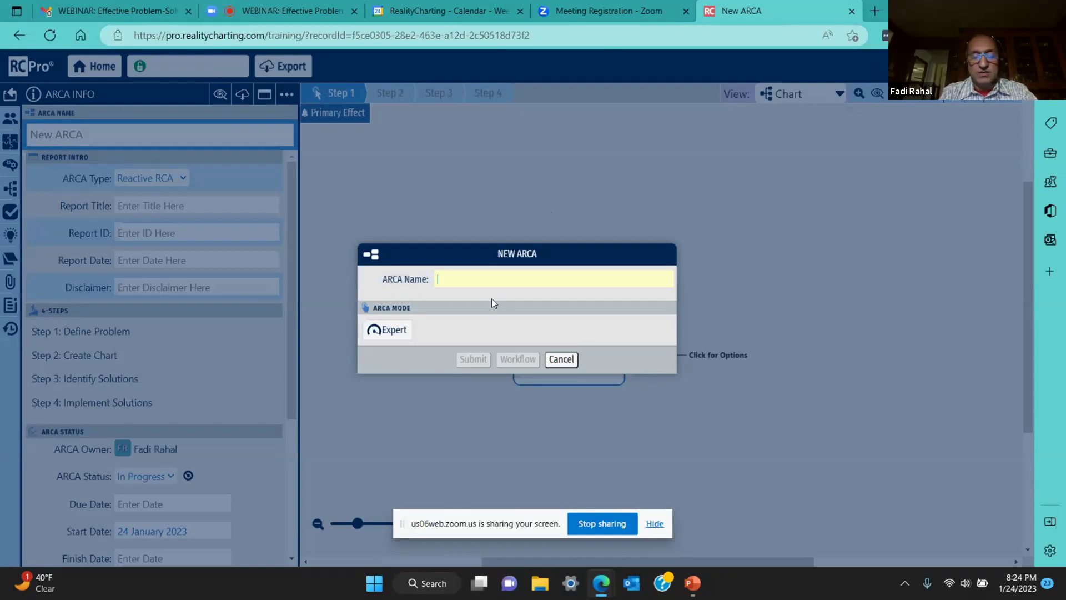
Step: Name the new ARCA "Pump failed because leaking oil", keep it in Expert mode and create it
text(Pump failed becu)
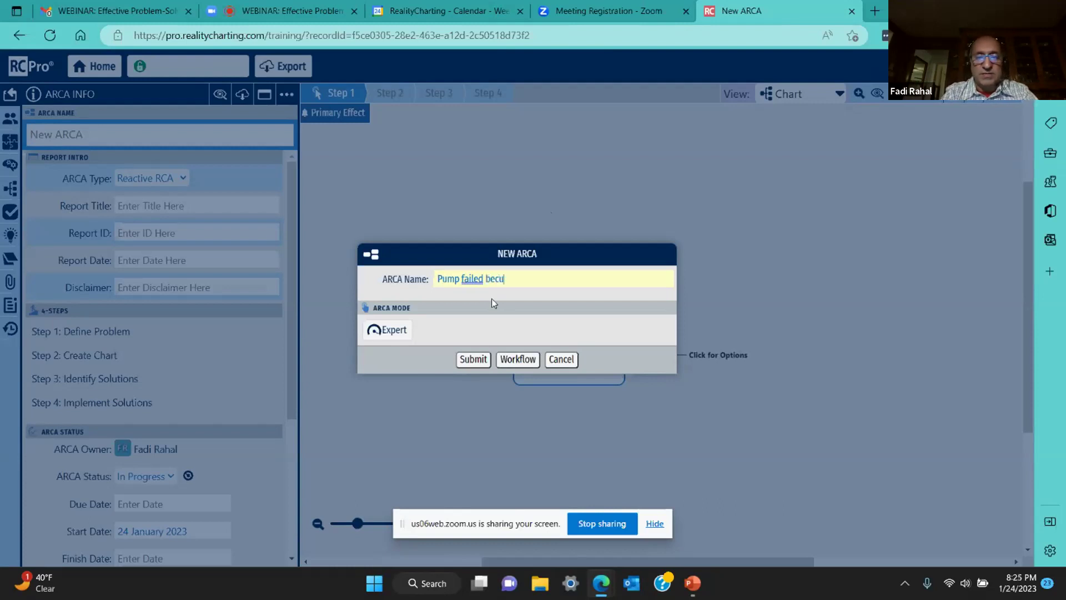
text(le)
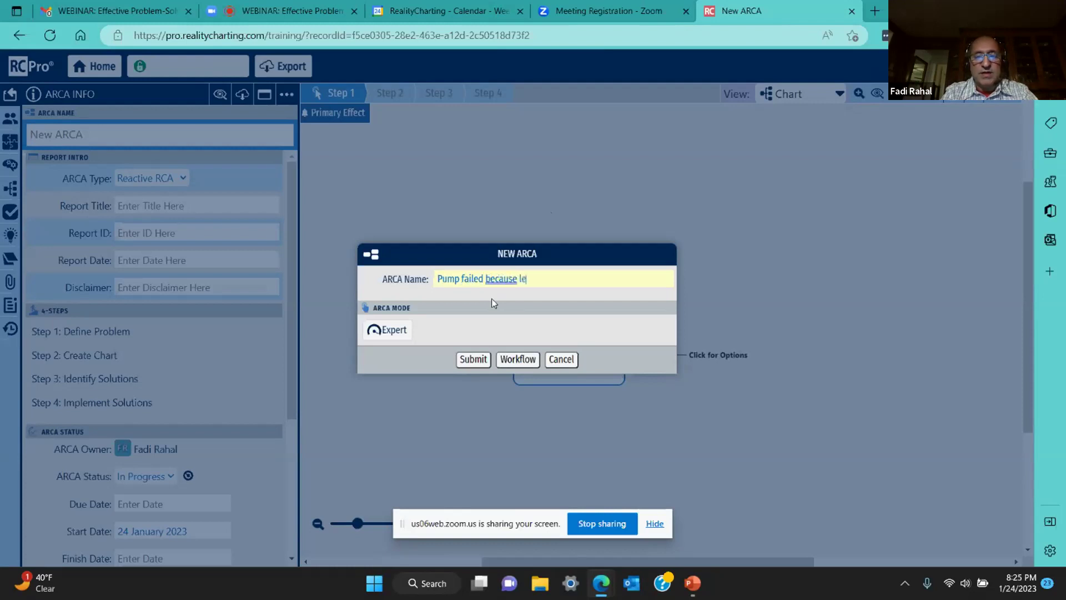
text(aking oil)
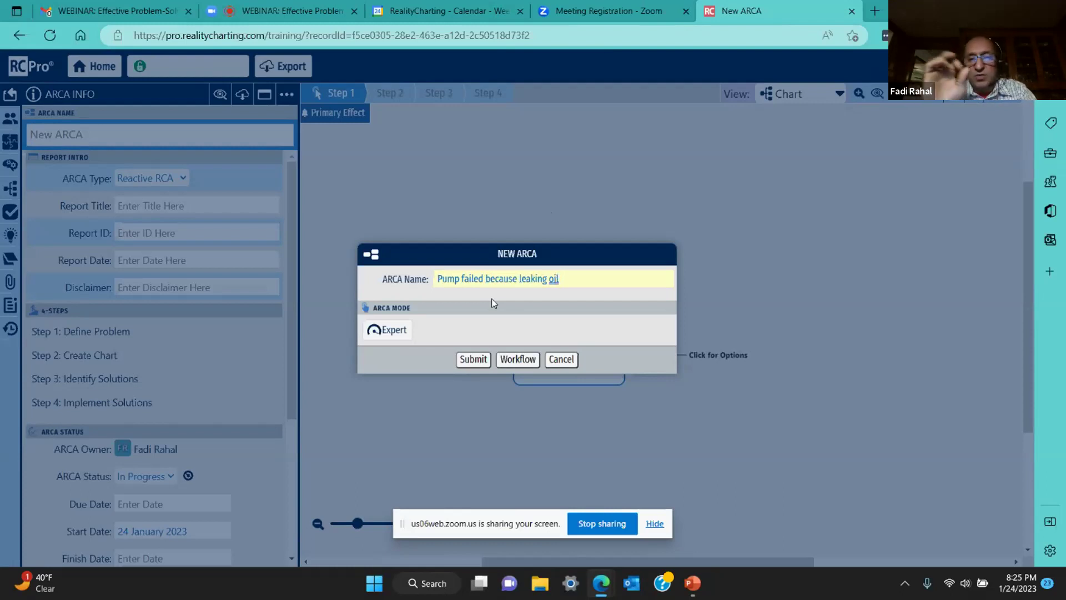
click(398, 333)
click(397, 332)
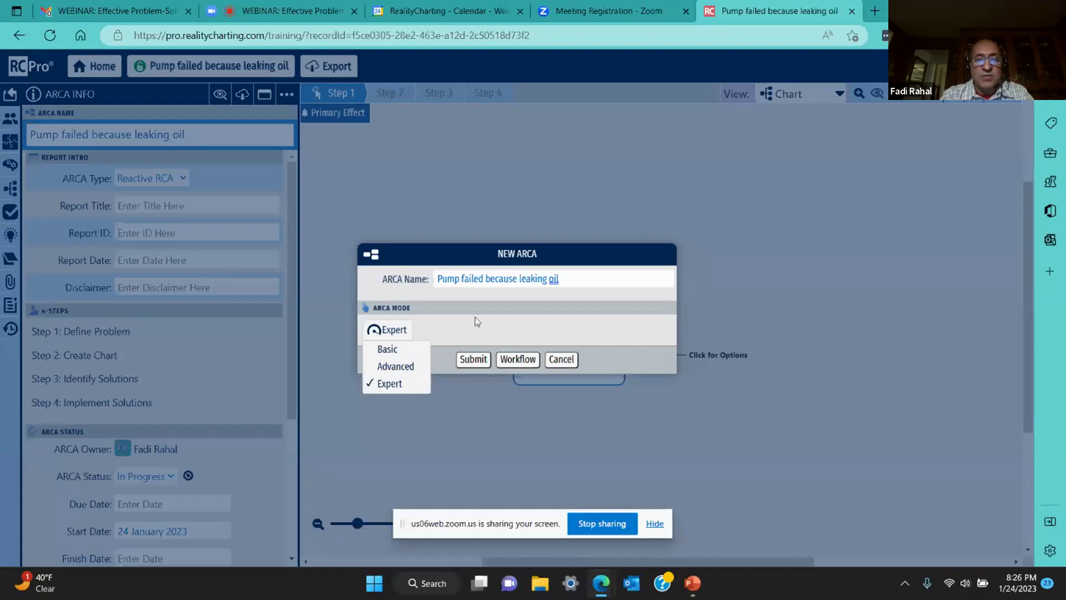
click(472, 364)
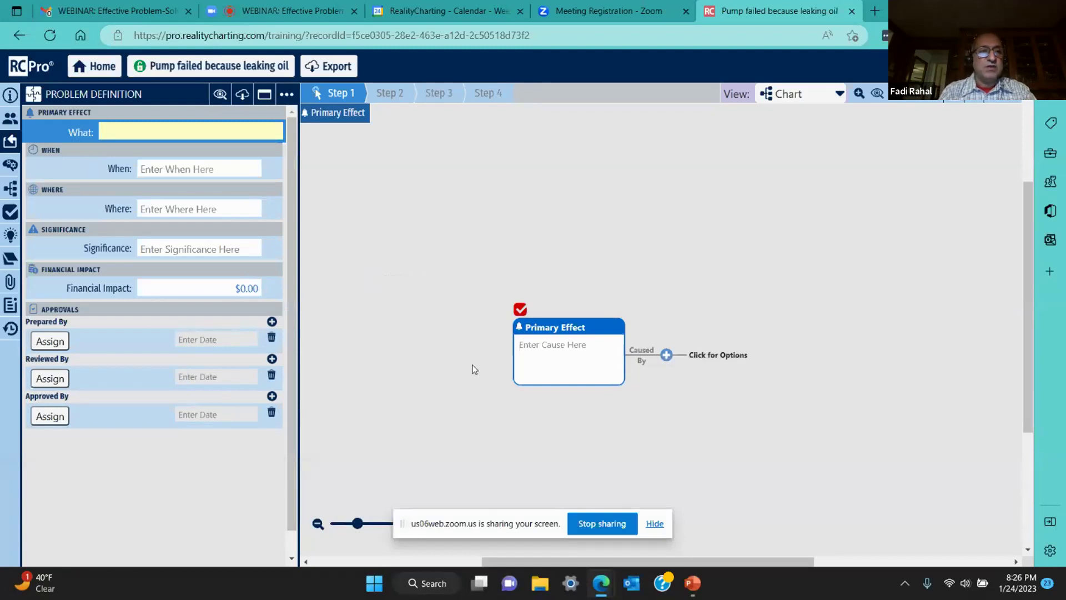
Step: Enter "Pump failed due to oil leaking" as the primary effect in the problem definition
mouse_move(19, 161)
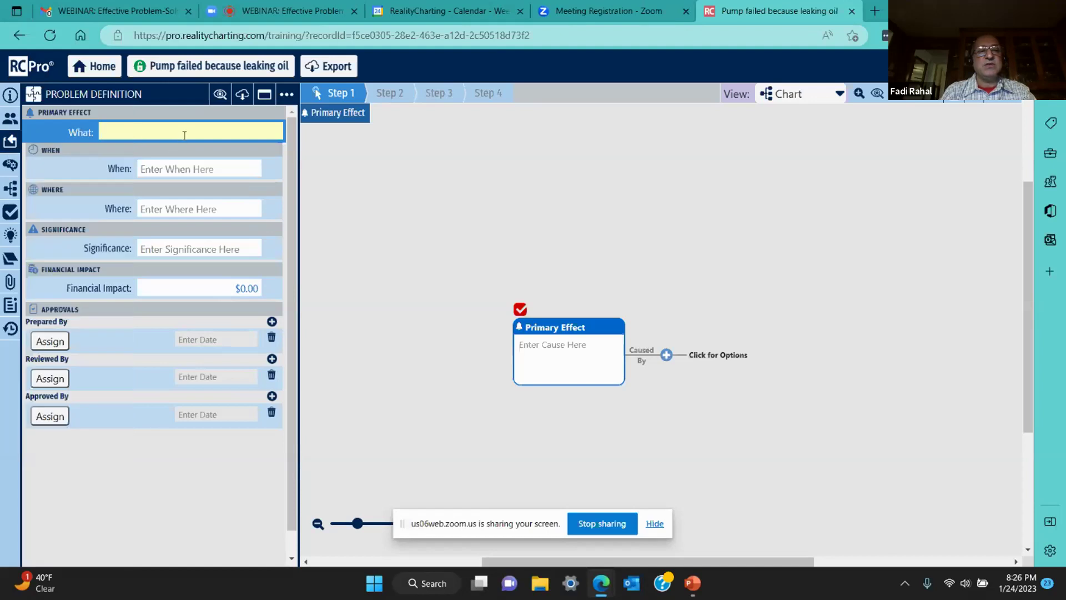
text(P)
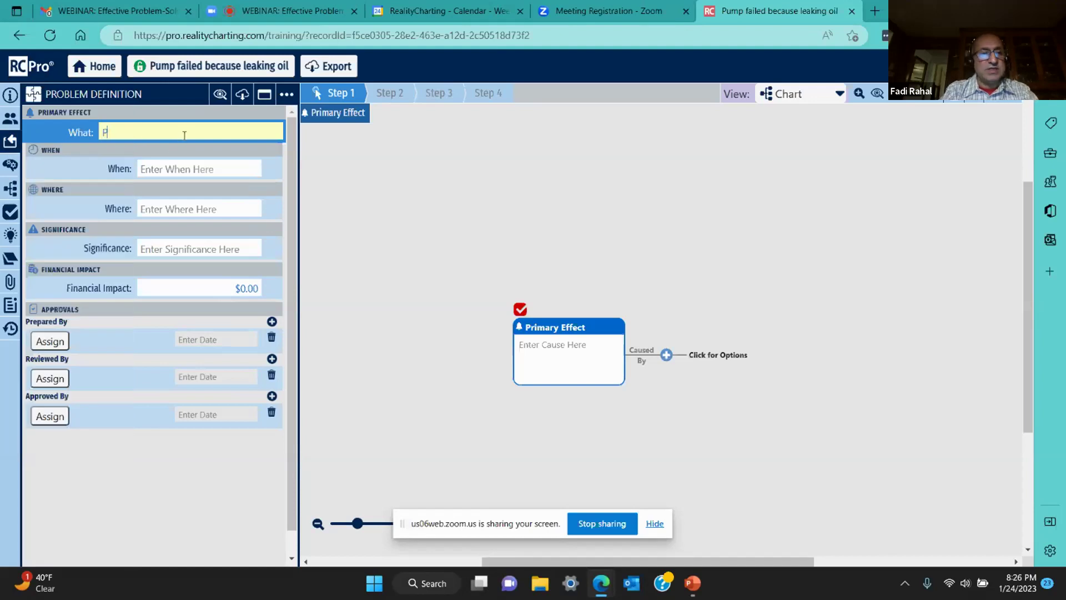
text(ump failed u)
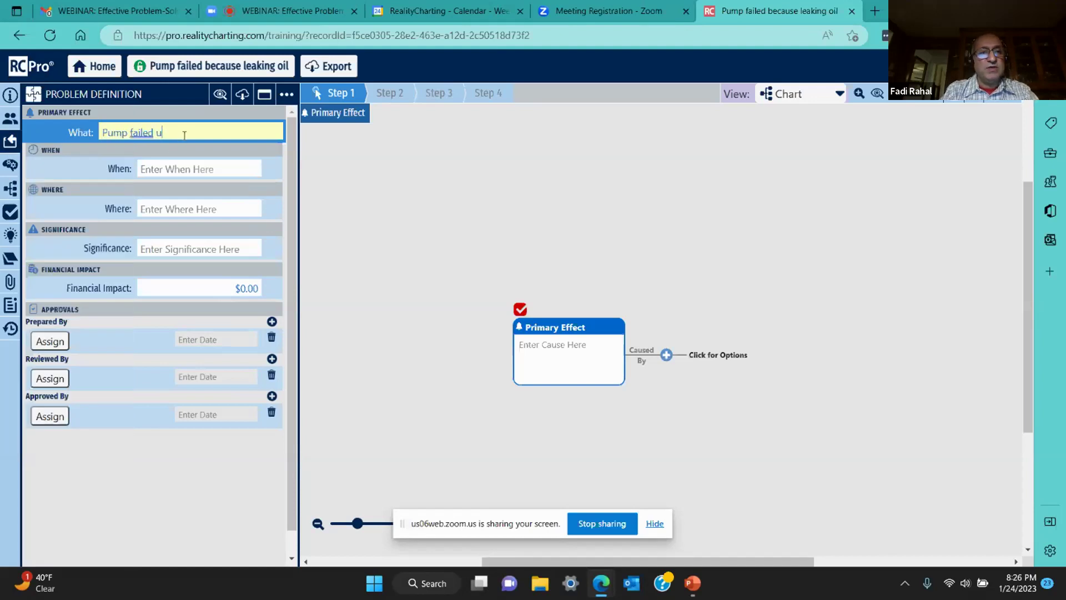
text(ue to sea)
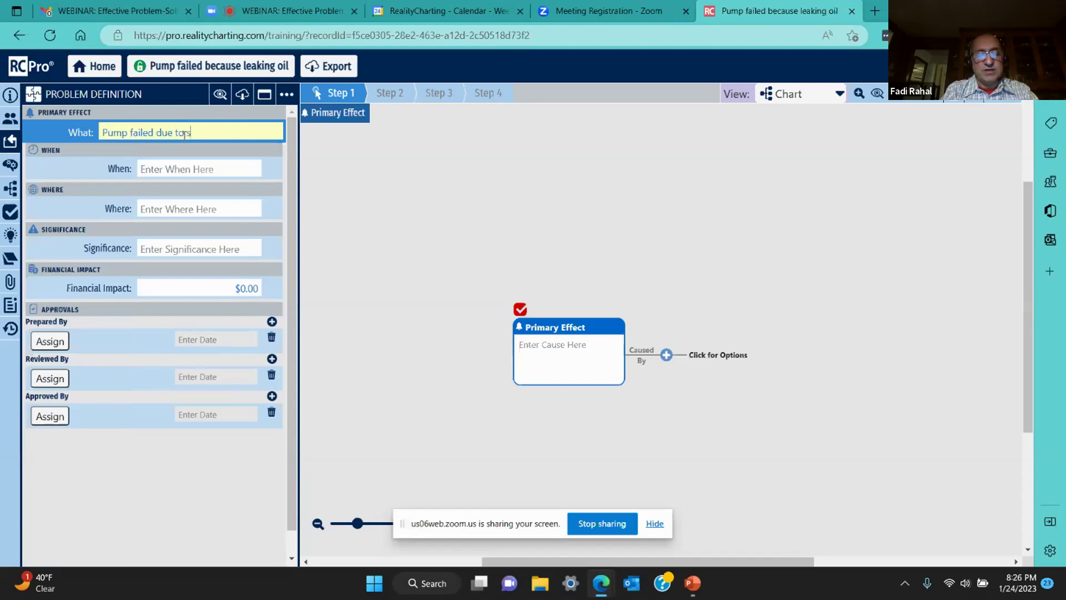
key(BackSpace)
key(BackSpace)
key(BackSpace)
text(oil)
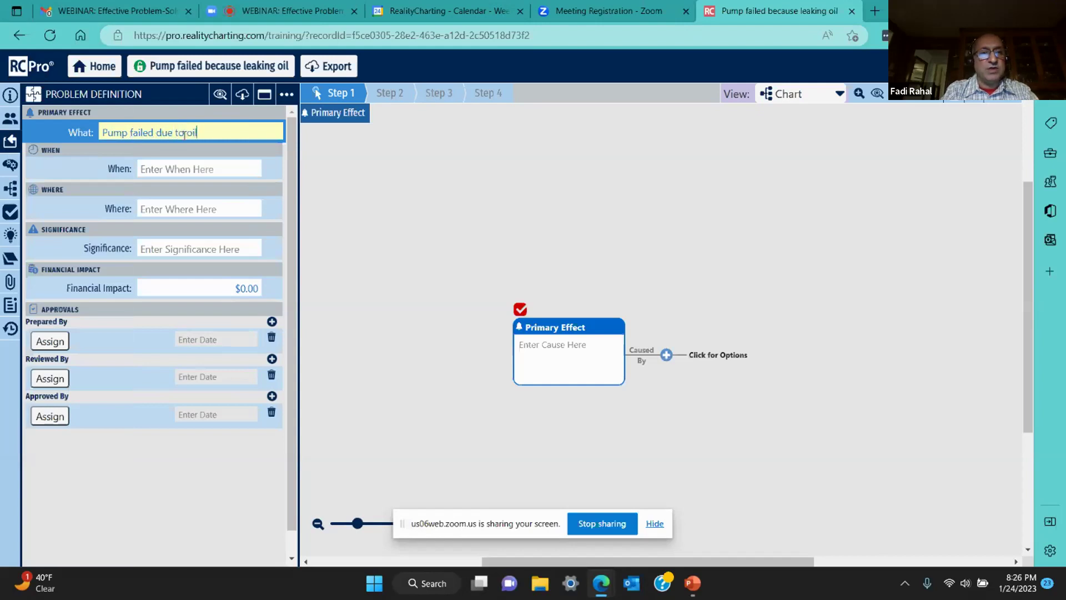
text( leaking)
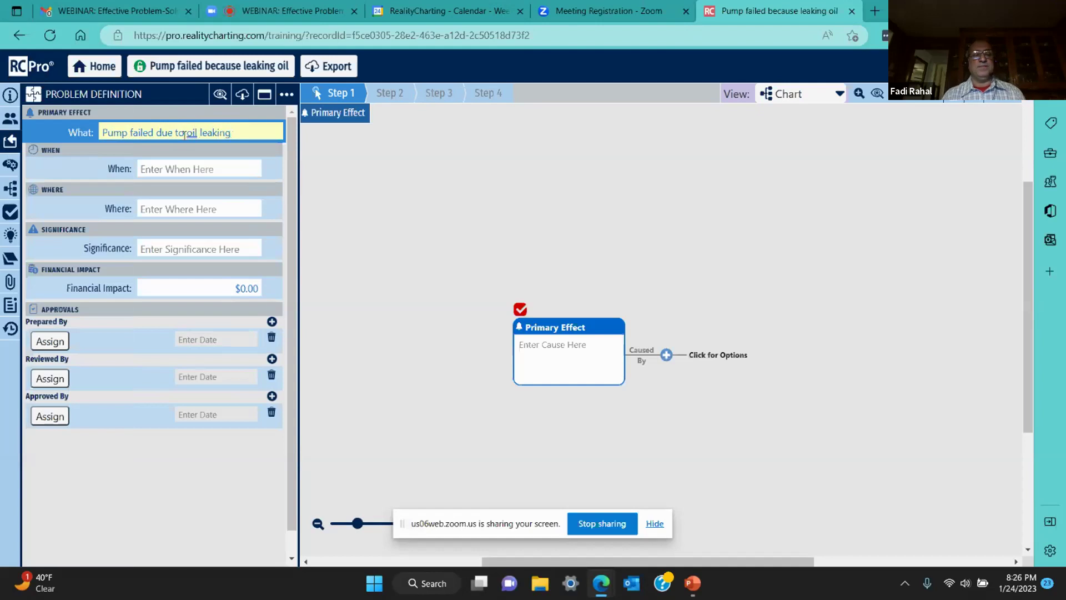
Step: Set when the problem occurred to 25-Jan-2023
click(164, 166)
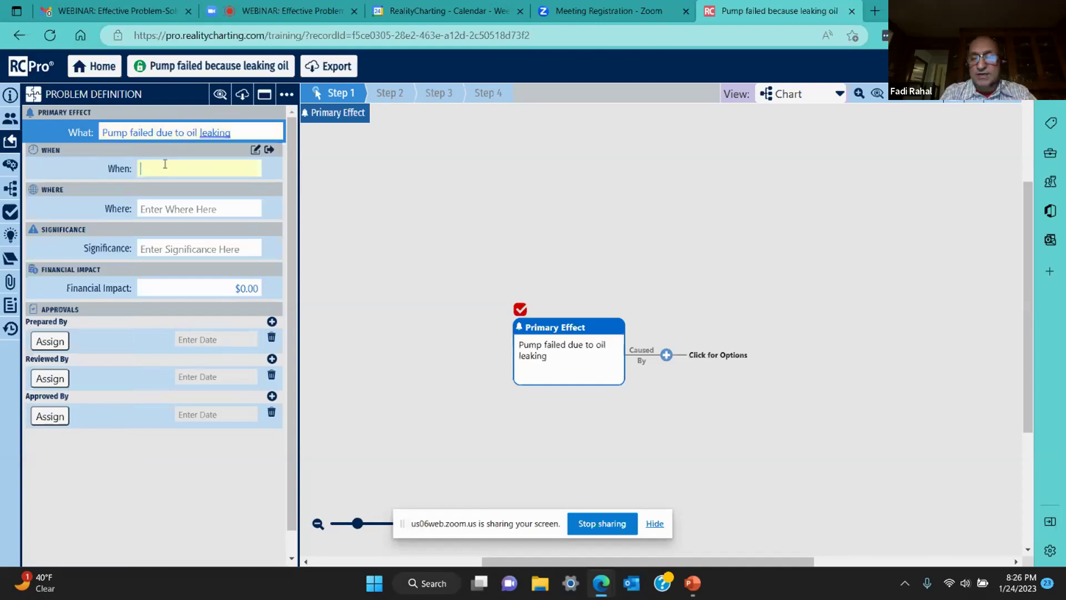
text(24-Ja)
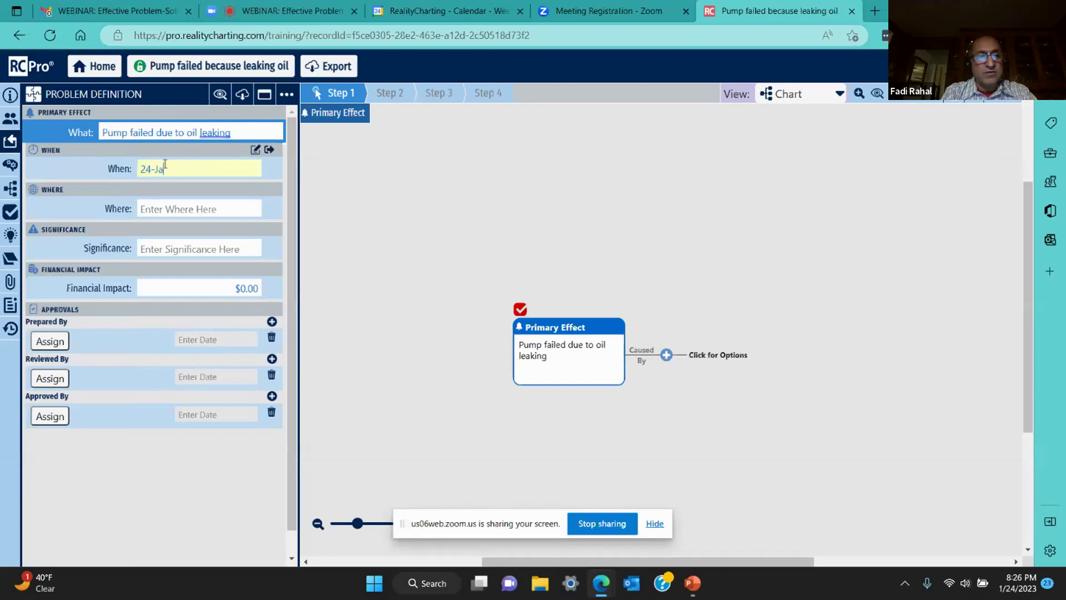
text(n-2023)
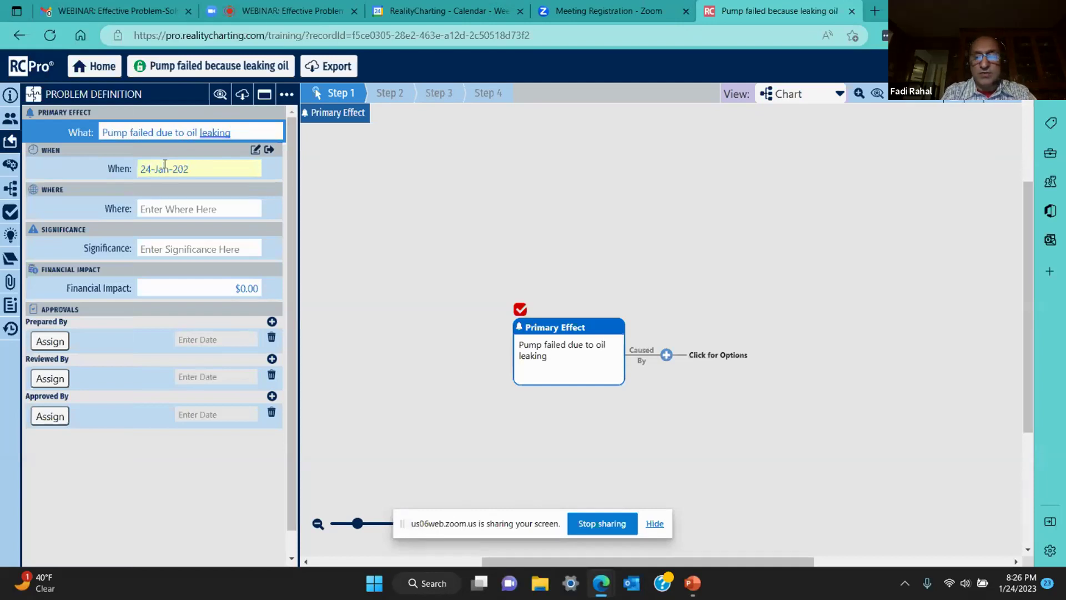
key(Left)
key(Left)
key(Left)
key(Left)
key(Left)
key(Left)
key(Left)
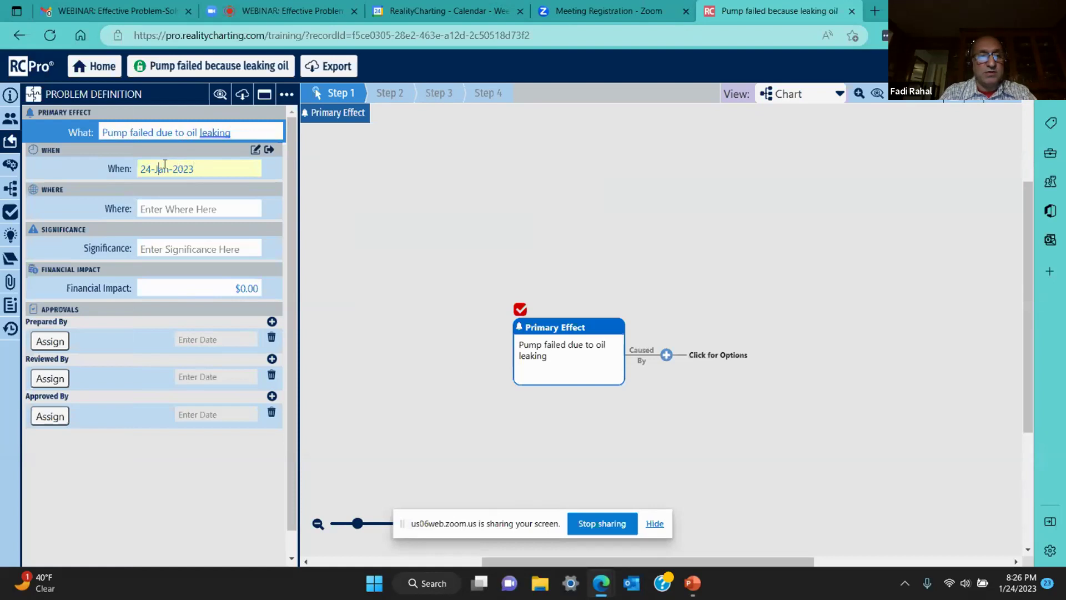
key(BackSpace)
text(5)
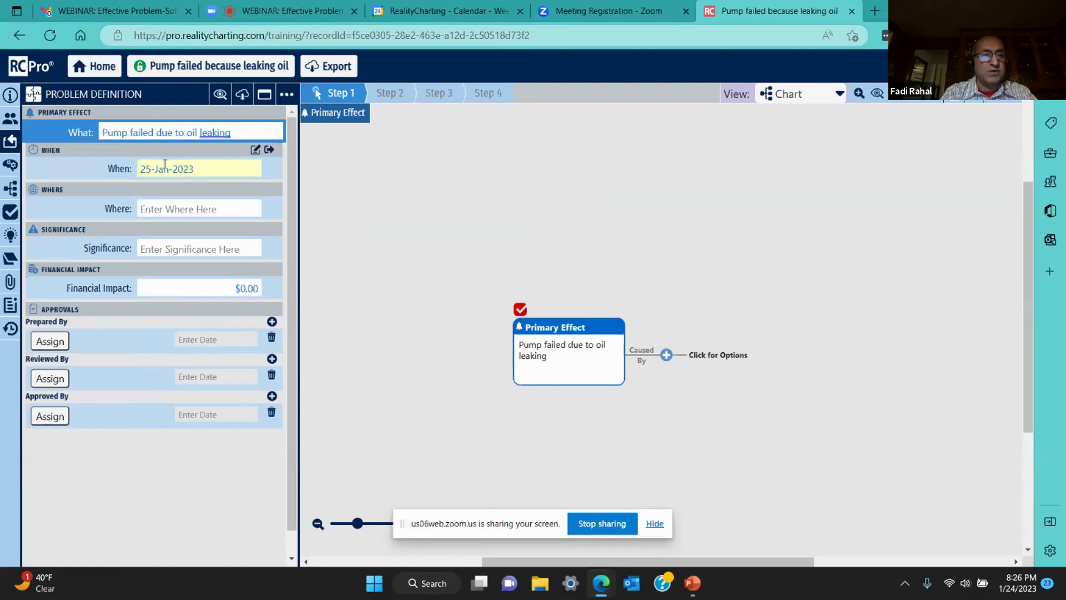
Step: Enter "Pump House ABC" as the place where the problem occurred
click(178, 210)
text(Pum)
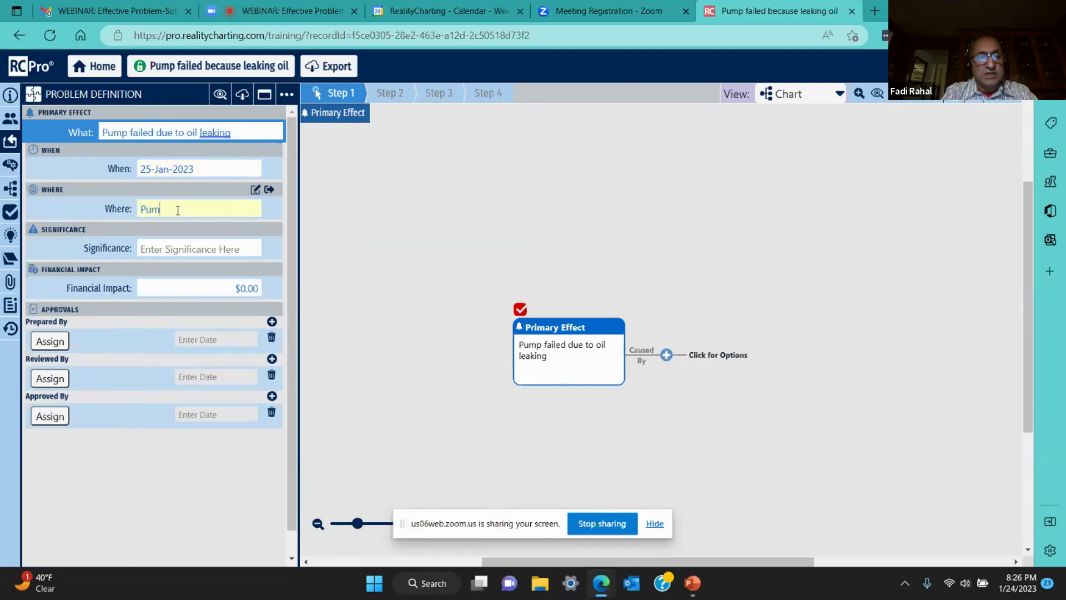
text(p House ABC)
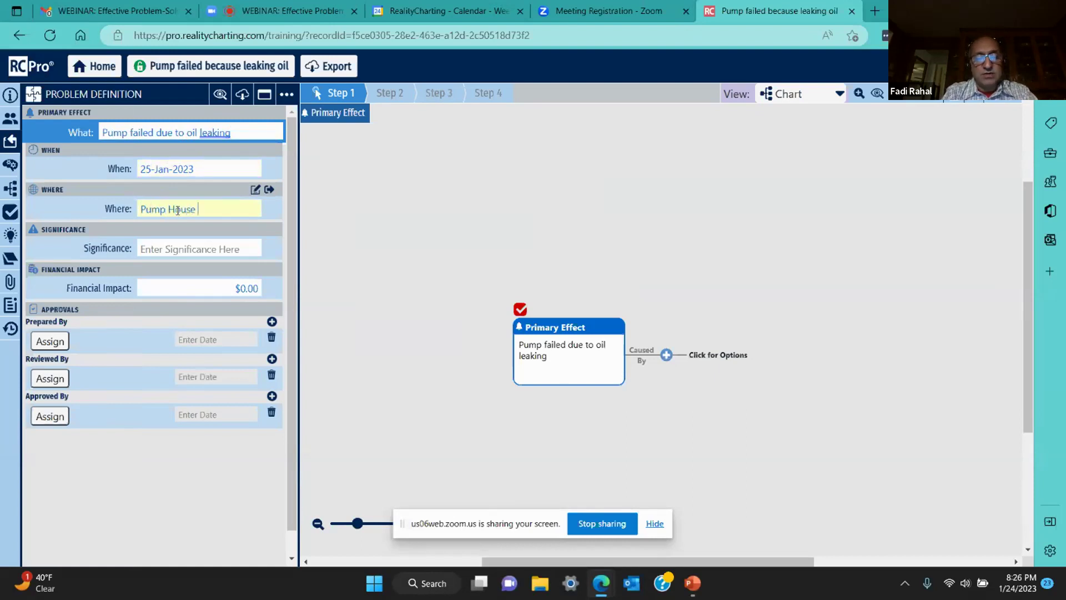
Step: Describe the problem's significance as "resulted in two hours of lost production", correcting the misspelled "hours"
click(187, 249)
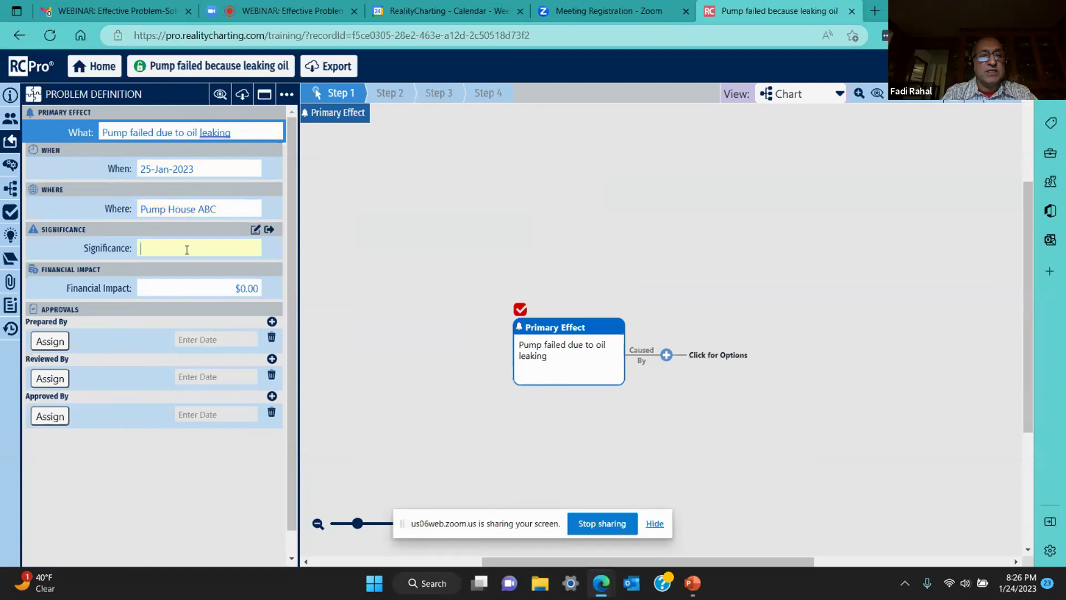
text(re)
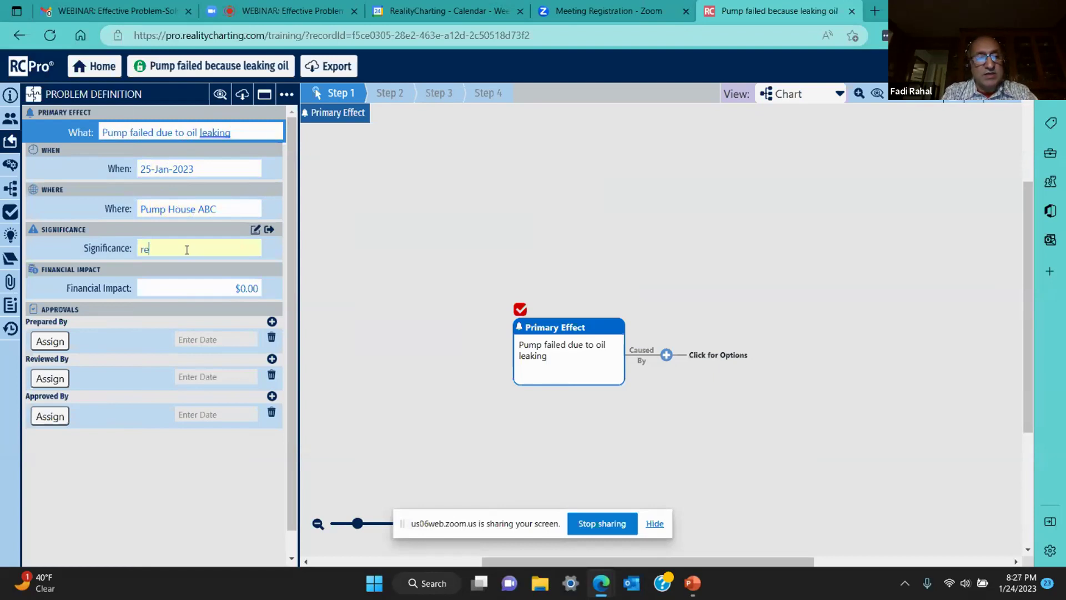
text(sulted in)
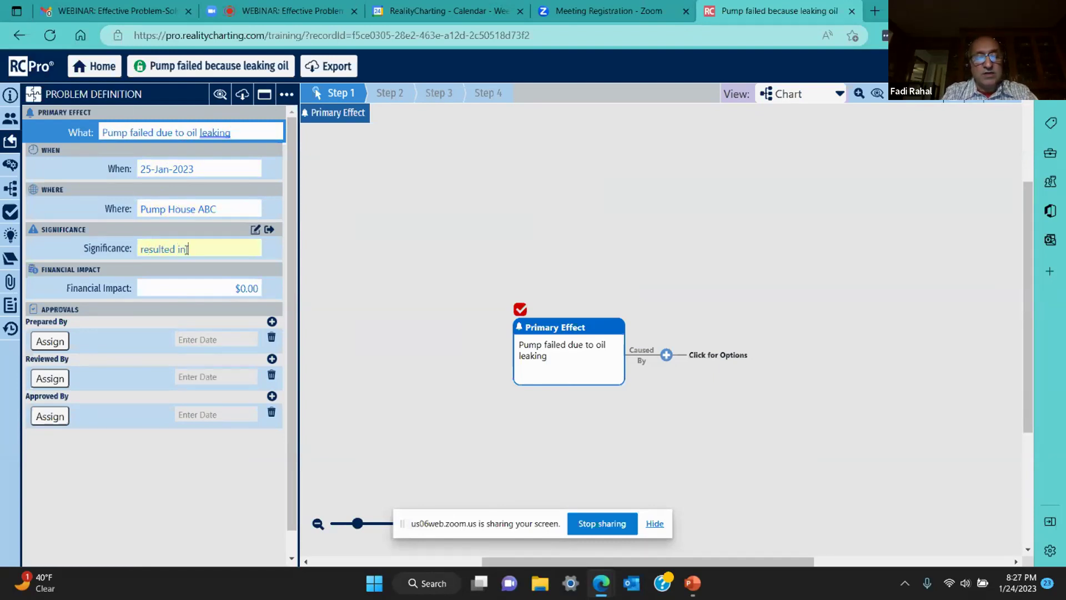
text( two hous)
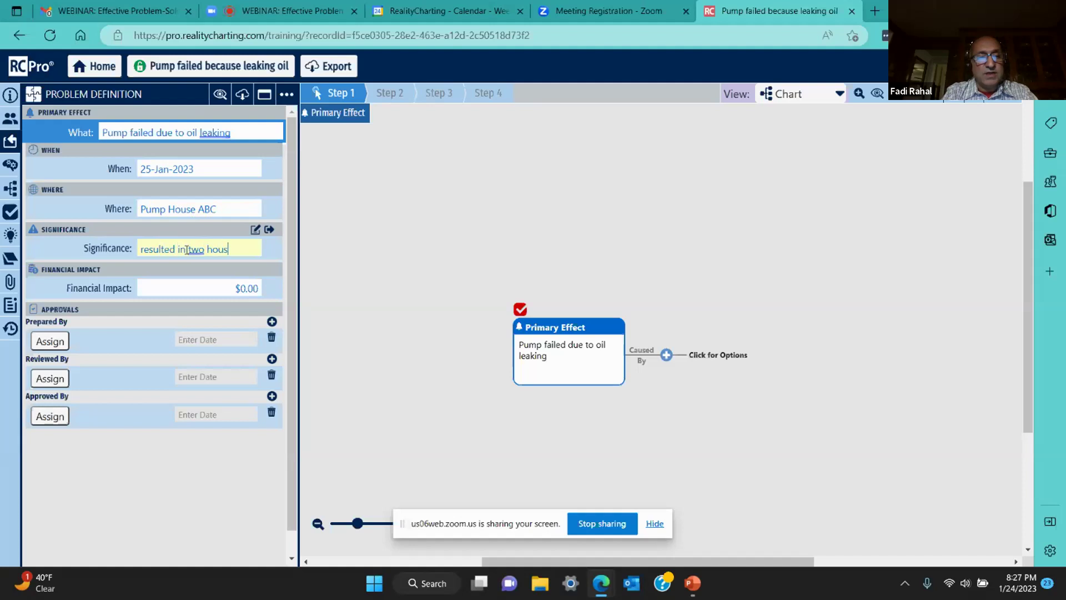
text( of lost progress)
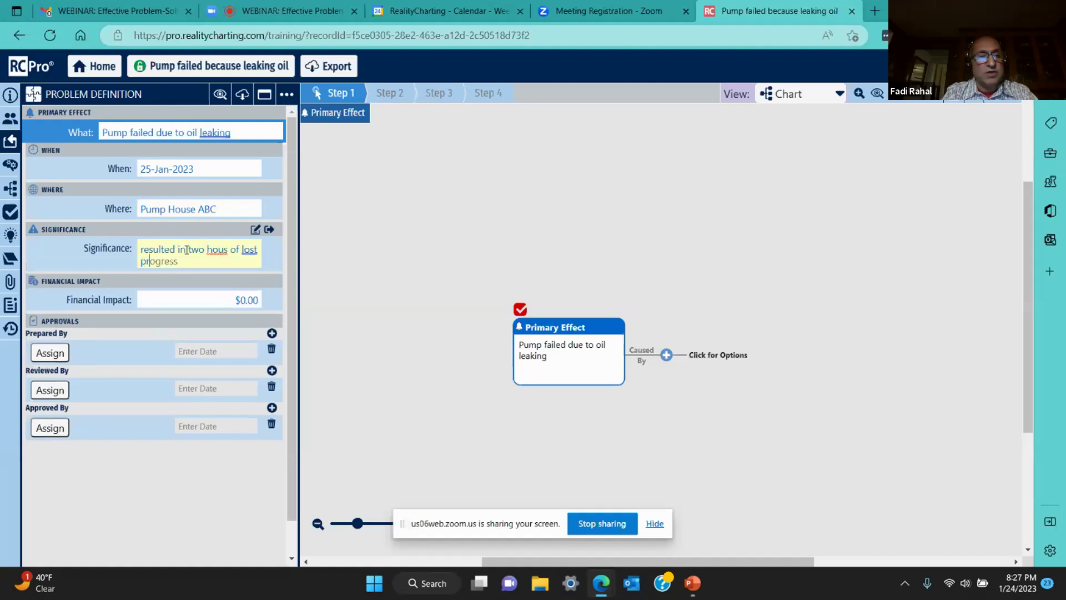
key(ctrl+Delete)
text(oduction)
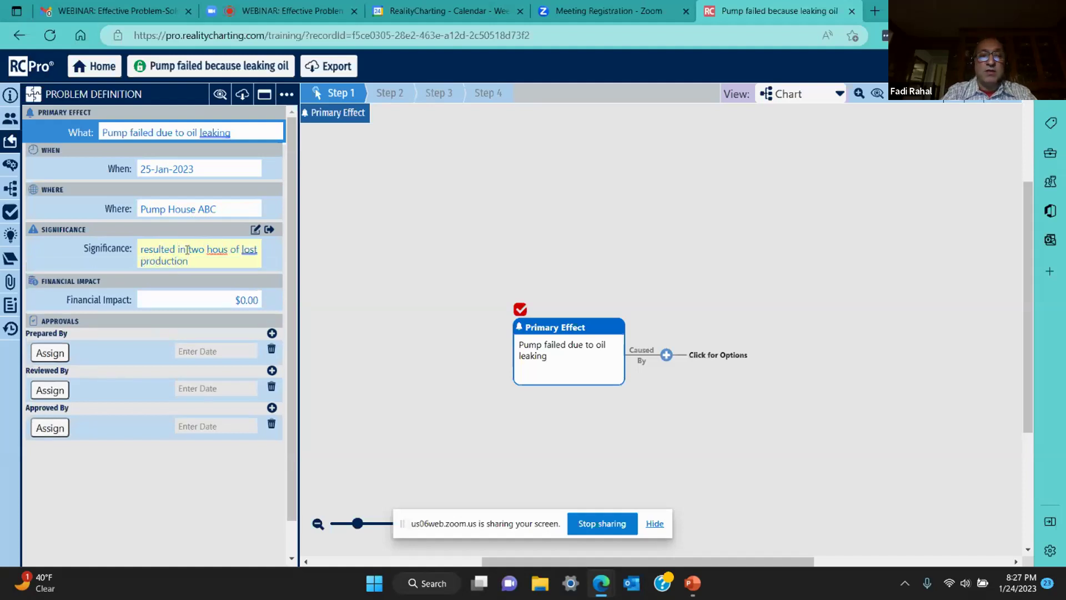
right_click(220, 250)
mouse_move(222, 261)
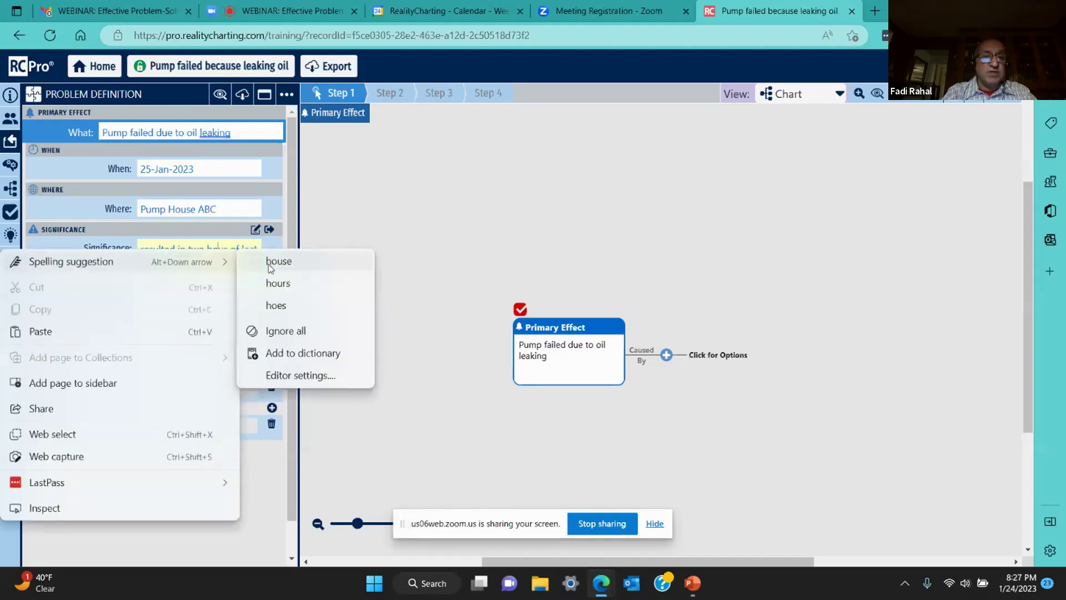
click(276, 285)
drag(231, 261, 186, 264)
Step: Set the financial impact to $50,000 and add the missing period after "production" in the significance text
click(235, 300)
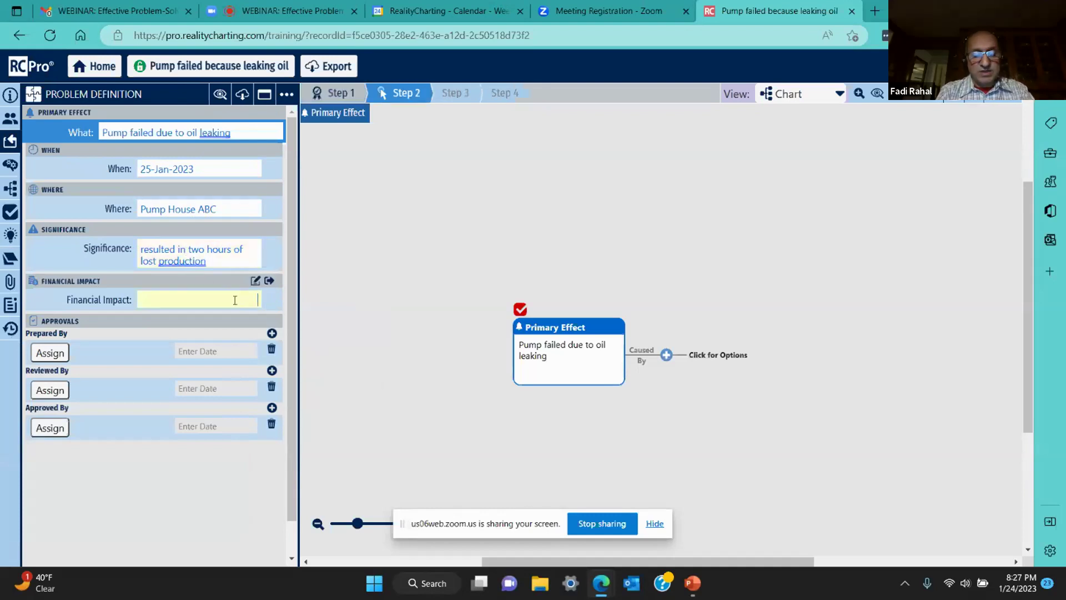
text(50000)
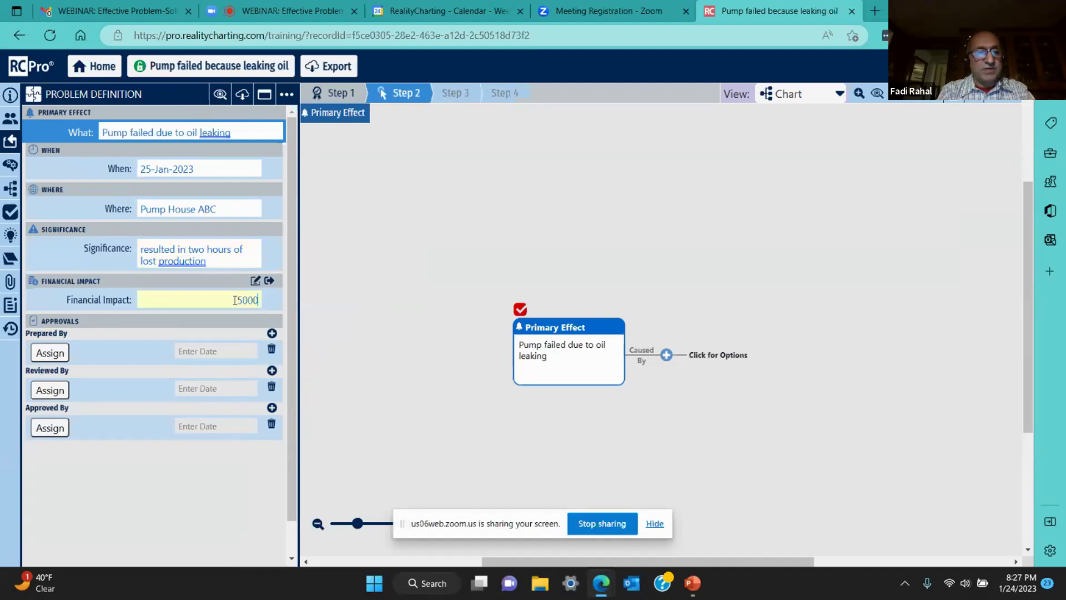
click(242, 263)
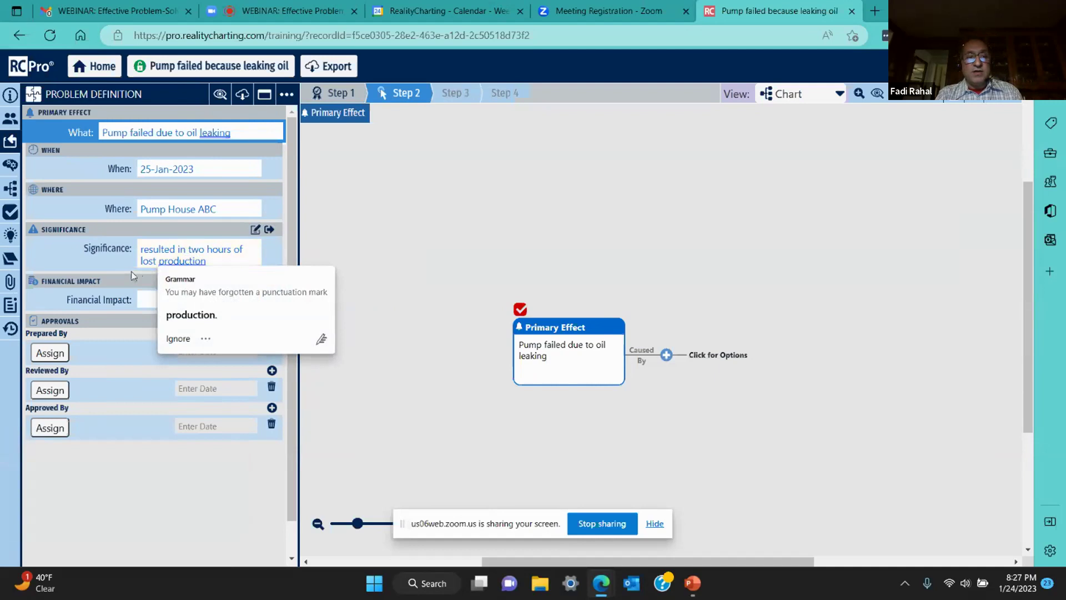
click(215, 313)
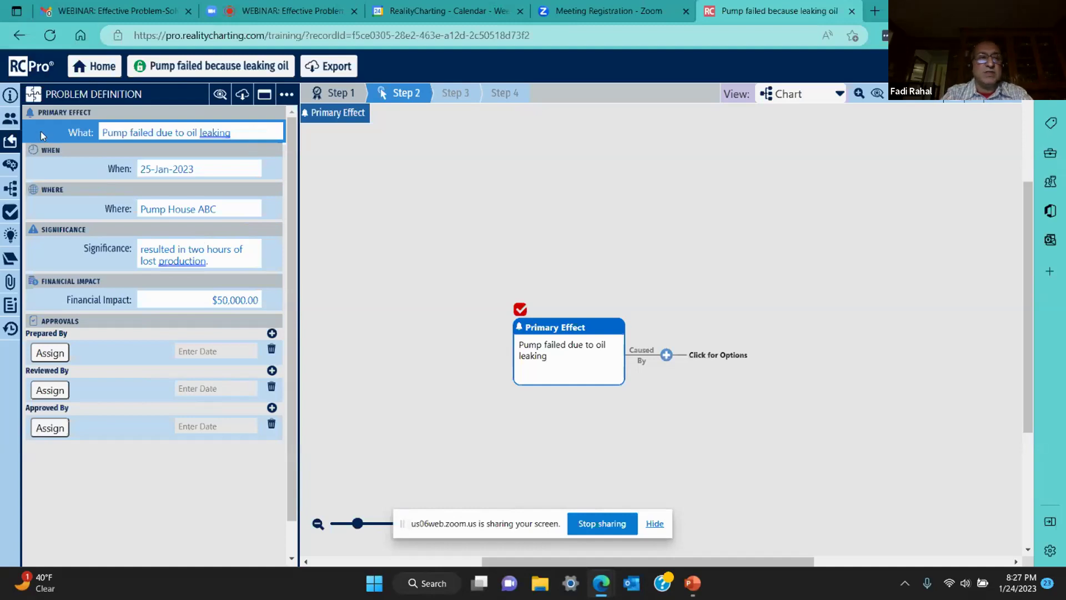
Step: Show the ARCA's team members and view the blank form for adding a new member, leaving it without adding anyone
click(13, 119)
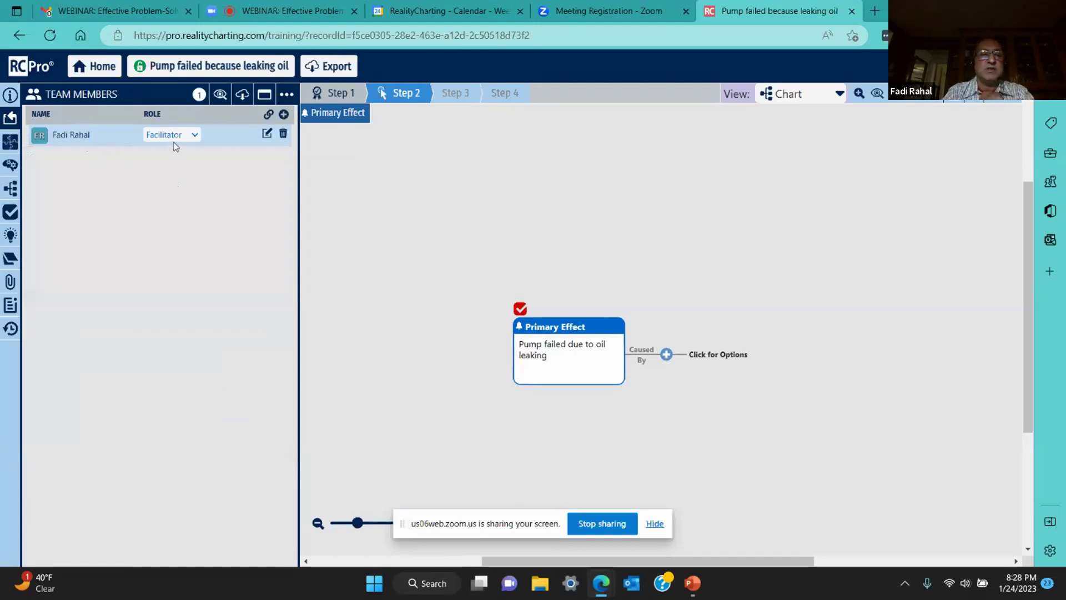
click(283, 118)
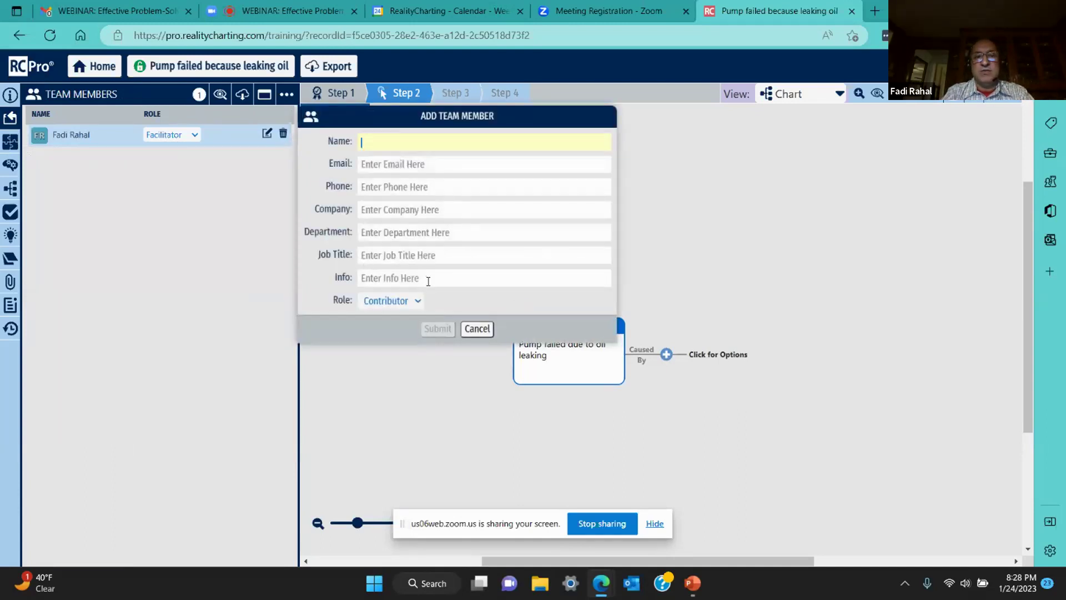
click(475, 329)
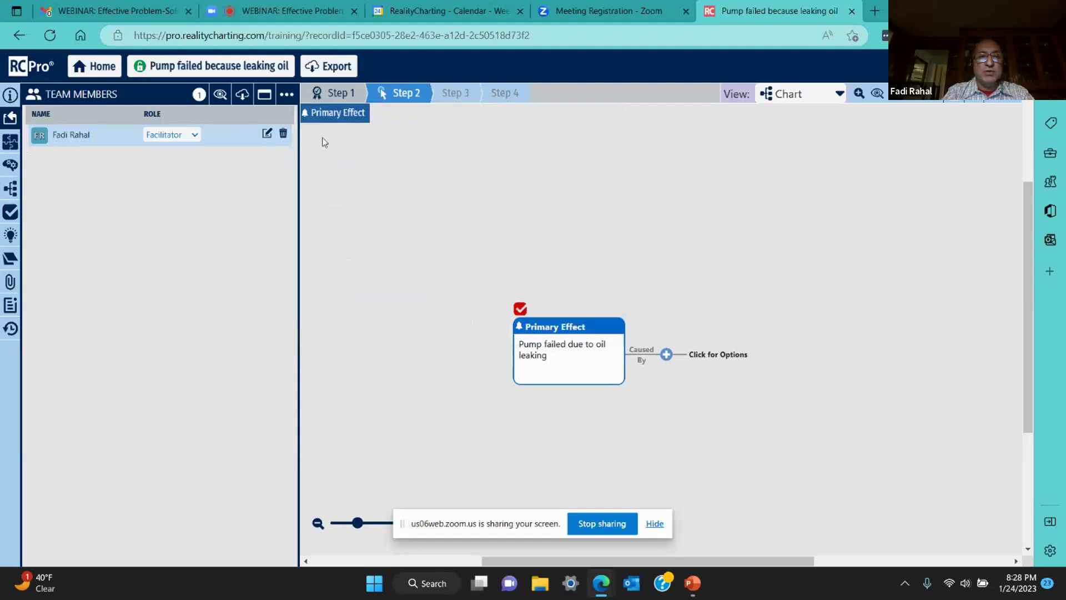
Step: Link the second person in the list of existing users to the analysis as a team member, without notifying them
mouse_move(274, 116)
click(270, 115)
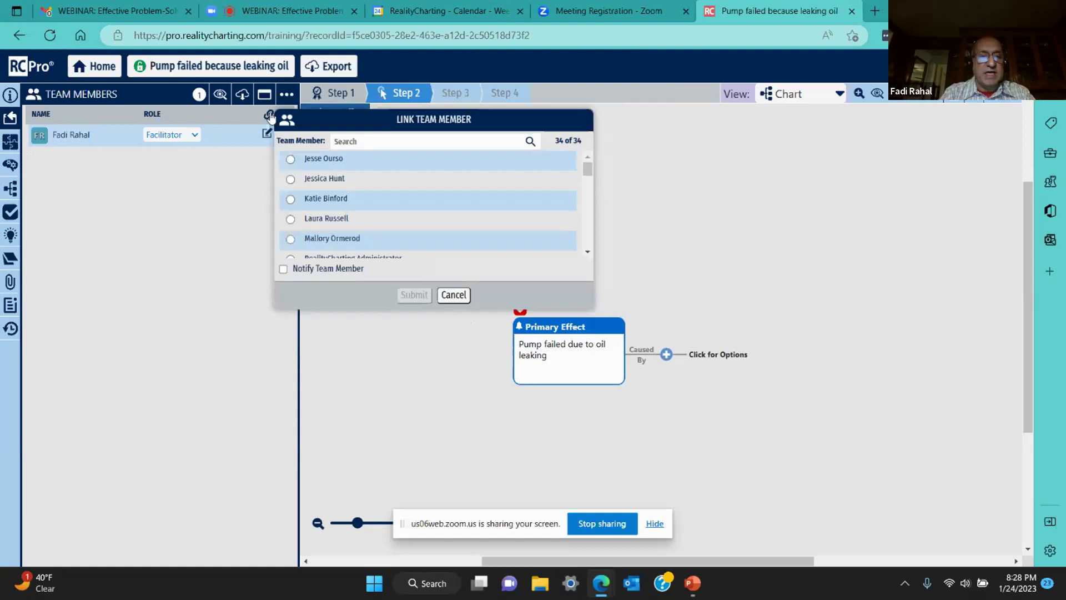
scroll(332, 176, down, 3)
scroll(332, 176, up, 3)
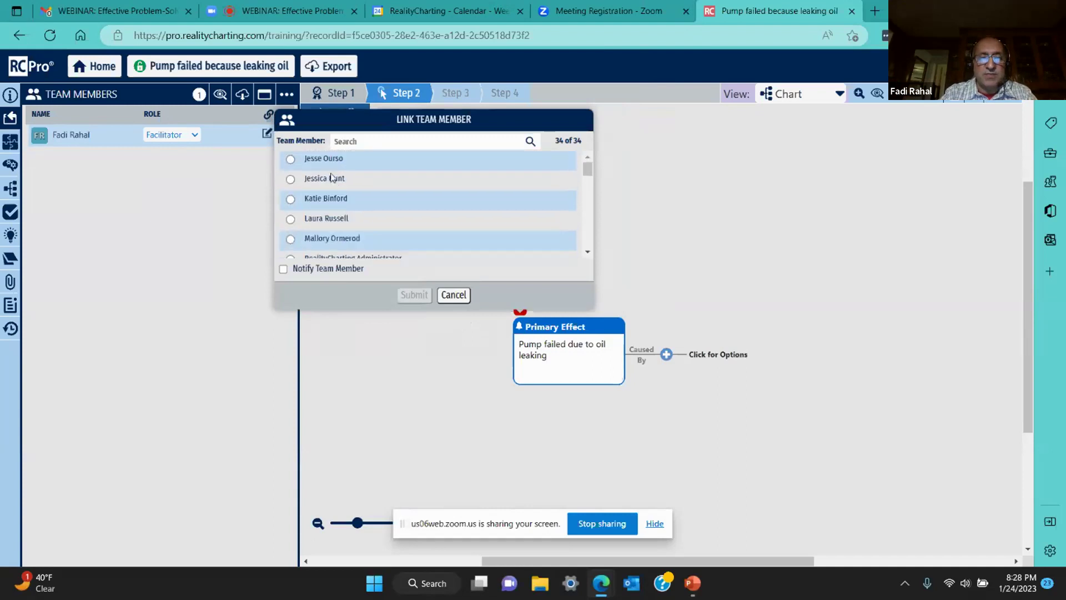
click(290, 179)
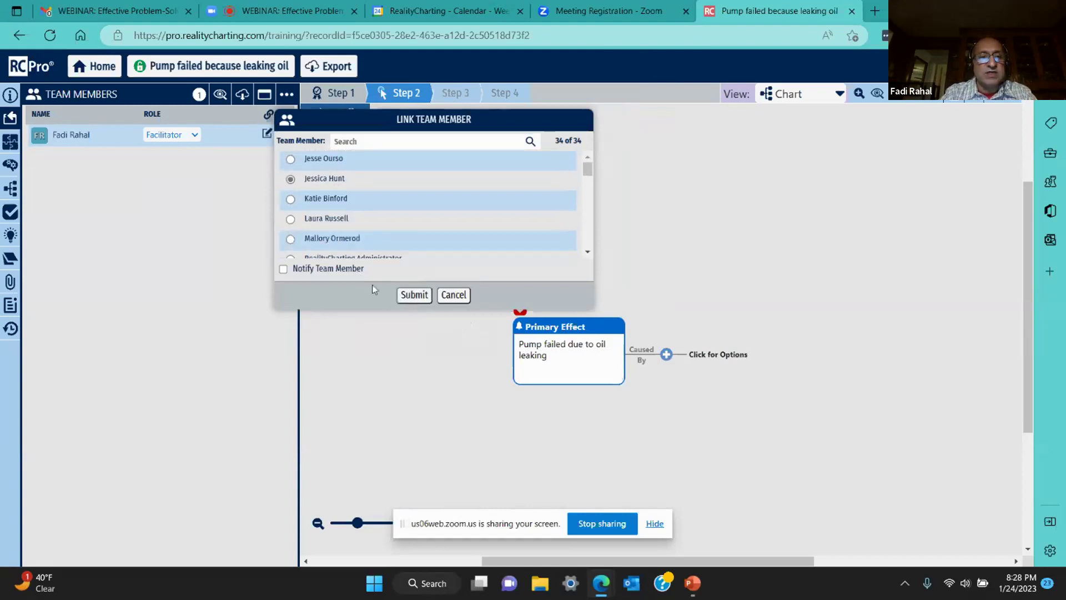
click(414, 295)
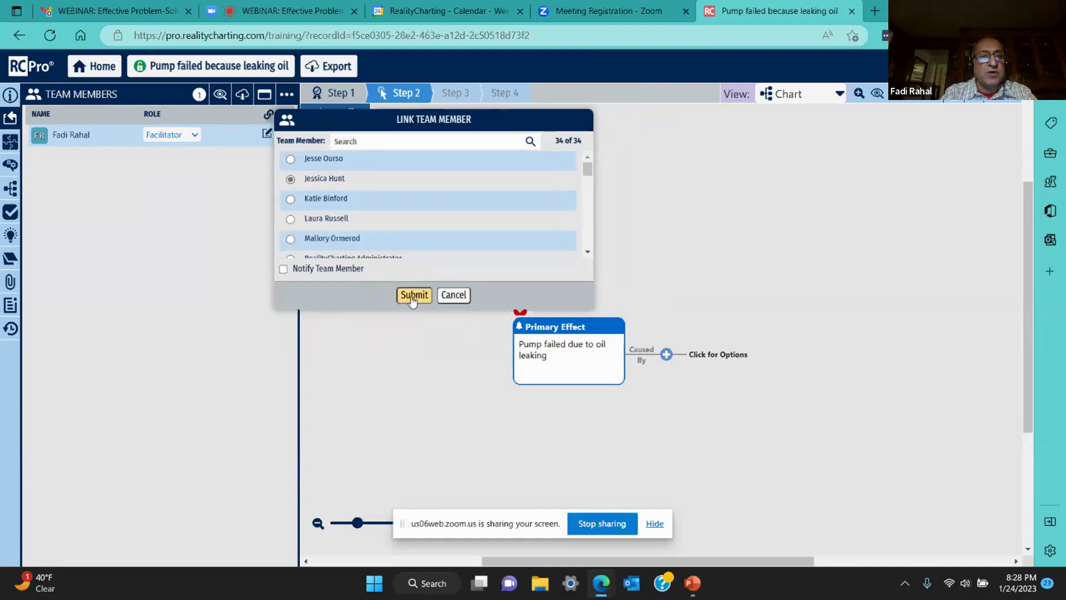
Step: Link the fourth person in the list as another team member and keep the previously linked member's role as Contributor
click(268, 116)
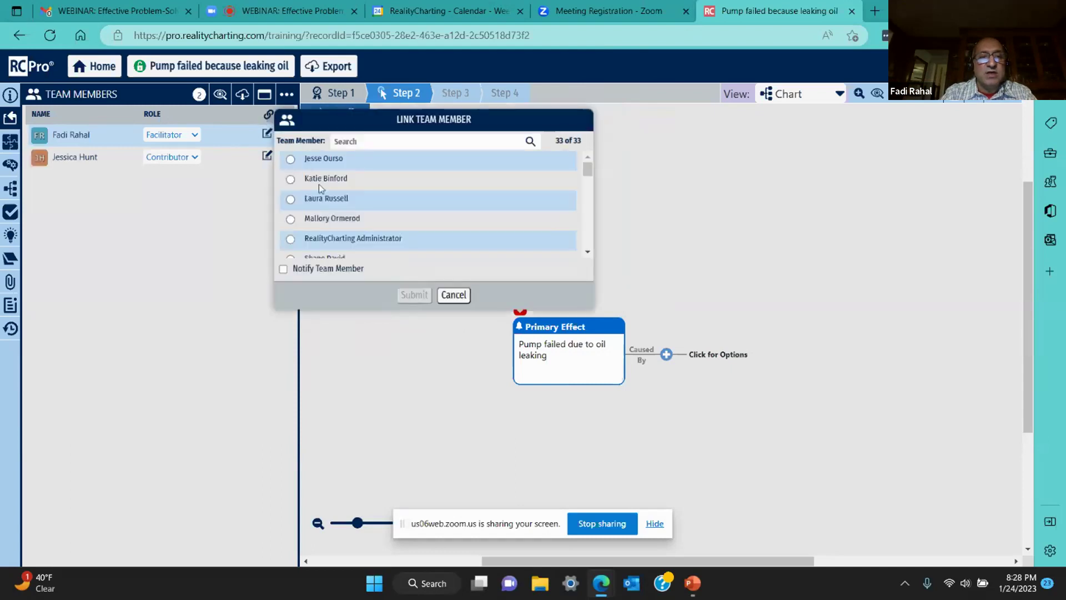
click(290, 218)
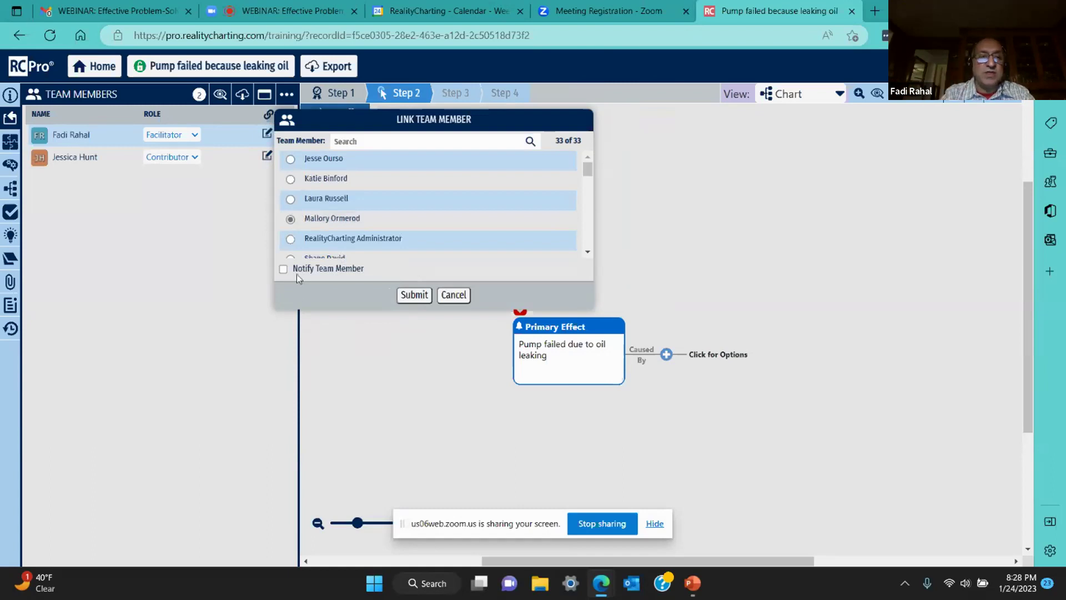
click(412, 295)
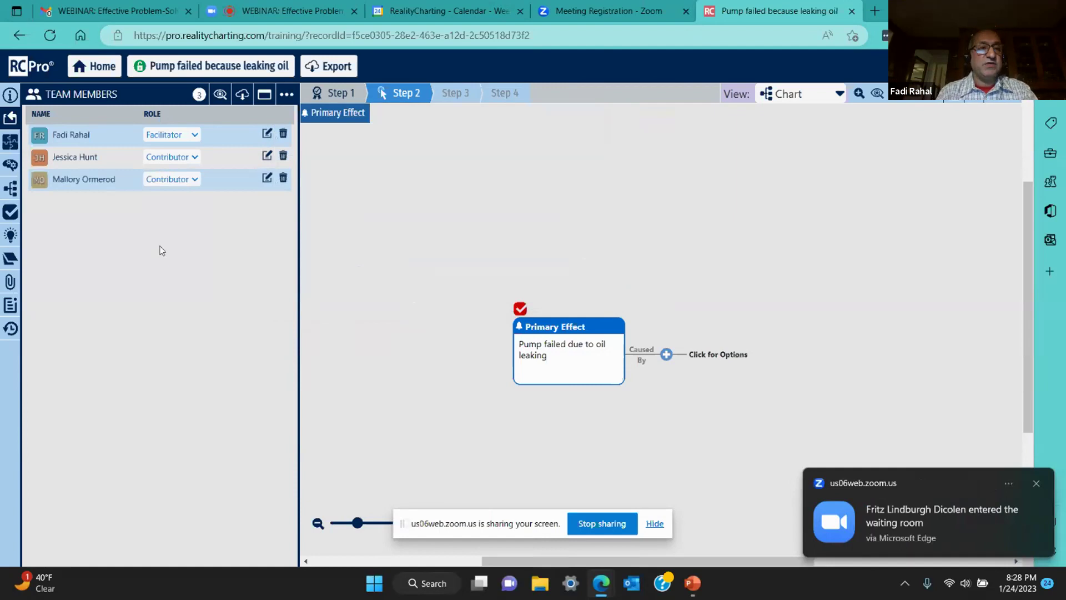
click(196, 158)
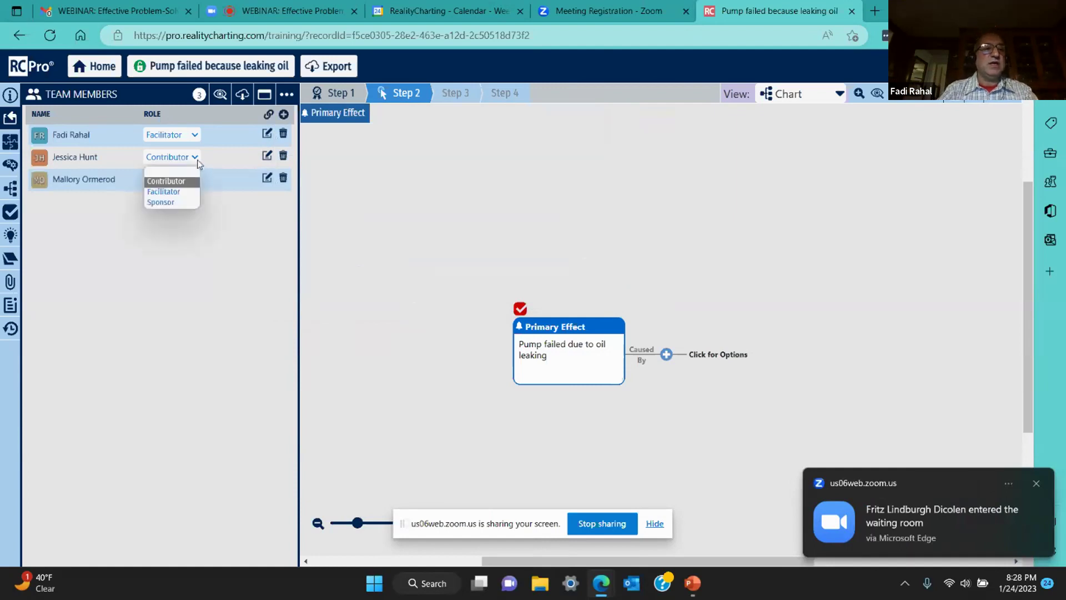
click(185, 186)
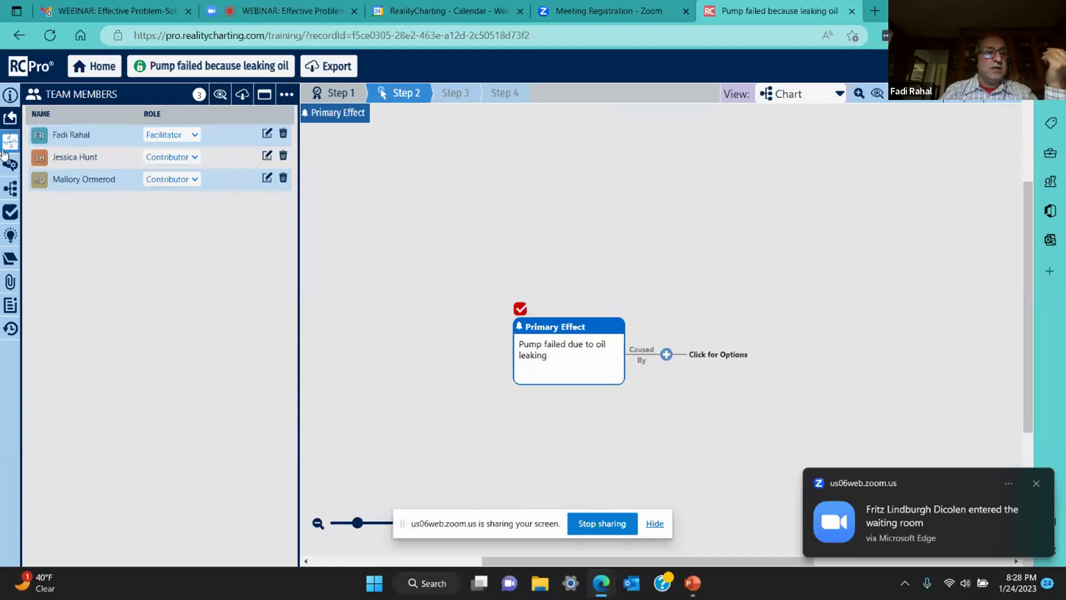
Step: Review the problem definition and return to the brainstorm holding area
click(11, 164)
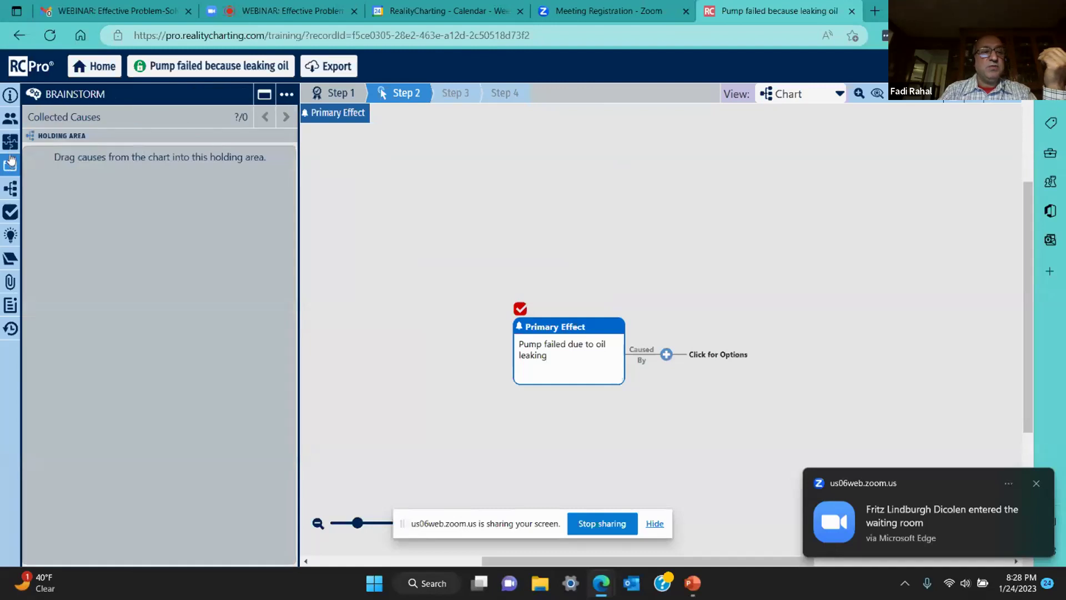
click(10, 142)
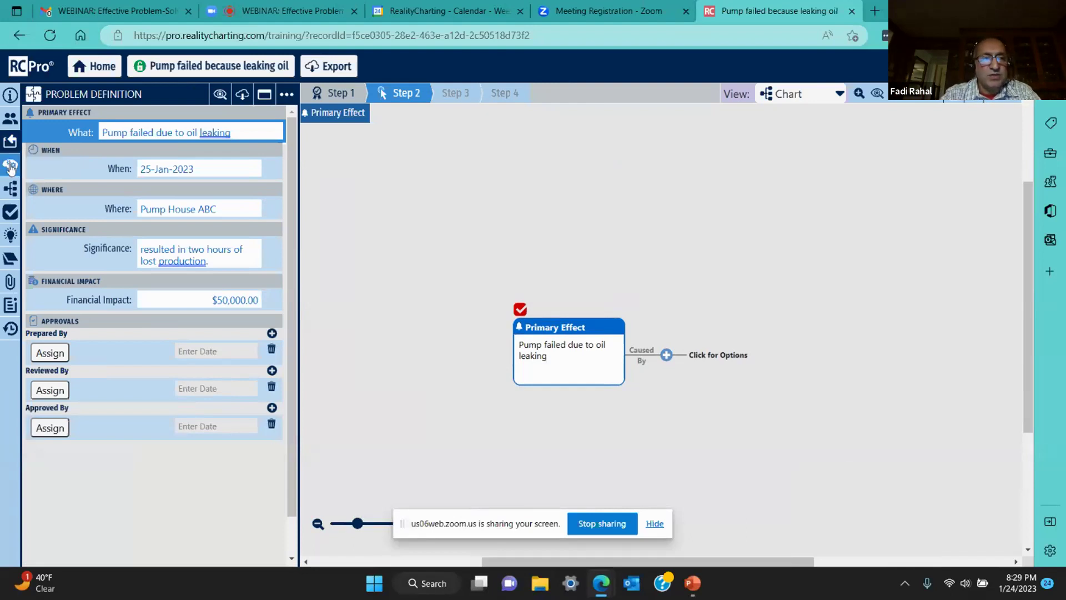
click(10, 167)
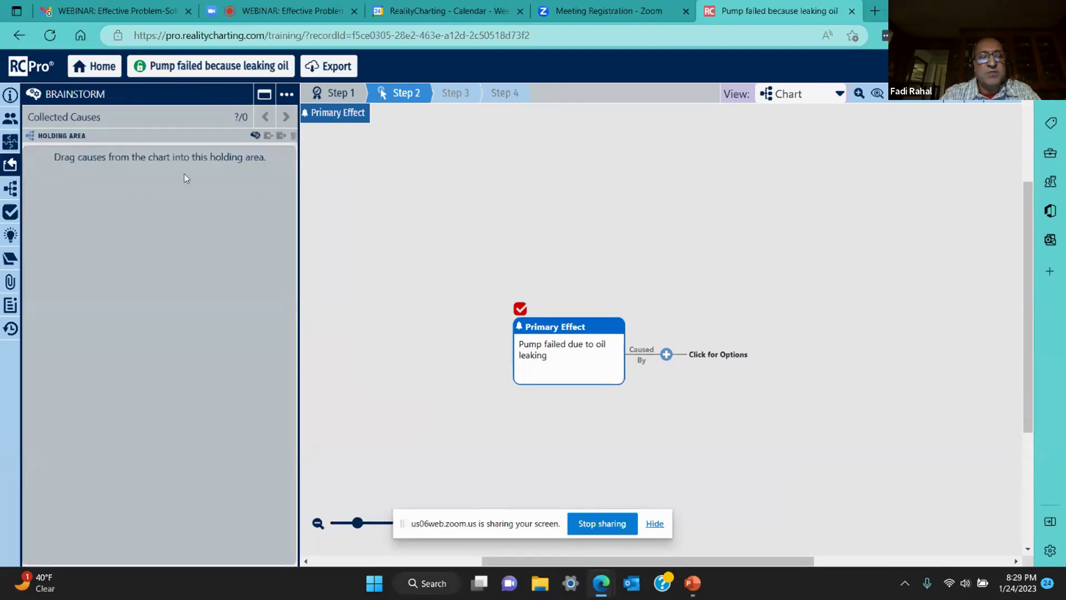
Step: Start brainstorming individual causes into the holding area and submit "Seal ruptured" as the first one
click(255, 135)
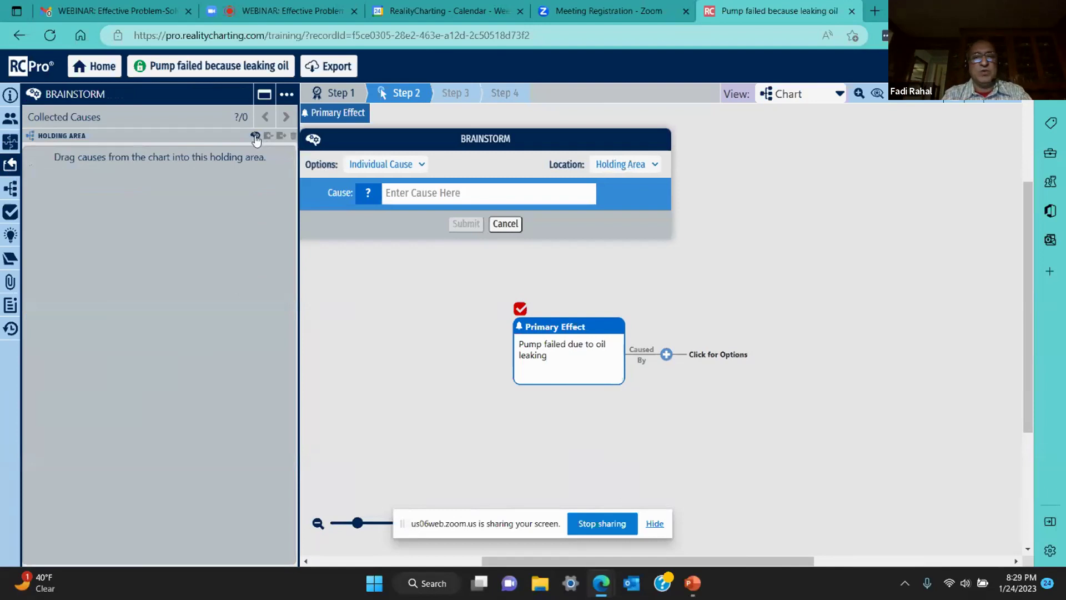
click(405, 163)
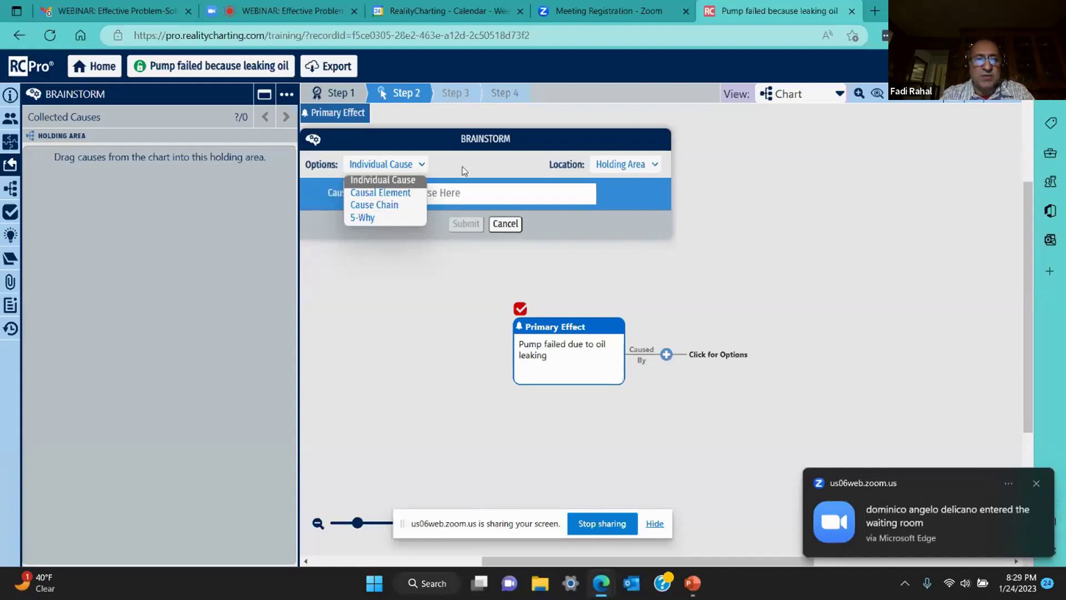
click(383, 180)
click(433, 193)
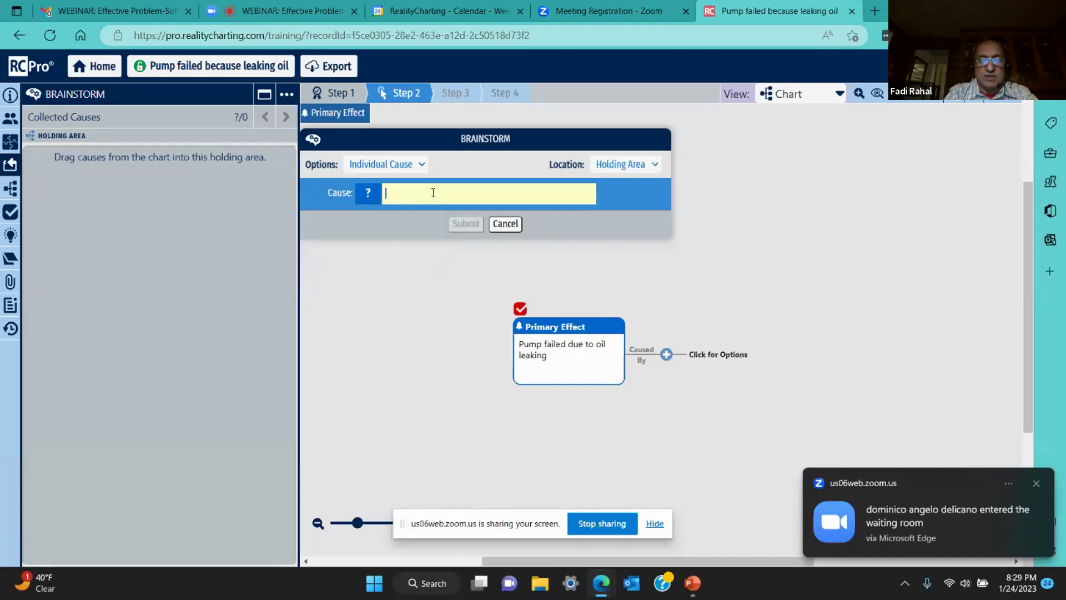
text(Seal ruptured)
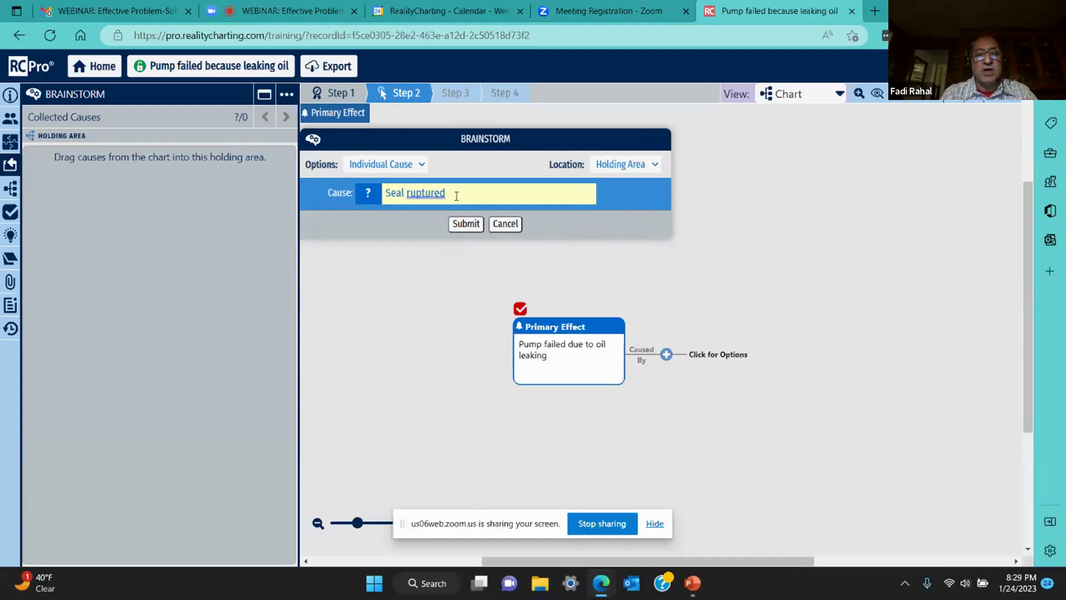
click(461, 230)
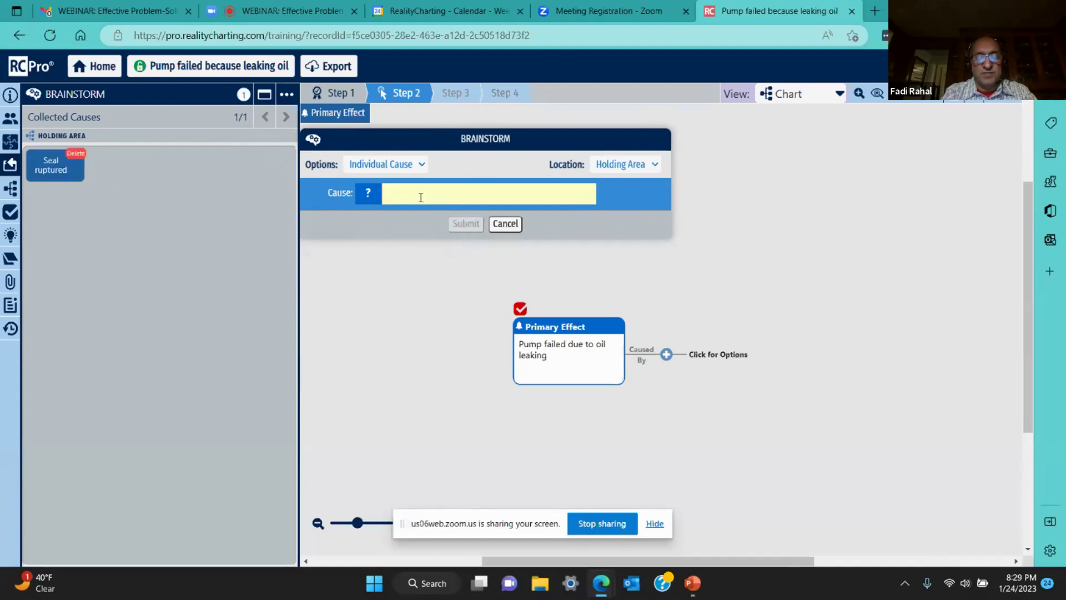
Step: Add the individual causes "Hole in the seal" and "Oil not contained" to the holding area
text(Hol)
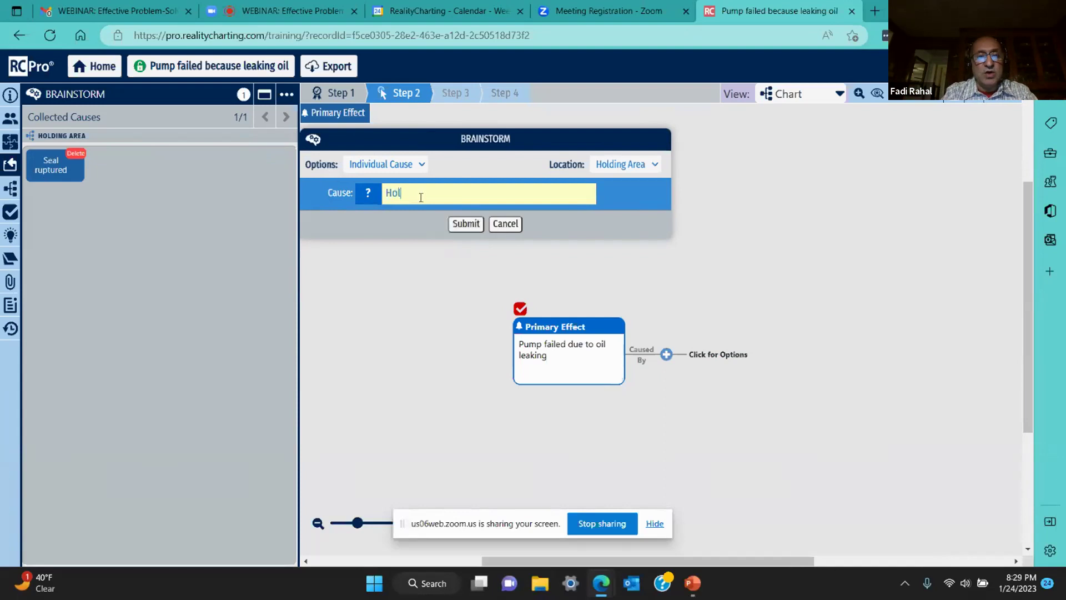
text(e in the seal)
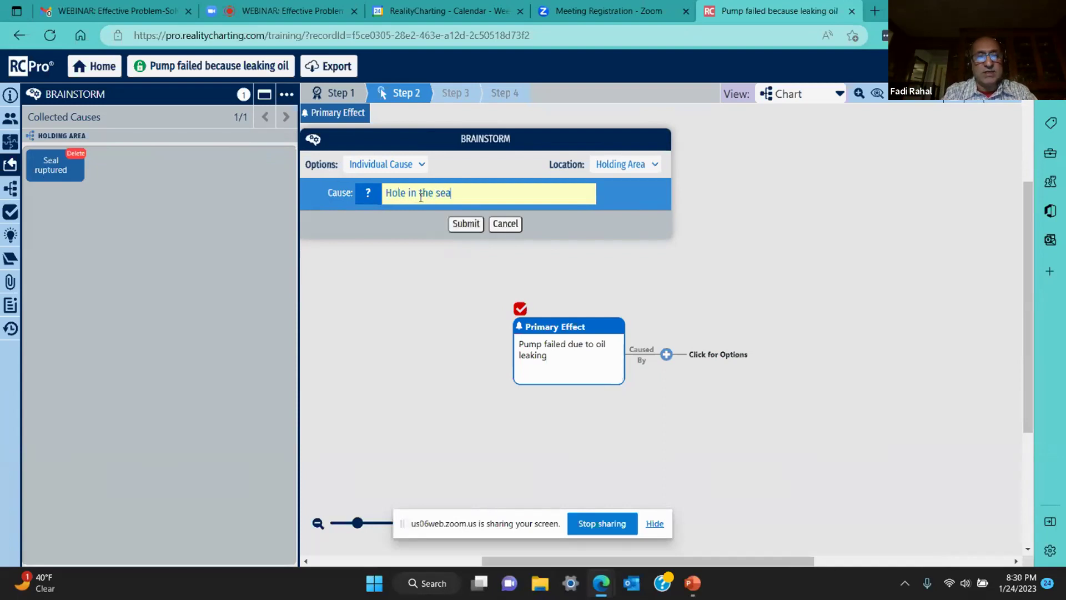
click(459, 224)
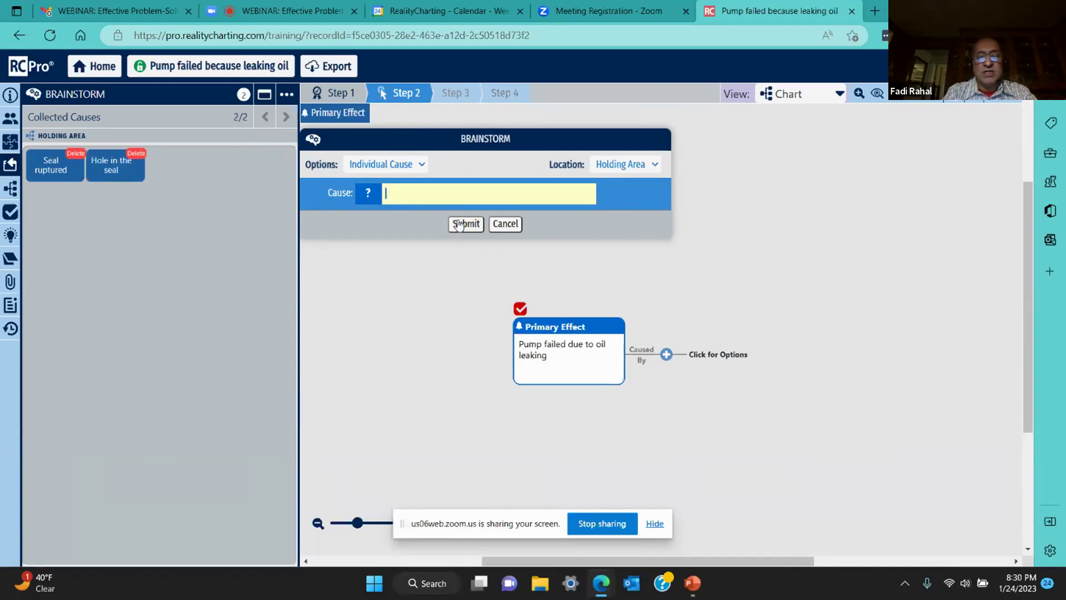
text(O)
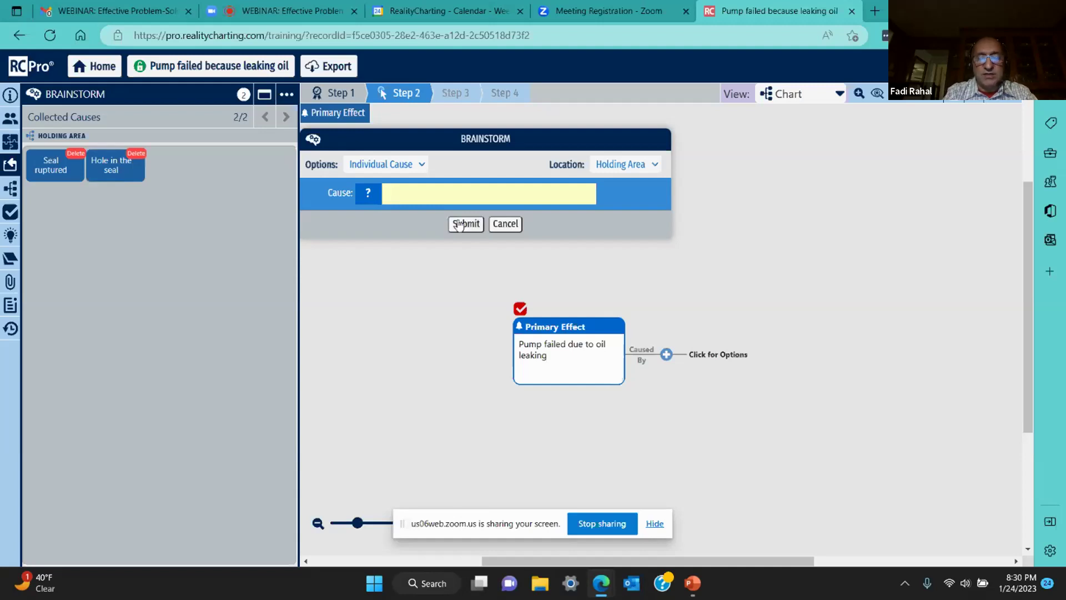
text(il not cao)
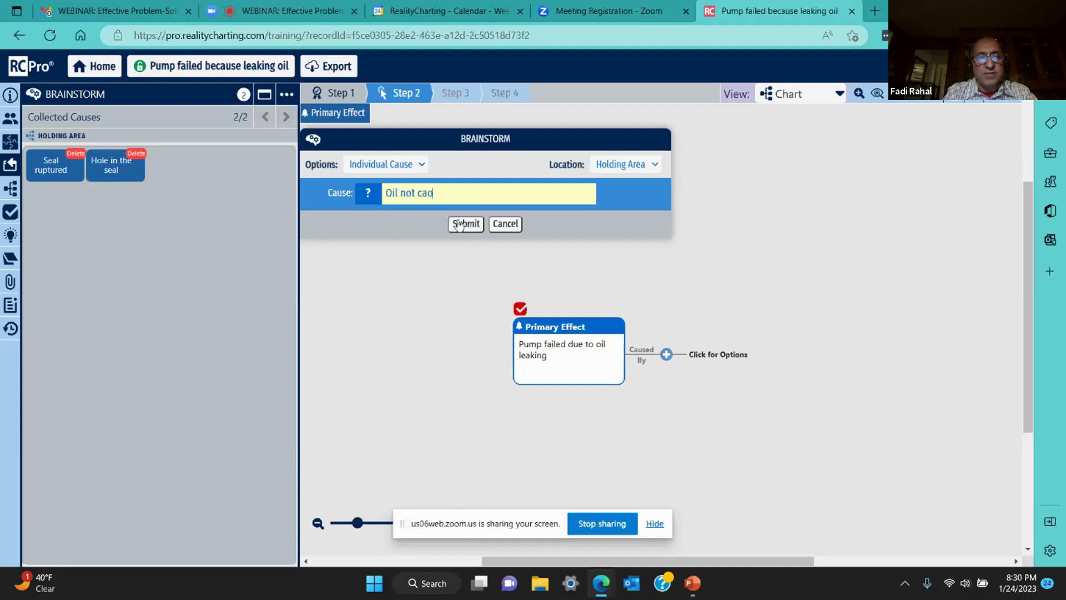
key(BackSpace)
key(BackSpace)
text(ontained in)
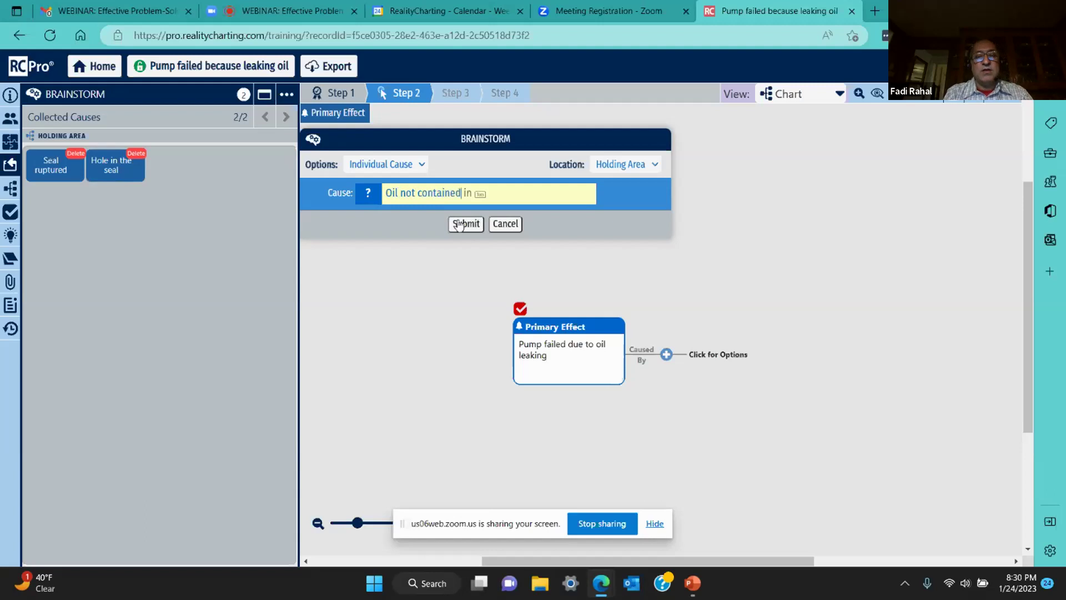
click(458, 225)
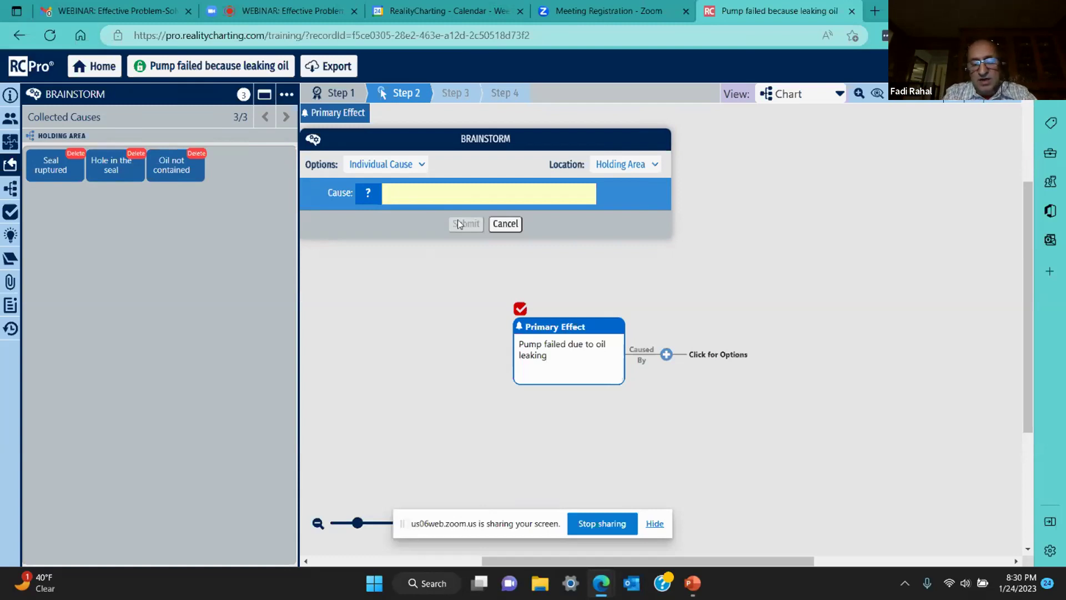
Step: Add the individual causes "Shaft vibration" and "Oil foaming" to the holding area
text(Sh)
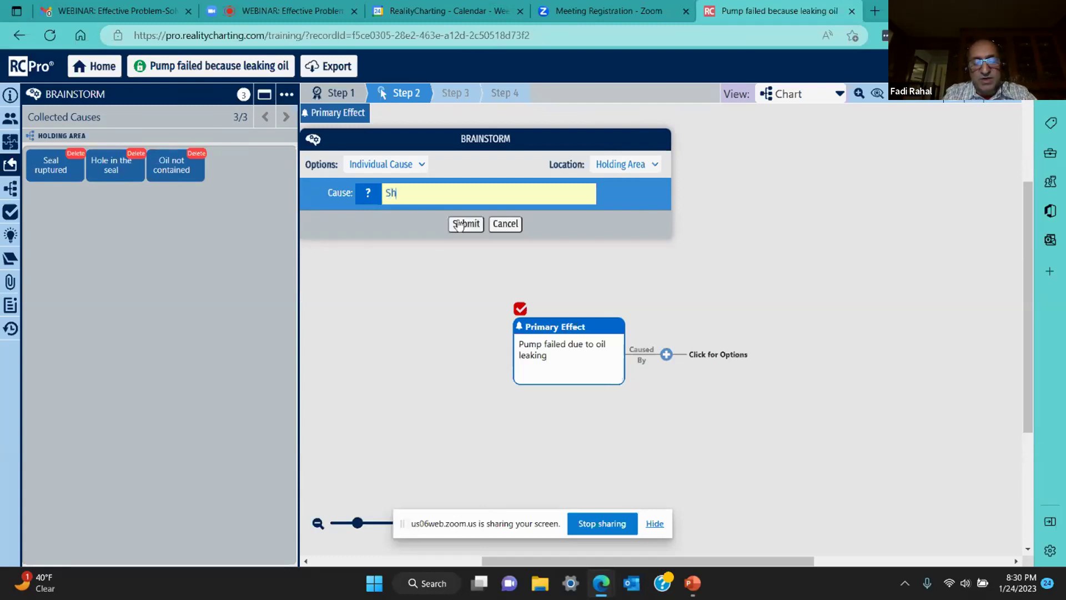
text(aft vibration)
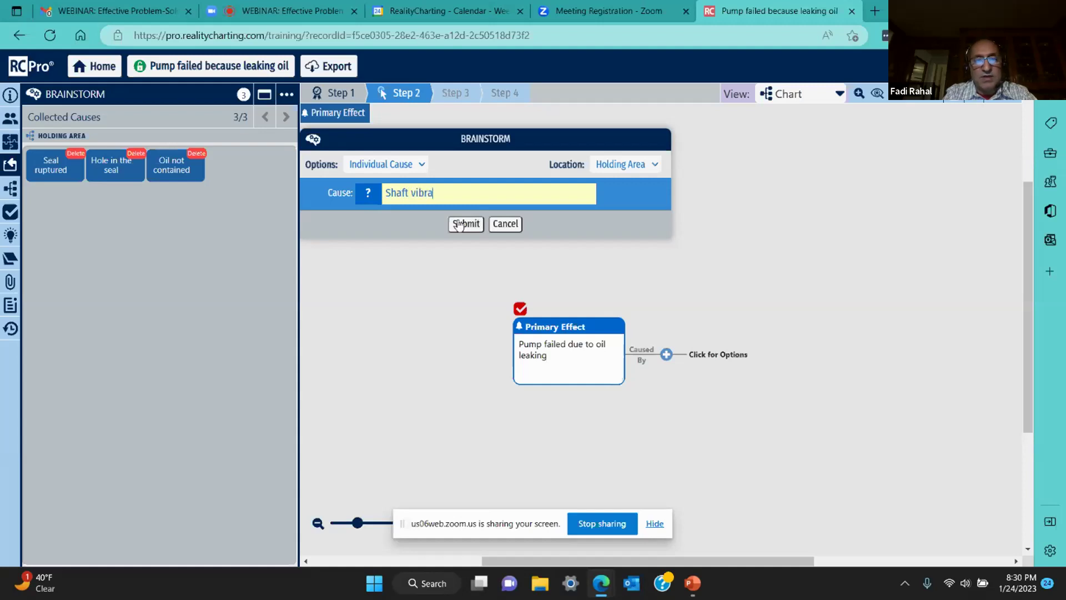
click(466, 224)
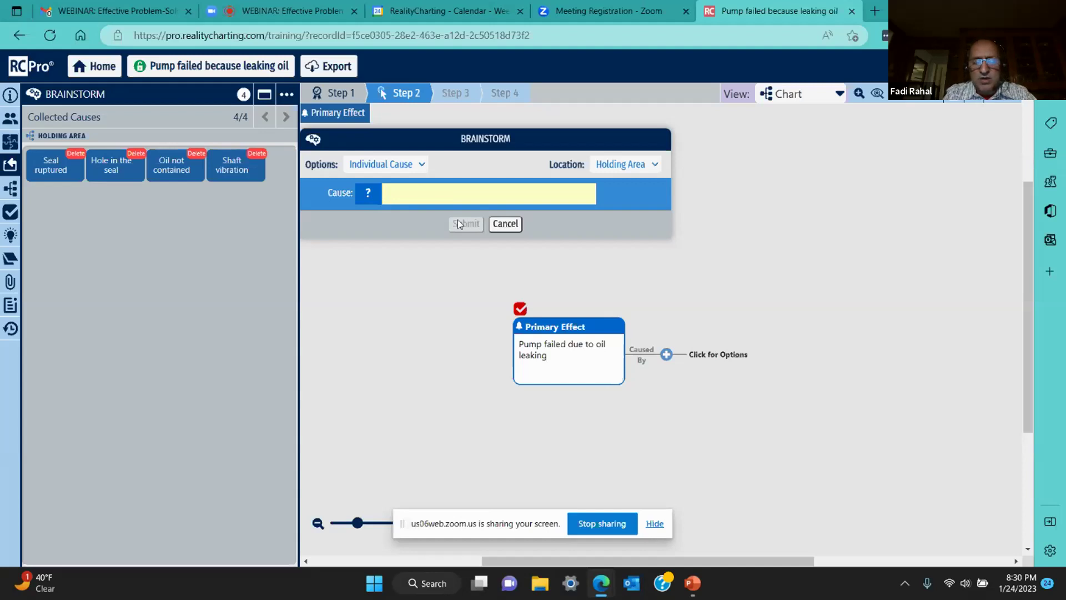
text(Oil foaming)
click(466, 224)
Step: Add the individual causes "Oil getting hot" and "Oil leaking out of the fill" to the holding area
text(Oil ge)
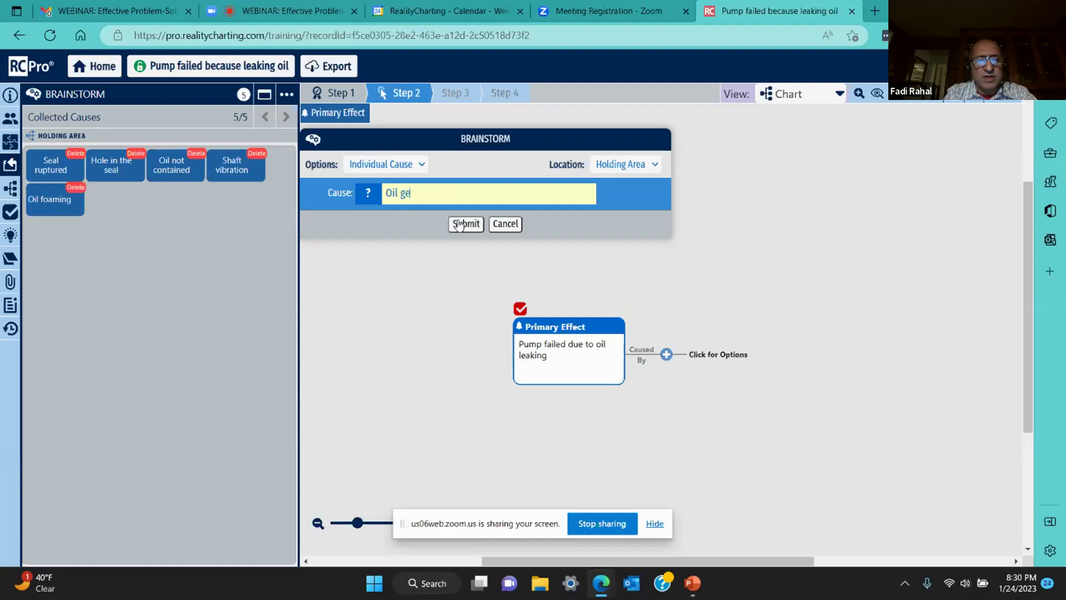
text(tting hot)
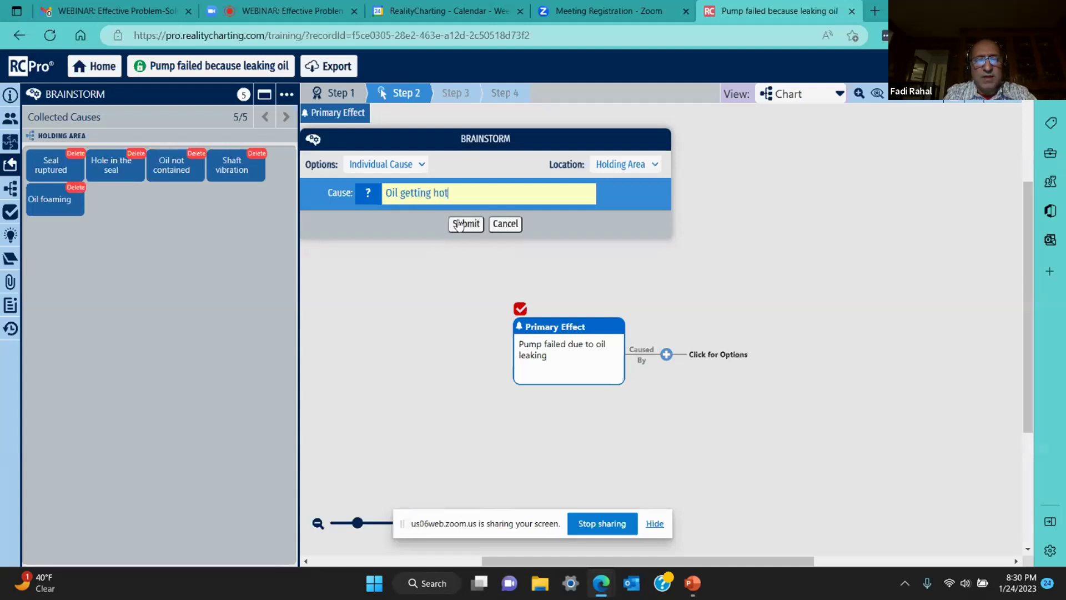
click(459, 224)
text(O)
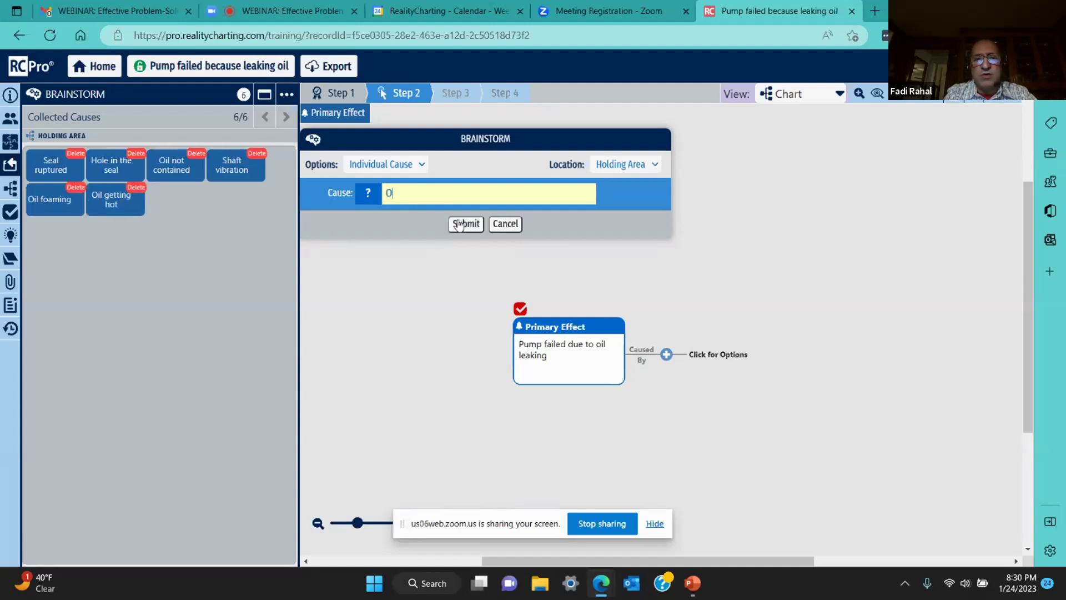
text(il leaking out of the fill)
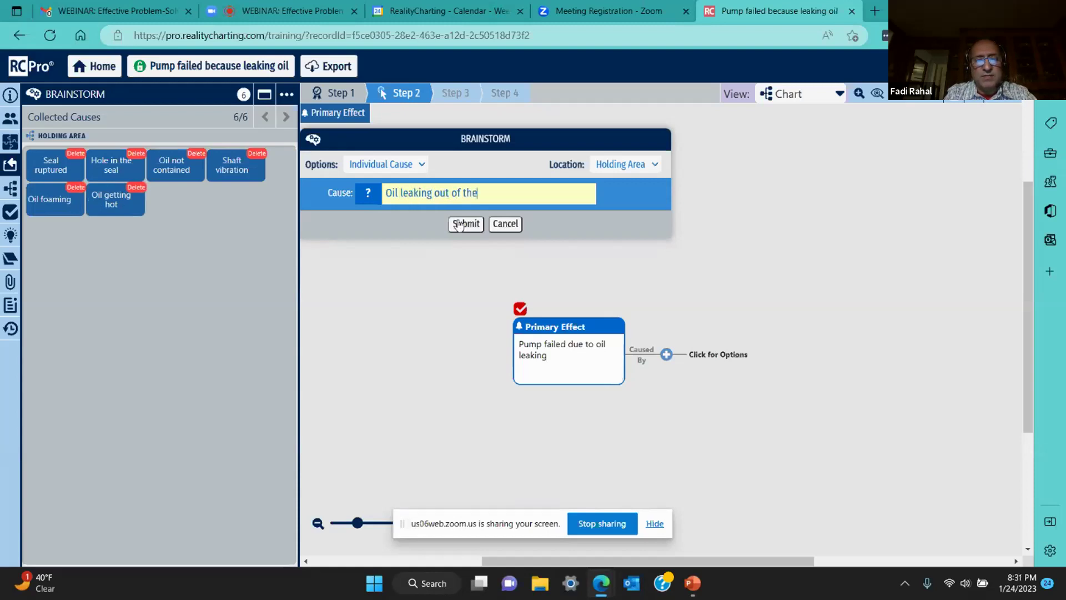
click(458, 224)
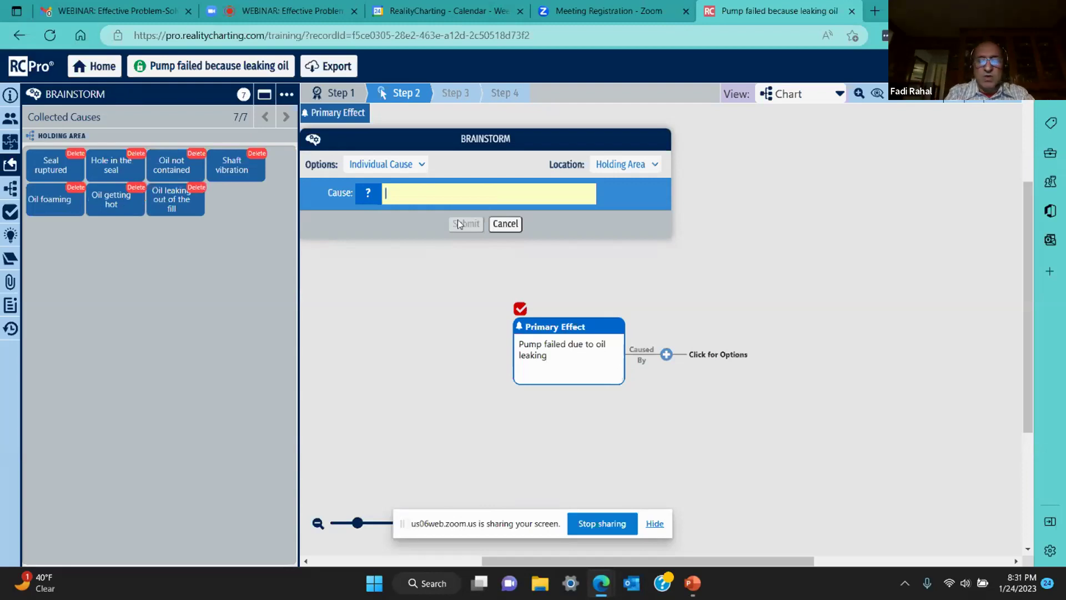
Step: Add the individual cause "Pump not monitored" to the holding area
text(Pump not ma)
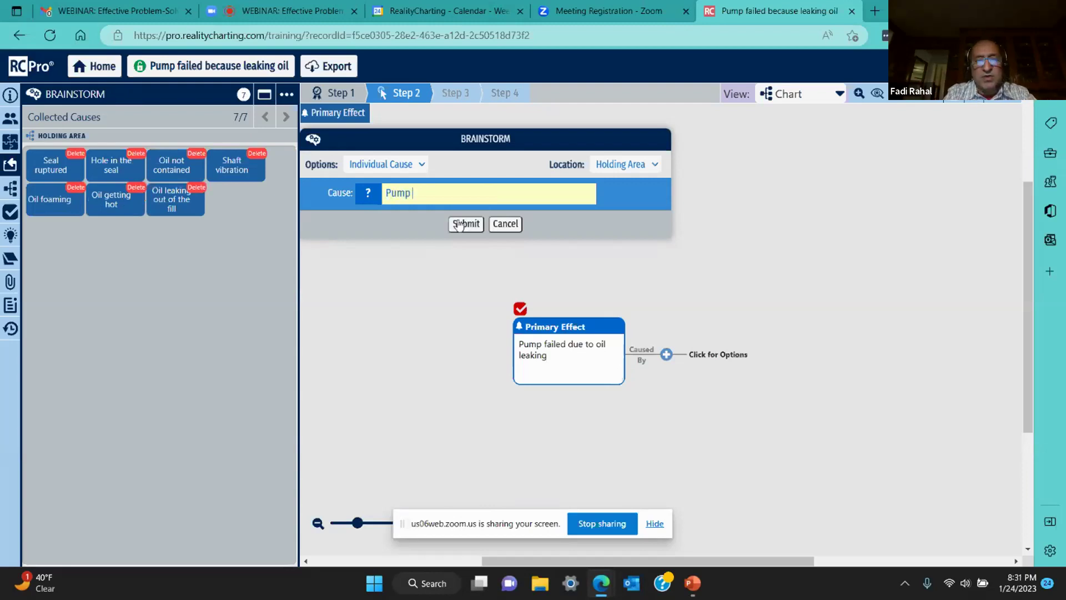
text(onitoring)
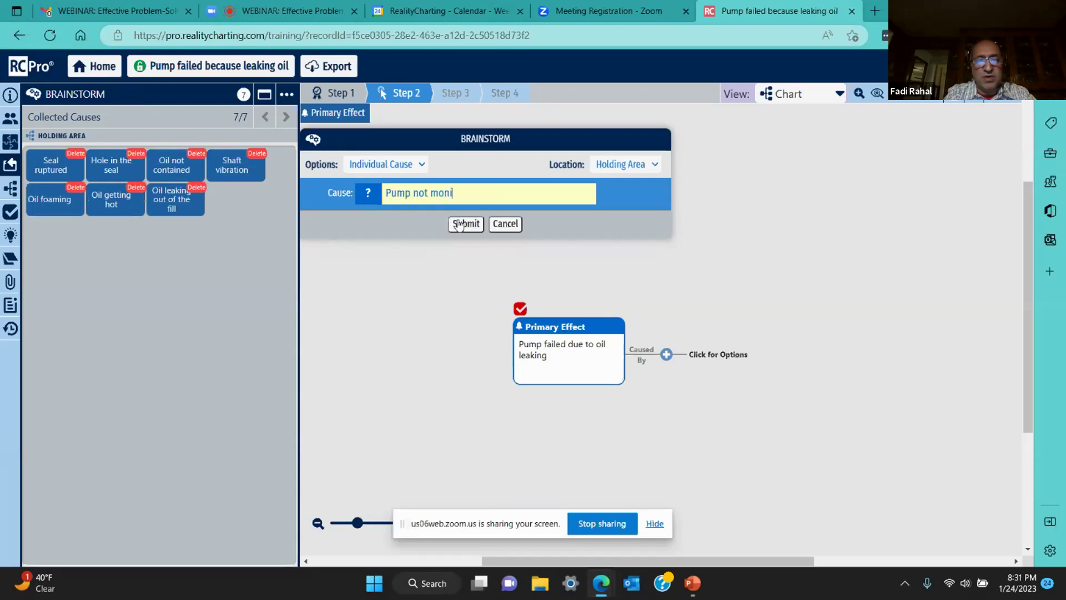
key(BackSpace)
key(BackSpace)
key(BackSpace)
text(ed)
click(458, 224)
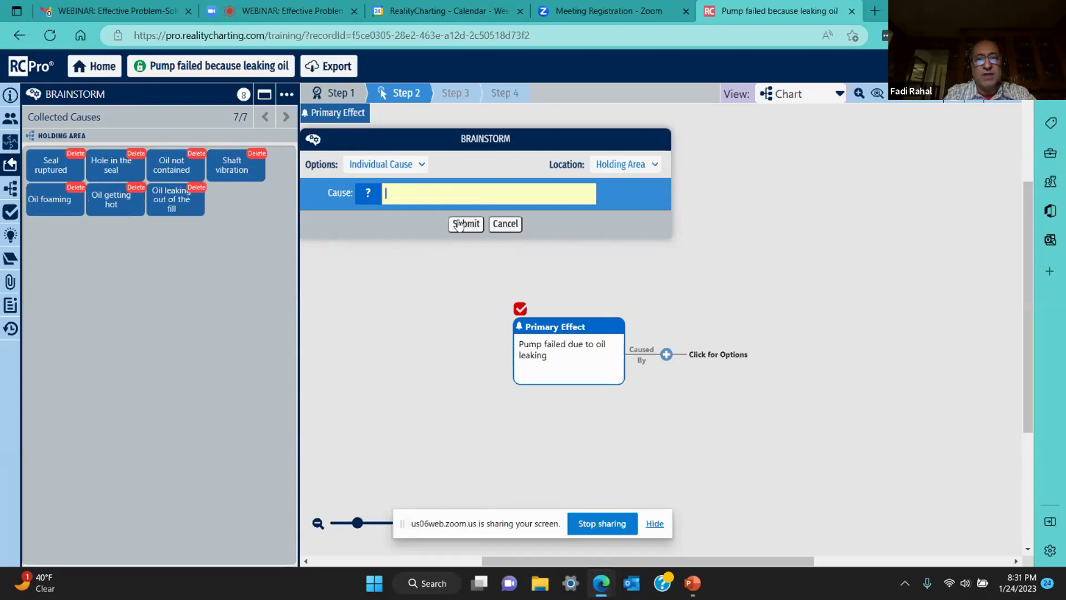
Step: Add the individual cause "Pump not being shutdown" to the holding area and close the brainstorm form
text(Pump)
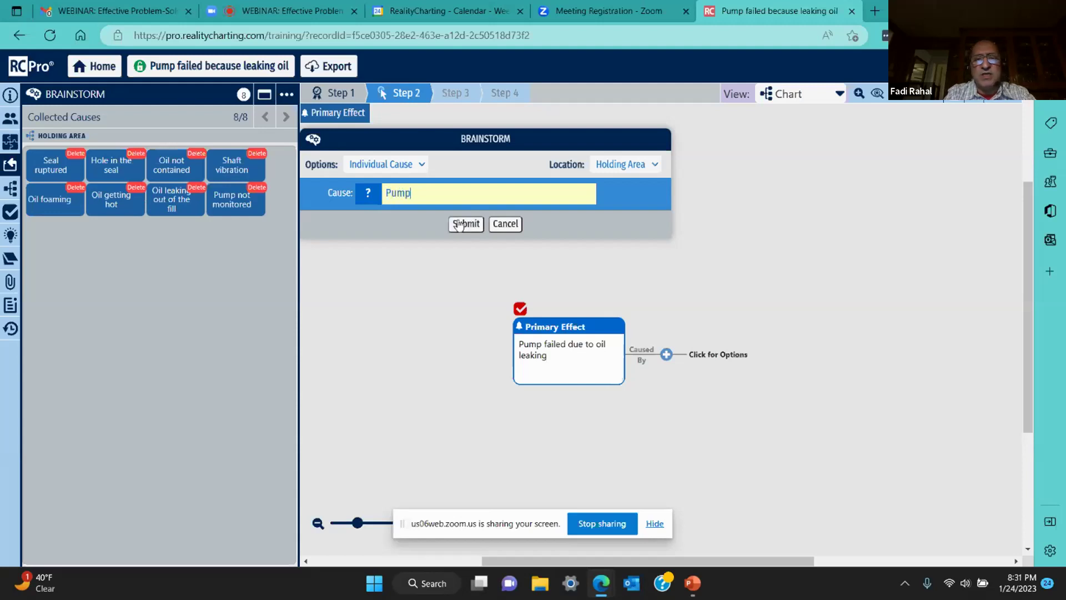
text( not beign)
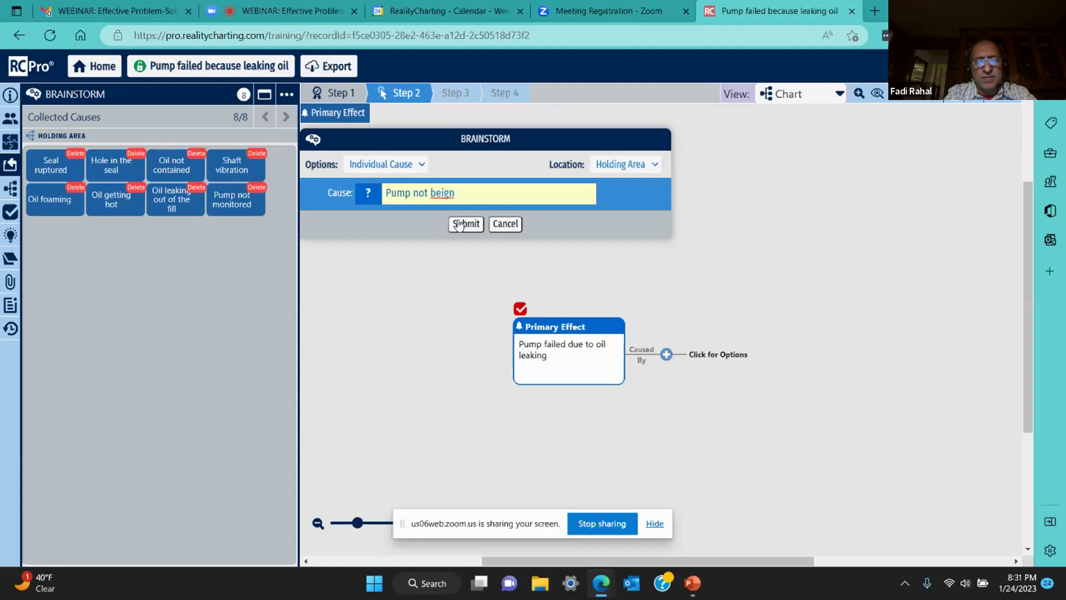
key(BackSpace)
key(BackSpace)
key(BackSpace)
key(BackSpace)
key(BackSpace)
text(being shu)
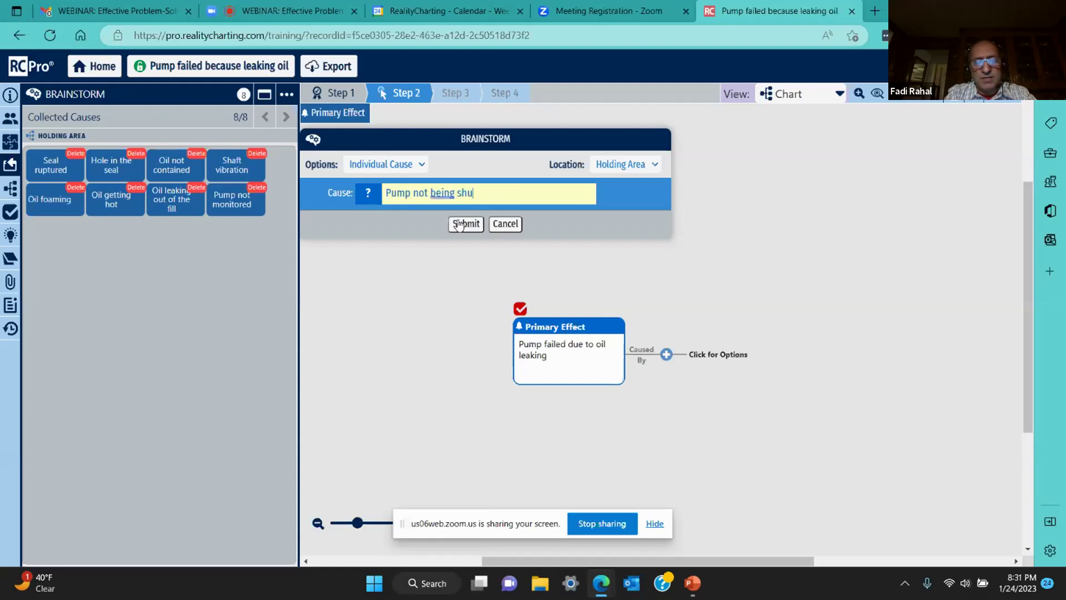
text(tdo)
text(wn)
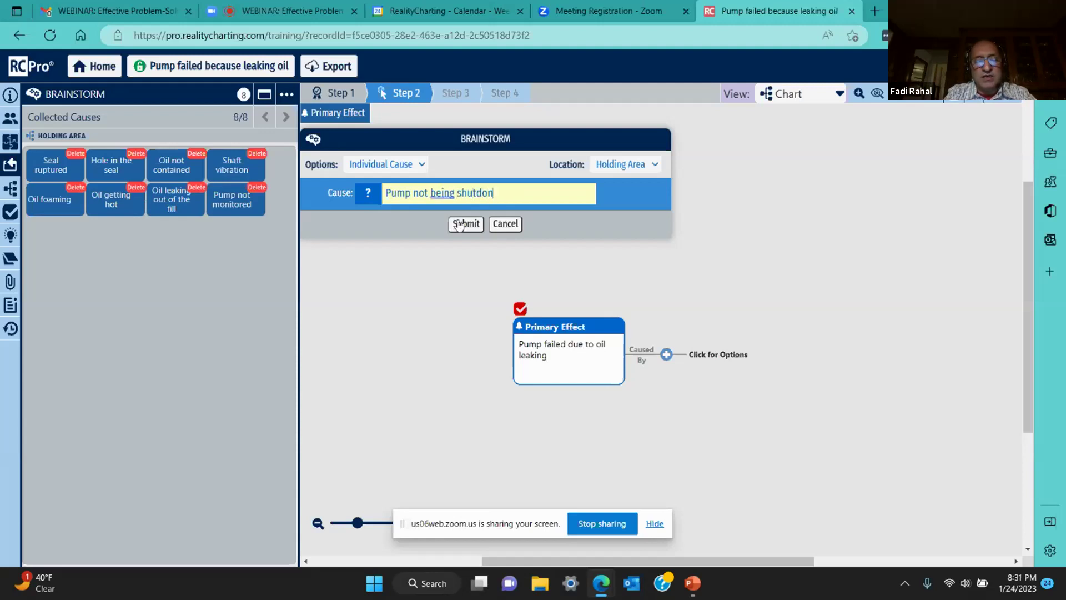
click(459, 224)
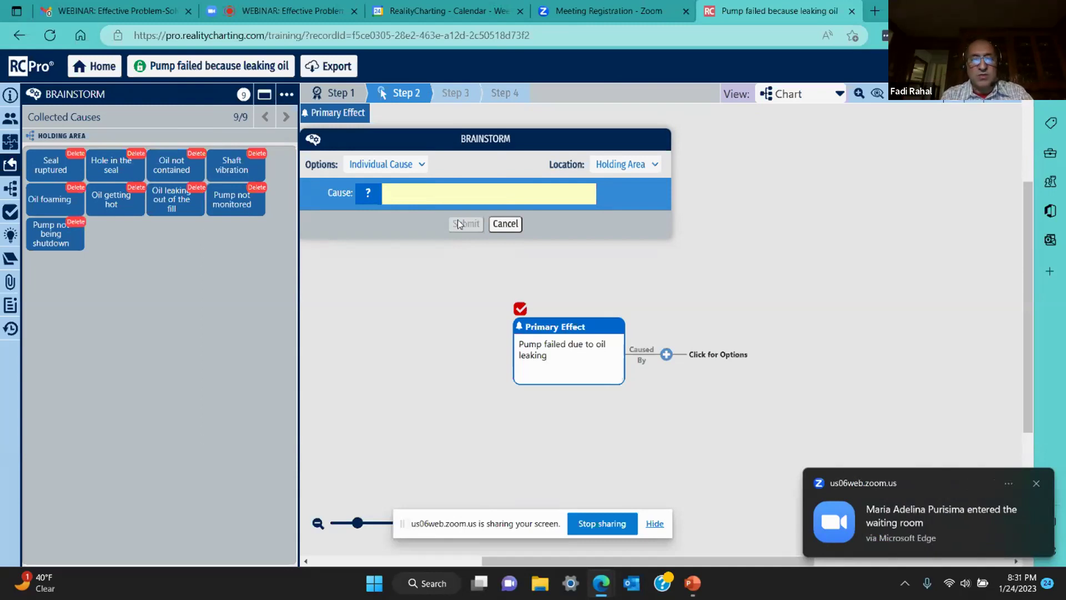
click(505, 224)
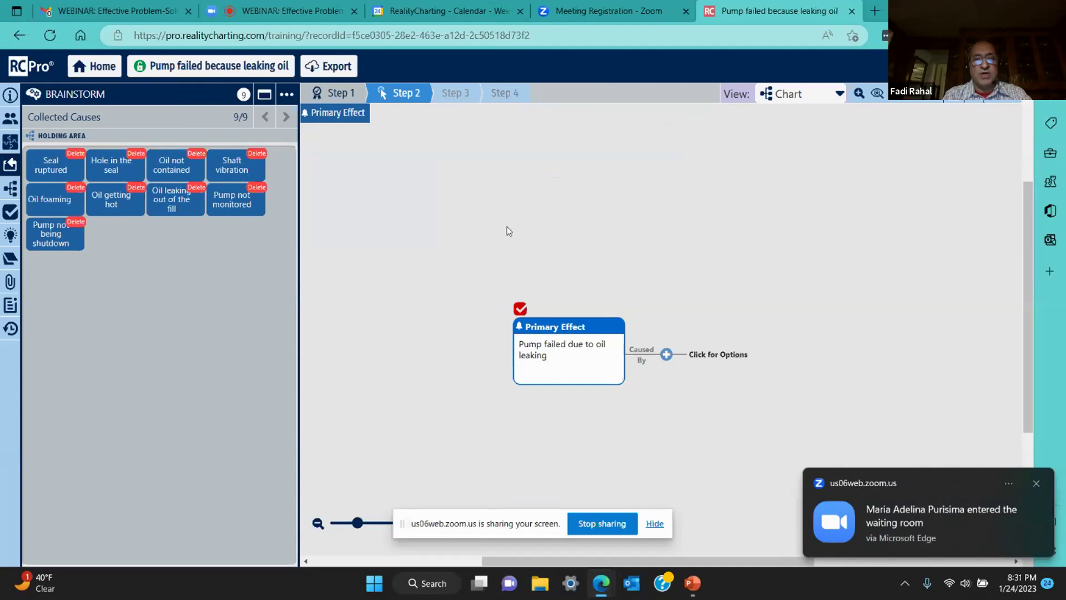
Step: Chart "Oil leaking out of the fill" and "Pump not monitored" under the primary effect, with "Pump not being shutdown" and "Oil not contained" under the former
drag(492, 247, 386, 181)
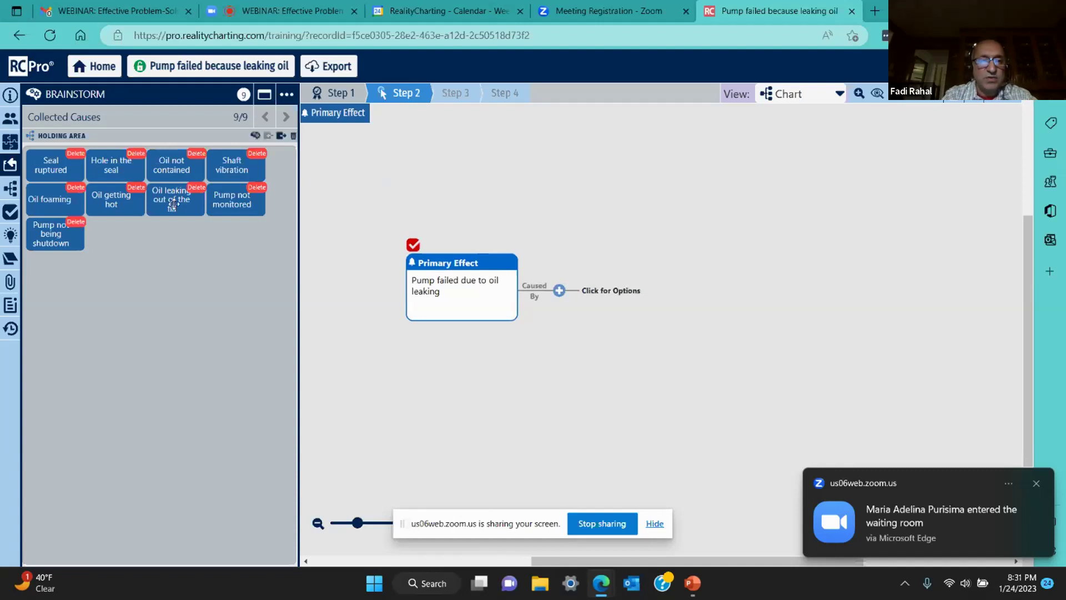
drag(173, 205, 507, 275)
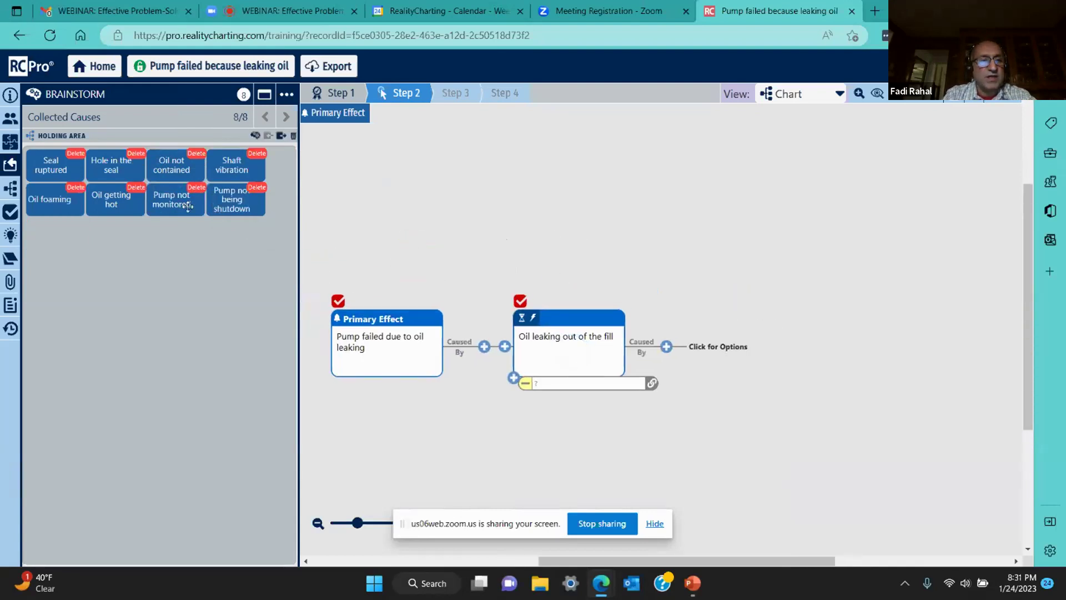
drag(165, 202, 383, 333)
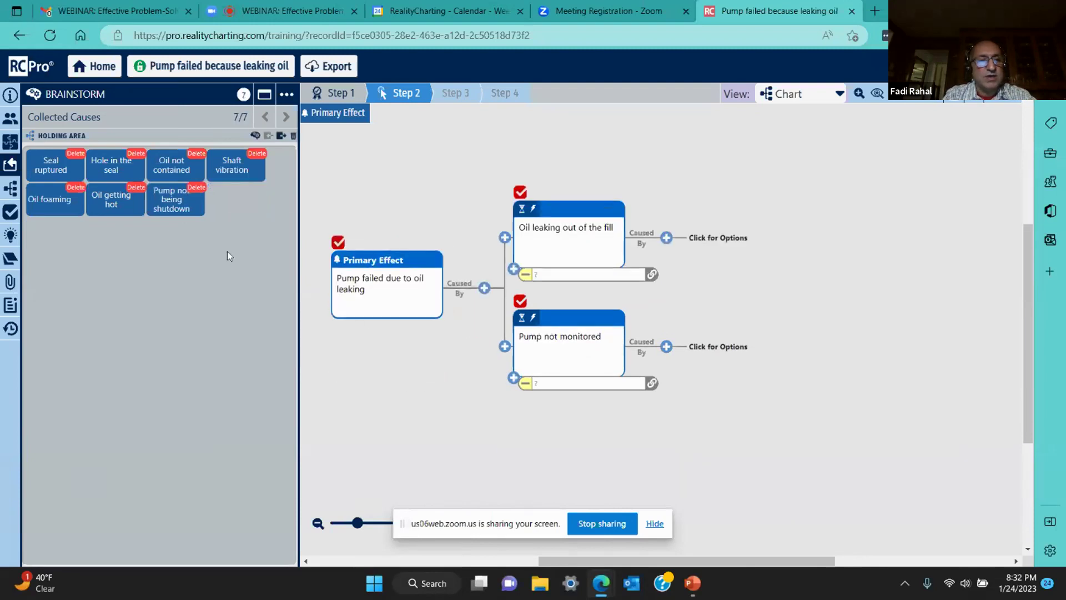
drag(168, 207, 633, 216)
drag(188, 176, 385, 330)
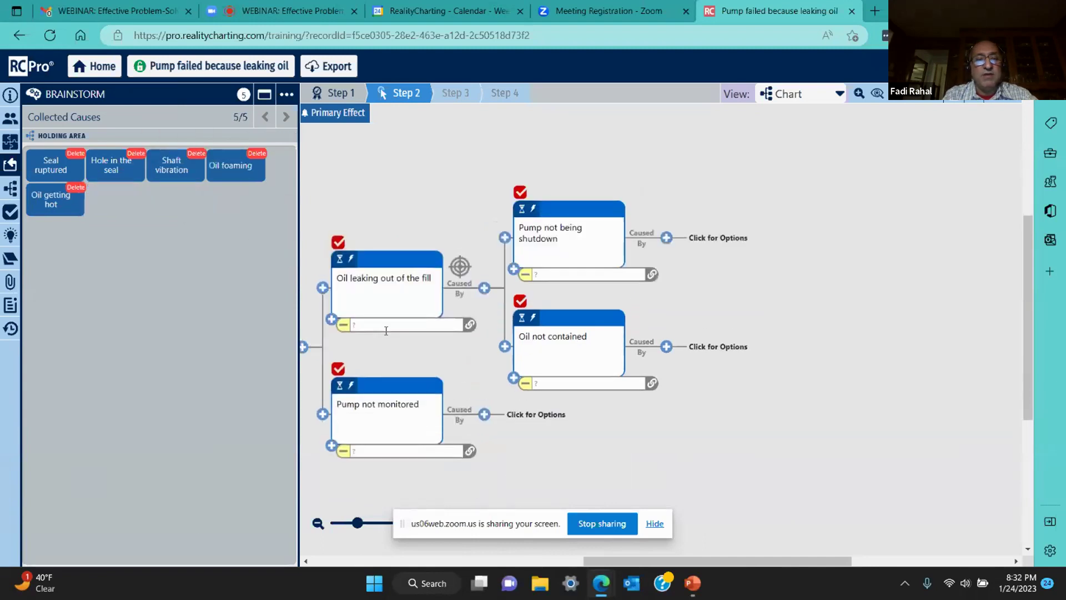
Step: Move "Pump not being shutdown" and "Oil not contained" under "Pump not monitored" as its causes
drag(406, 180, 523, 149)
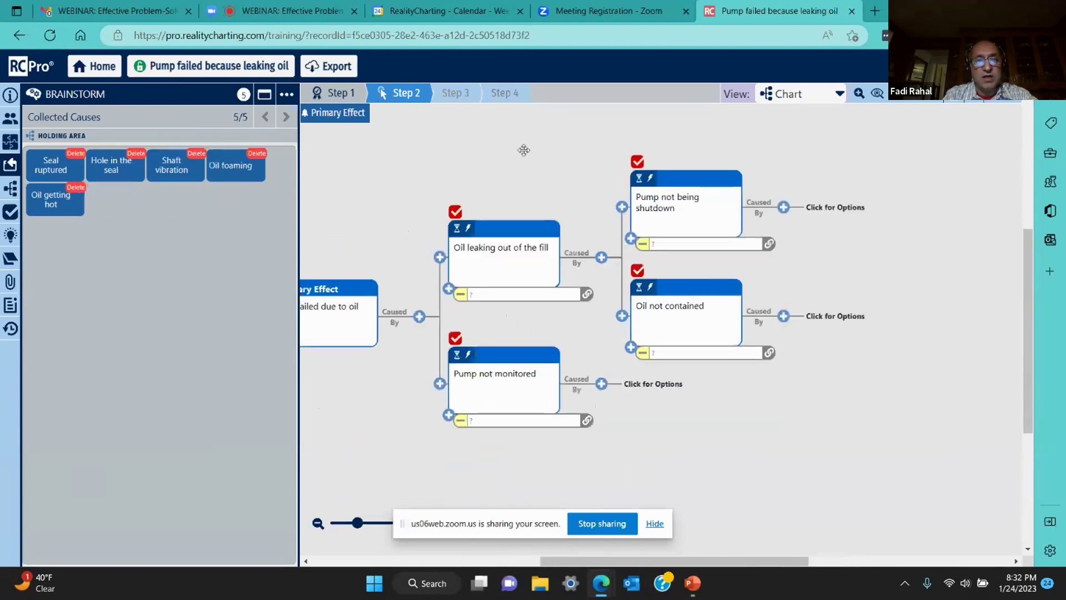
drag(690, 182, 574, 364)
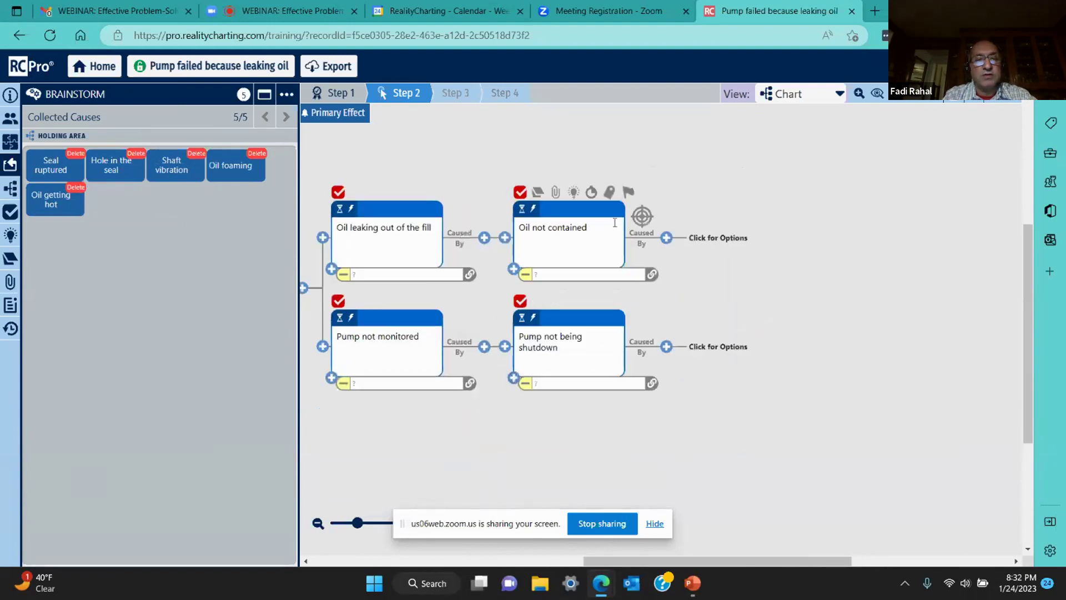
drag(580, 218, 415, 338)
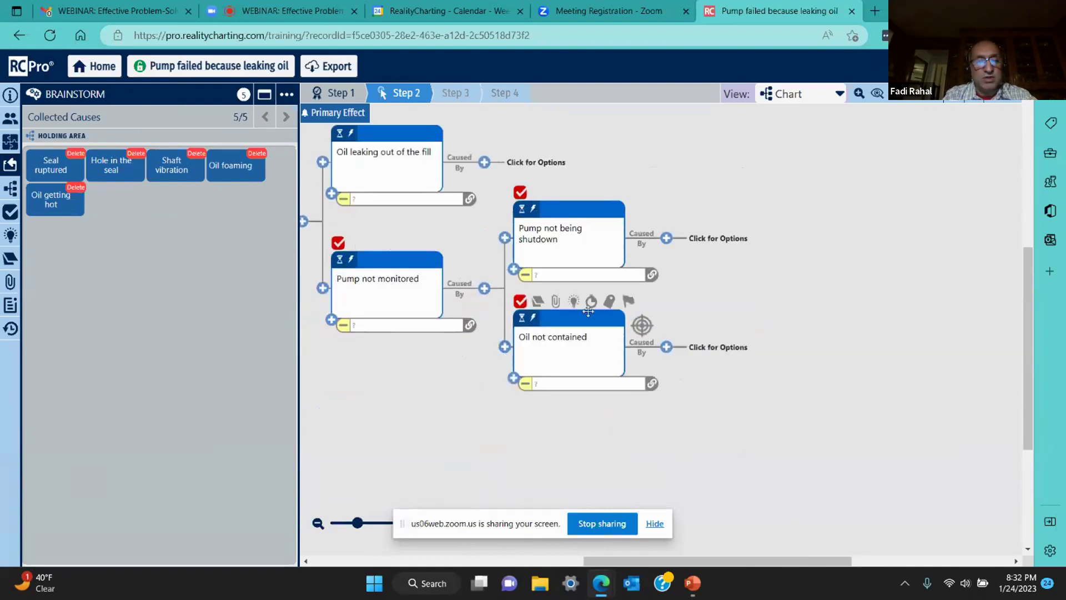
Step: Return all four charted causes to the holding area, leaving only the primary effect on the chart
drag(588, 319, 149, 243)
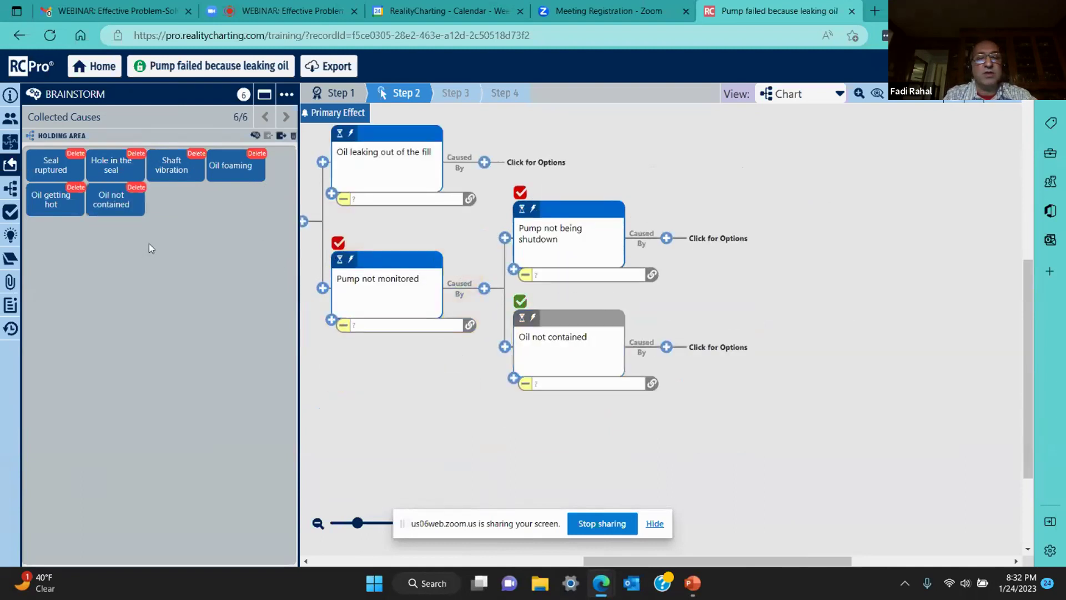
drag(573, 248, 131, 246)
drag(386, 269, 183, 244)
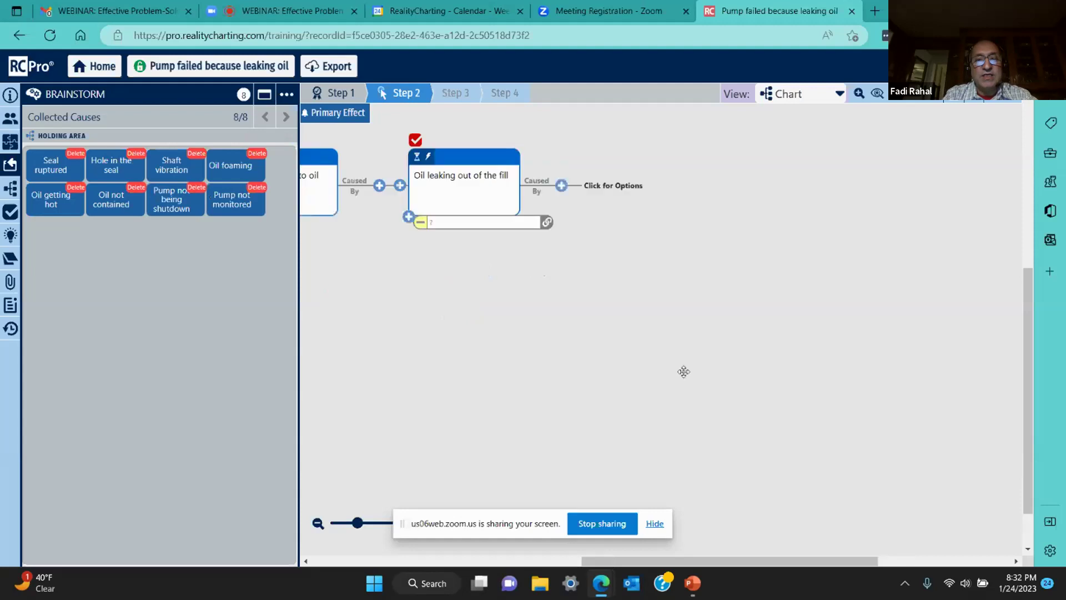
drag(583, 190, 85, 261)
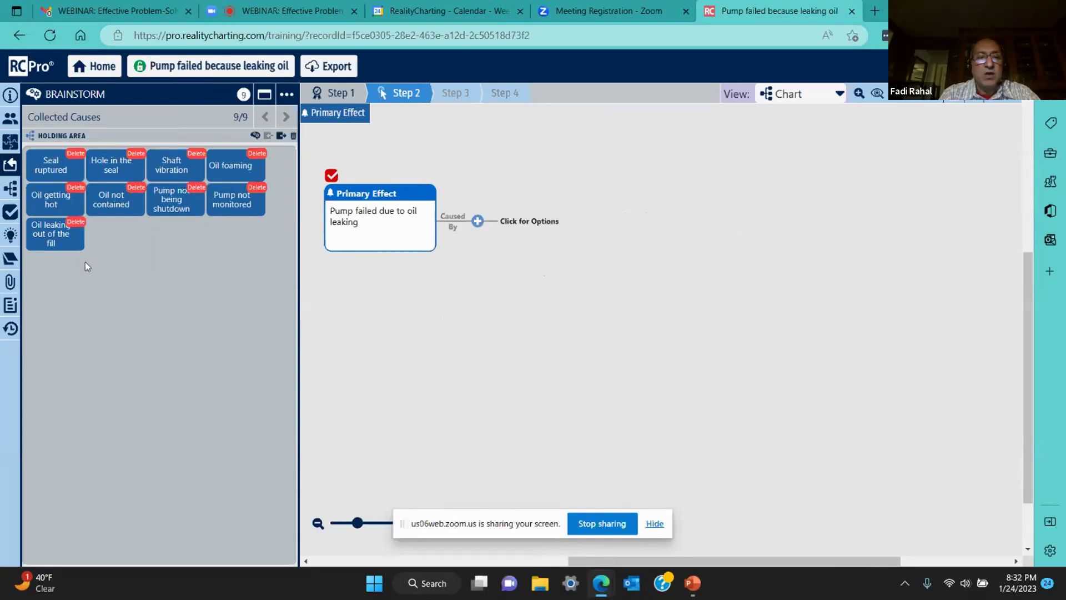
Step: Add "Hole in the seal" and "Oil not contained" as causes of the primary effect, and mark the "Hole in the seal" branch as More Info Needed
mouse_move(377, 233)
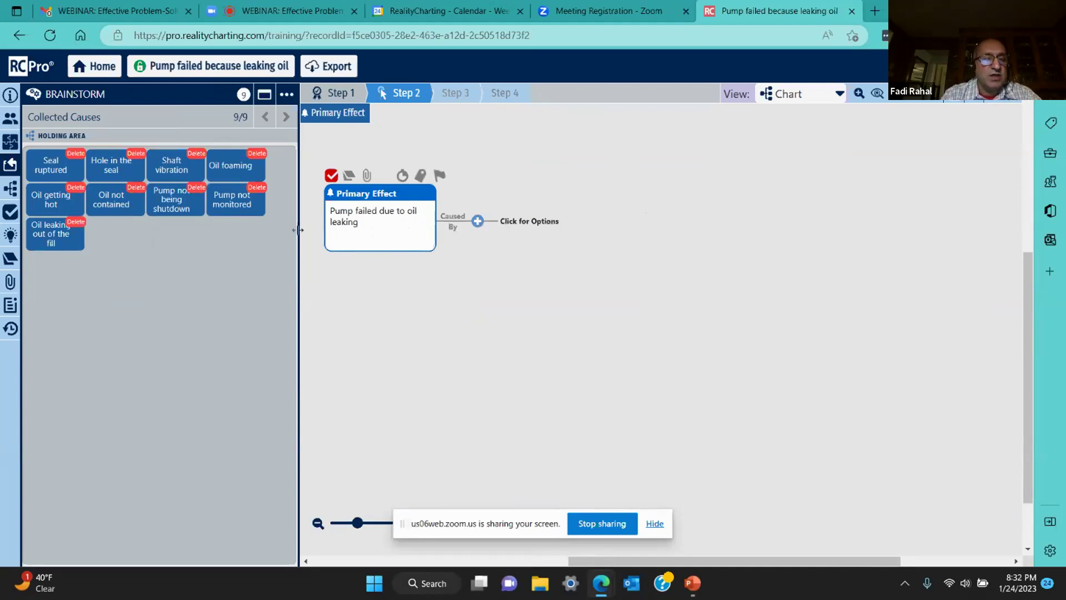
drag(372, 209, 477, 221)
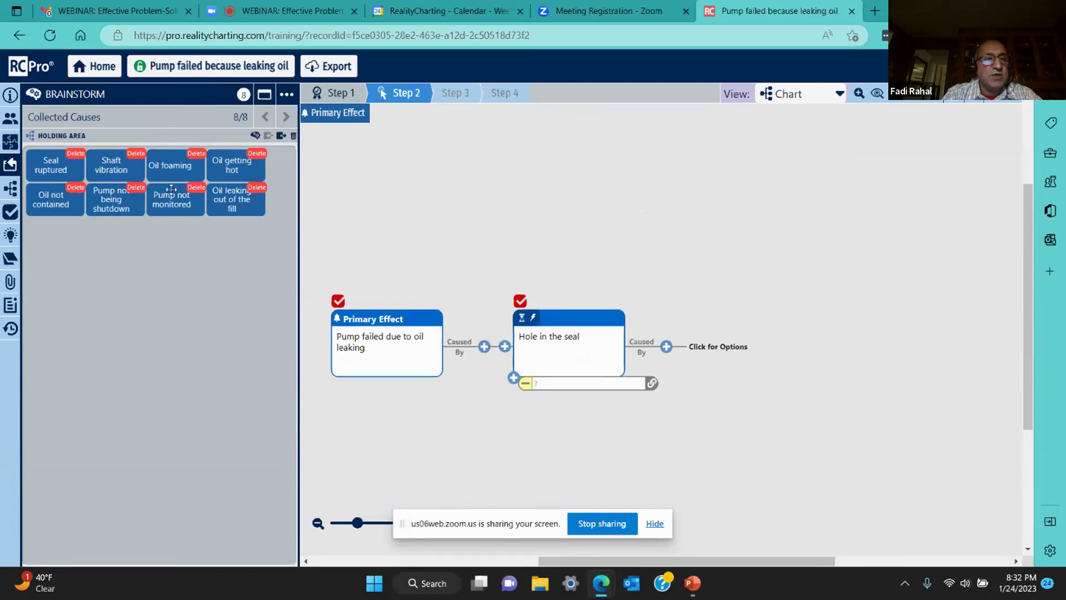
drag(50, 199, 374, 312)
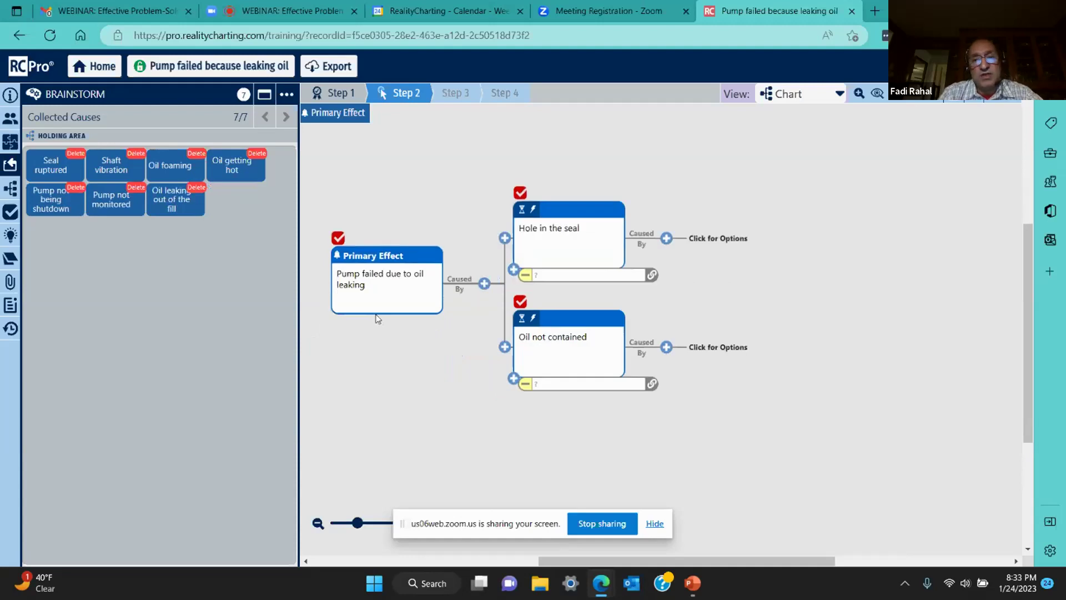
click(667, 239)
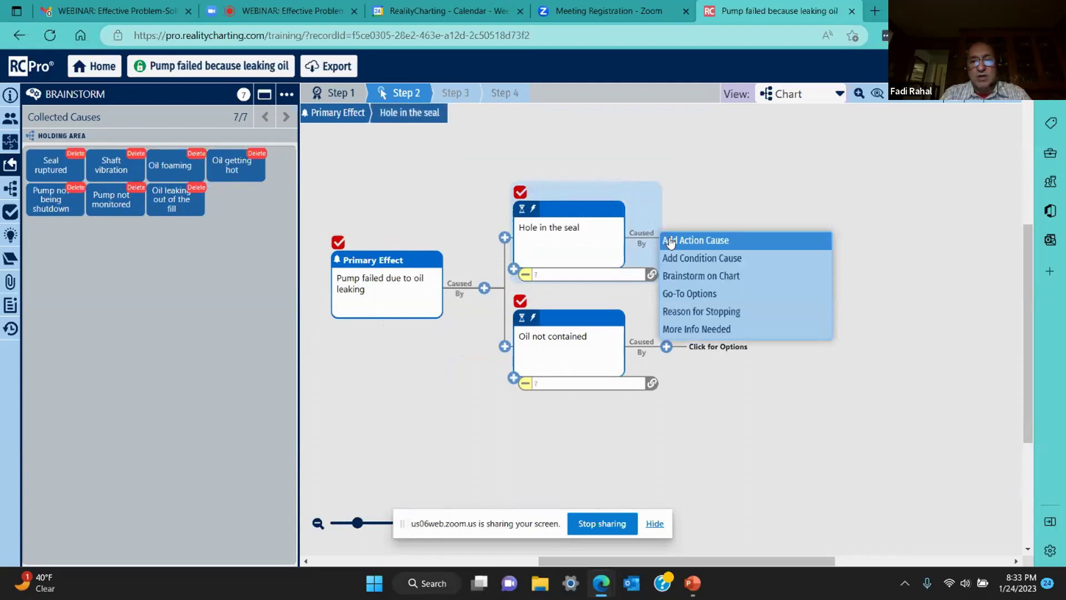
click(716, 331)
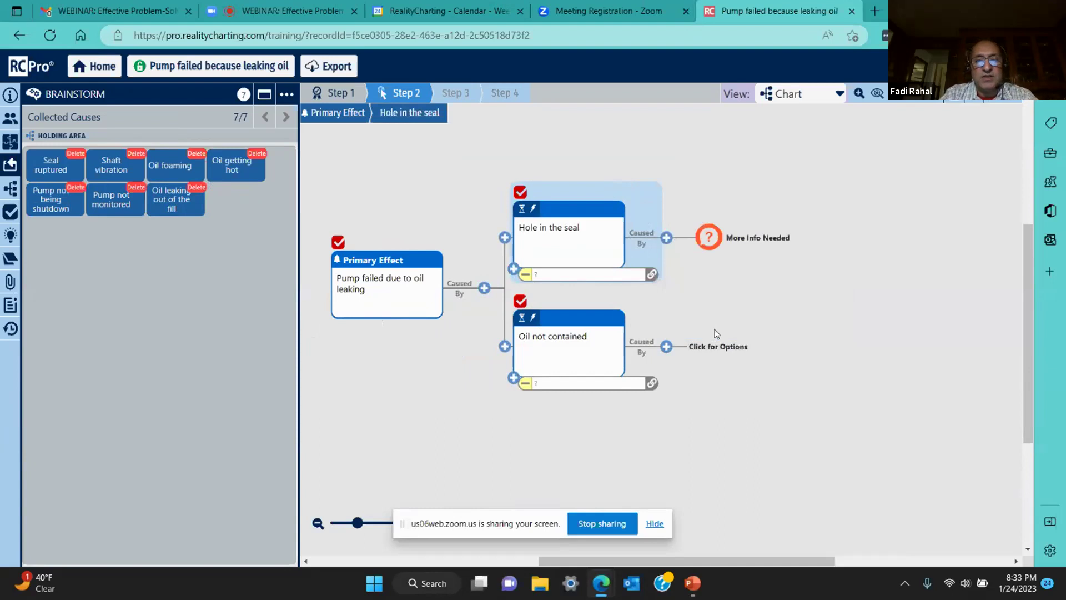
Step: Add "Oil leaking out of the fill" as the cause of "Oil not contained", with "Oil foaming" and "Oil getting hot" as its own causes
drag(711, 318, 696, 265)
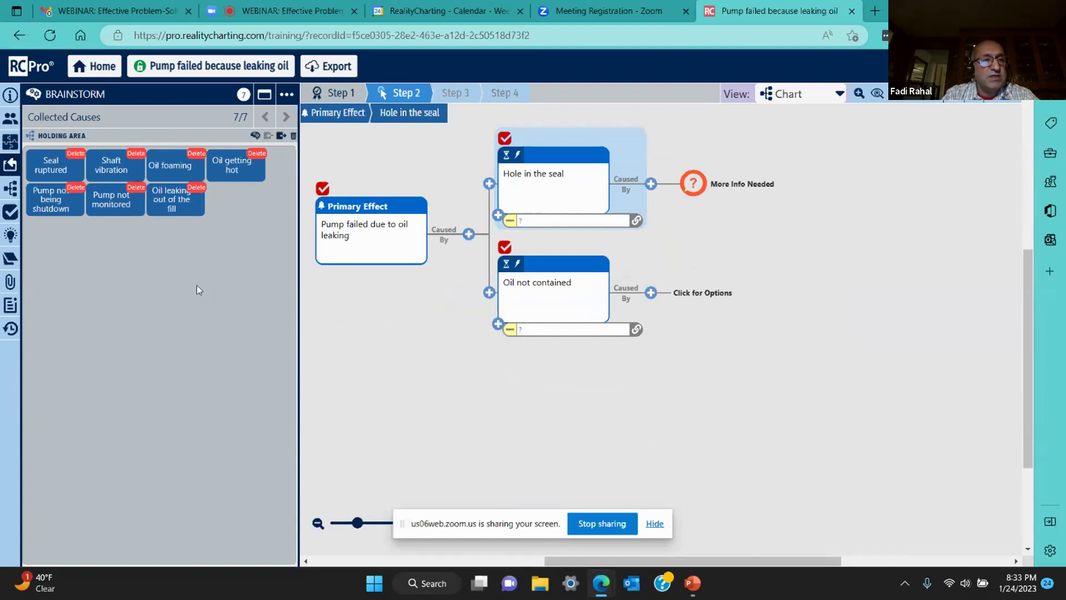
drag(171, 200, 547, 263)
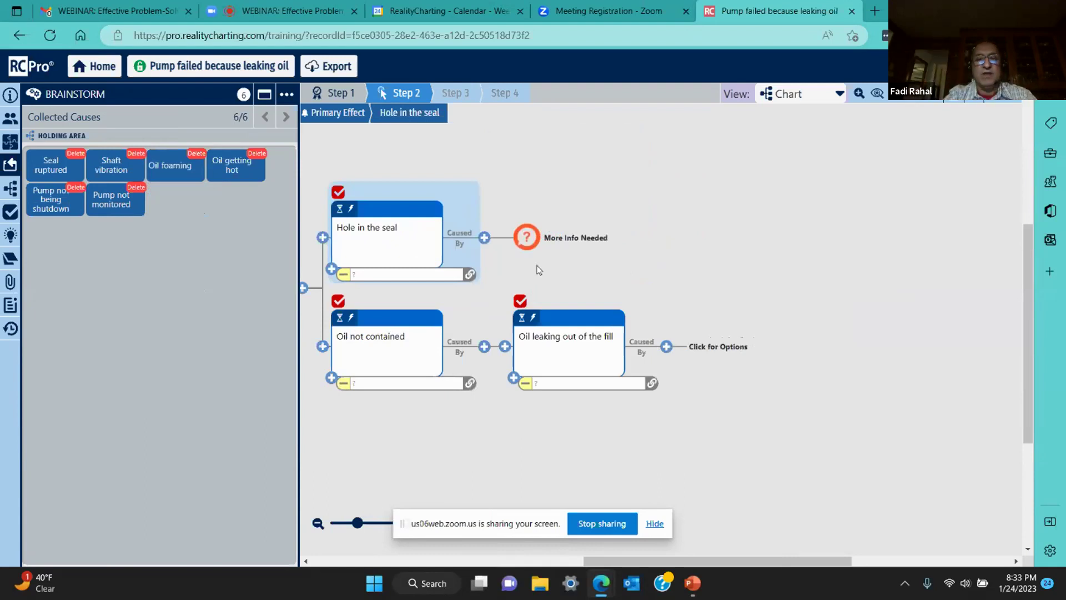
drag(597, 264, 643, 209)
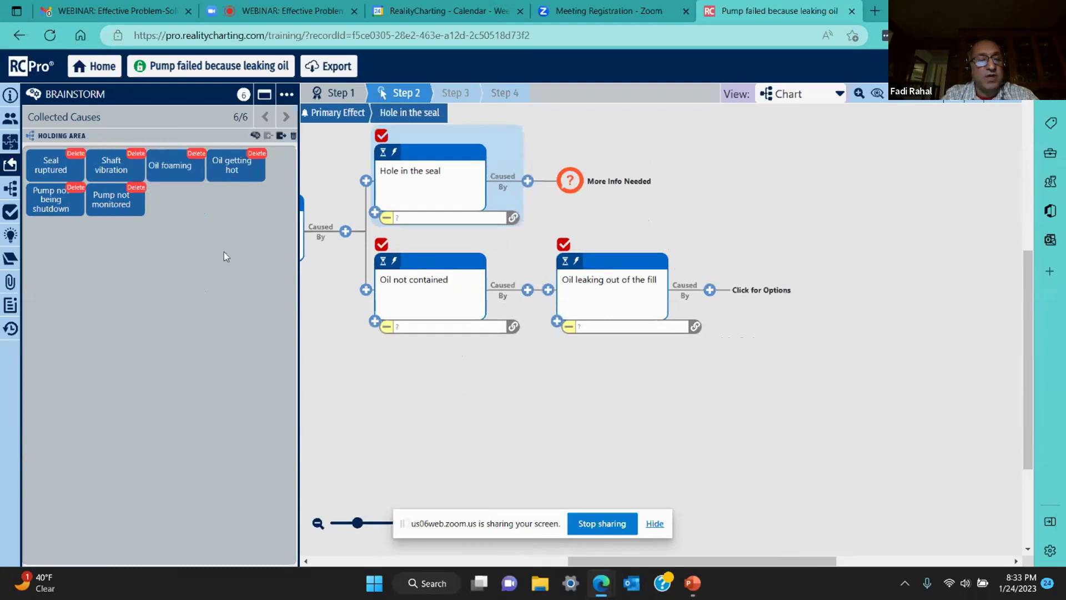
drag(175, 166, 586, 308)
drag(171, 167, 392, 338)
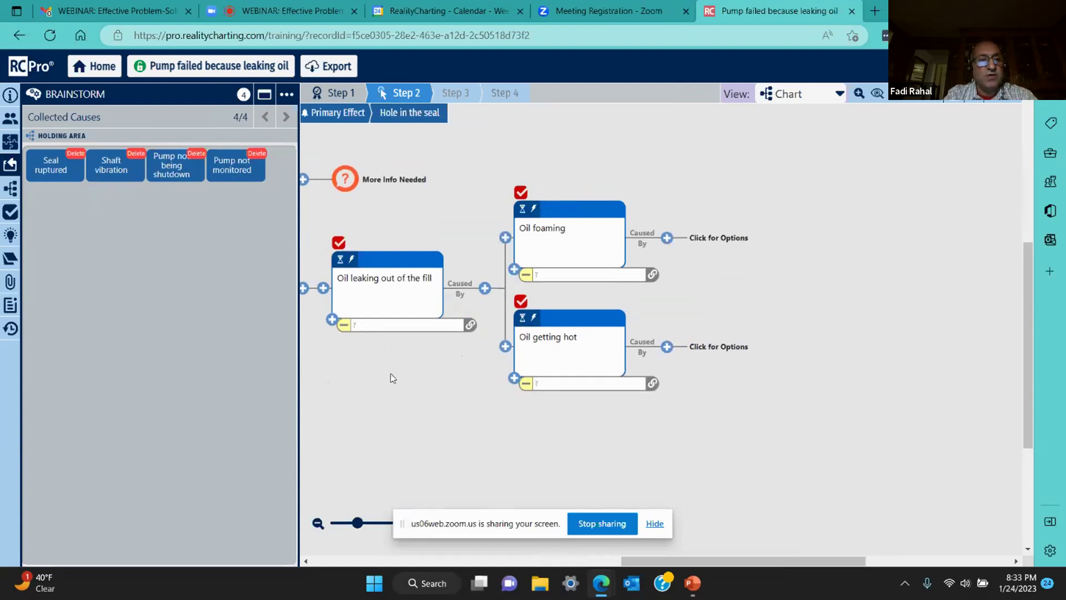
Step: Add "Pump not being shutdown" and "Pump not monitored" from the holding area as causes of "Oil foaming"
drag(466, 225, 577, 218)
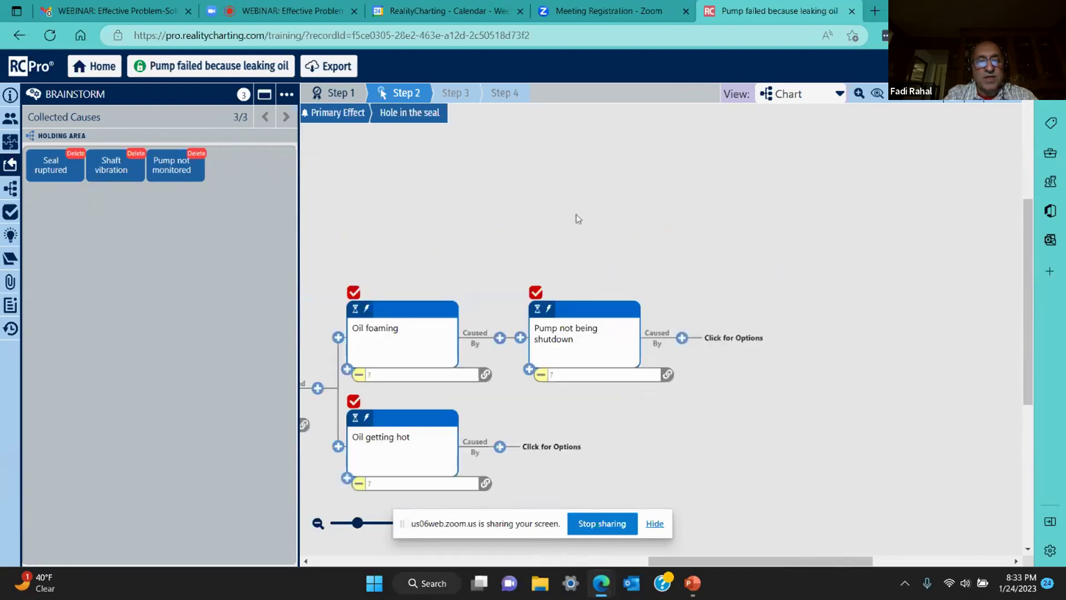
drag(175, 166, 382, 338)
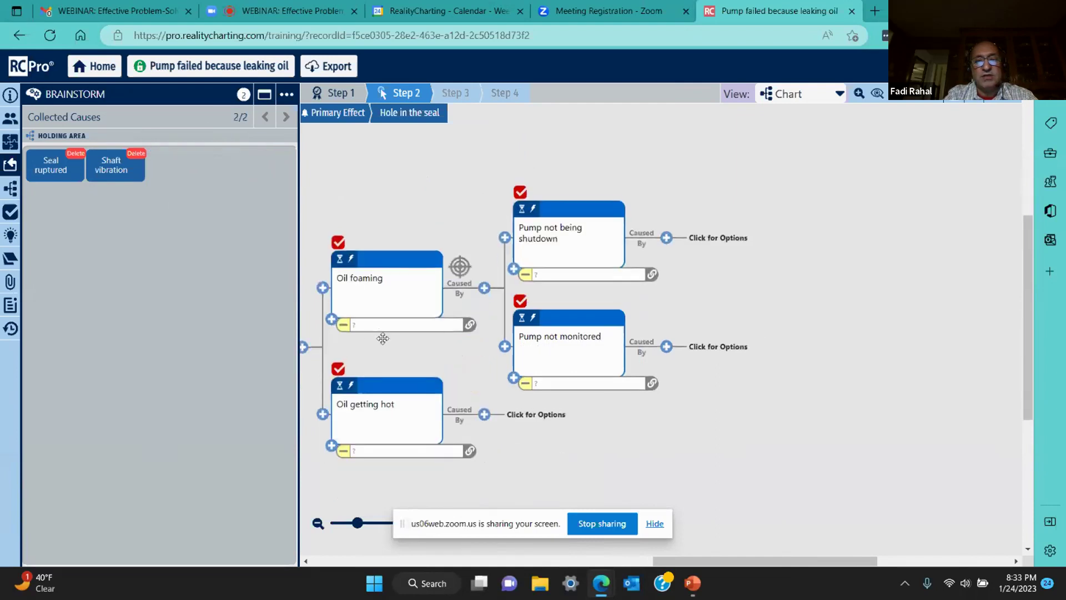
Step: Add the remaining causes "Seal ruptured" and "Shaft vibration" from the holding area as causes of "Hole in the seal"
drag(475, 342, 803, 342)
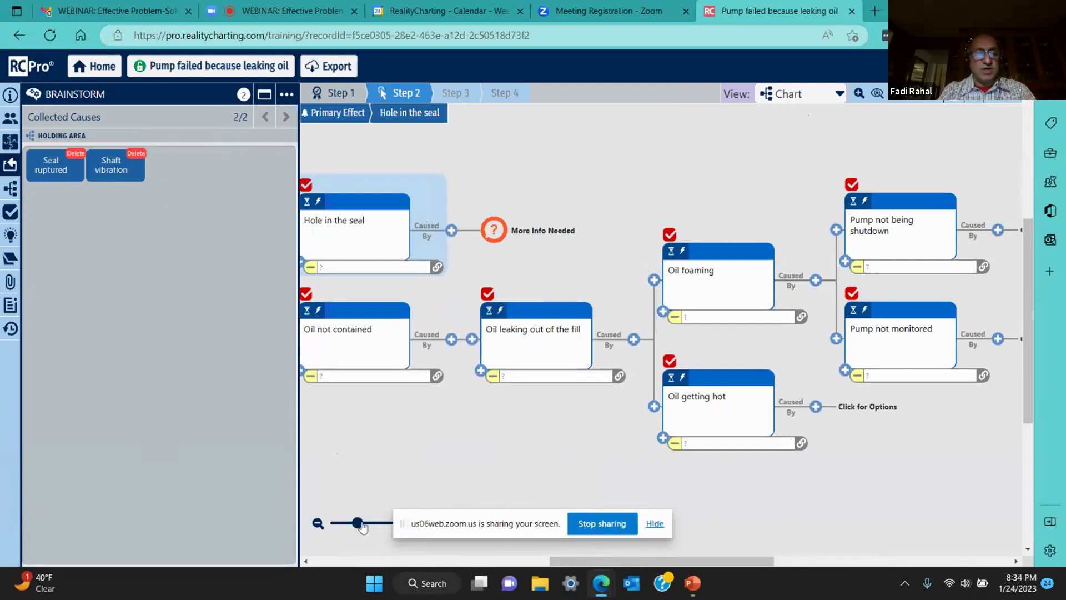
drag(359, 523, 357, 524)
drag(499, 452, 450, 442)
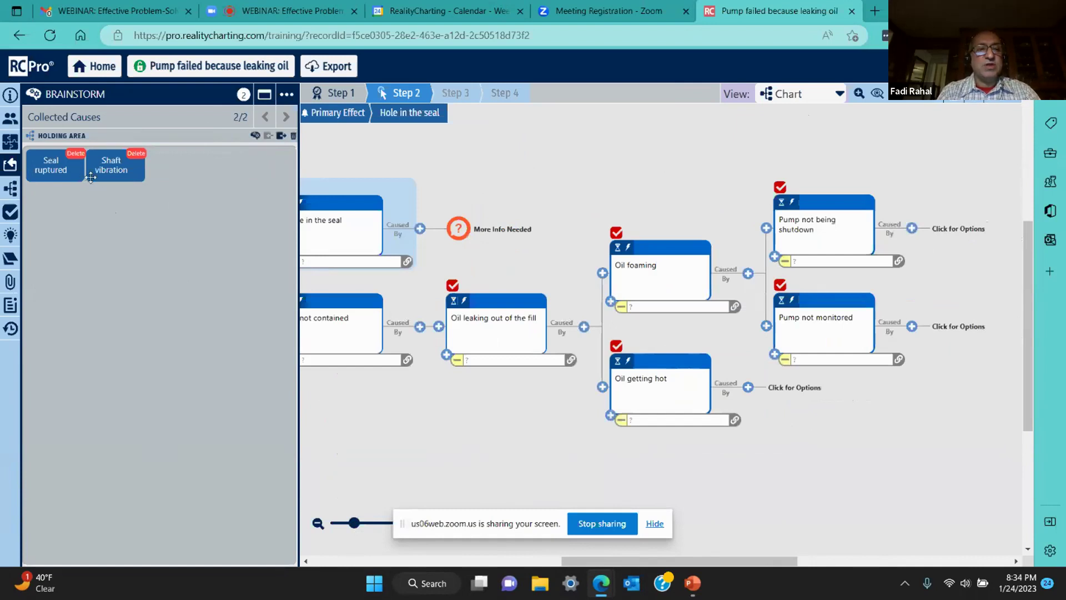
drag(391, 388, 588, 387)
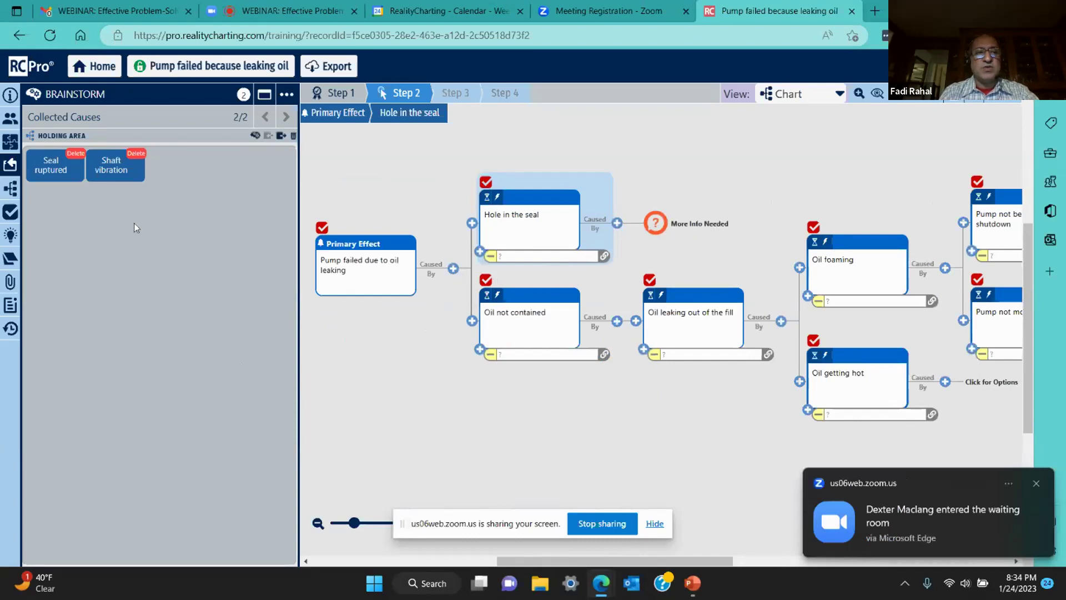
drag(55, 171, 514, 201)
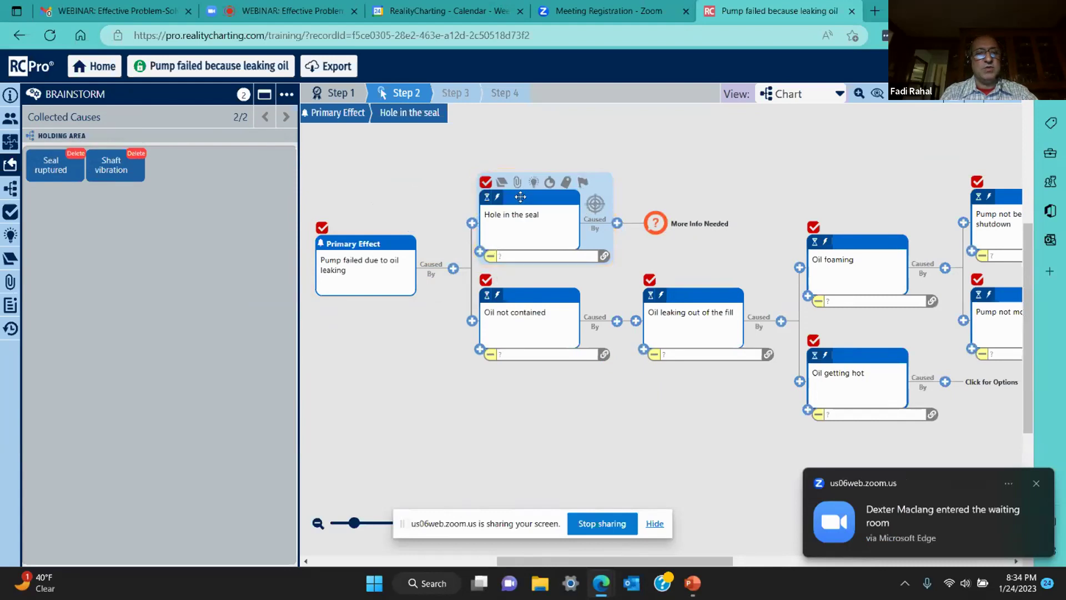
drag(54, 166, 408, 337)
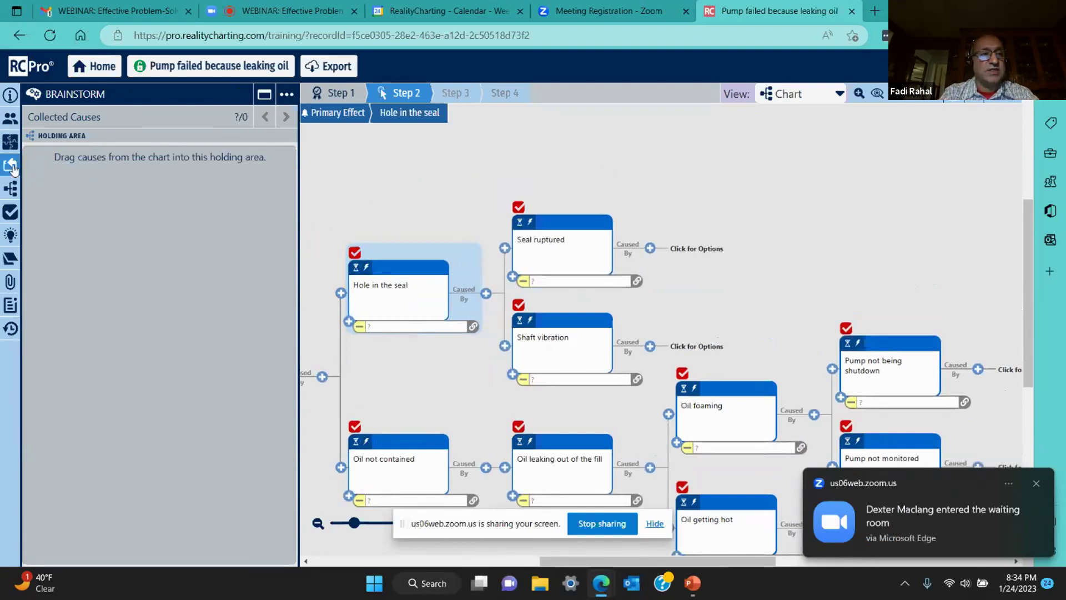
Step: Hide the brainstorm holding area to examine the whole cause chart, and show the holding area again
click(45, 173)
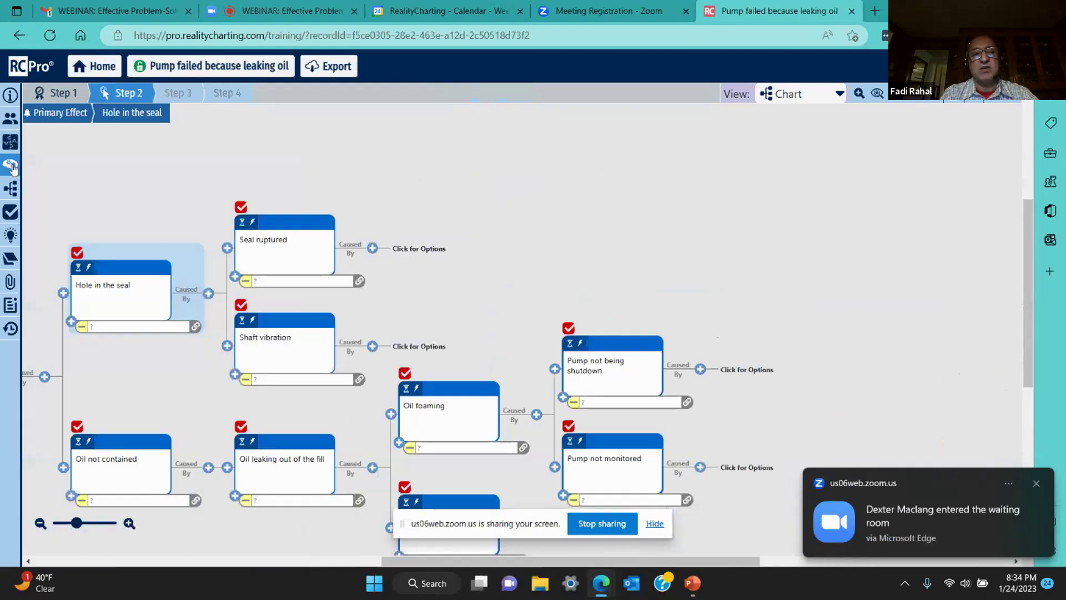
drag(114, 193, 281, 135)
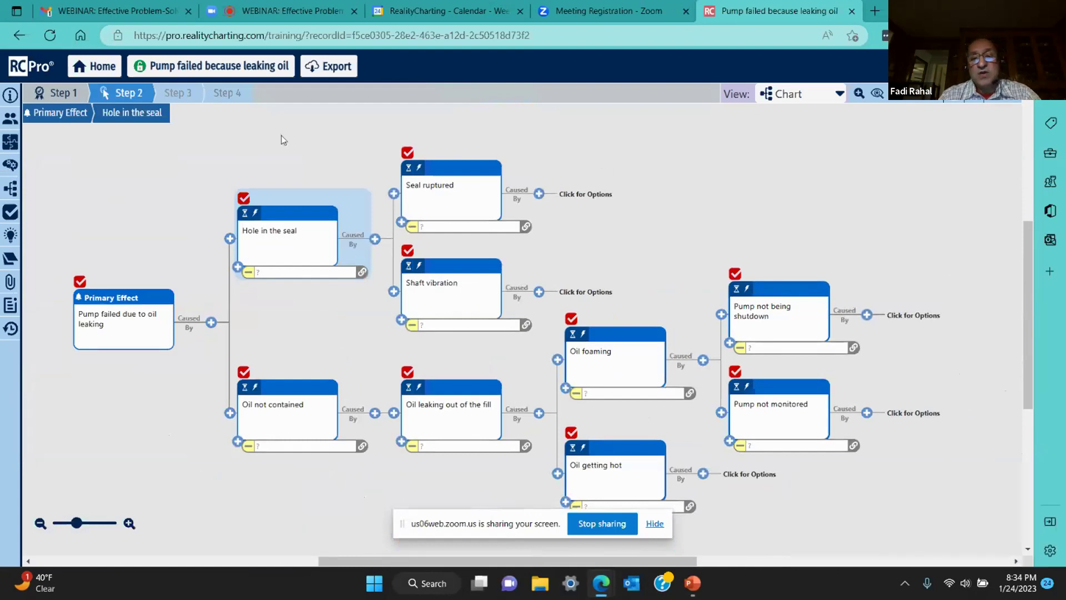
click(16, 166)
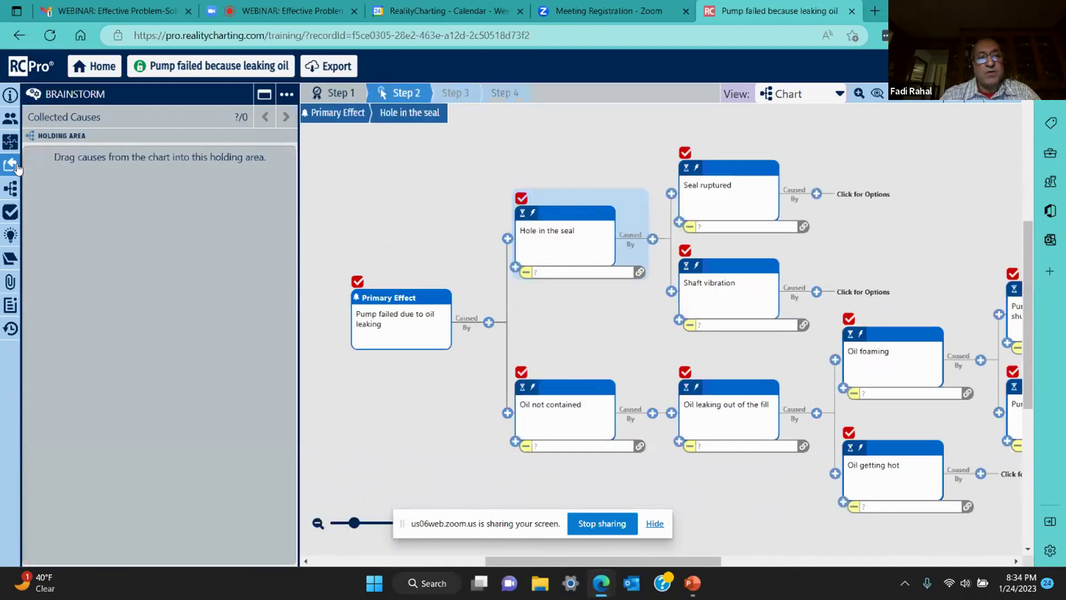
Step: Hide the brainstorm holding area and open the integrity check for the cause chart
click(16, 167)
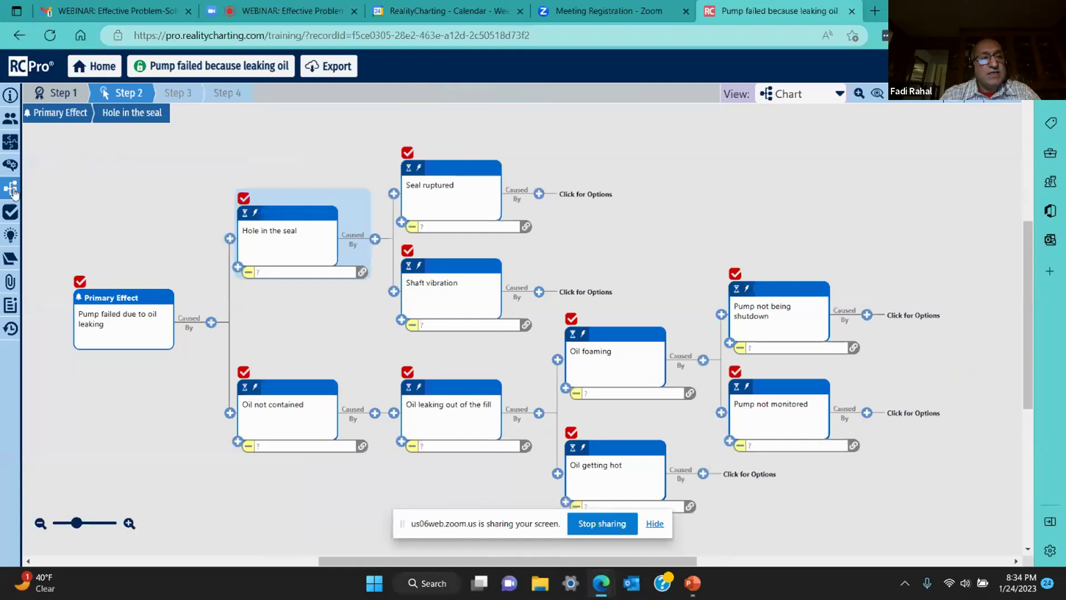
mouse_move(12, 192)
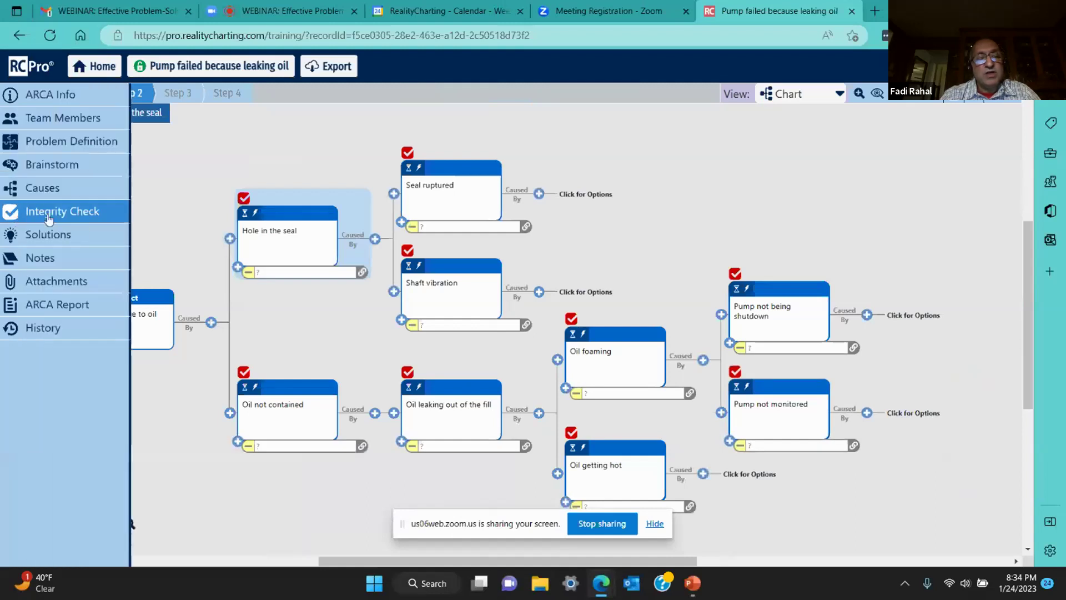
click(28, 217)
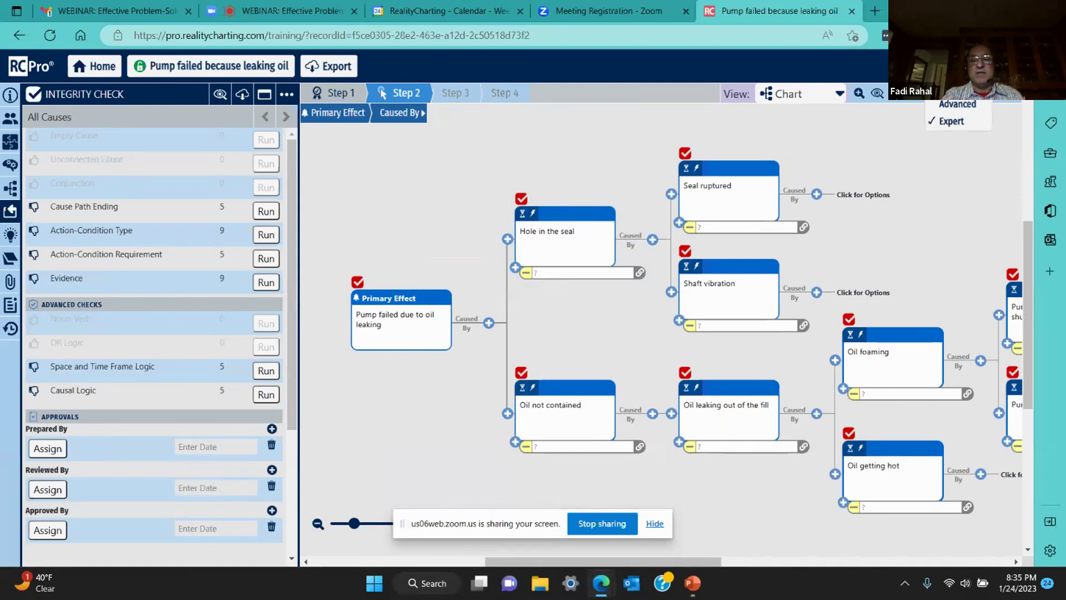
Step: Compare the cause chart in its simpler and Advanced display modes, and return it to Expert mode
click(957, 104)
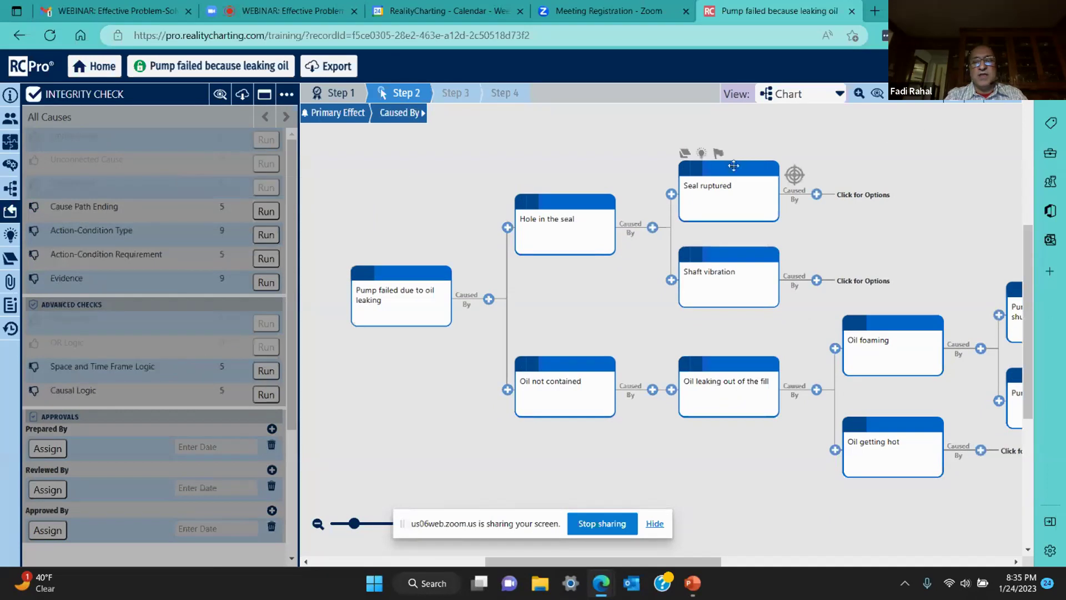
click(963, 93)
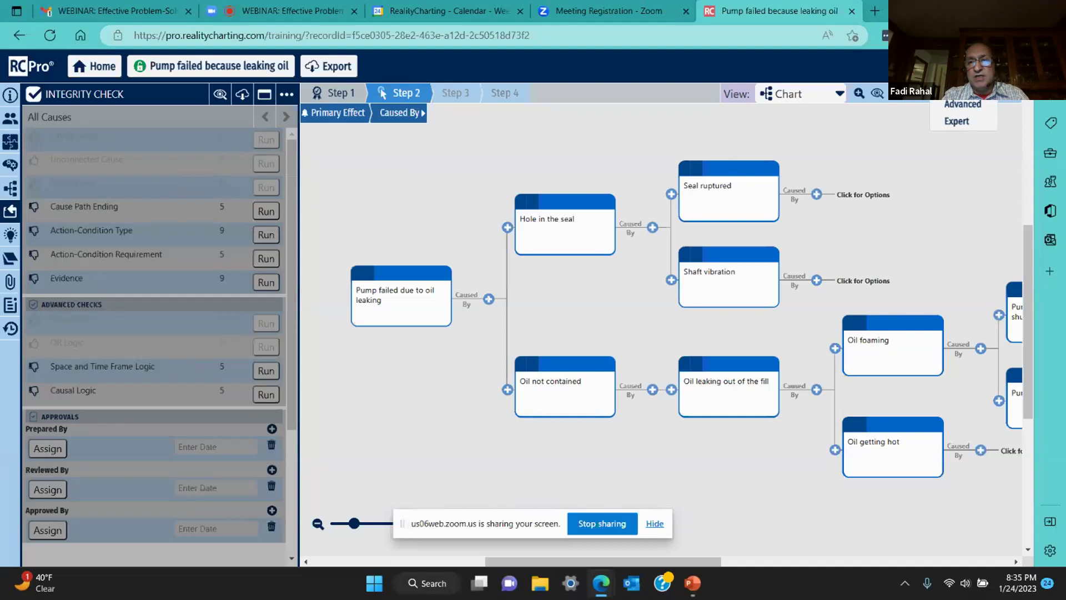
click(961, 104)
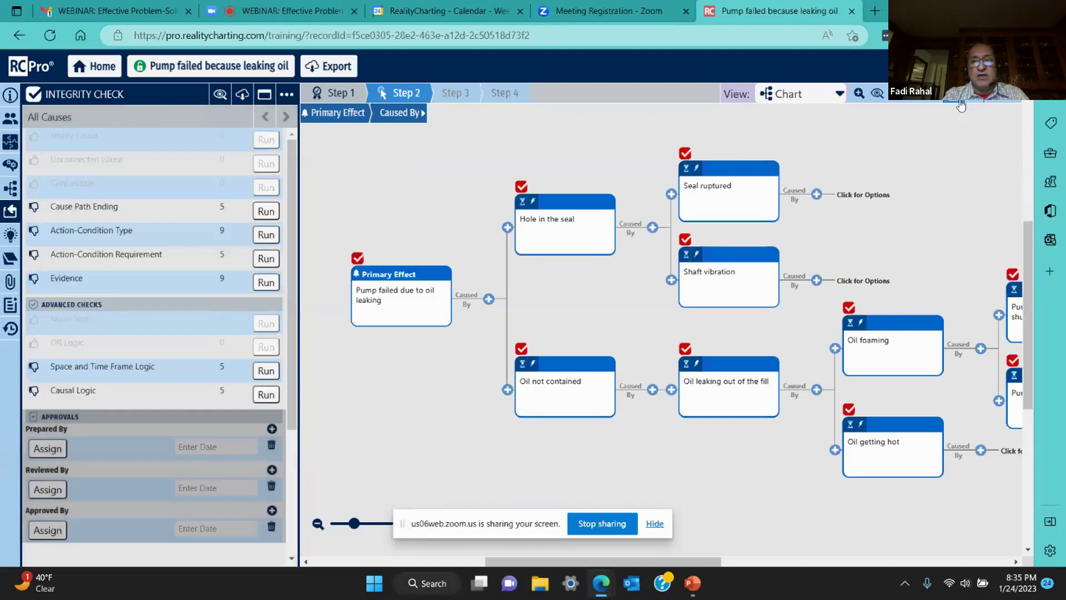
click(964, 93)
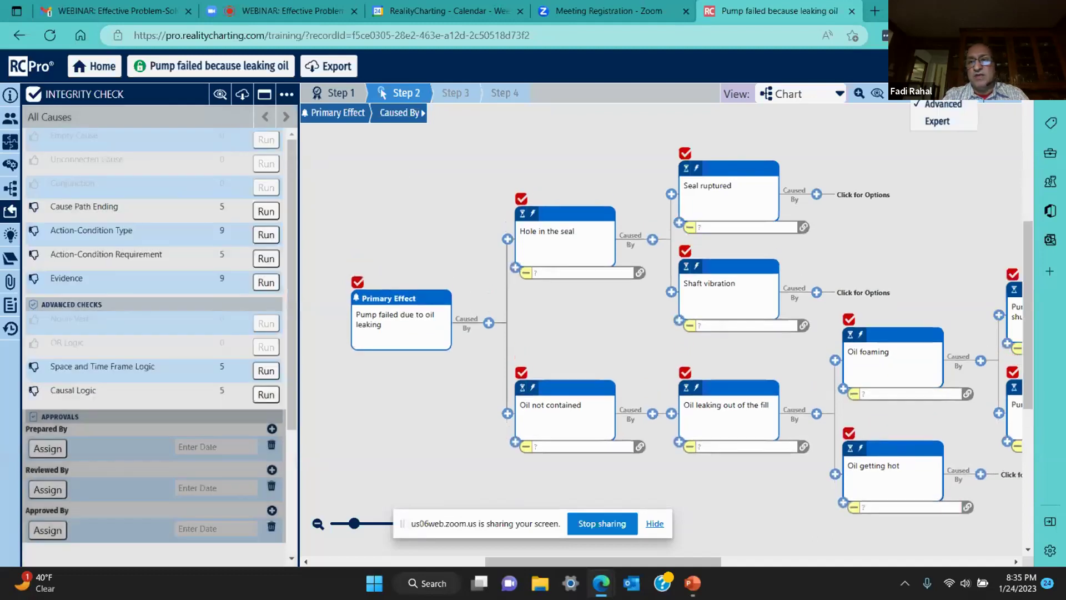
click(951, 121)
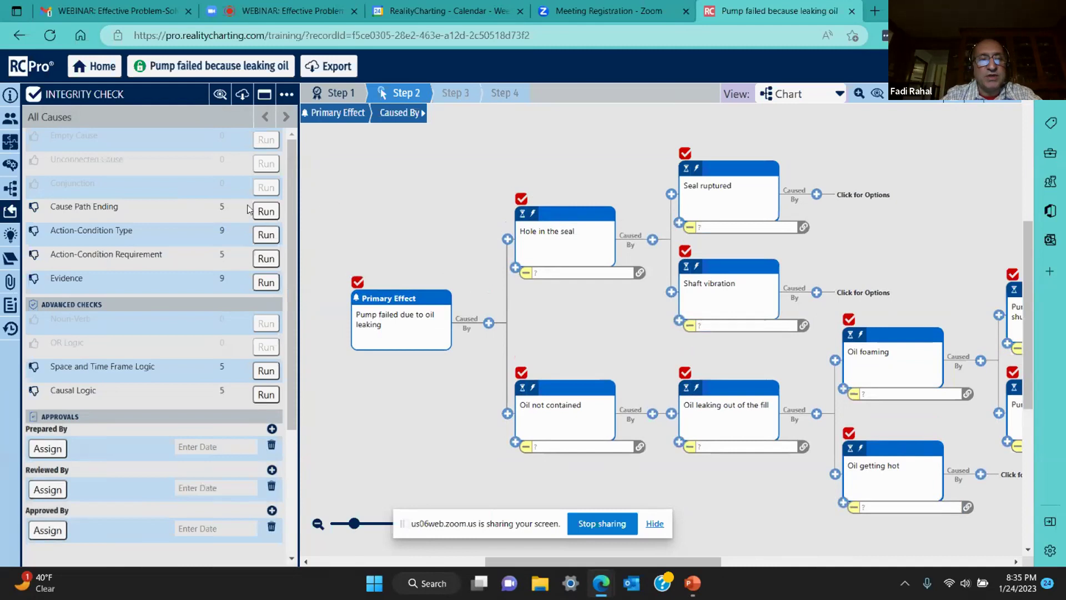
Step: Run the Cause Path Ending check and mark "Seal ruptured" and "Shaft vibration" as needing more info
click(265, 211)
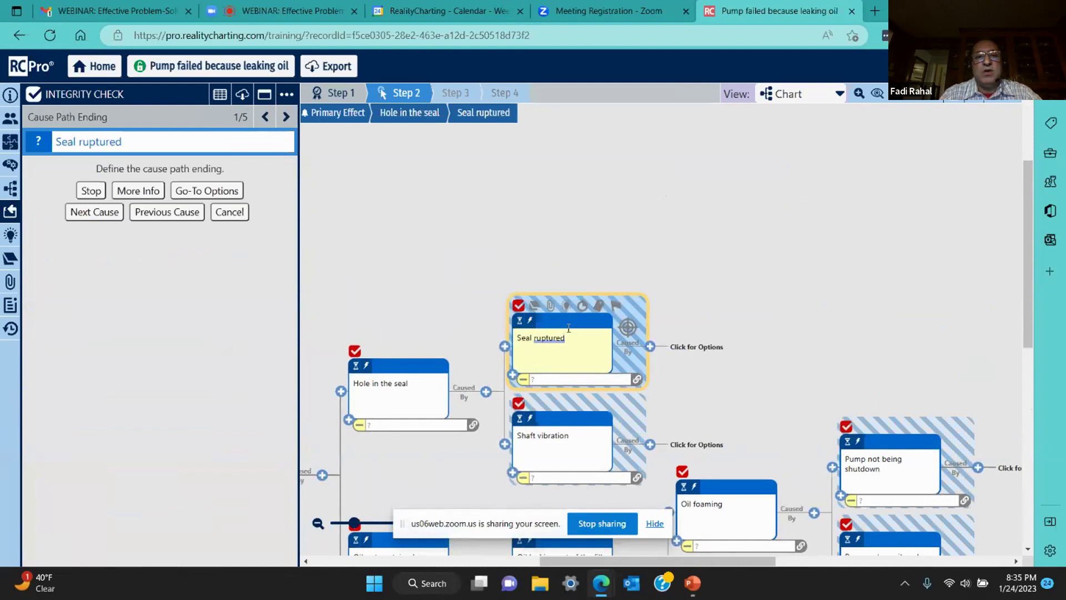
click(138, 191)
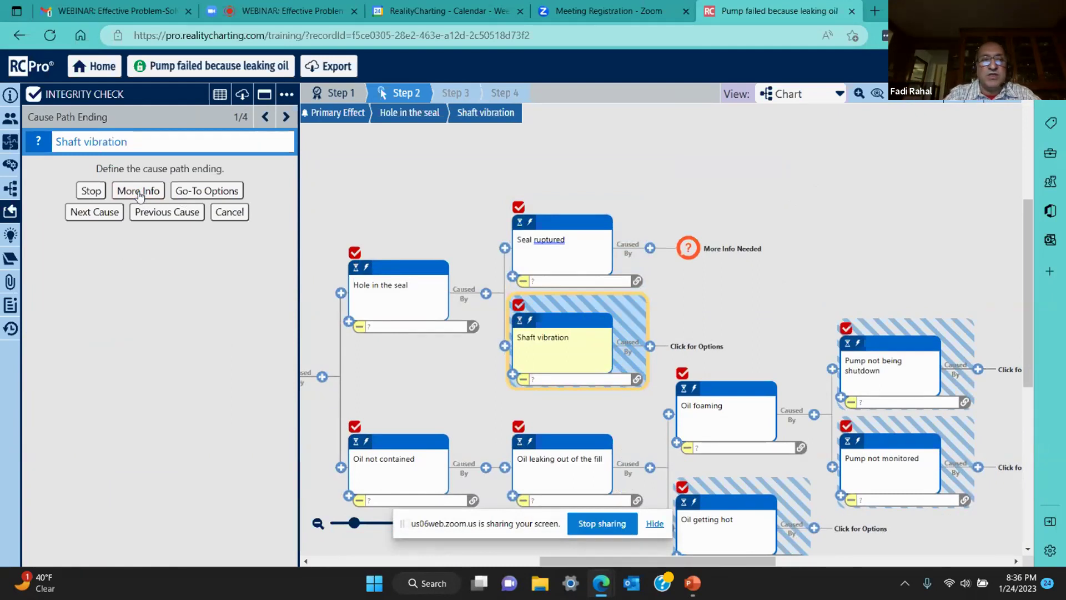
click(139, 191)
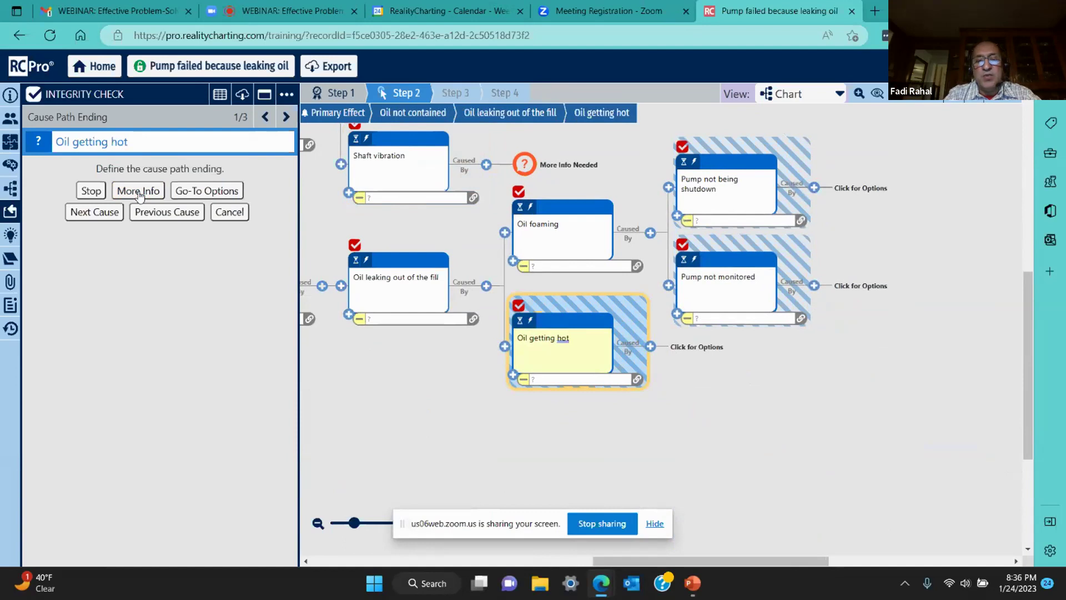
Step: Stop the "Oil getting hot" cause path with the custom reason "due to pressure reaching over 8psi"
click(98, 195)
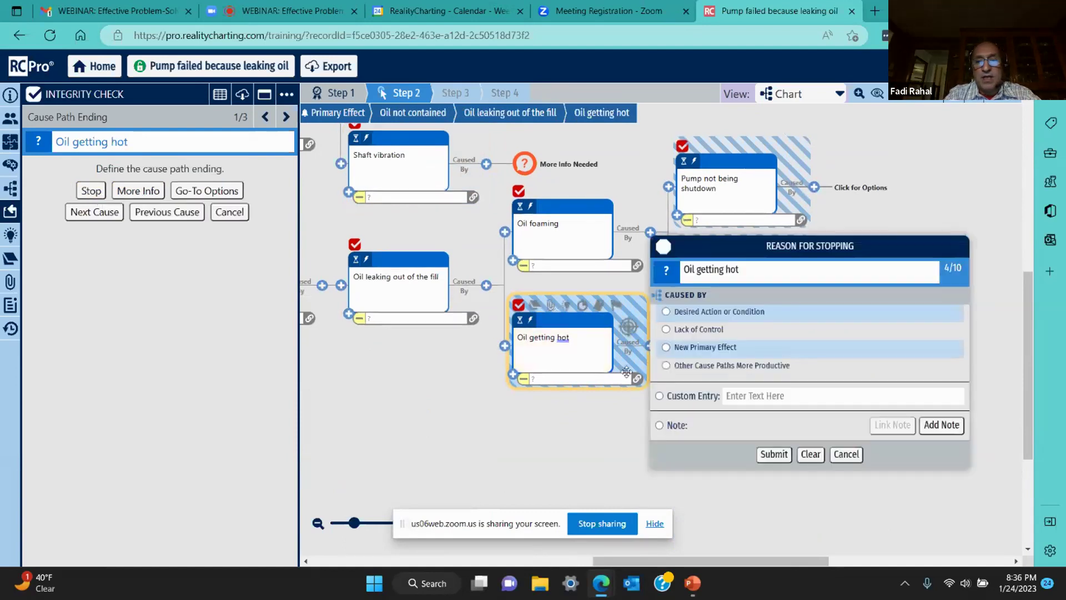
click(659, 396)
text(due)
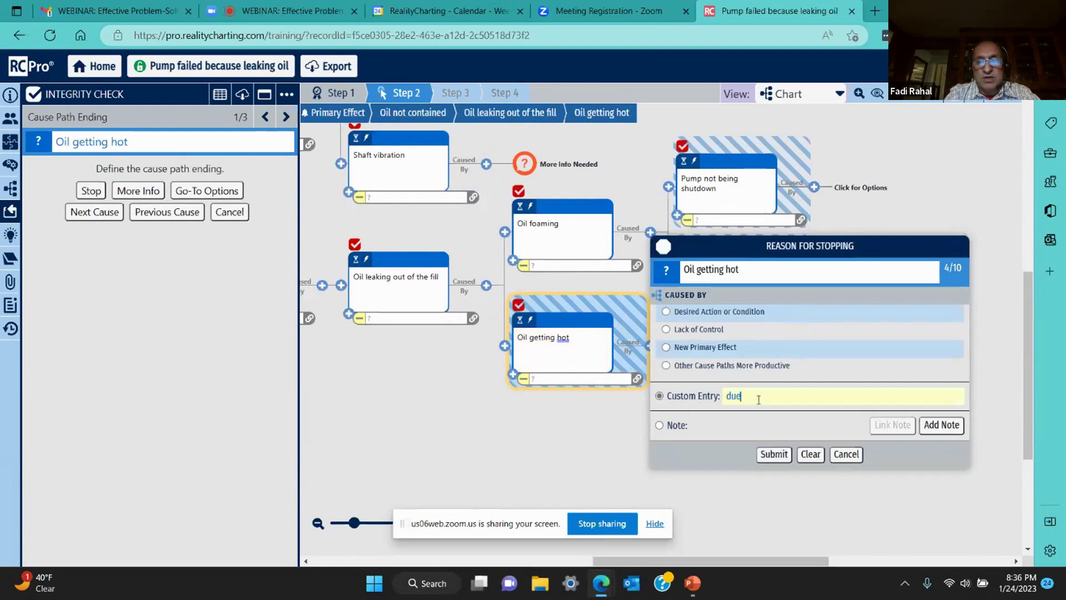
text( to pressure reaching)
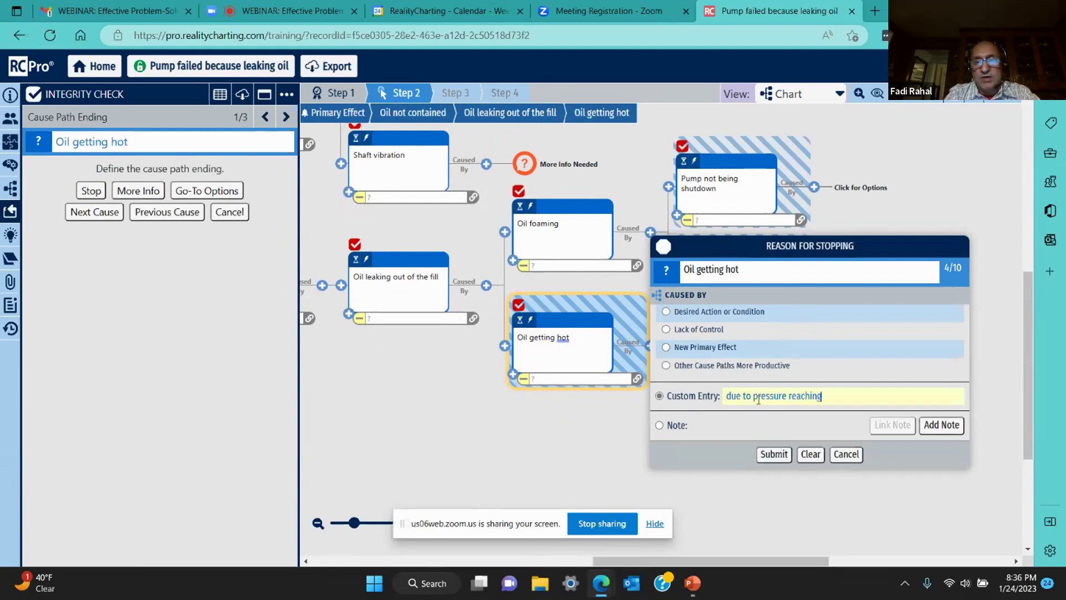
text( over 8psi)
click(777, 454)
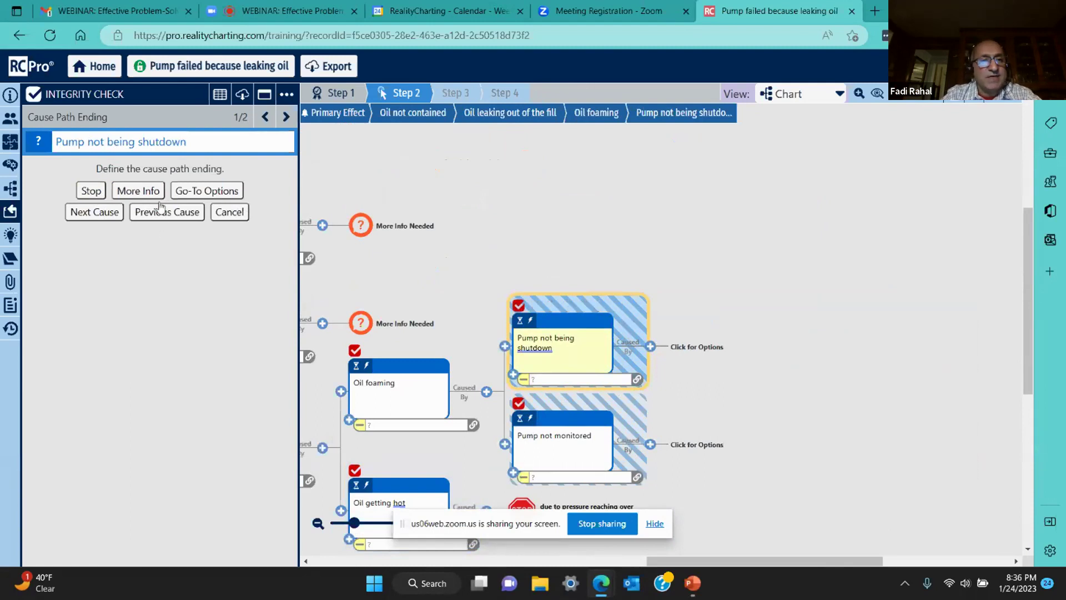
Step: Mark "Pump not being shutdown" and "Pump not monitored" as needing more info, and close the Cause Path Ending check
click(147, 191)
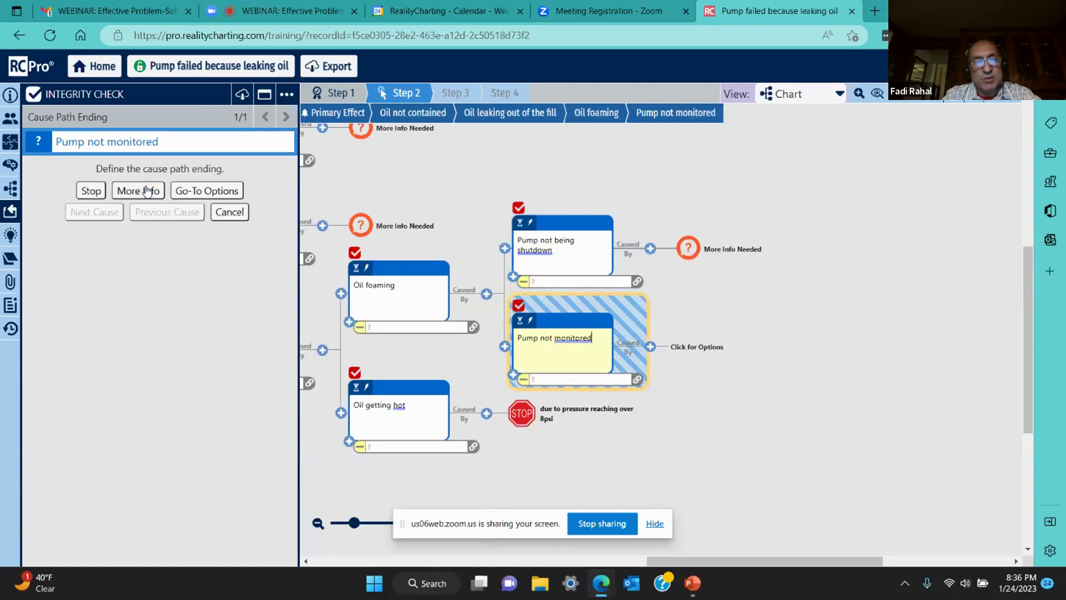
click(148, 190)
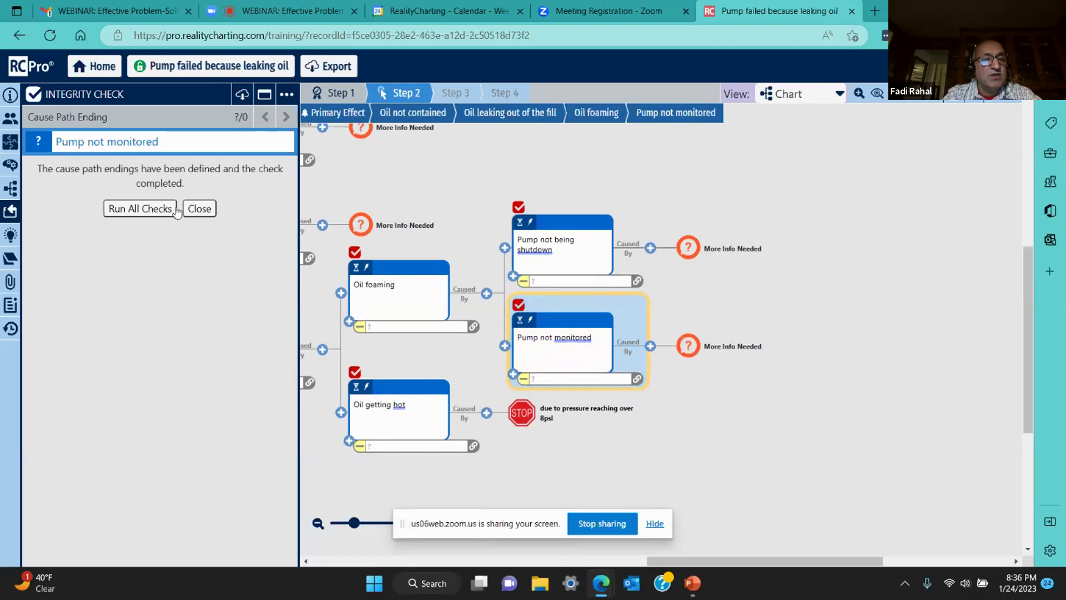
click(200, 209)
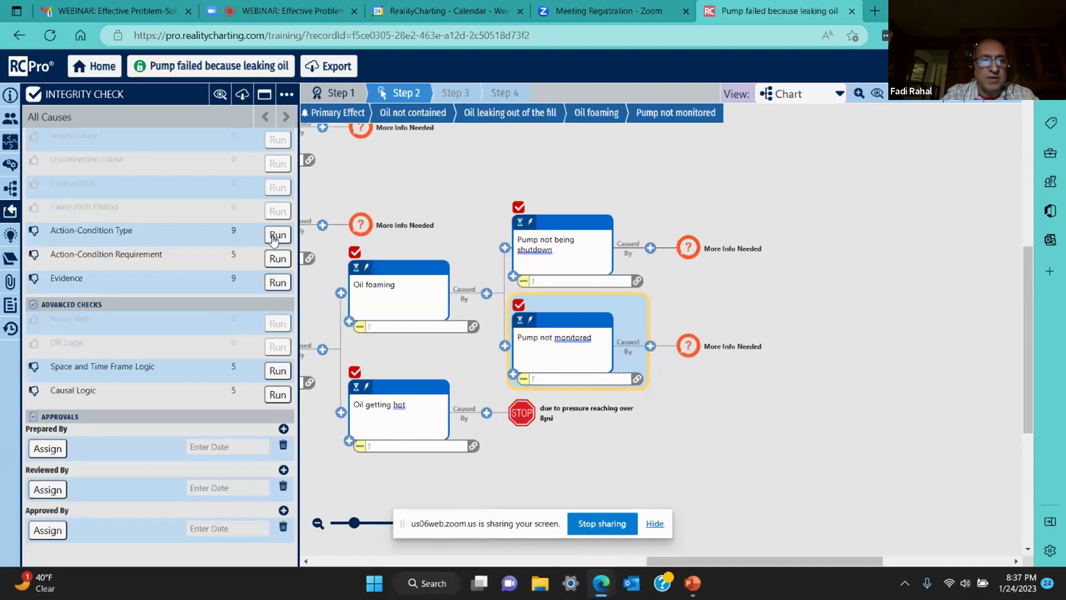
Step: Run the Action-Condition Type check, classifying "Hole in the seal" and "Shaft vibration" as conditions, and "Oil not contained" and "Seal ruptured" as actions
click(273, 236)
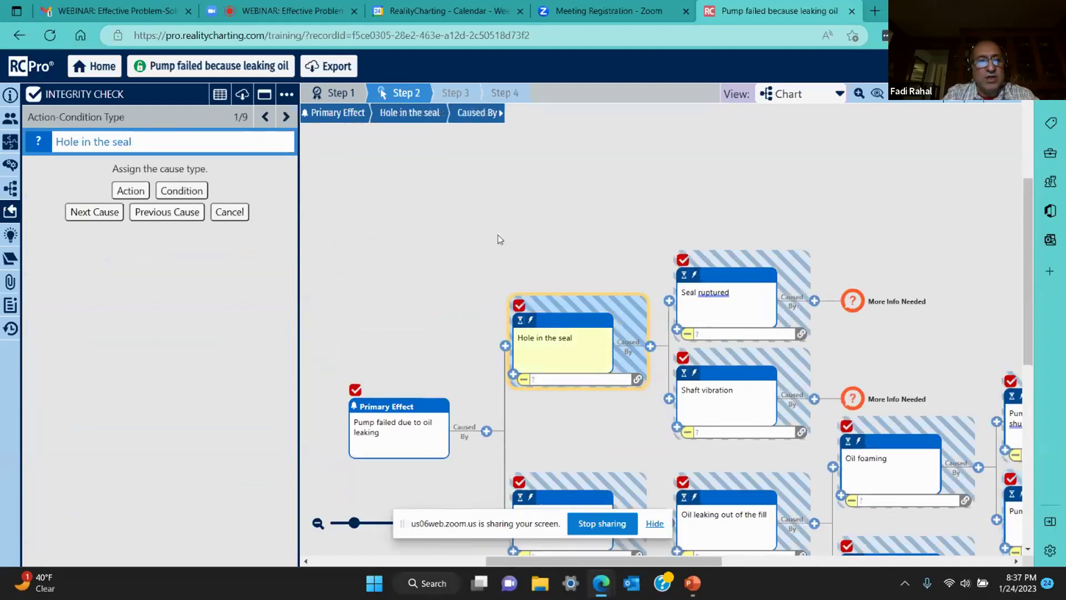
click(197, 195)
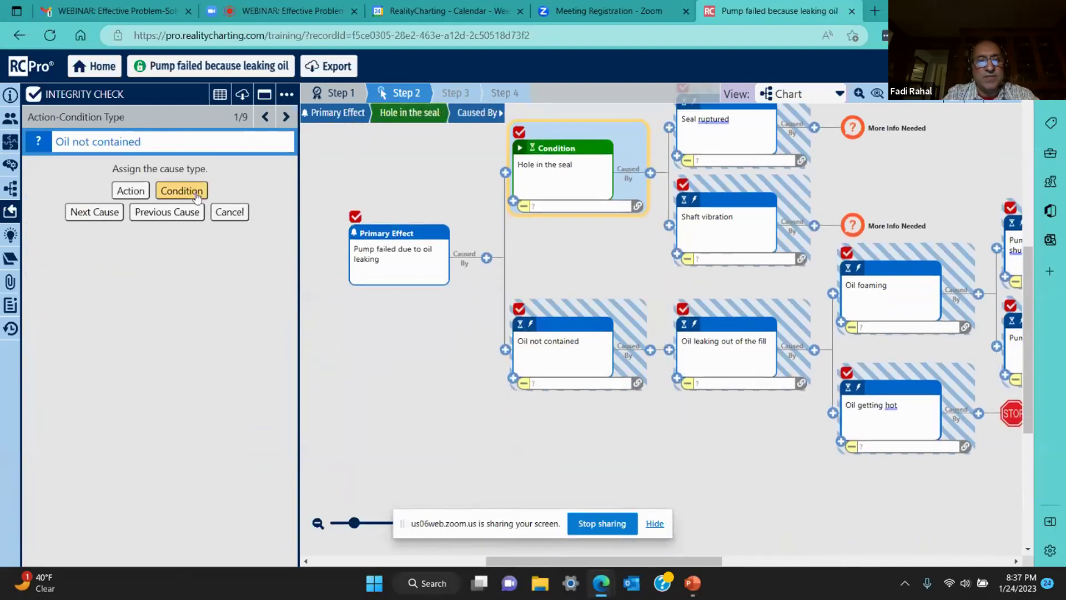
click(130, 192)
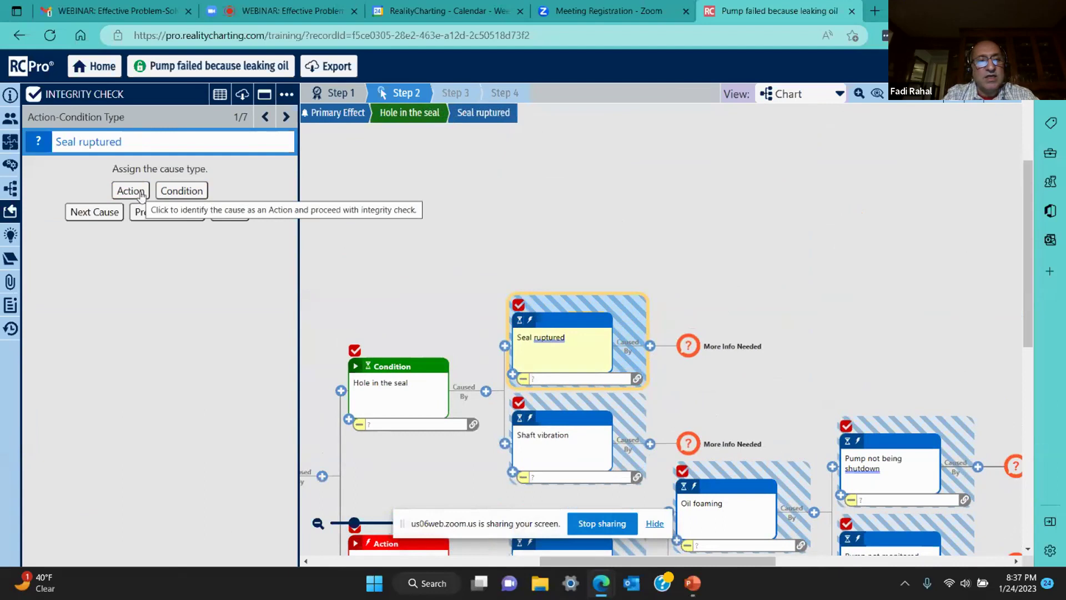
click(141, 193)
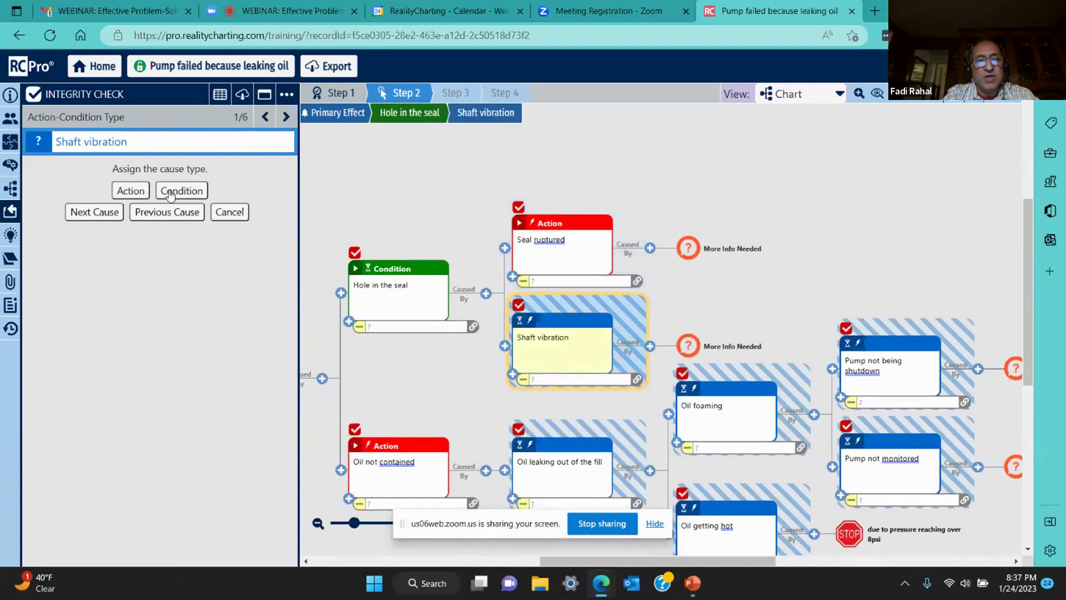
click(173, 194)
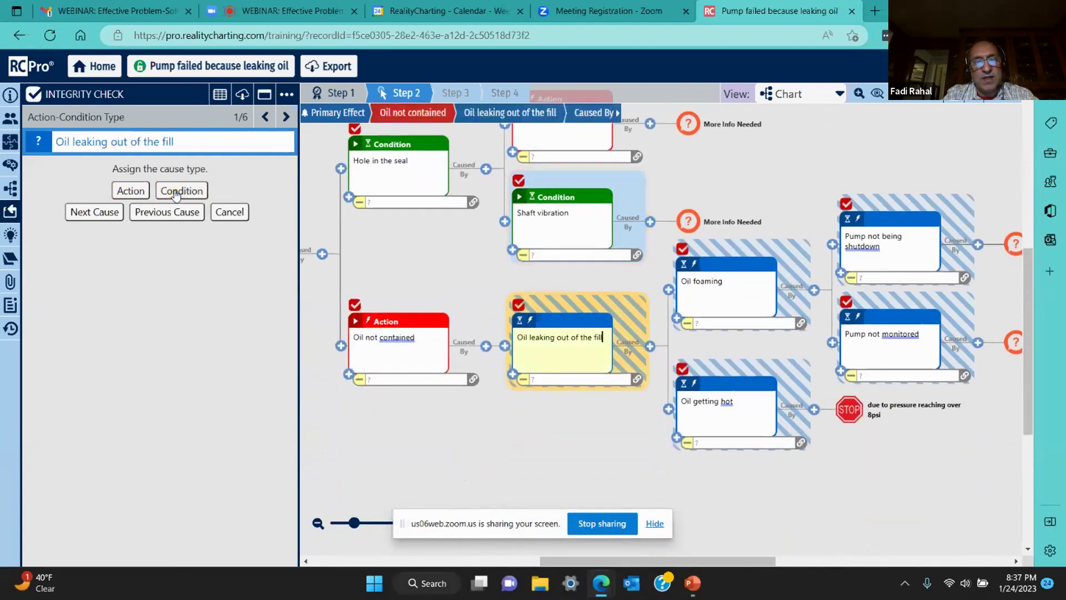
Step: Classify "Oil leaking out of the fill", "Oil getting hot" and "Pump not being shutdown" as actions, and "Oil foaming" and "Pump not monitored" as conditions
click(140, 192)
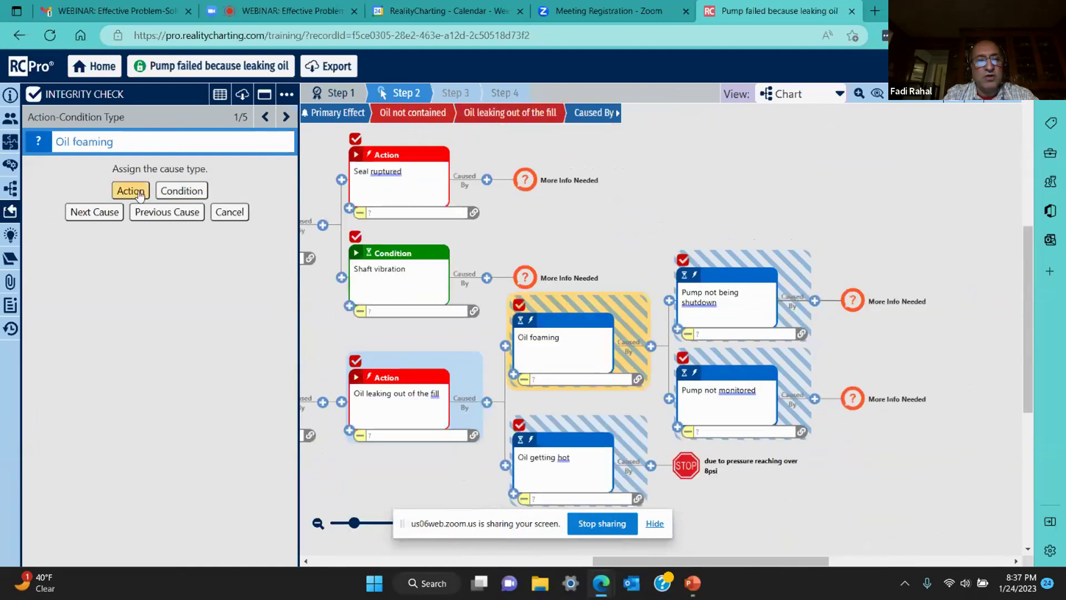
click(179, 193)
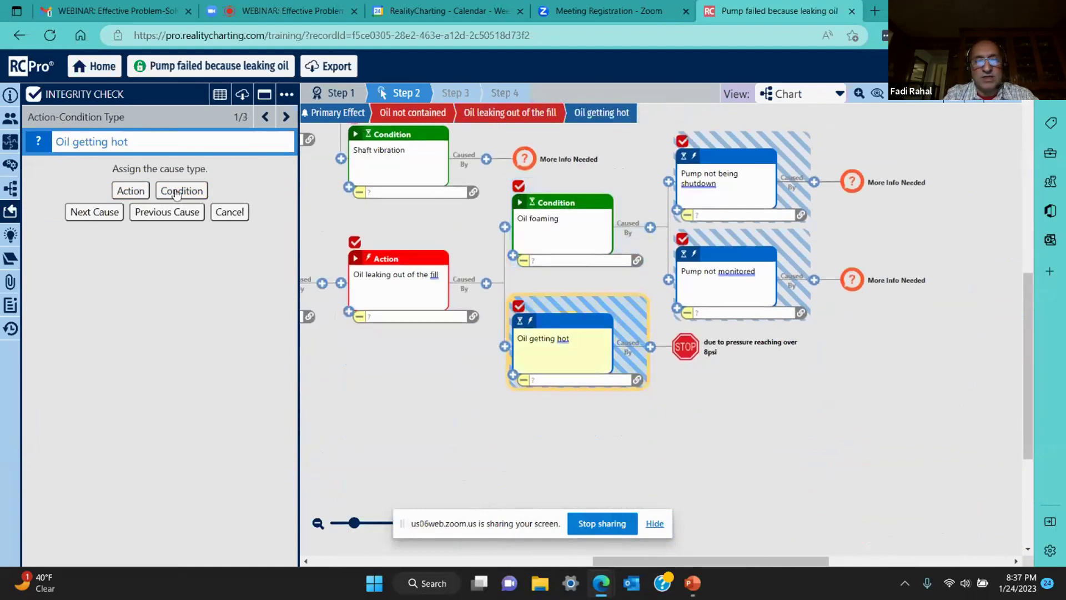
click(144, 193)
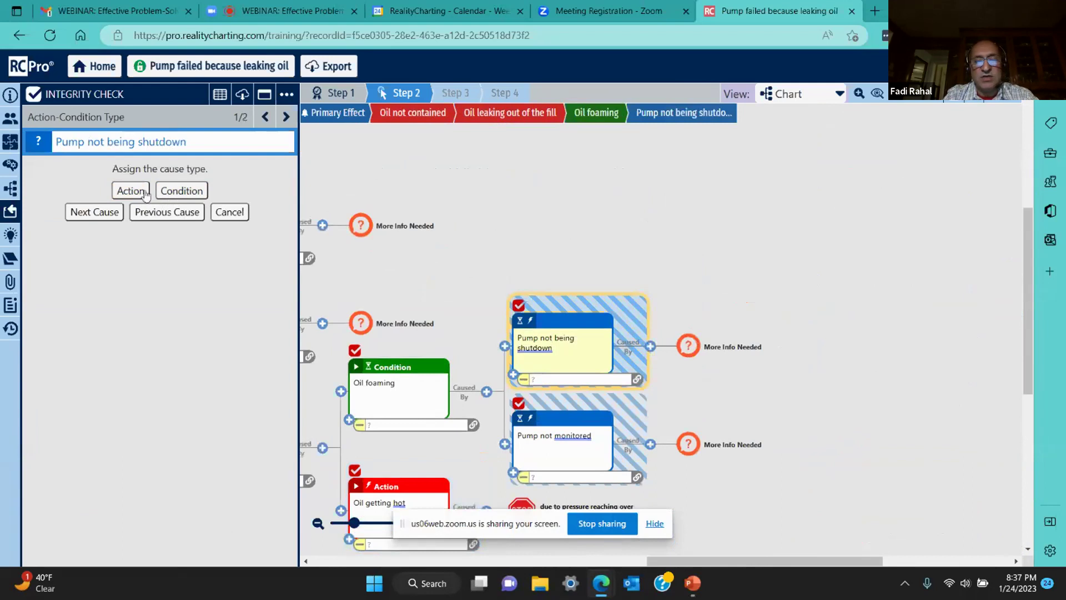
click(146, 193)
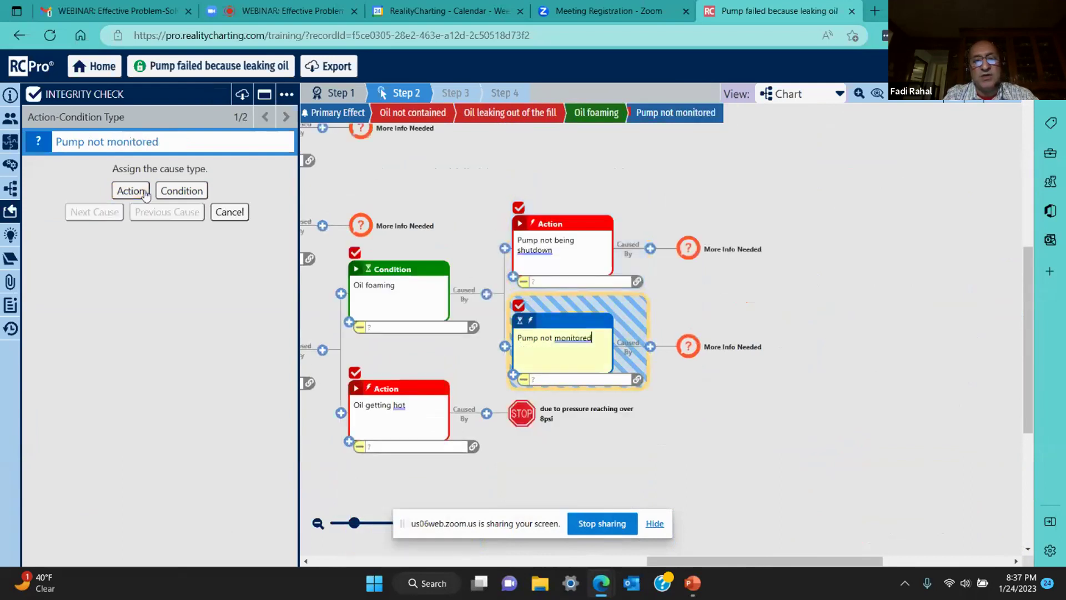
click(166, 190)
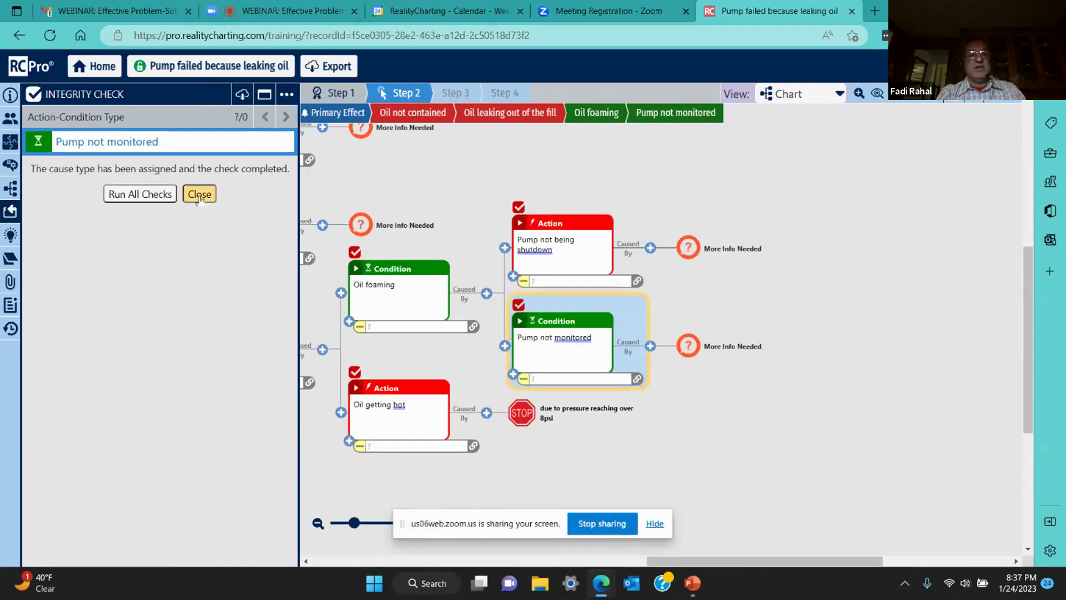
click(200, 194)
Step: Run the Evidence check and enter "visual" as the evidence for "Hole in the seal"
drag(395, 186, 777, 267)
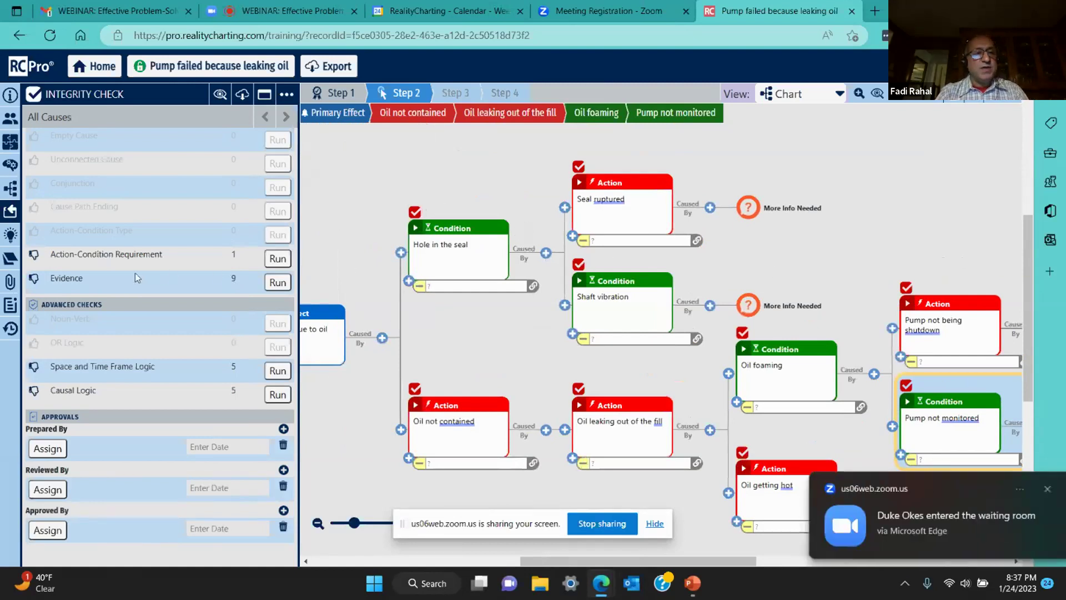
click(276, 283)
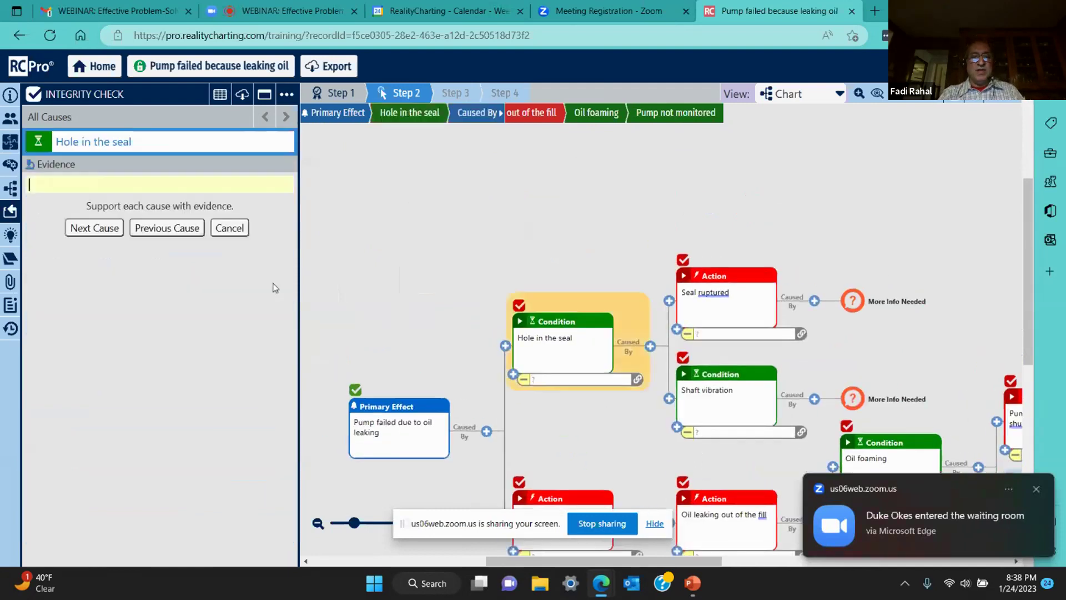
click(582, 380)
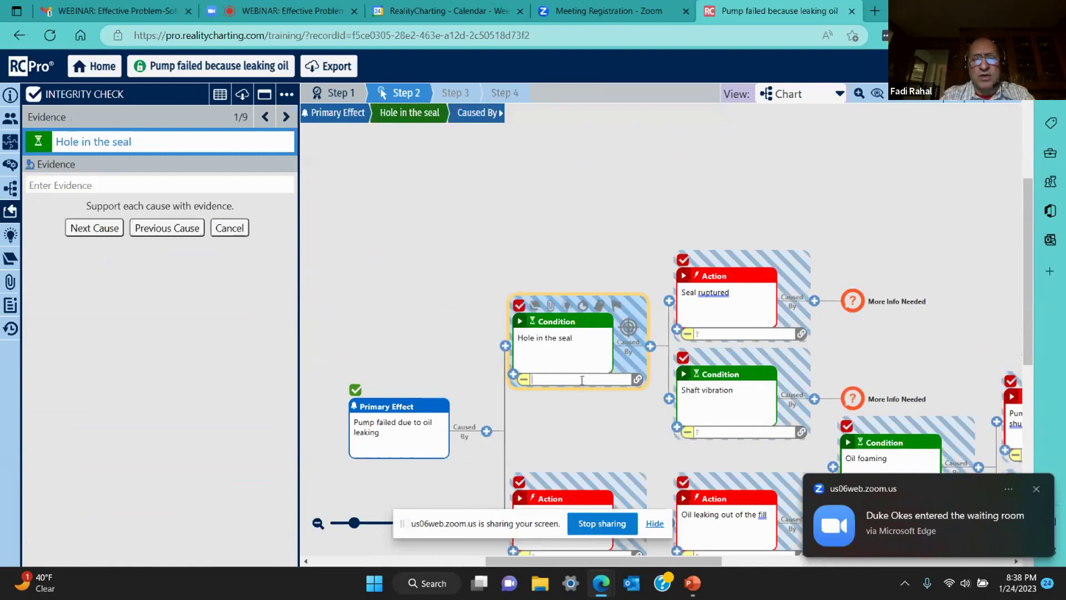
text(visual)
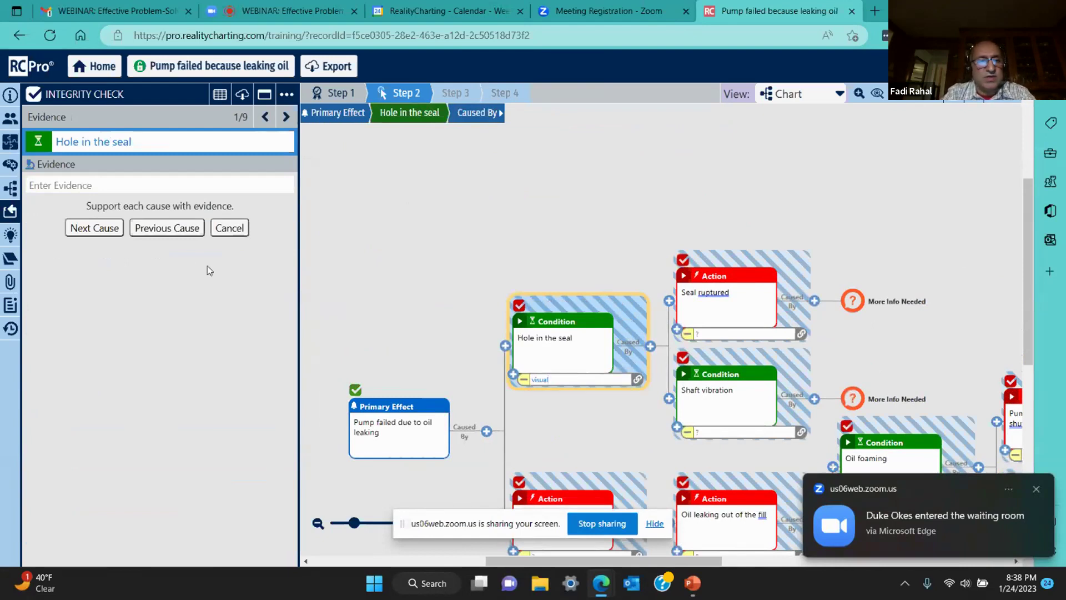
Step: Move on to "Oil not contained" and enter "photo shows oil on the floor" as its evidence
click(104, 227)
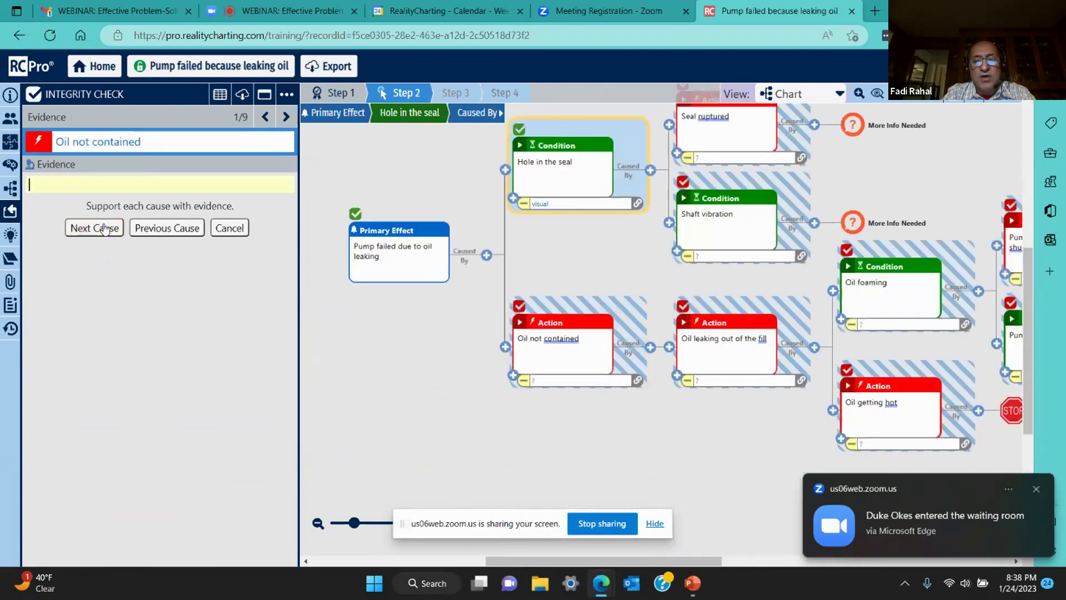
click(558, 380)
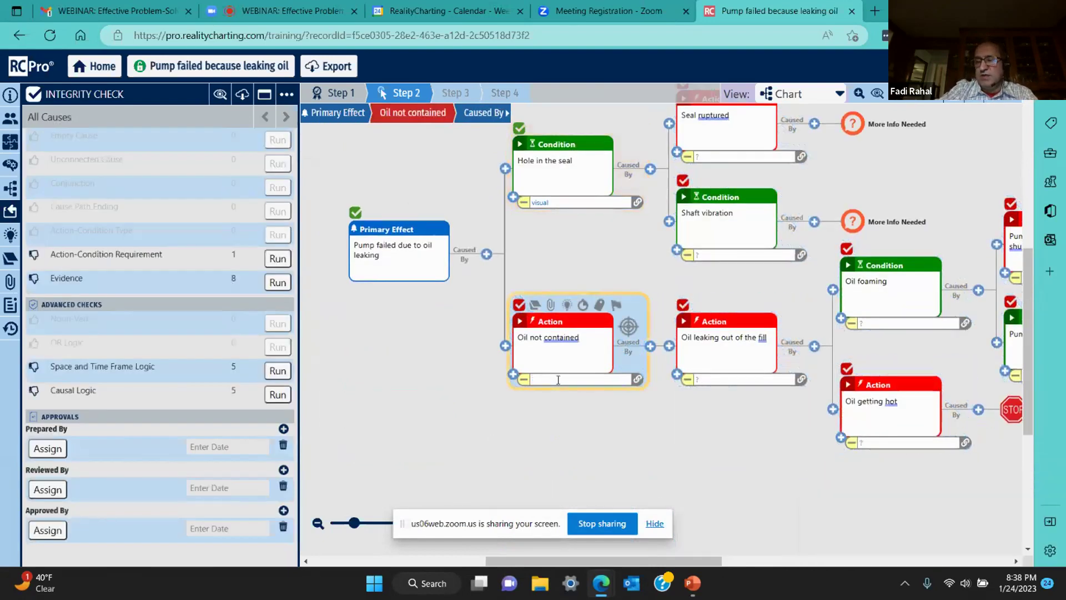
text(ph)
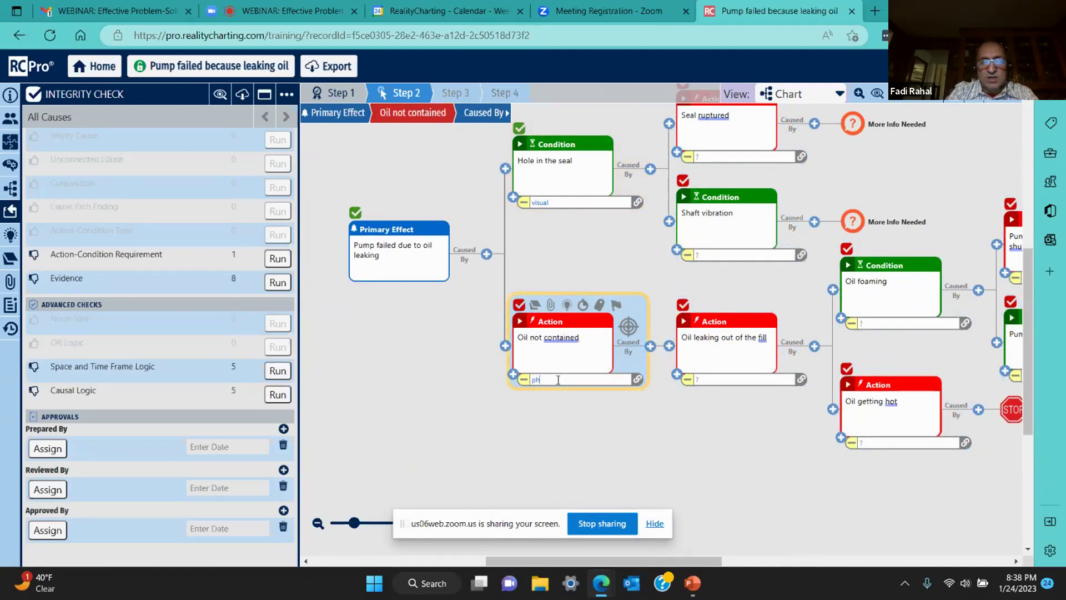
text(oto shows oil on the floor)
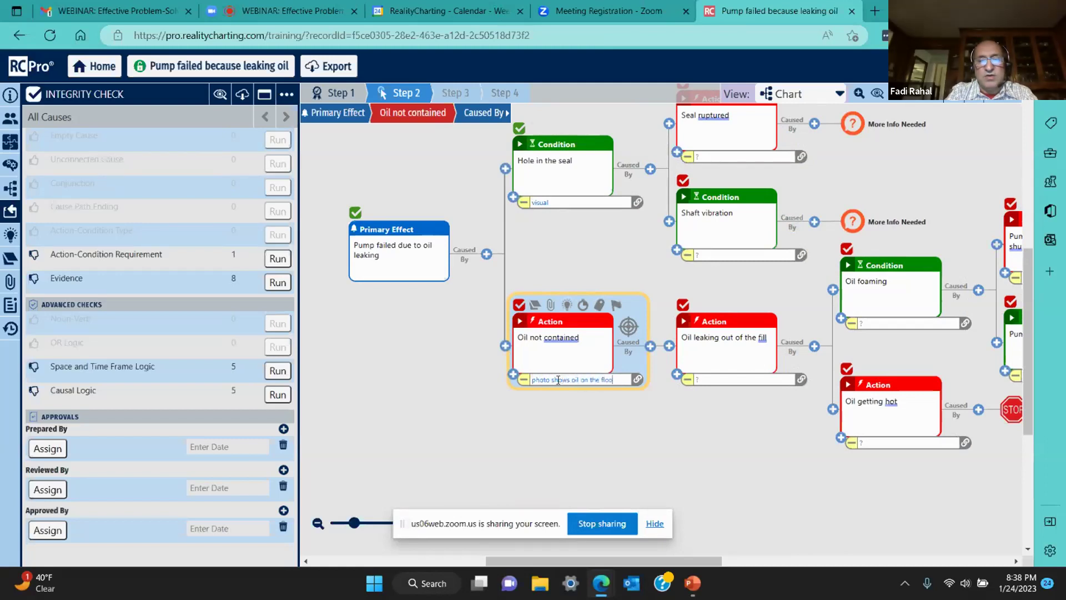
Step: Run the Evidence check again and enter "visual" as the evidence for "Seal ruptured"
click(277, 282)
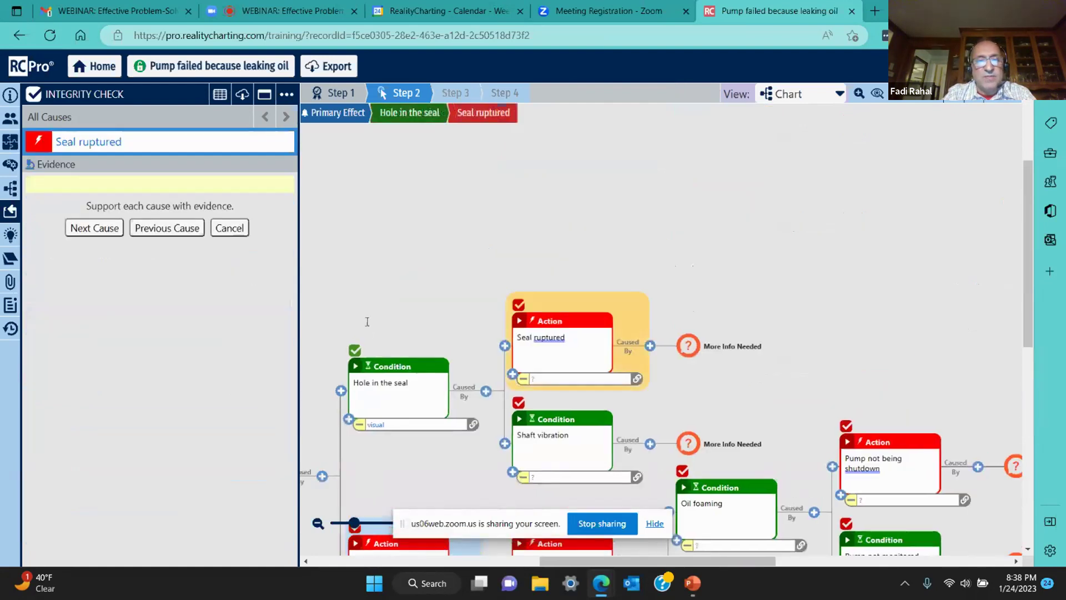
click(229, 227)
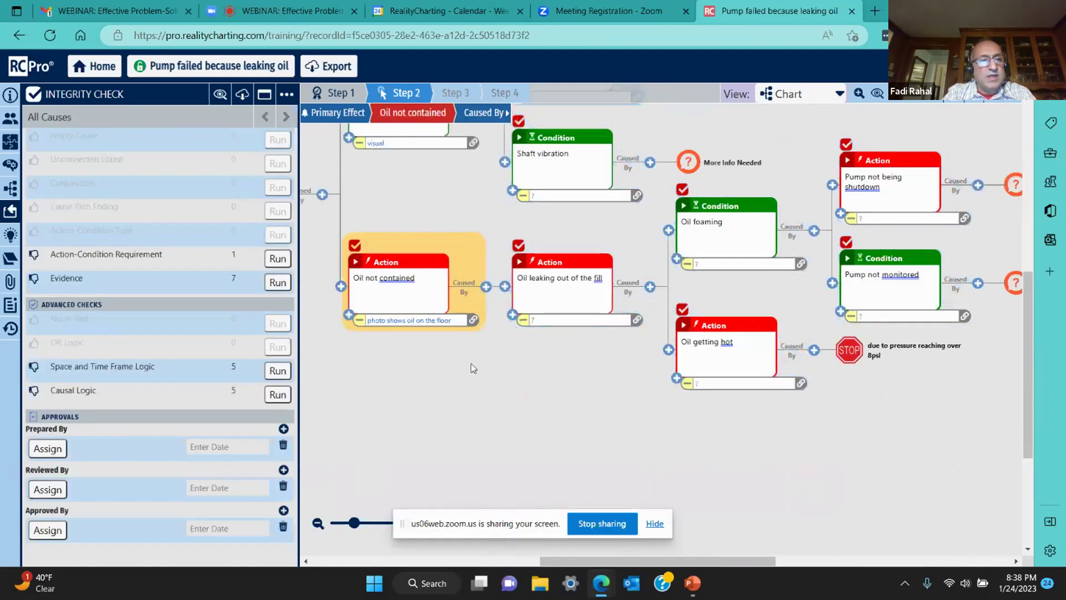
click(277, 282)
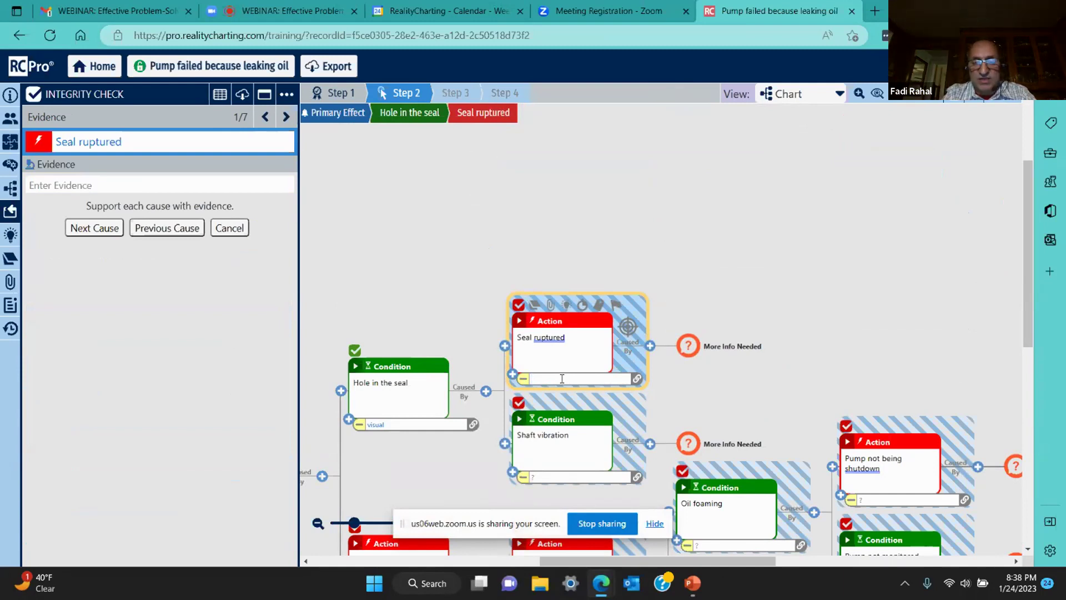
text(visual)
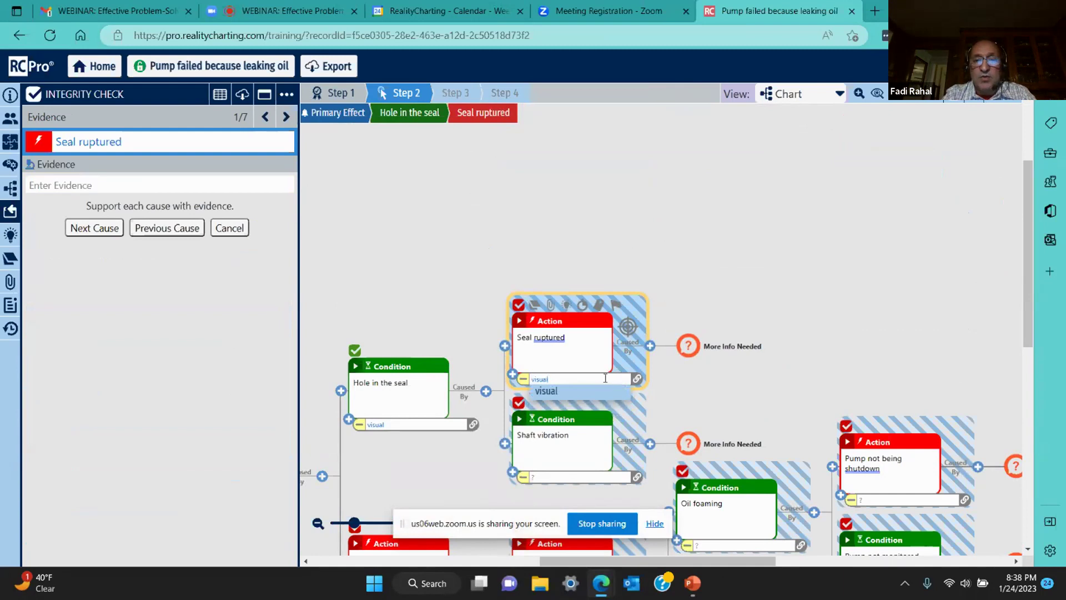
key(Return)
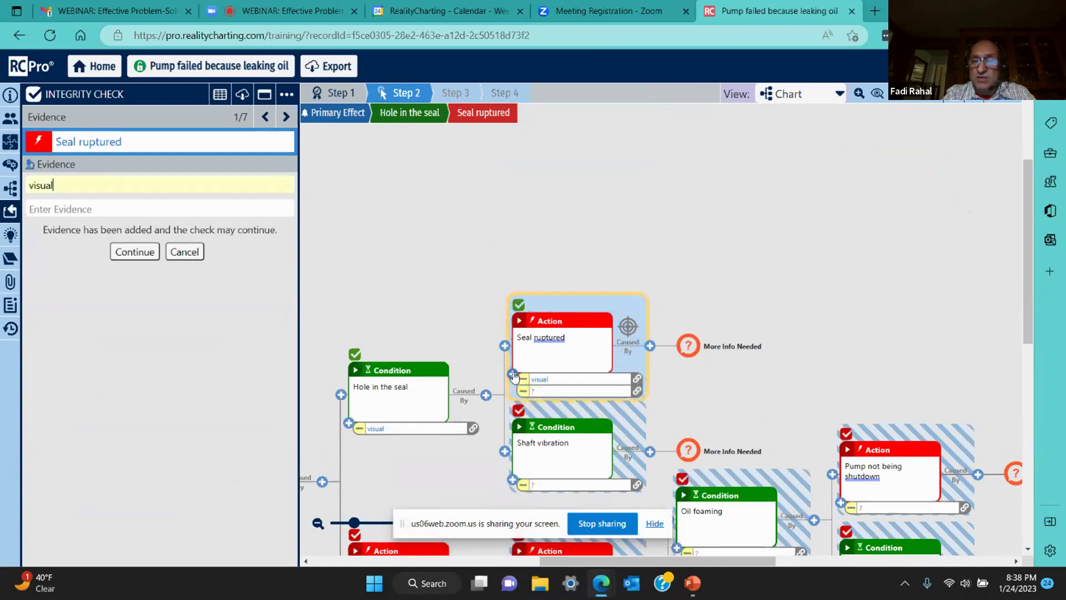
Step: Add a second, empty evidence line to "Seal ruptured" and remove it again
click(512, 374)
click(523, 391)
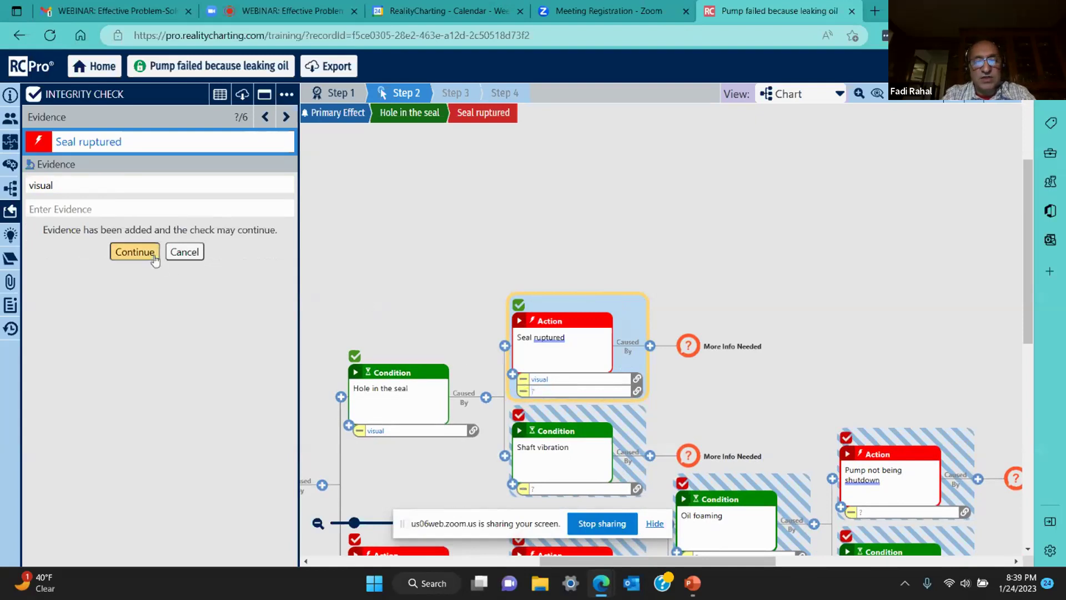
click(135, 252)
click(517, 283)
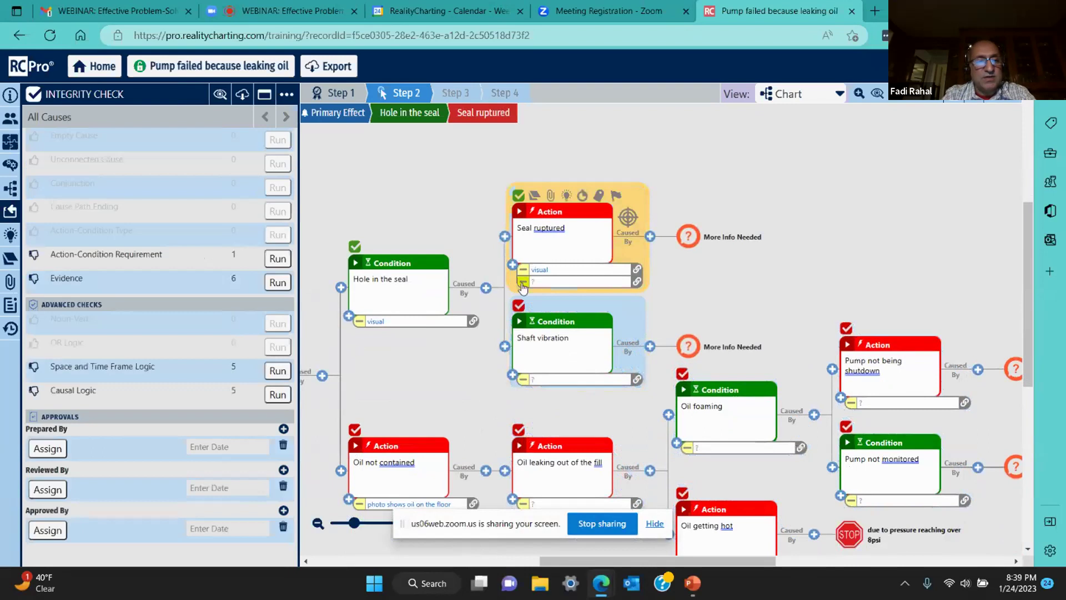
Step: Run the Evidence check and enter "computer data" as the evidence for "Shaft vibration"
click(277, 282)
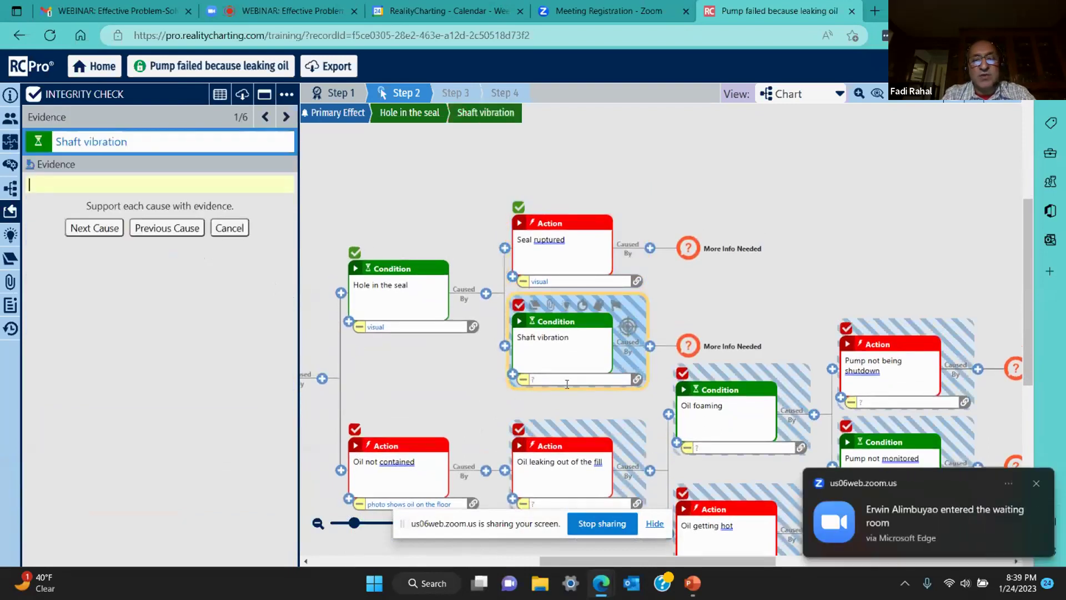
click(566, 383)
text(compu)
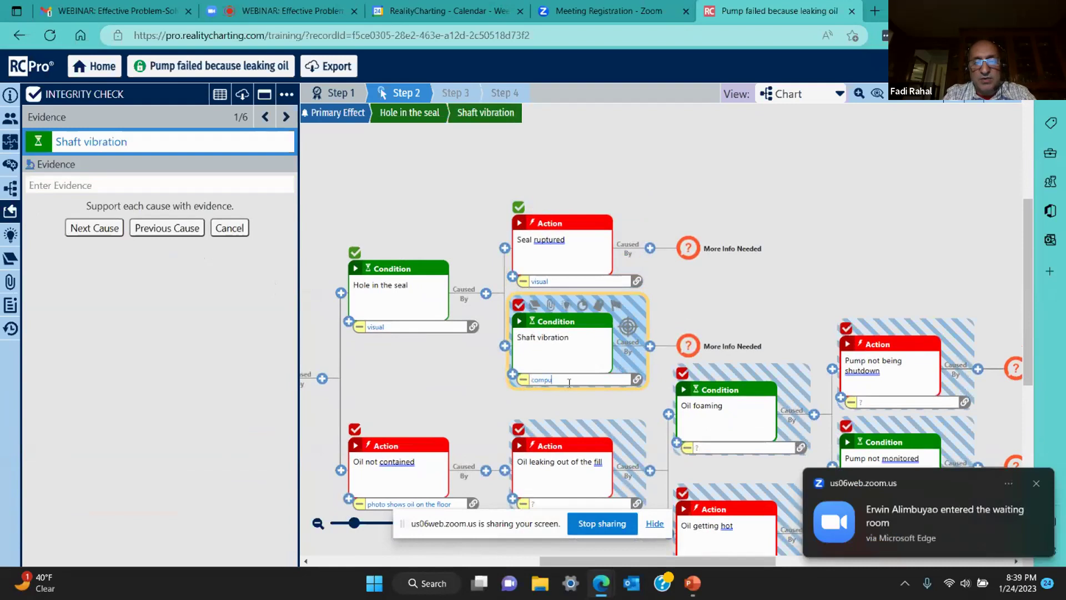
text(ter data)
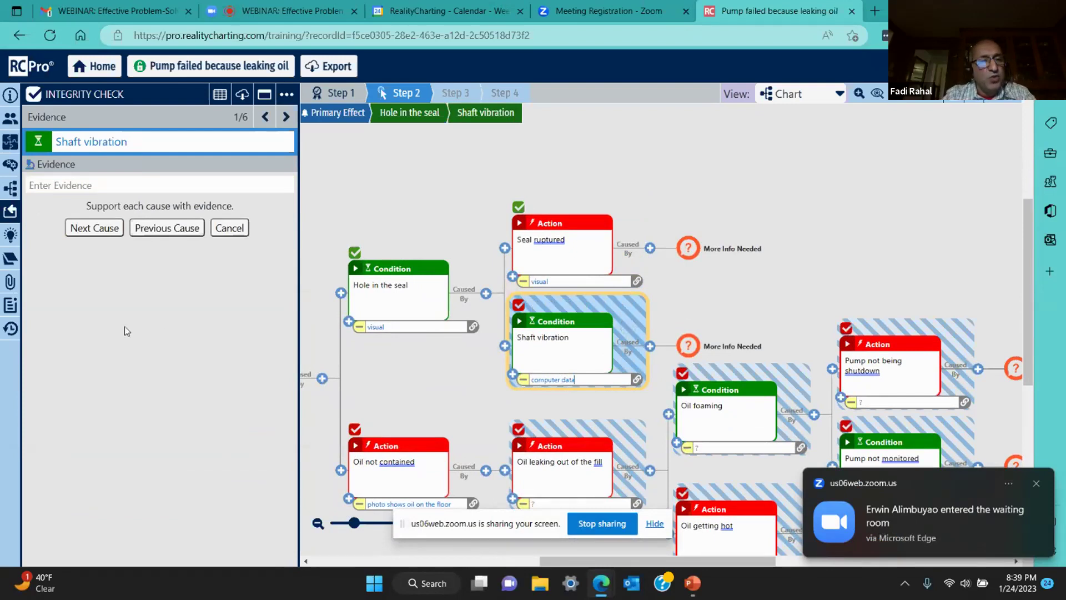
Step: Try to upload an attachment from Downloads, selecting the file "eBook Cover - RealityCharting Jan 2023" and looking through the folder
click(16, 287)
click(68, 139)
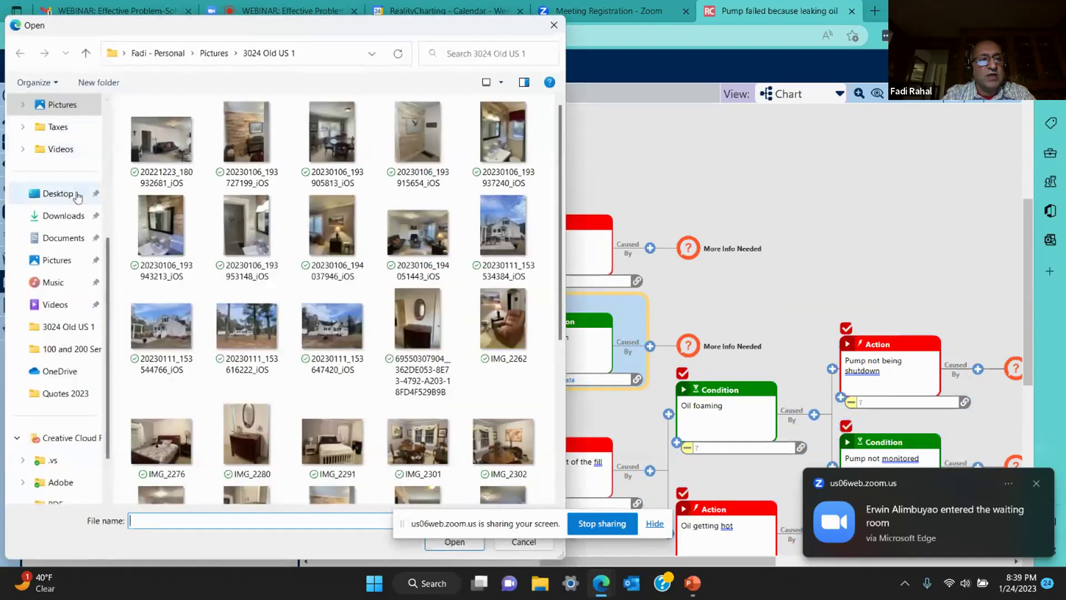
click(69, 216)
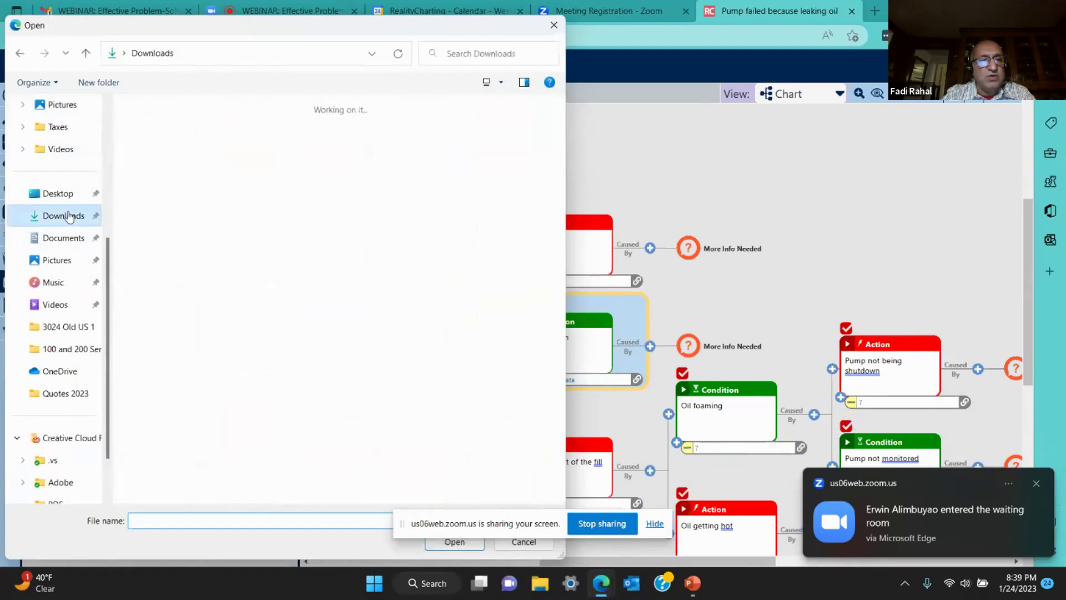
scroll(289, 169, down, 5)
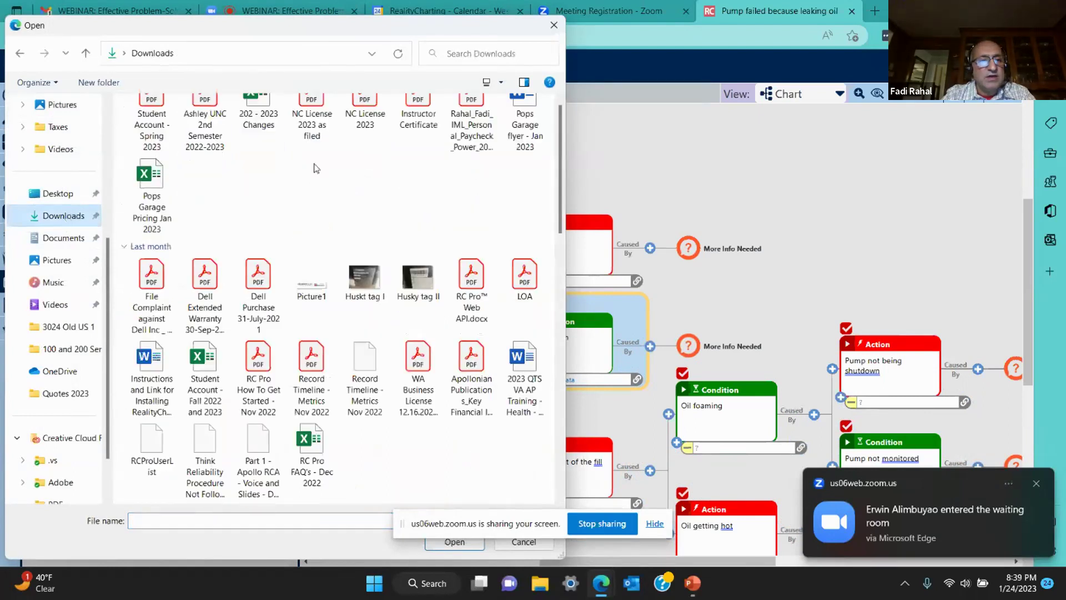
scroll(315, 168, up, 5)
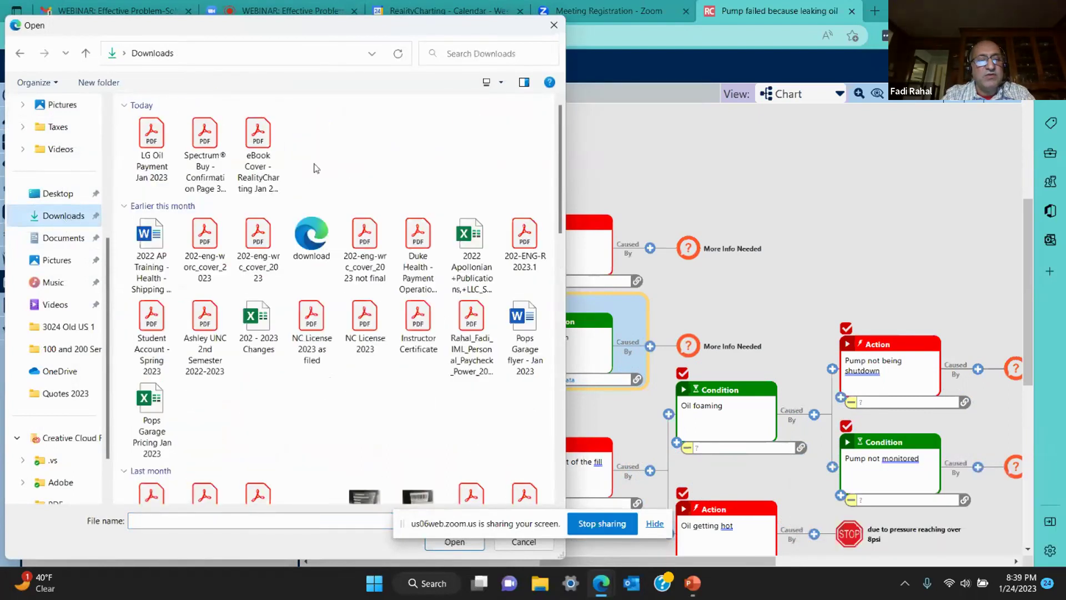
click(258, 155)
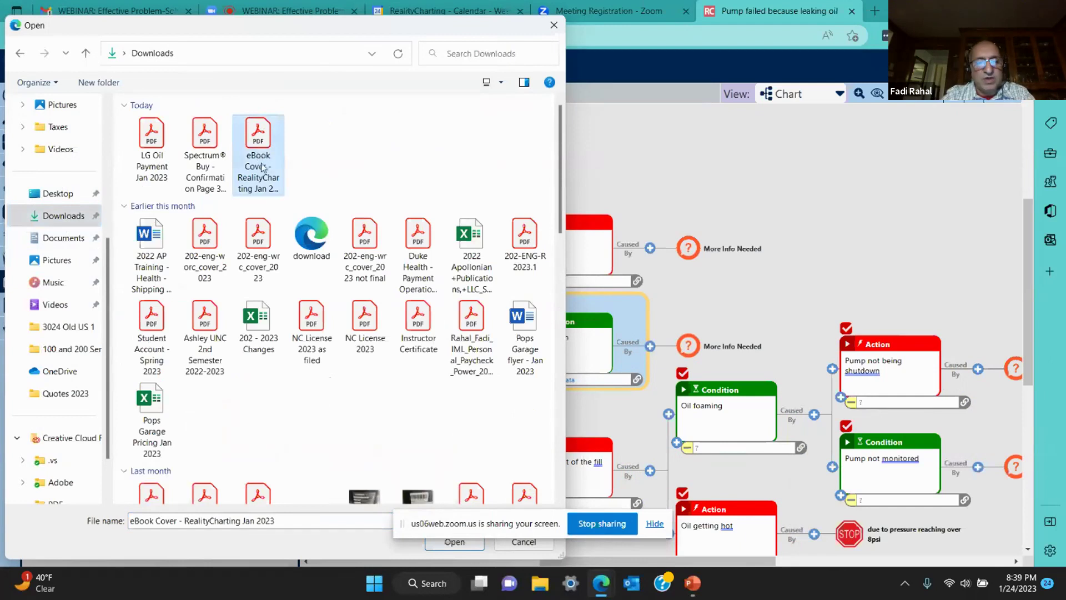
scroll(409, 428, down, 3)
scroll(411, 430, down, 10)
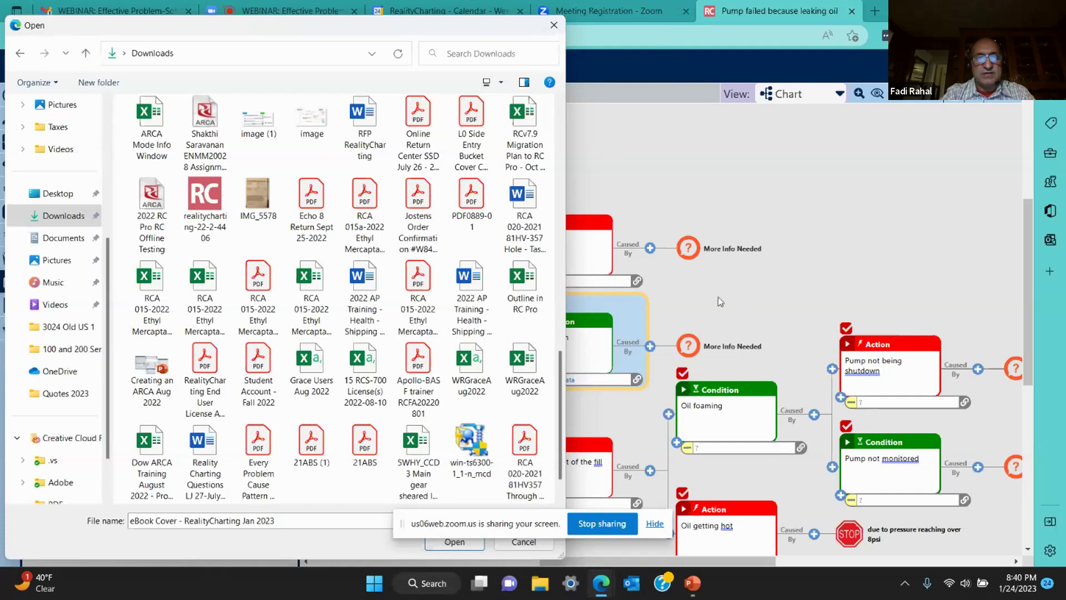
Step: Switch to the Zoom meeting to stop the screen share, and return to the pump failure chart in RC Pro
key(alt+Tab)
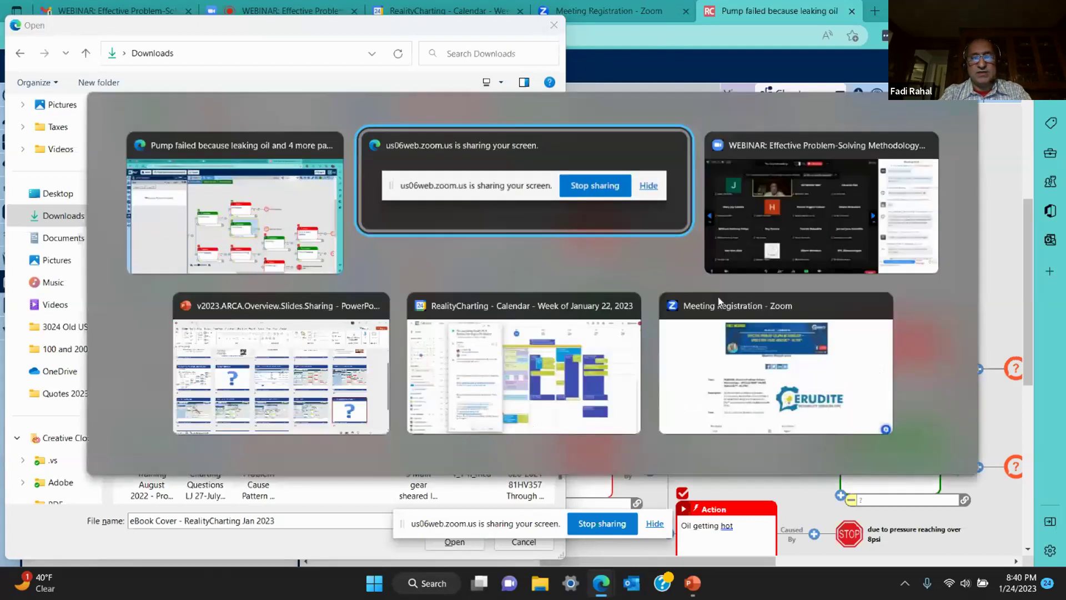
key(alt+Tab)
key(alt+Tab)
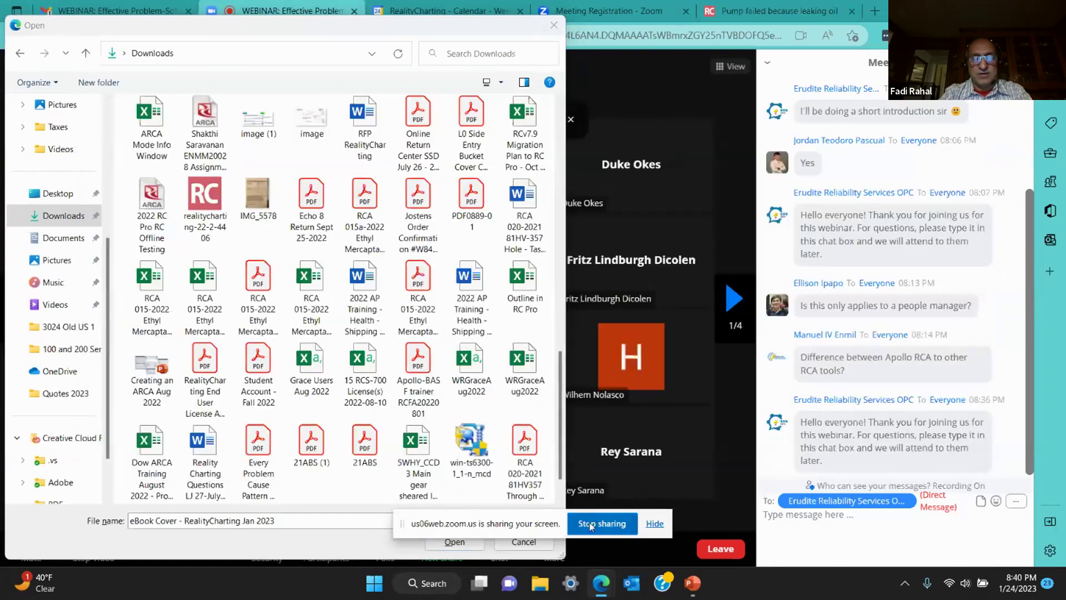
click(589, 524)
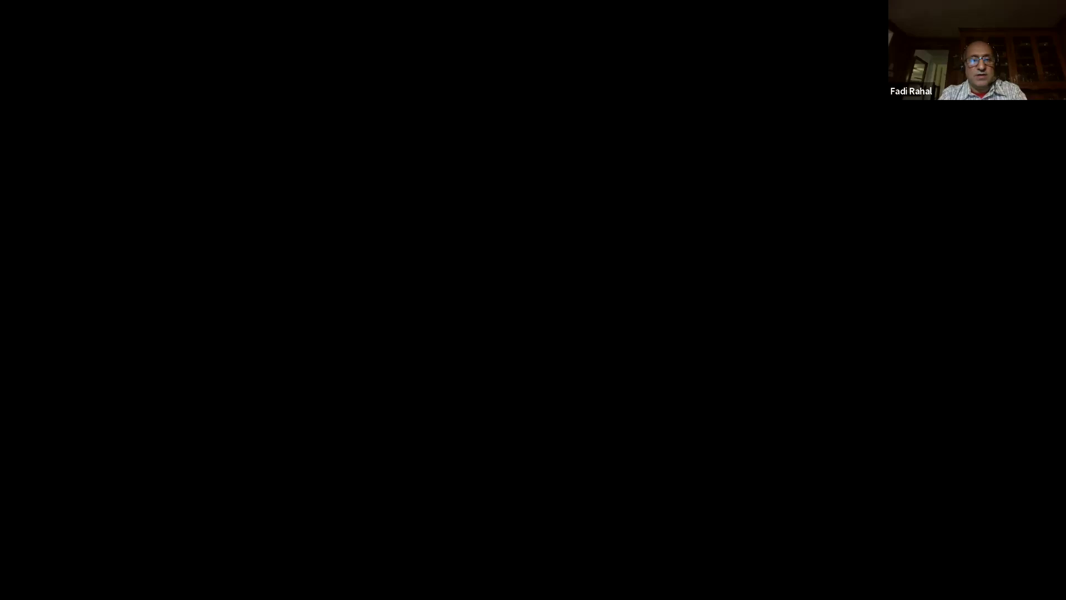
key(alt+Tab)
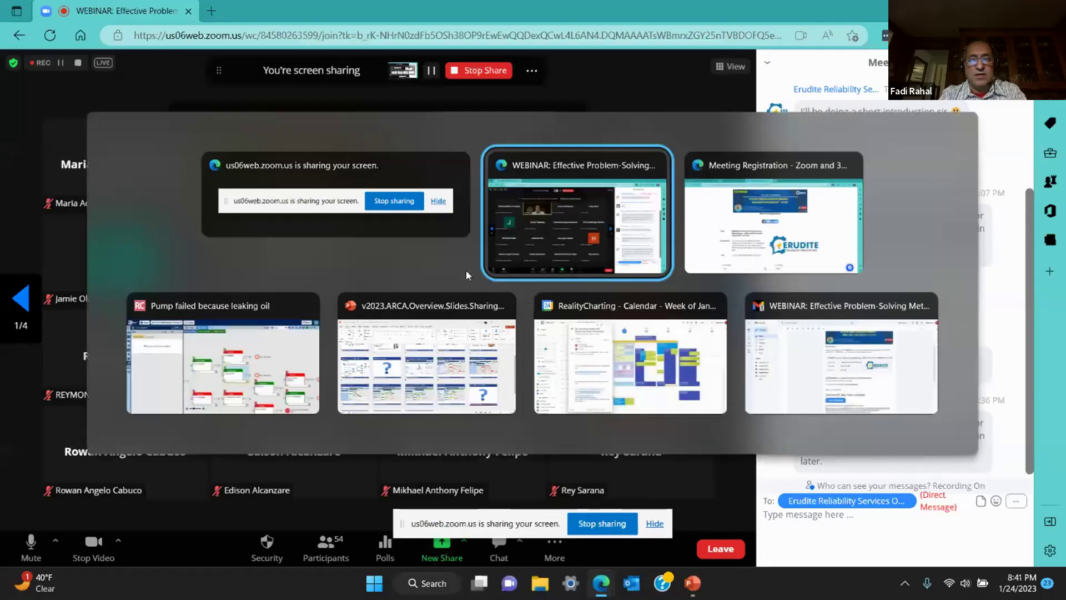
key(alt+Tab)
key(alt+Tab)
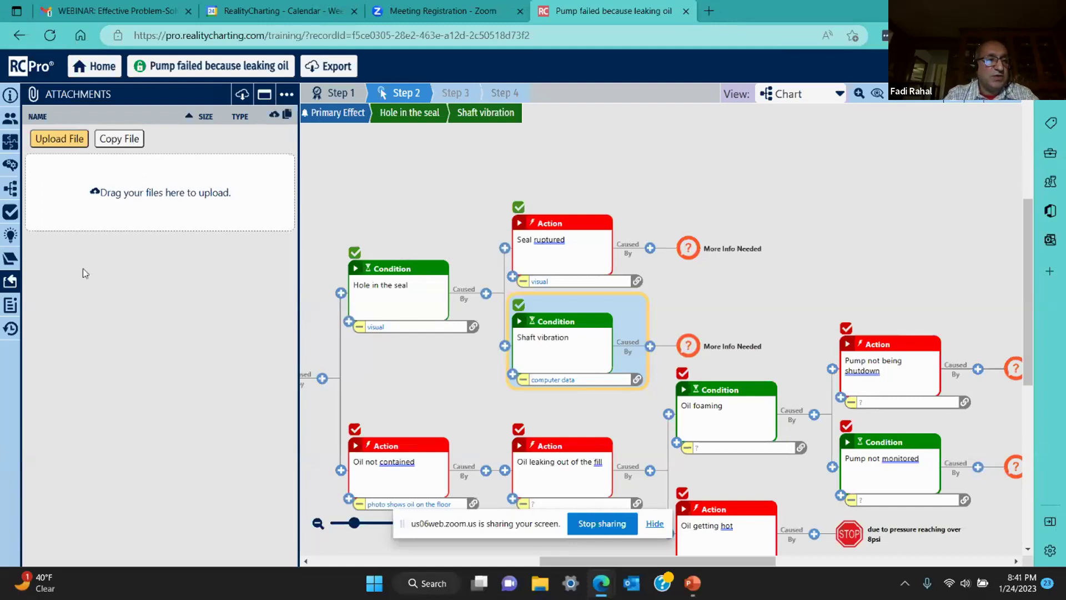
Step: Add a note reading "computer data showing vibration levels and alarms"
click(10, 259)
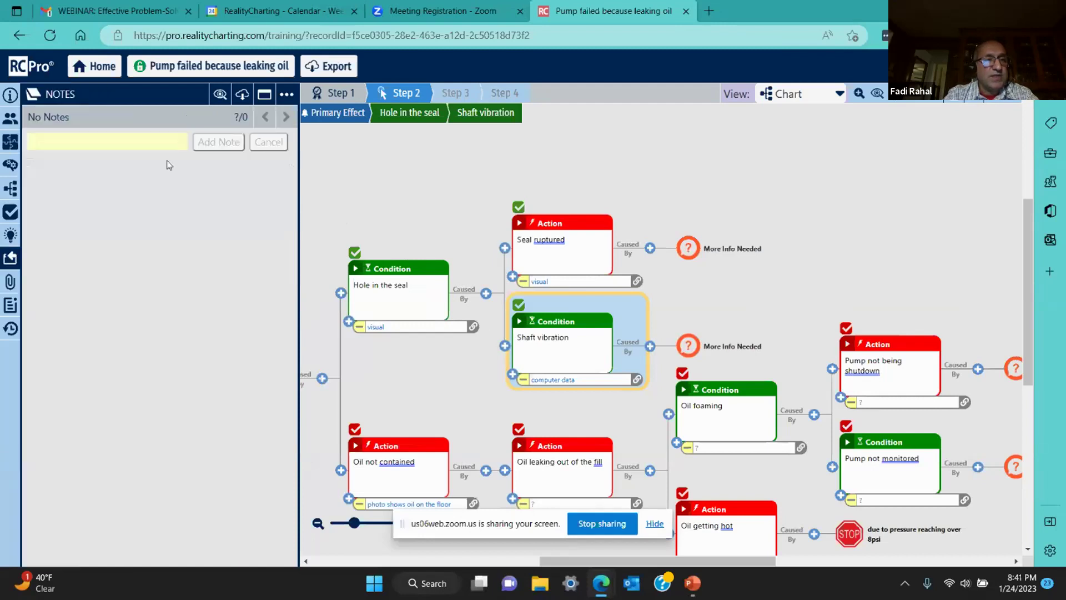
click(119, 139)
text(computer data)
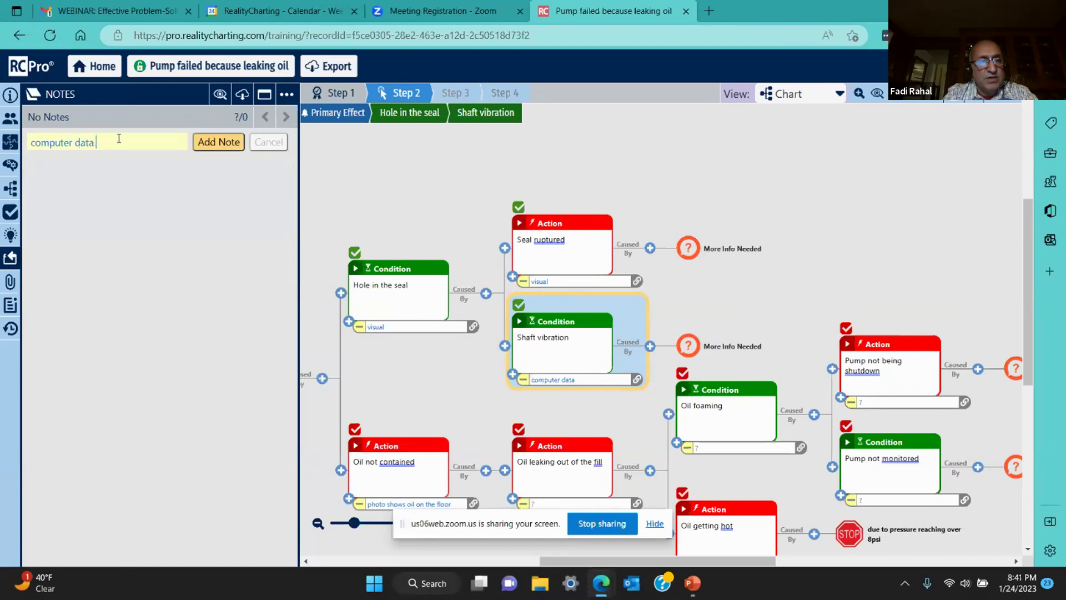
text( showing vibration levels and alarms)
click(206, 143)
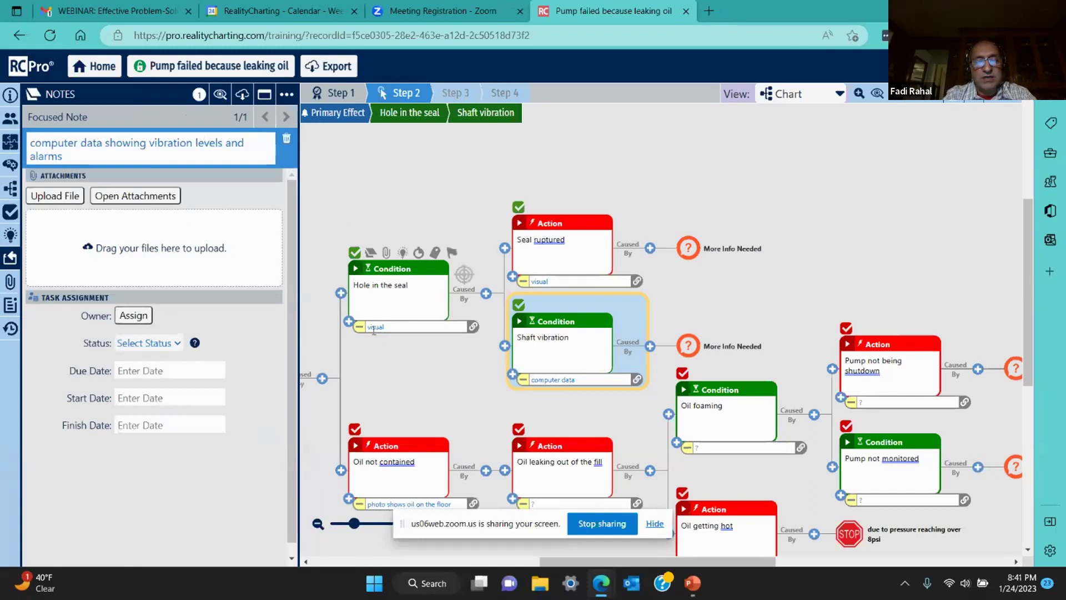
Step: Add a second evidence line to "Shaft vibration" and link it to the note "computer data showing vibration levels and alarms"
click(513, 374)
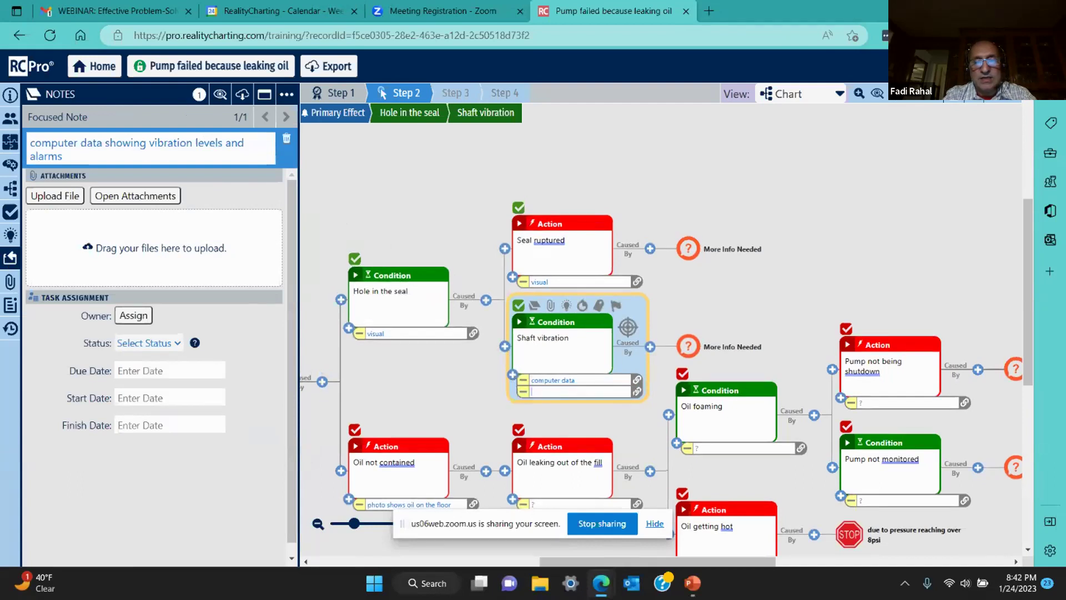
click(638, 392)
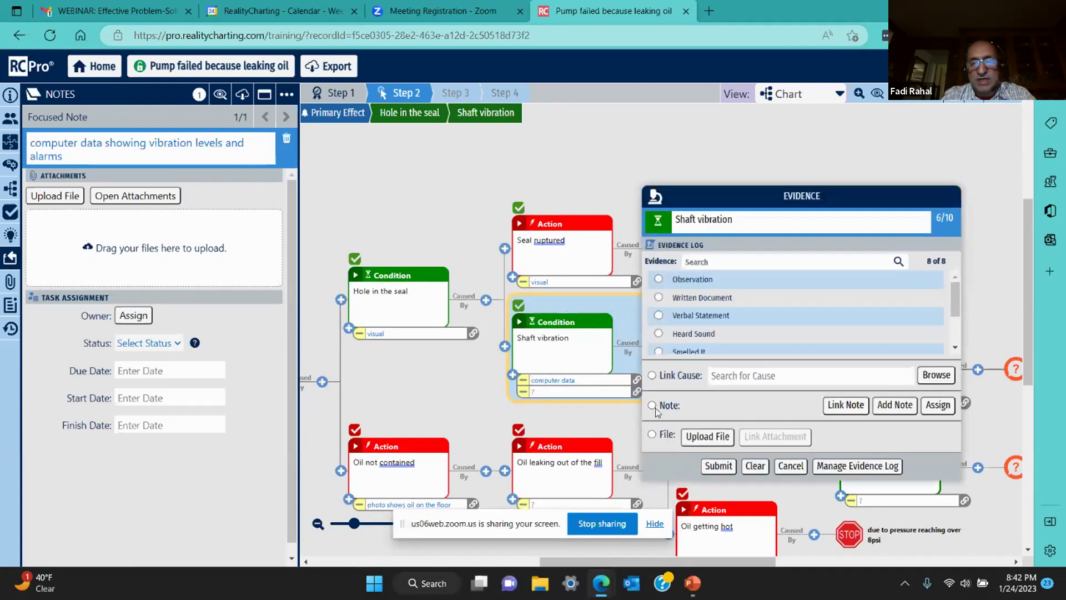
click(652, 404)
click(847, 406)
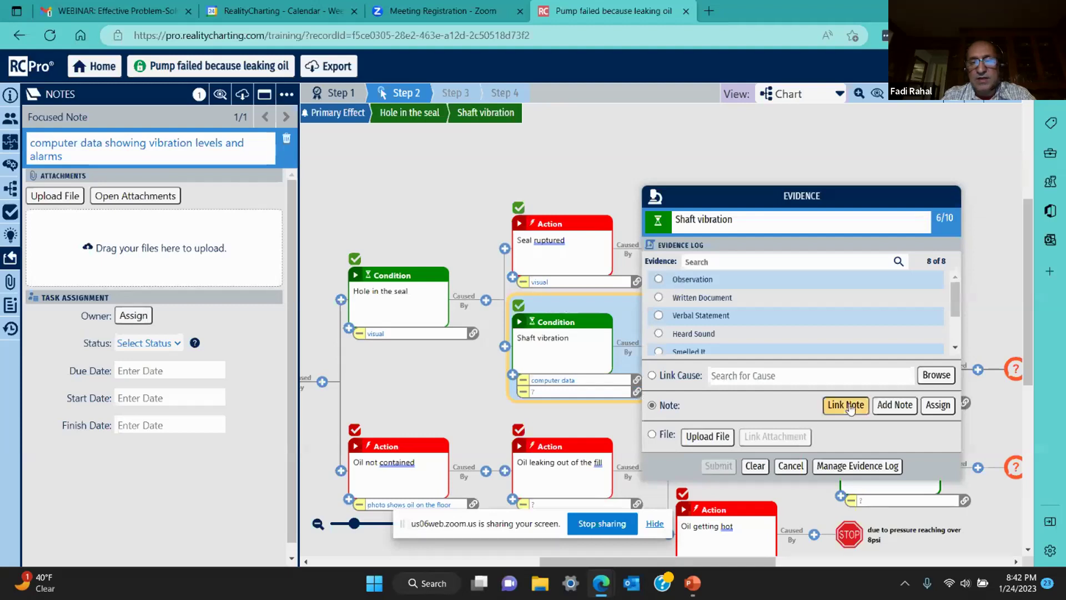
click(567, 450)
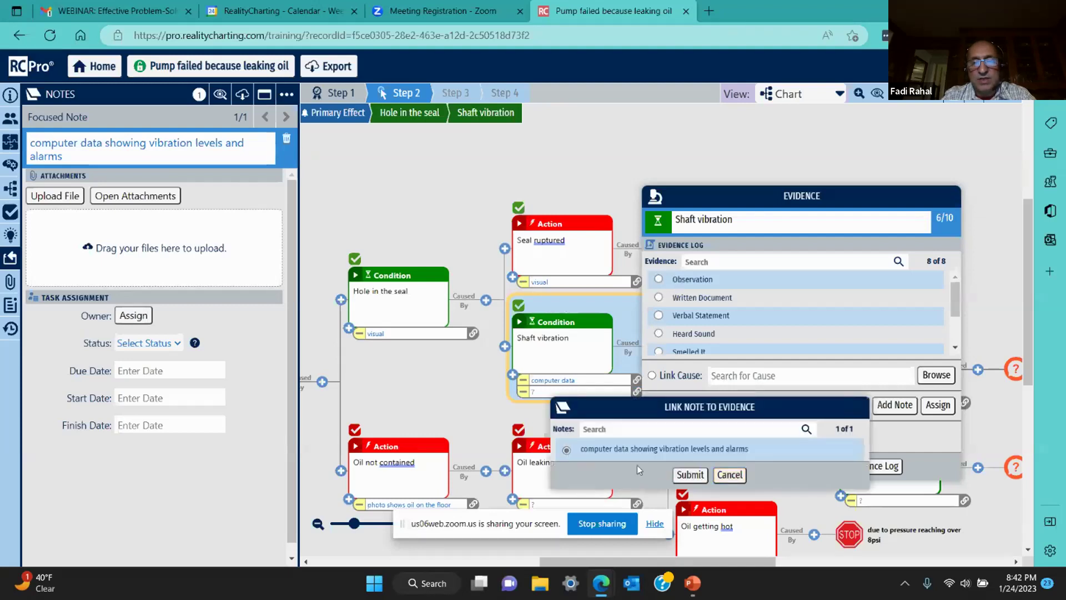
click(689, 475)
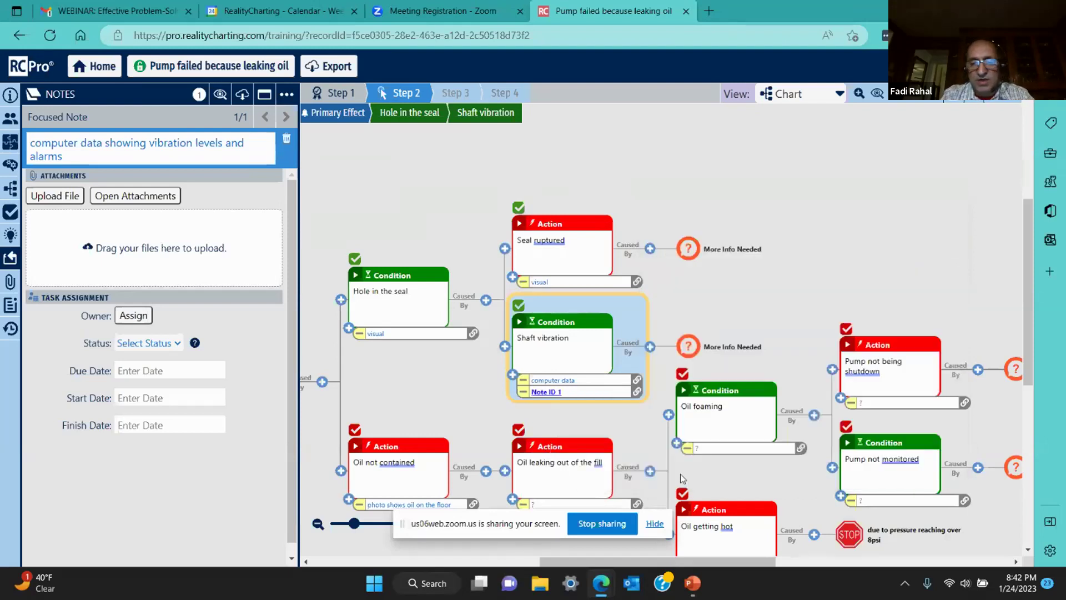
Step: Run the evidence integrity check and enter "vis" as evidence for the cause "Oil leaking out of the fill"
drag(443, 385, 461, 322)
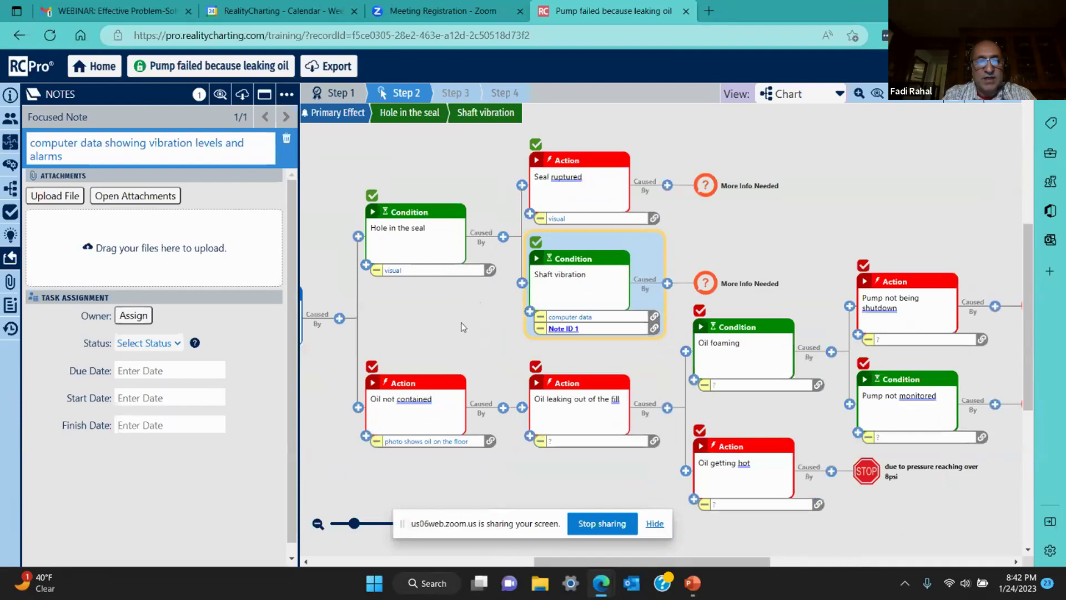
click(10, 207)
click(266, 283)
click(559, 379)
text(vis)
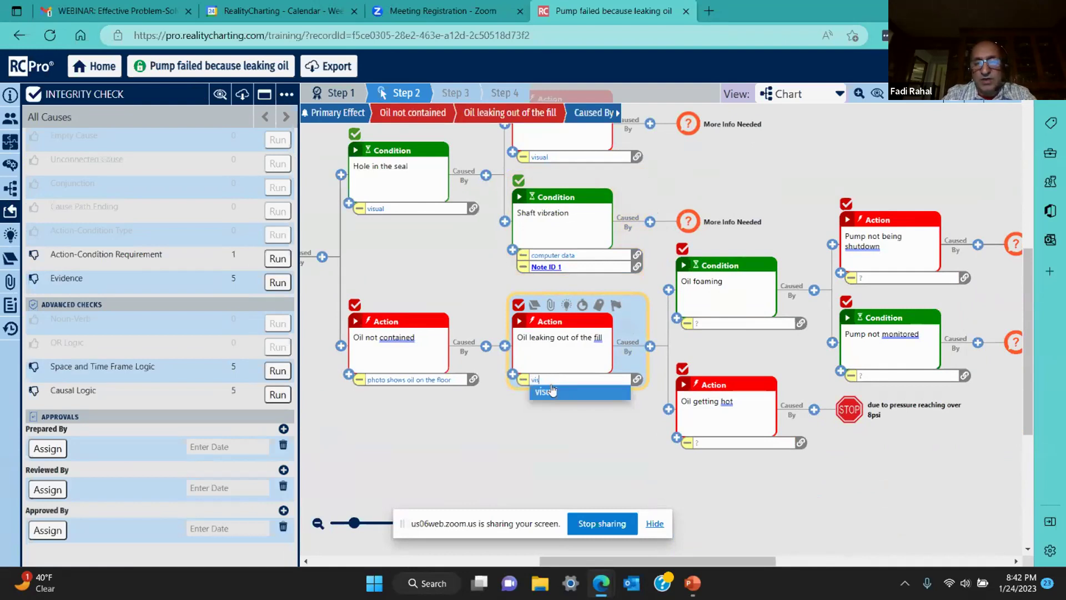
click(555, 395)
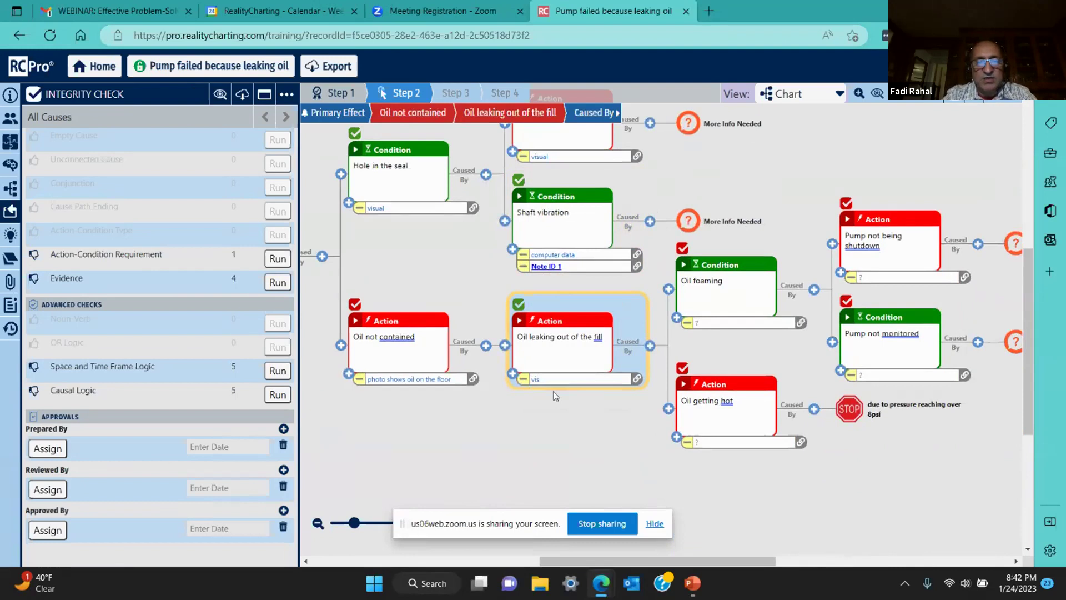
Step: Run the evidence check for "Oil foaming" and link its evidence to the note "computer data showing vibration levels and alarms"
click(272, 288)
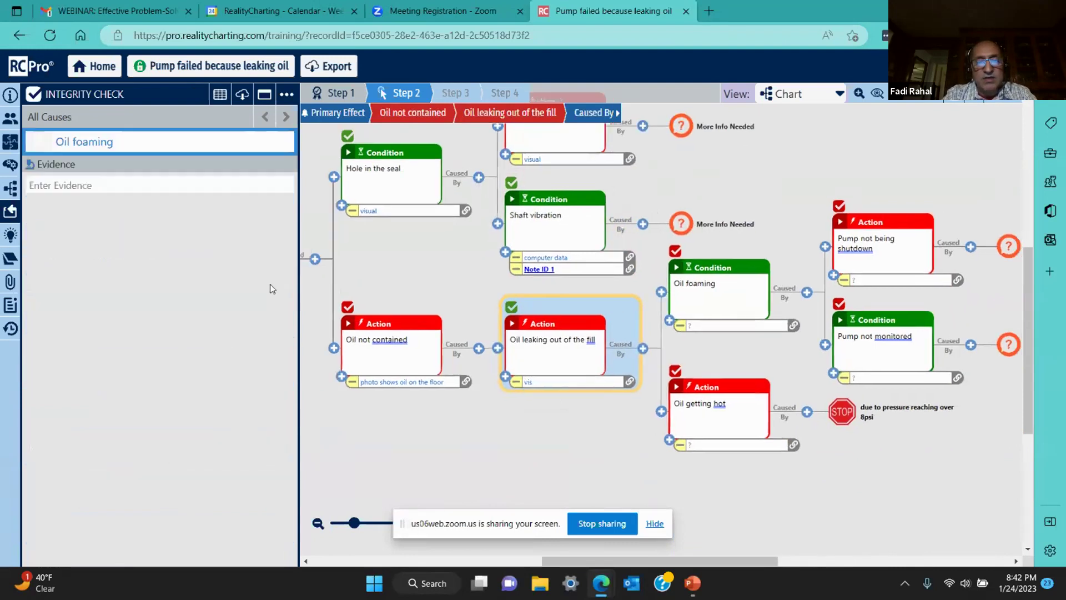
click(561, 382)
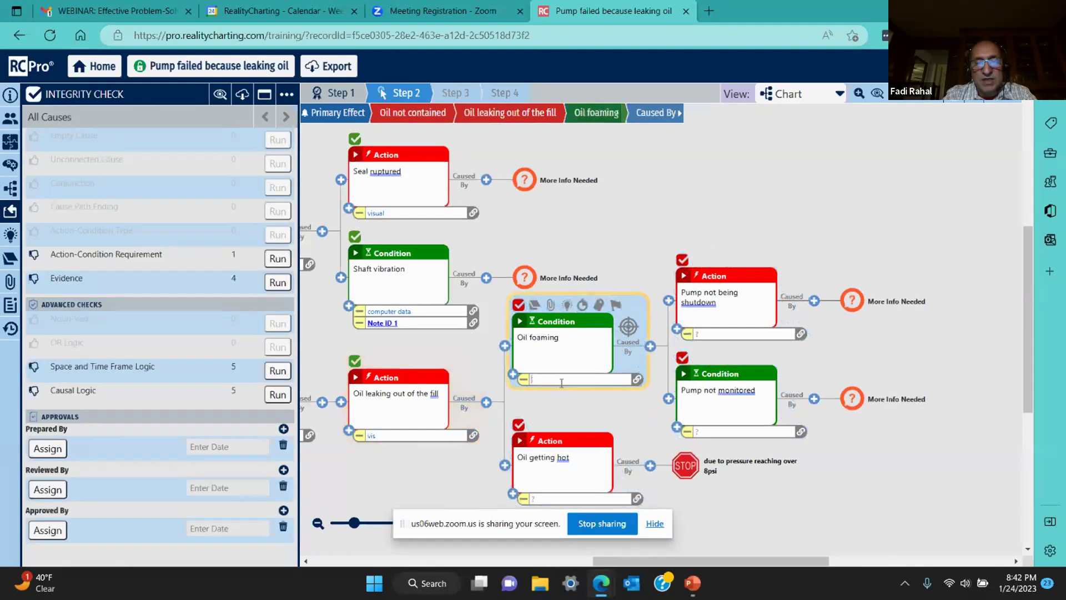
text(comp)
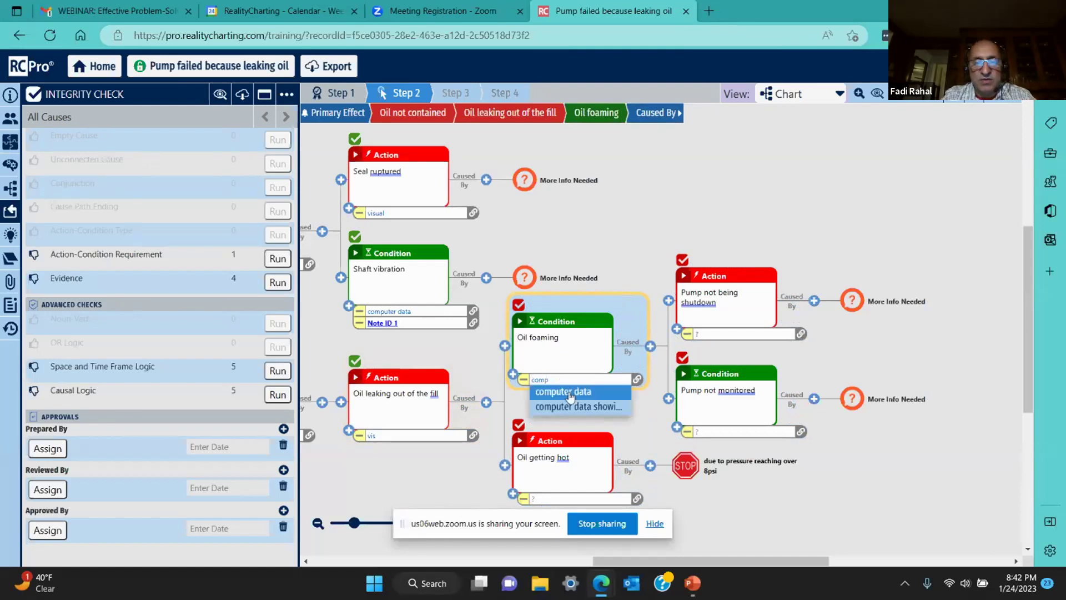
key(Escape)
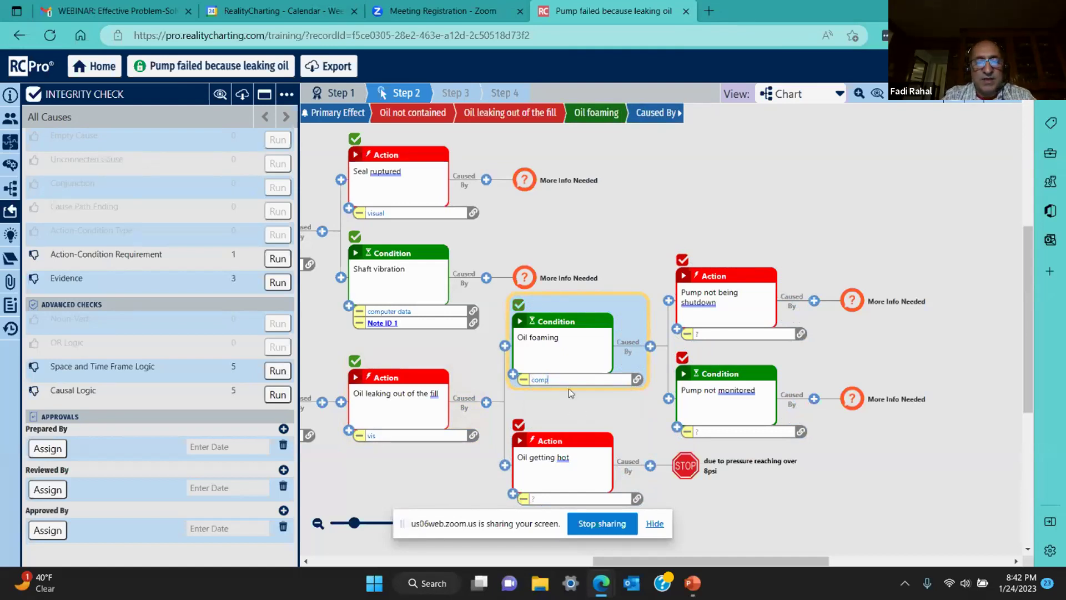
text(uter)
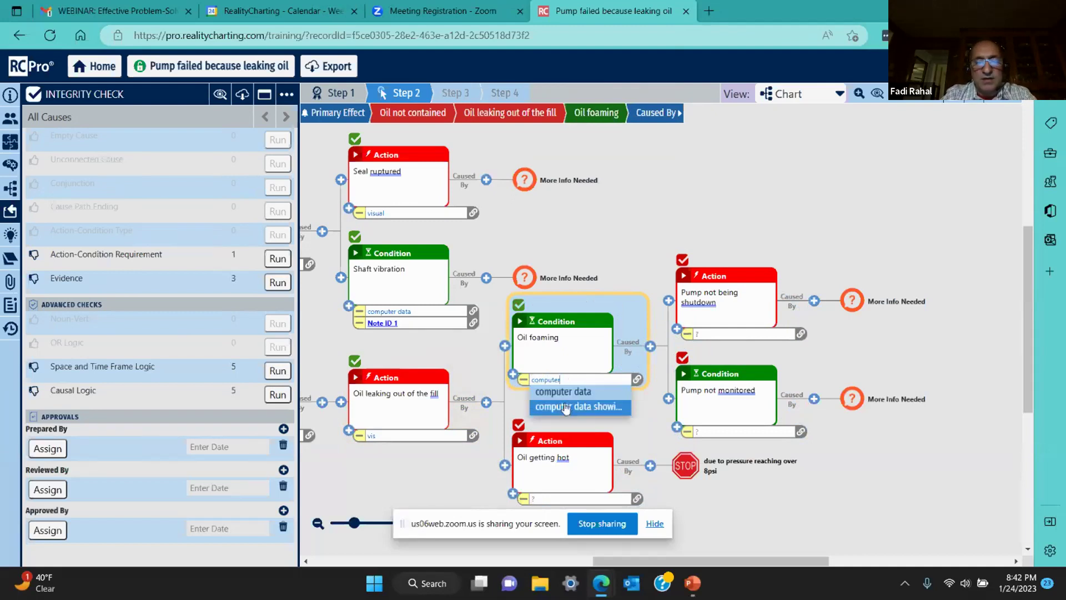
click(566, 408)
text(data)
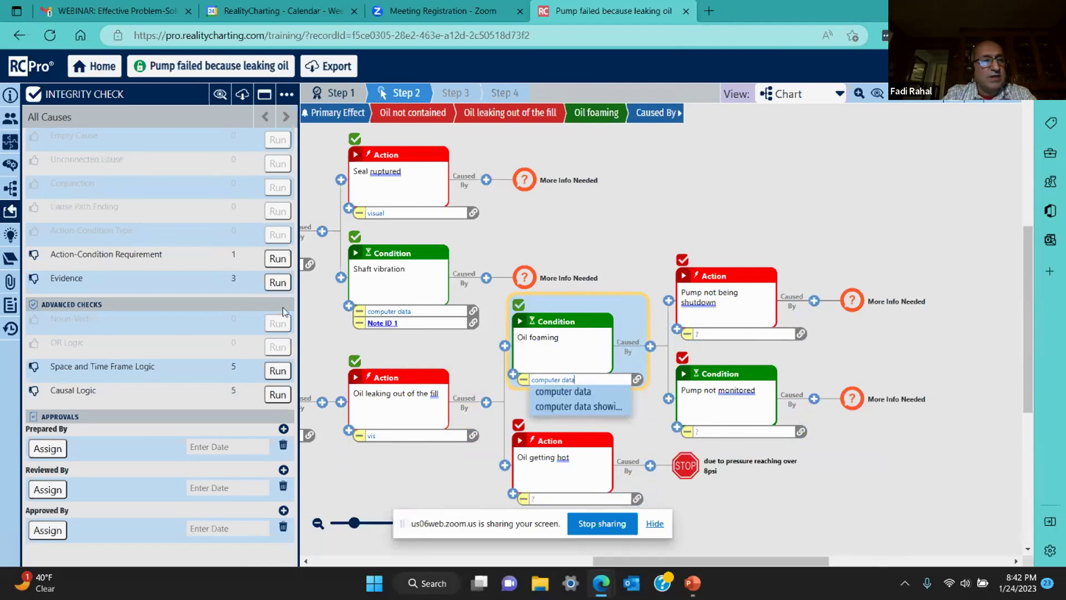
Step: Run the evidence check for "Oil getting hot", cancel it without entering evidence, and close the integrity checks
click(279, 283)
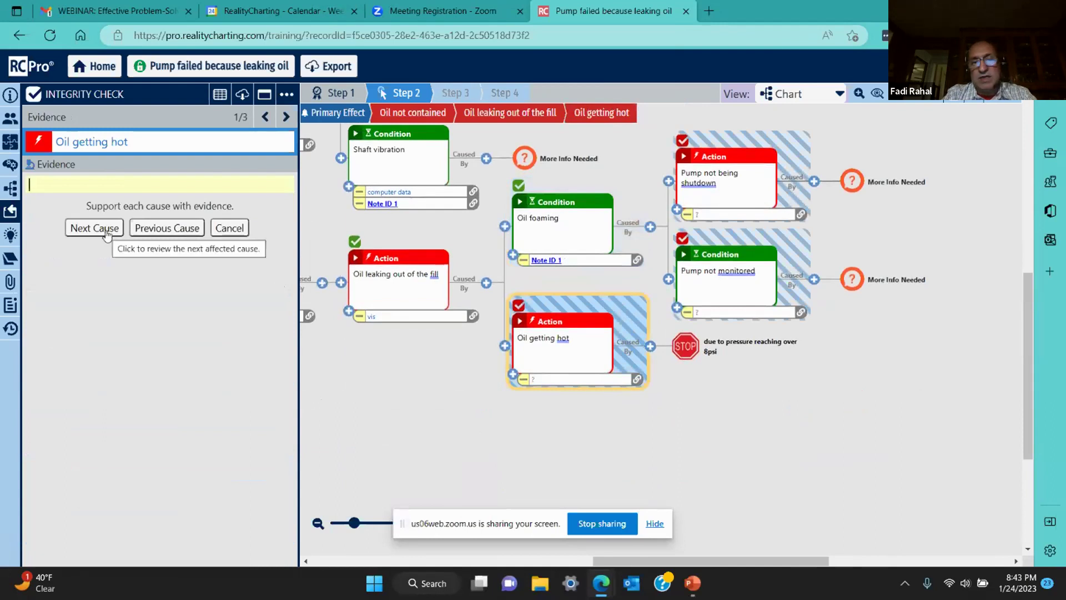
click(239, 229)
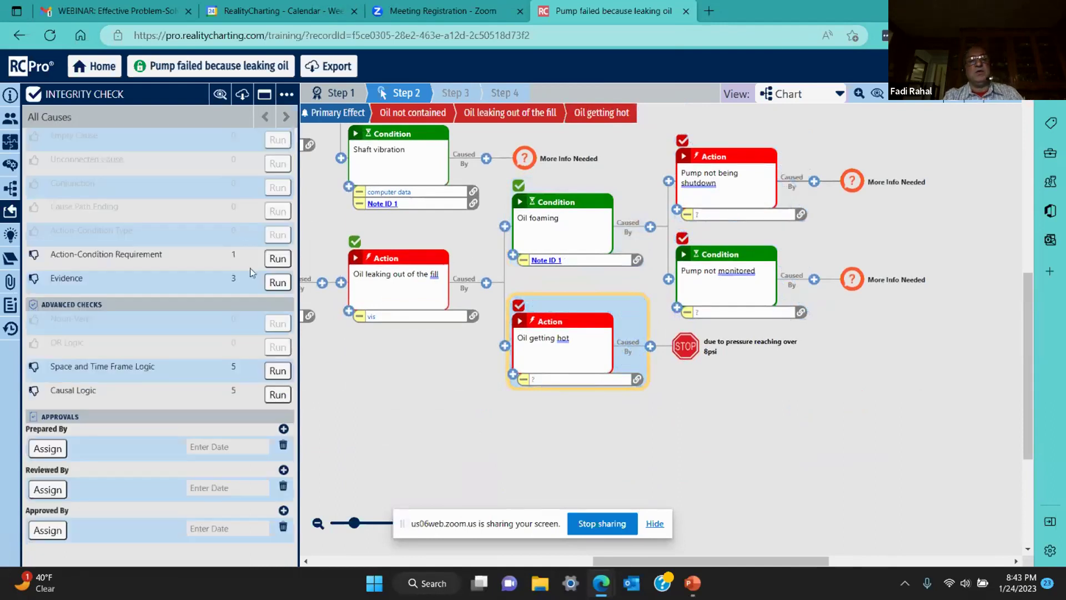
drag(420, 389, 561, 499)
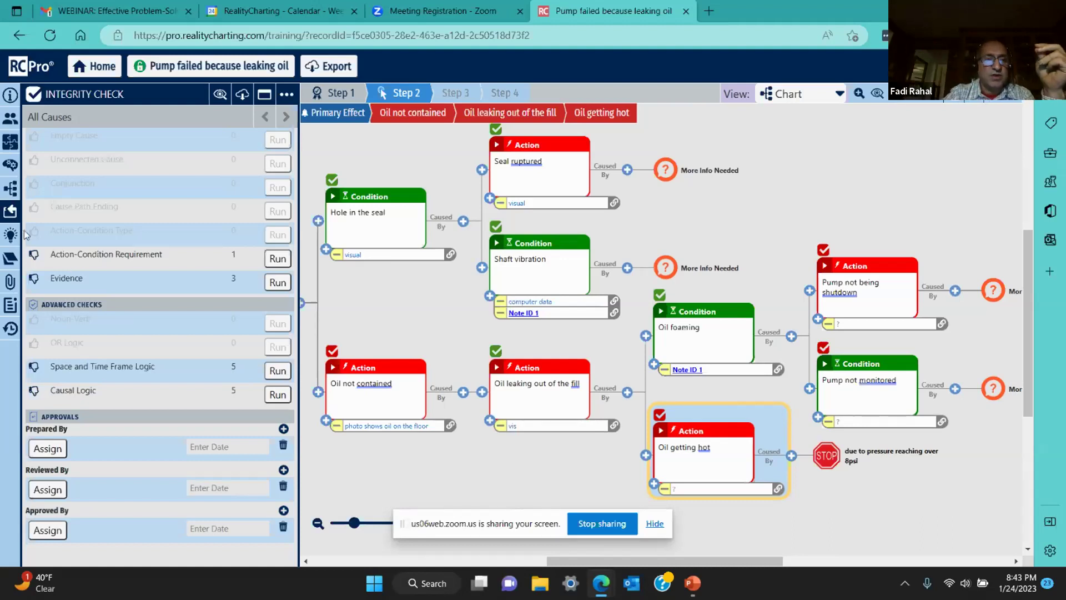
click(10, 212)
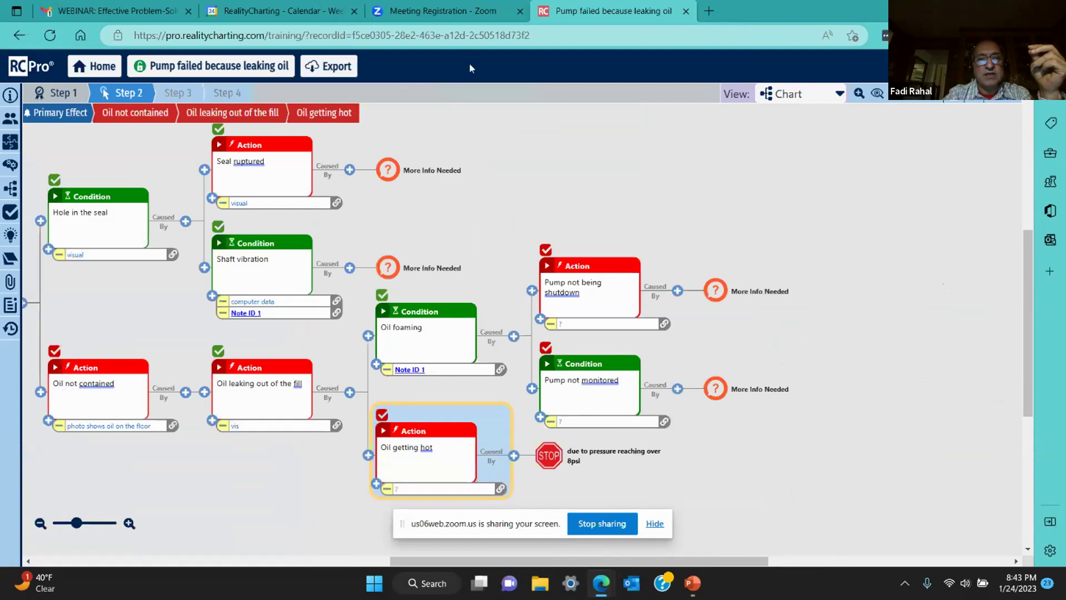
Step: Look at the Zoom meeting registration page, return to the pump failure chart, and stop the screen share
click(440, 15)
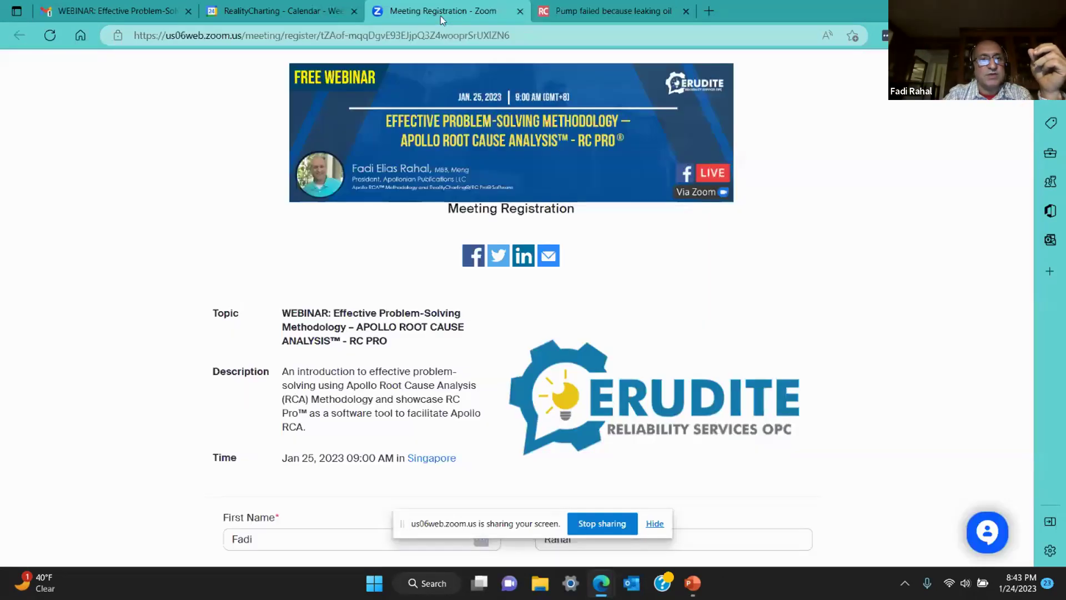
click(572, 15)
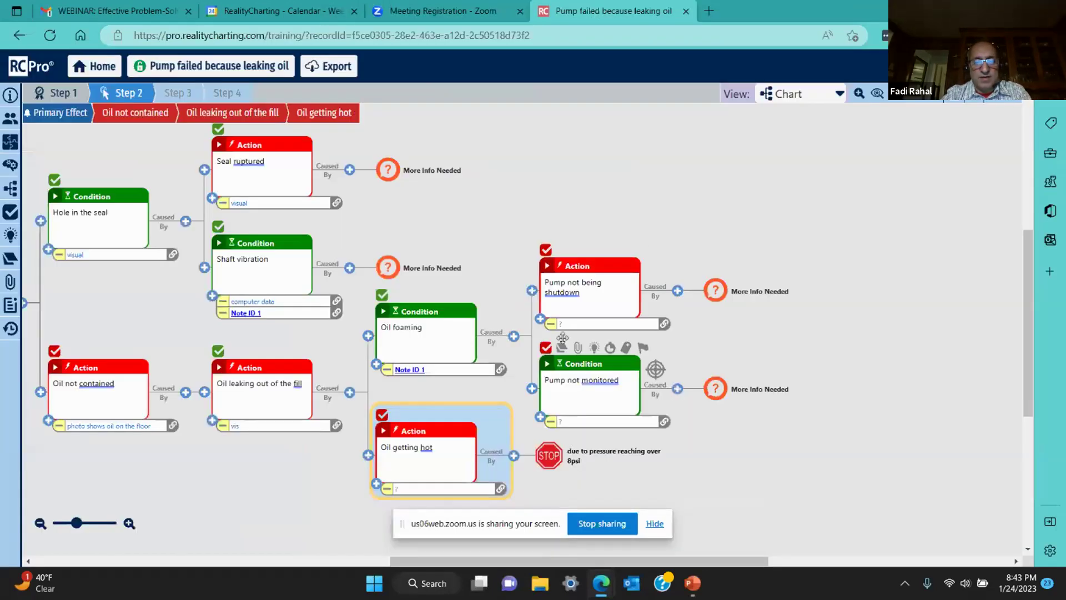
click(604, 523)
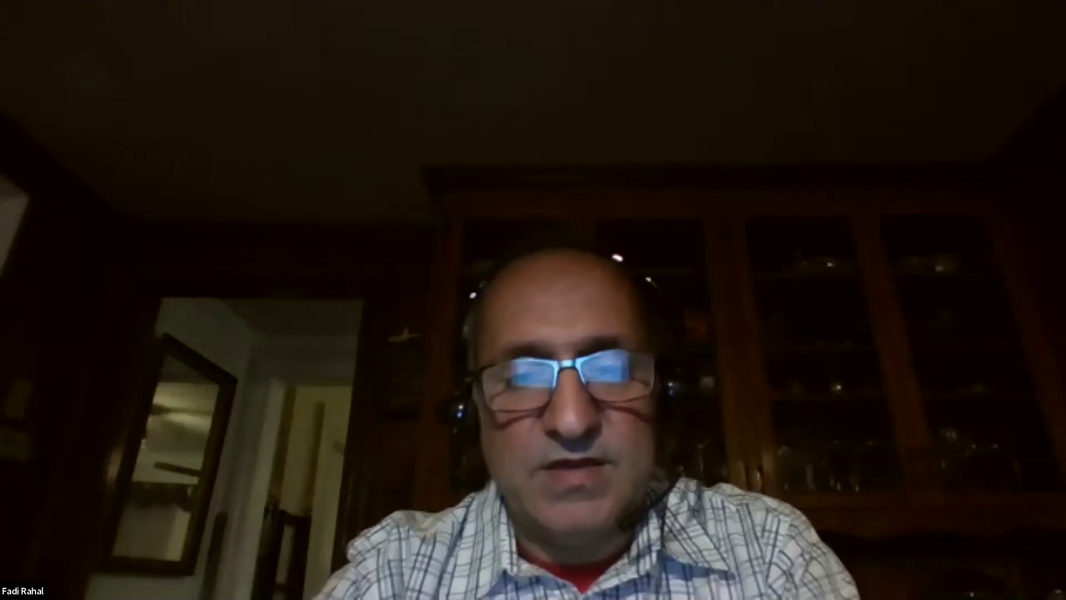
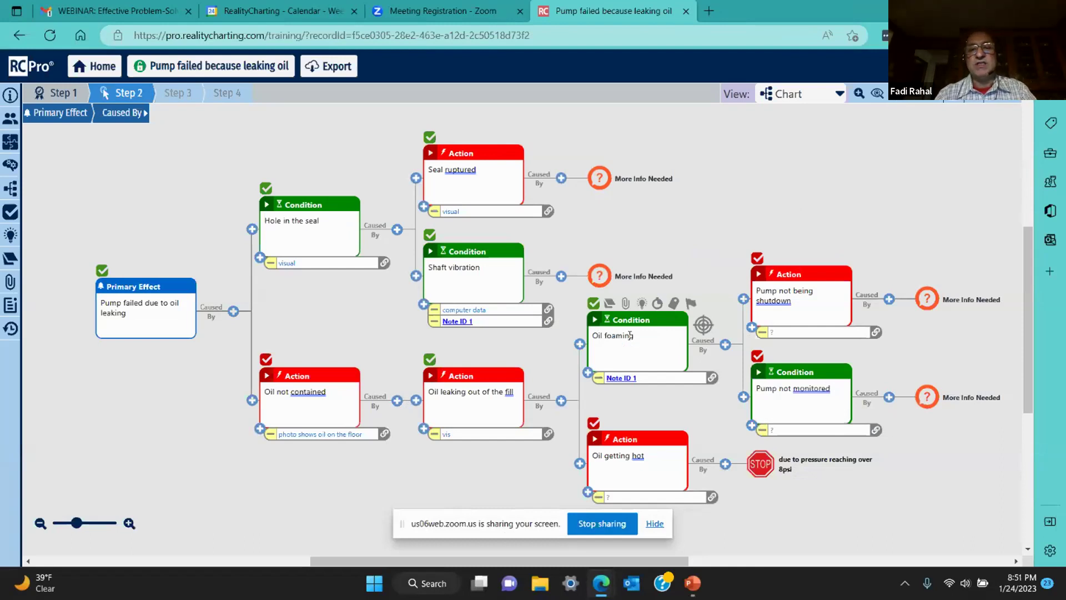
Step: View the pump failure analysis in the Causal view and in the Causes table view
click(826, 105)
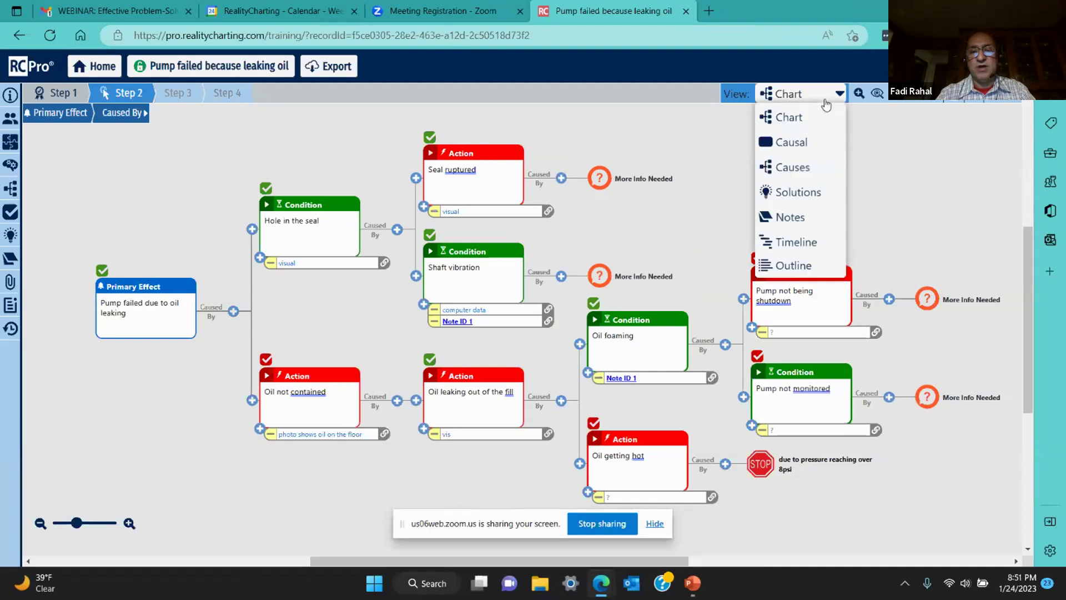
click(816, 141)
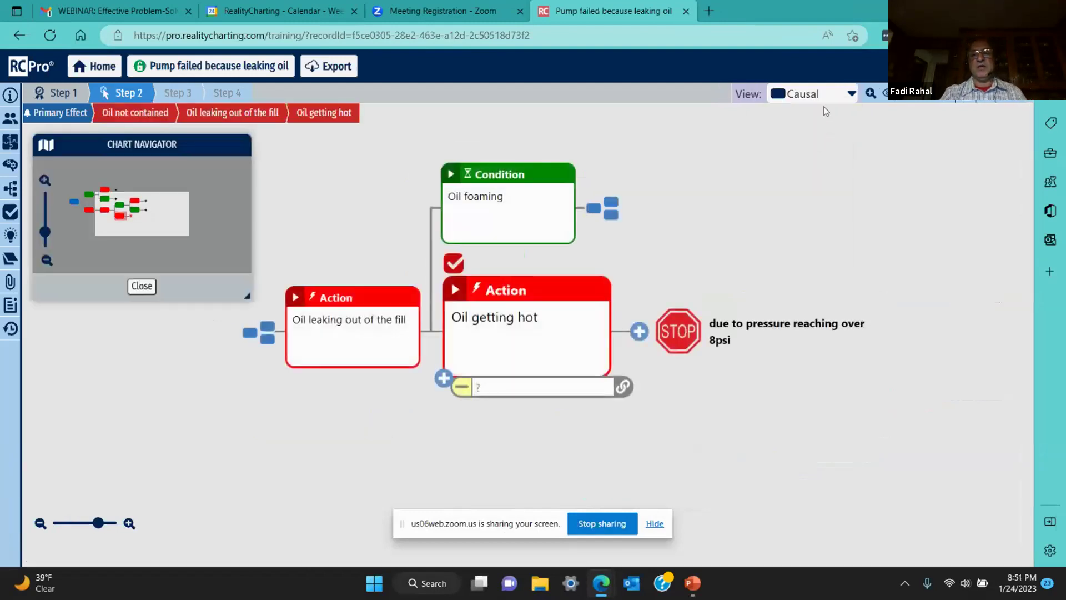
click(826, 100)
click(824, 167)
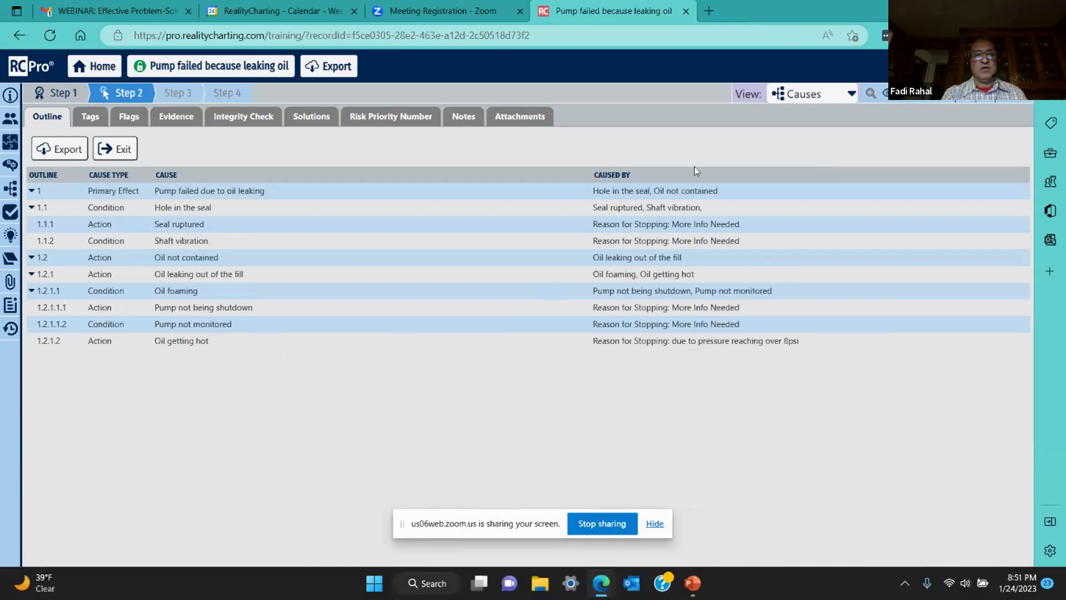
Step: Review the causes' evidence, integrity checks, solutions and risk priority numbers, and look at the Solutions view
click(186, 121)
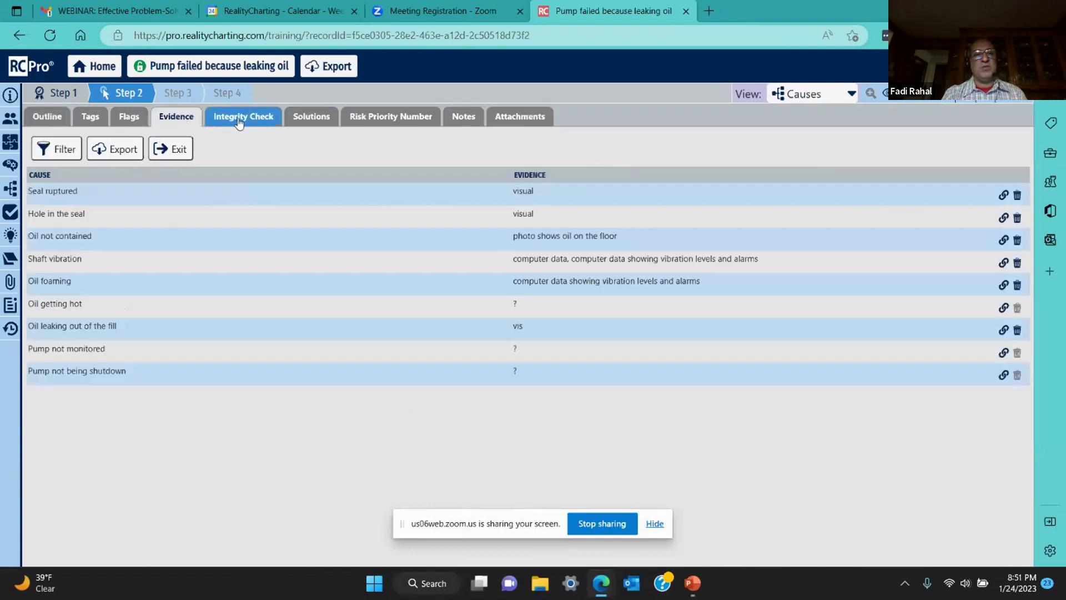
click(239, 122)
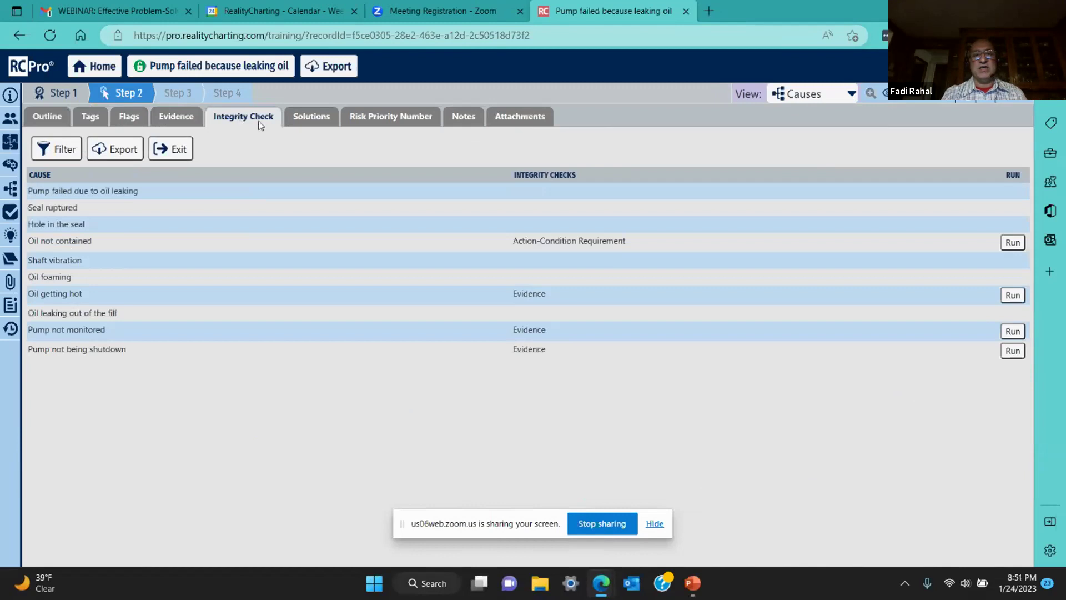
click(308, 127)
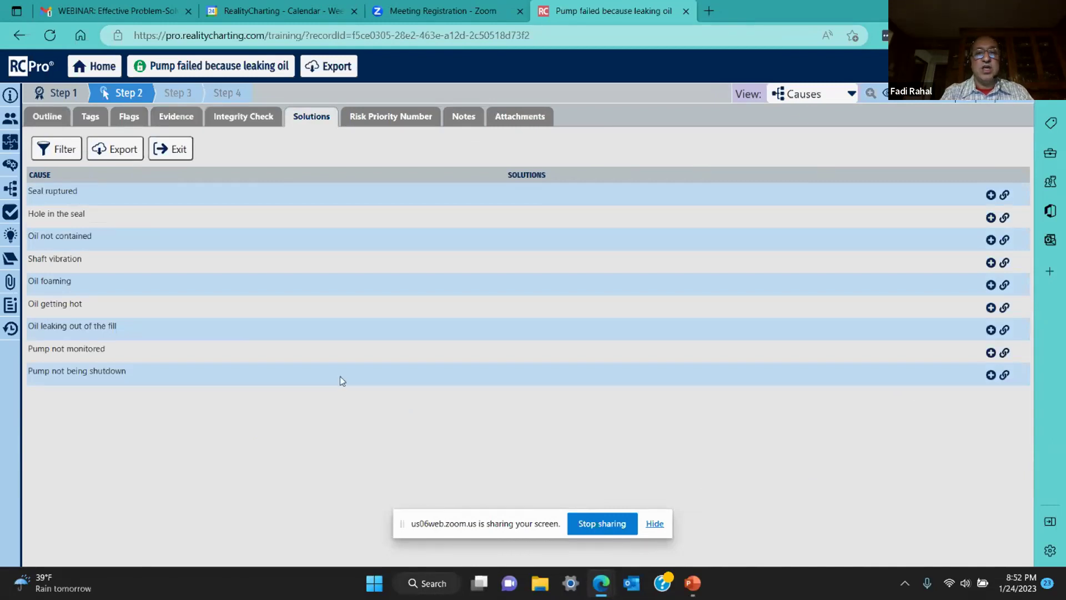
click(403, 128)
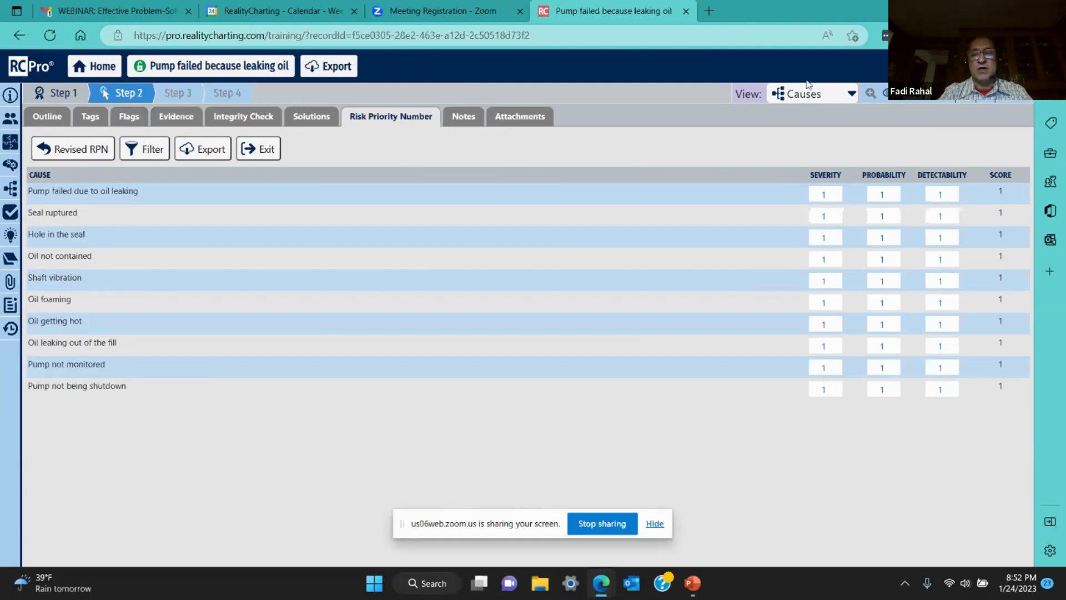
click(810, 103)
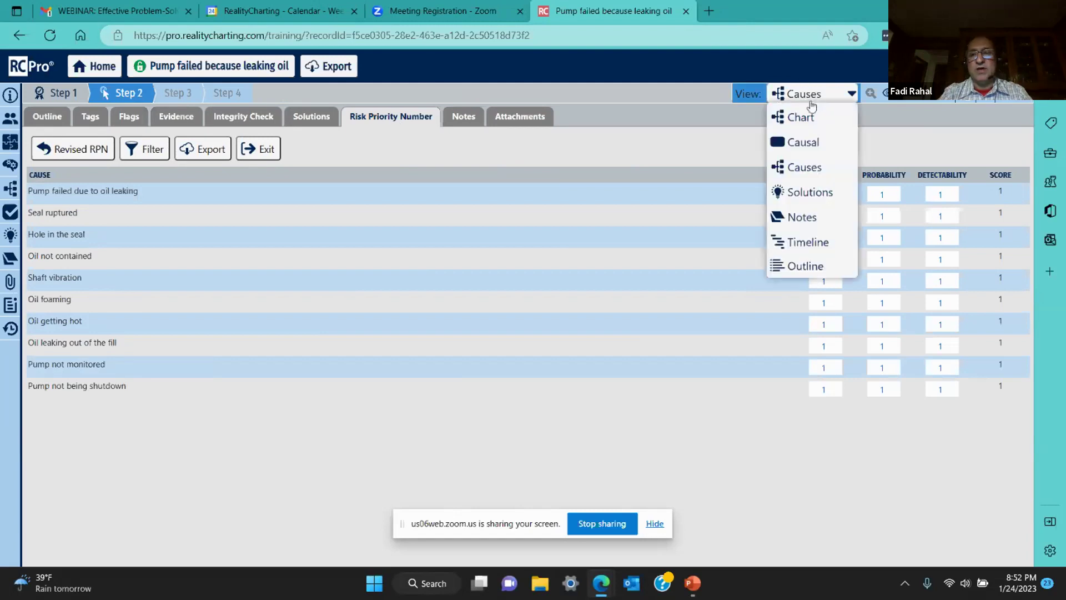
click(813, 192)
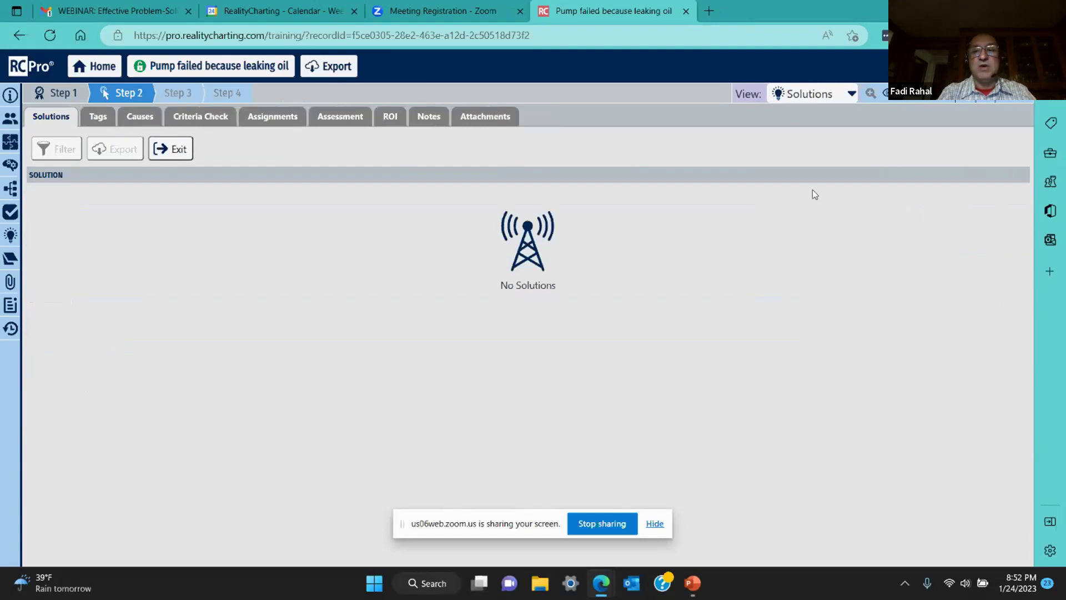
Step: In the Timeline view, set the timing of "Pump failed due to oil leaking" from 17 January 2023 to 24 January 2023
click(803, 100)
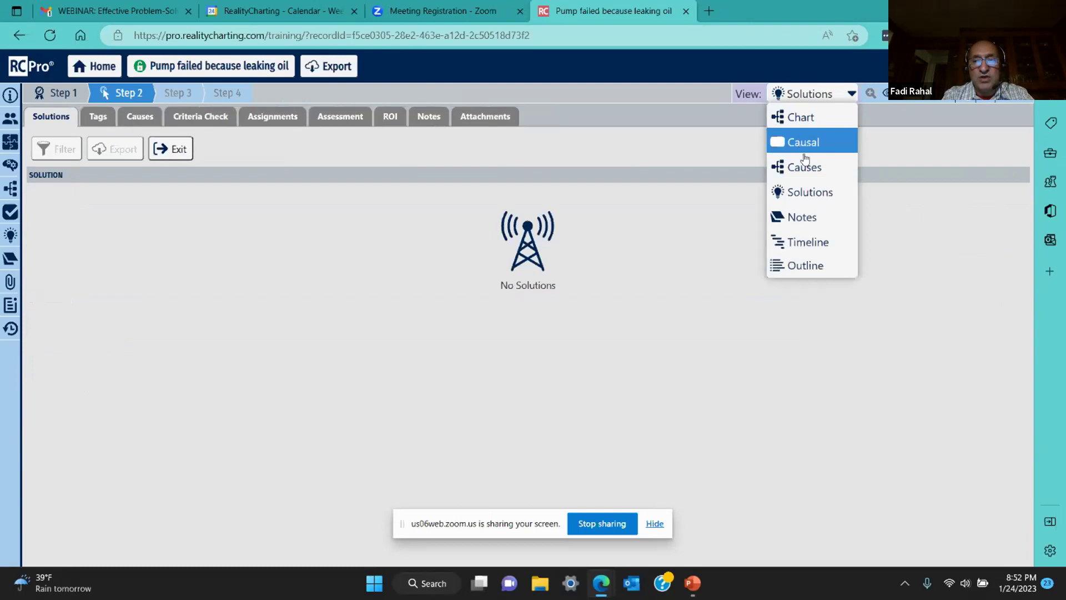
click(808, 242)
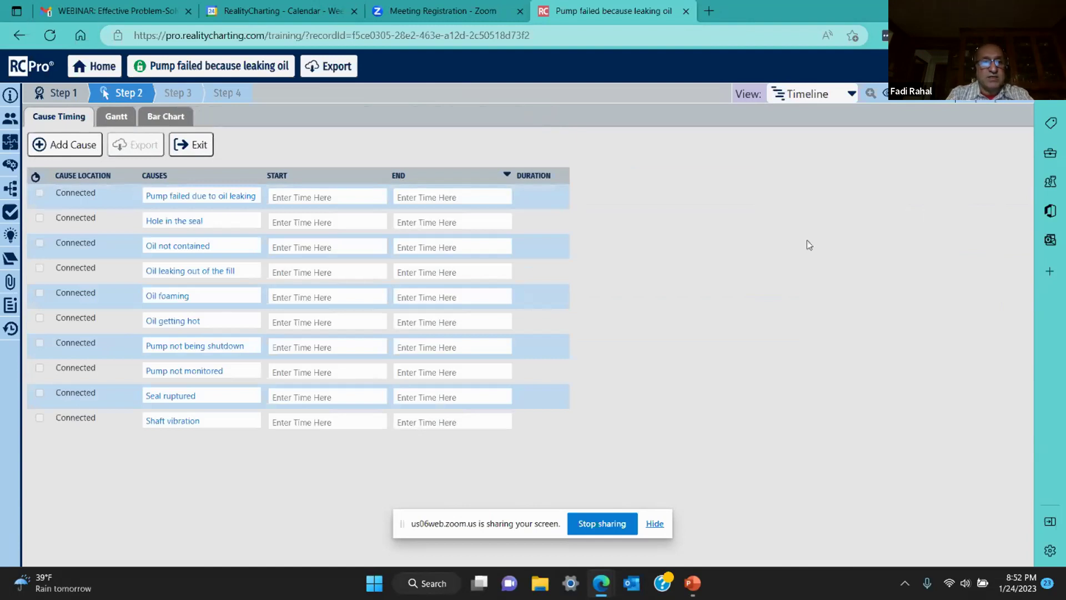
click(311, 199)
click(336, 377)
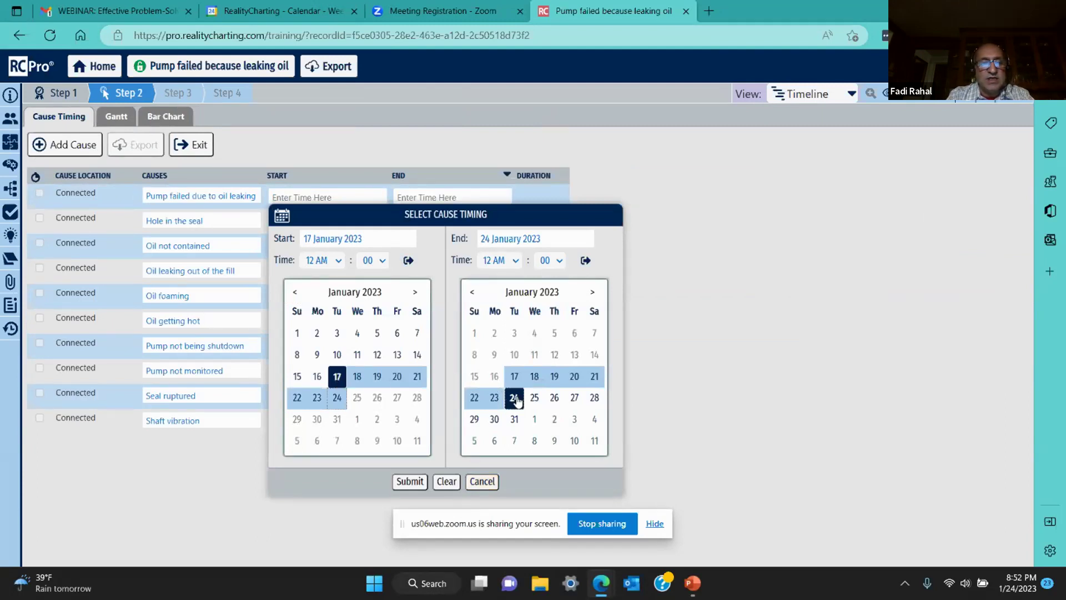
click(409, 481)
Step: Set both the start and end of "Hole in the seal" to 18 January 2023
click(330, 222)
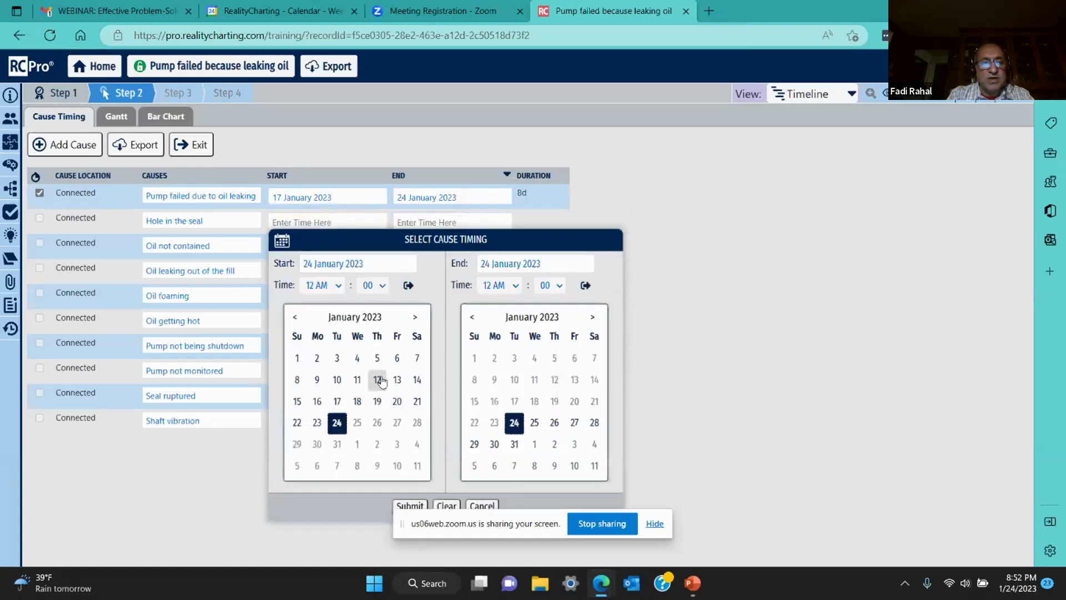
click(357, 401)
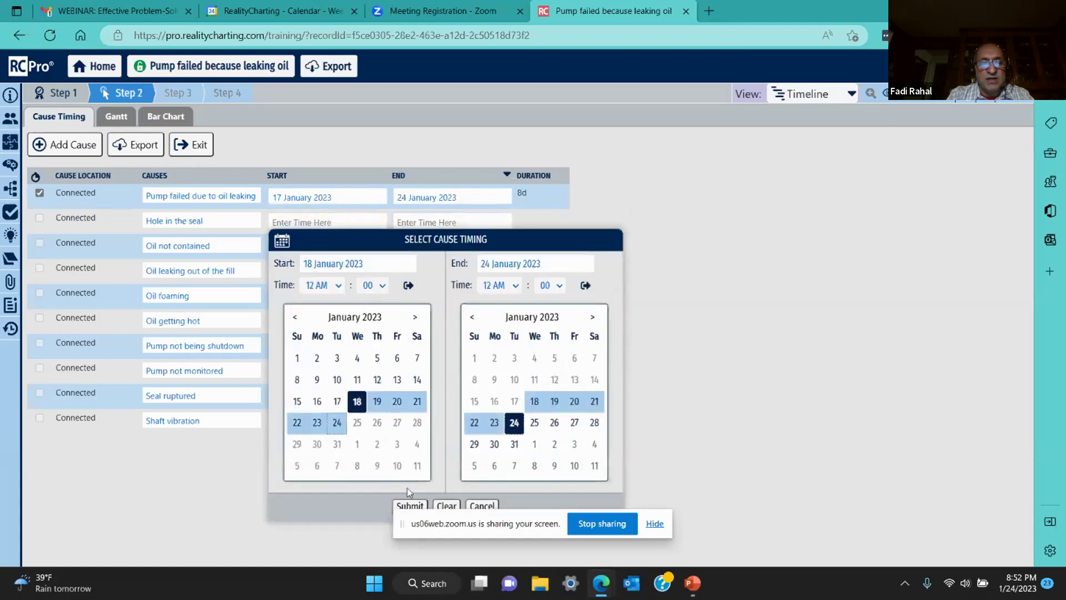
click(534, 402)
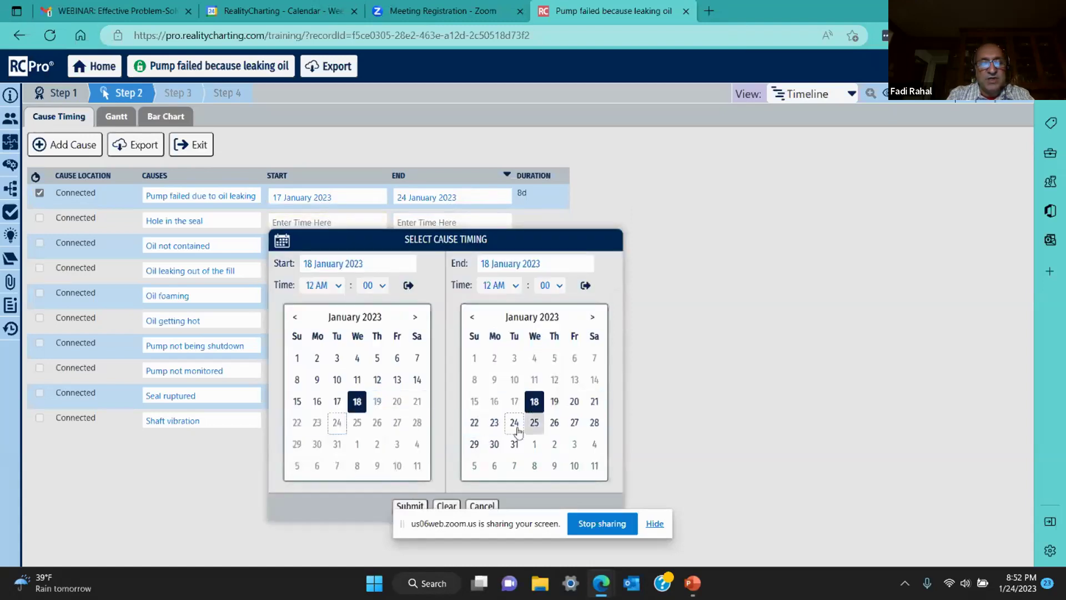
click(410, 506)
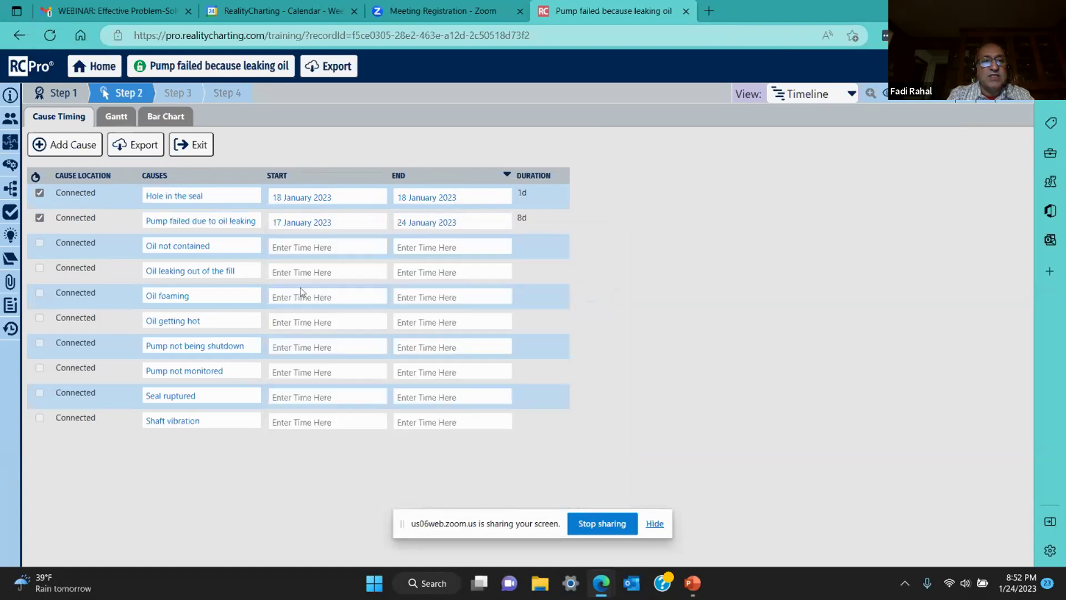
Step: Set the timing of "Oil not contained" from 19 January 2023 to 20 January 2023
click(303, 247)
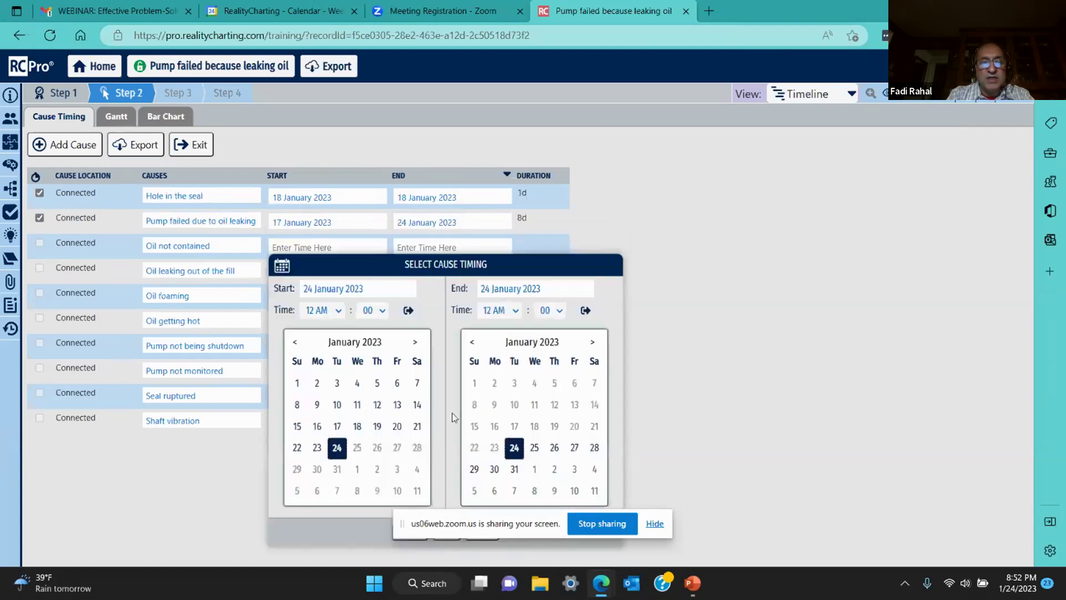
click(377, 428)
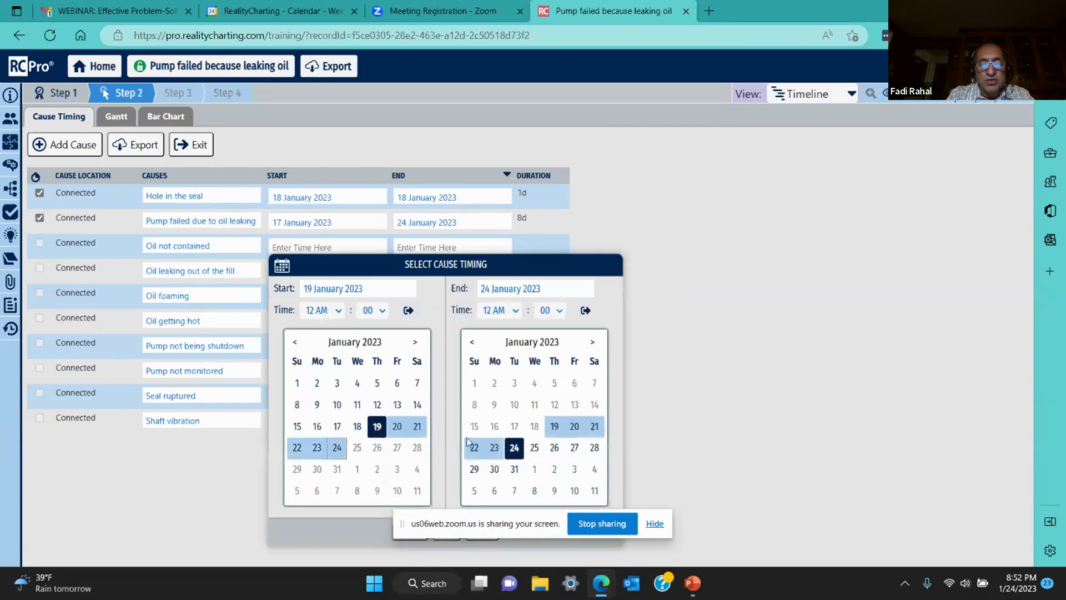
click(574, 427)
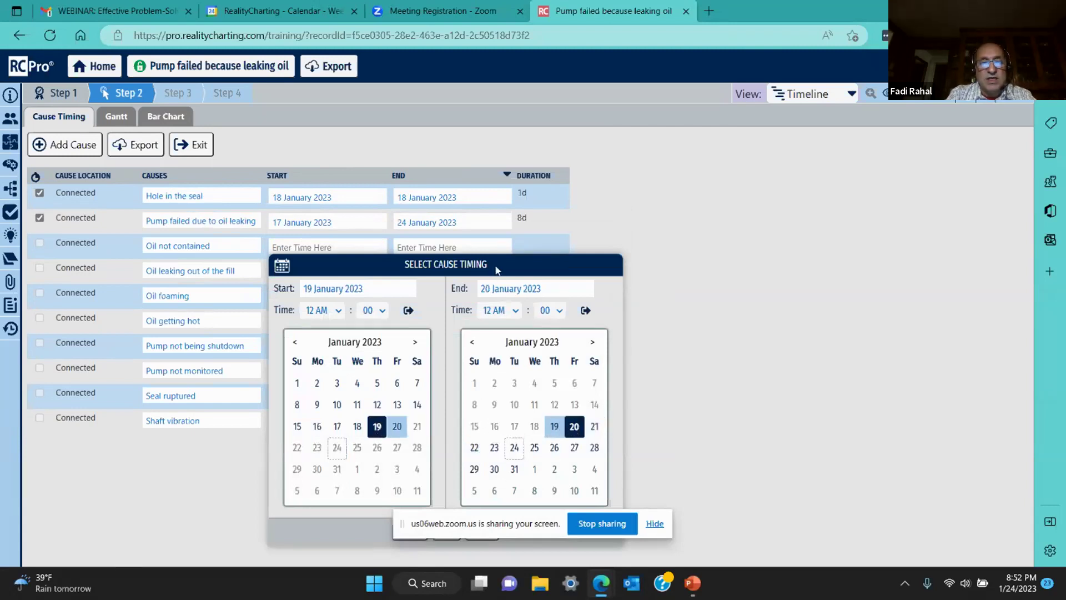
drag(542, 521, 768, 494)
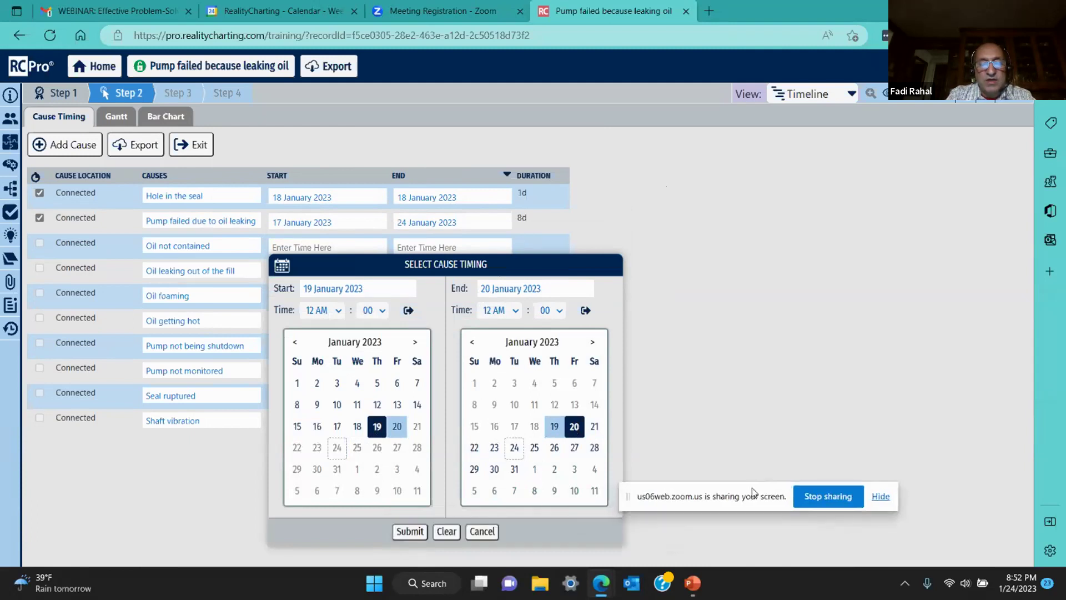
click(409, 530)
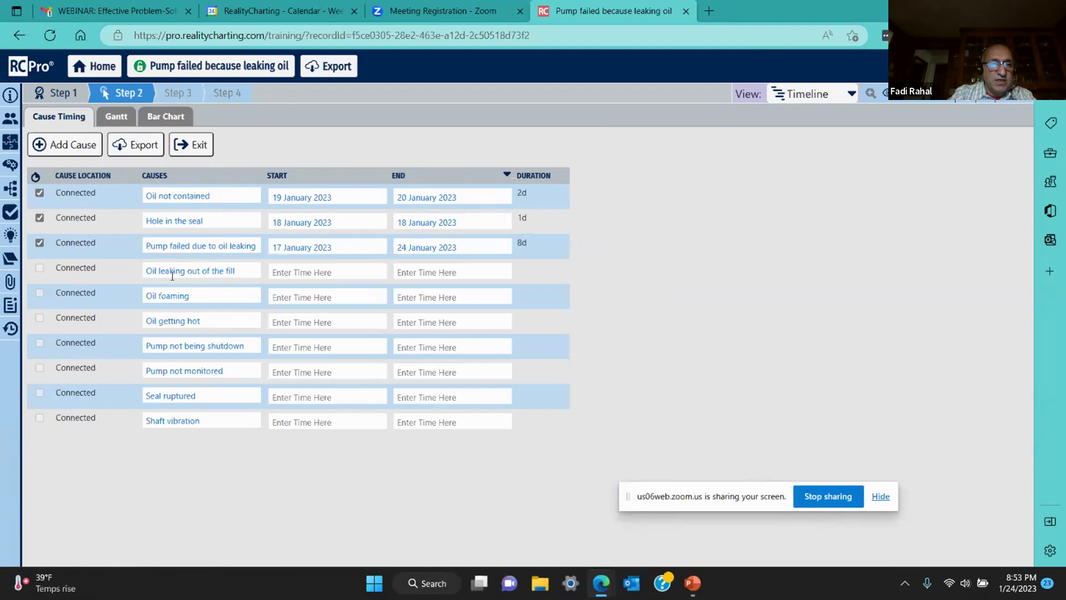
Step: Add a new cause "Oil was being delivered" to the timeline with both start and end on 21 January 2023
click(80, 148)
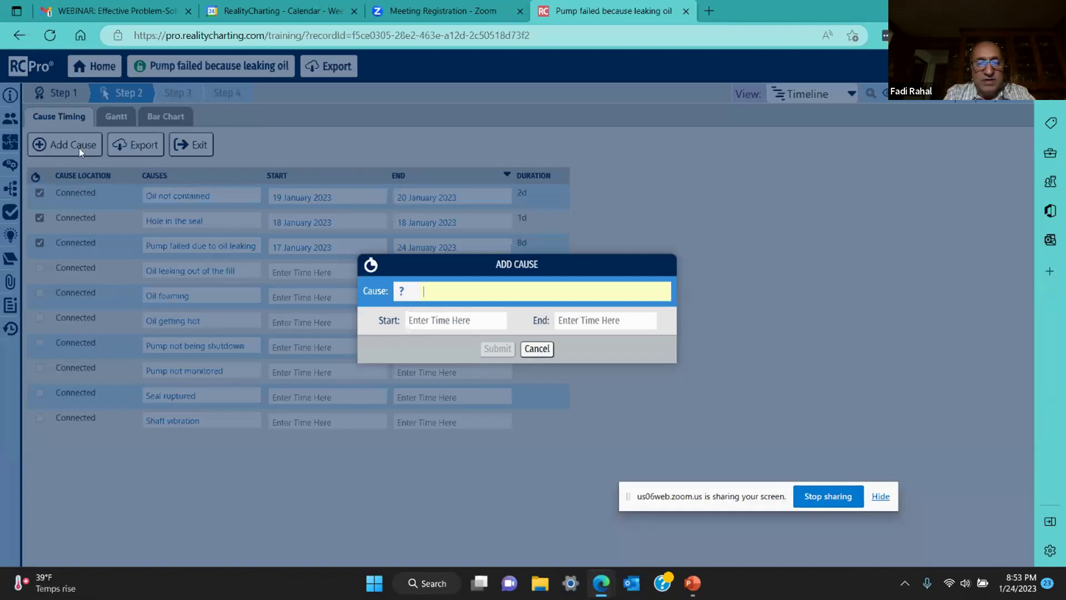
text(Lil)
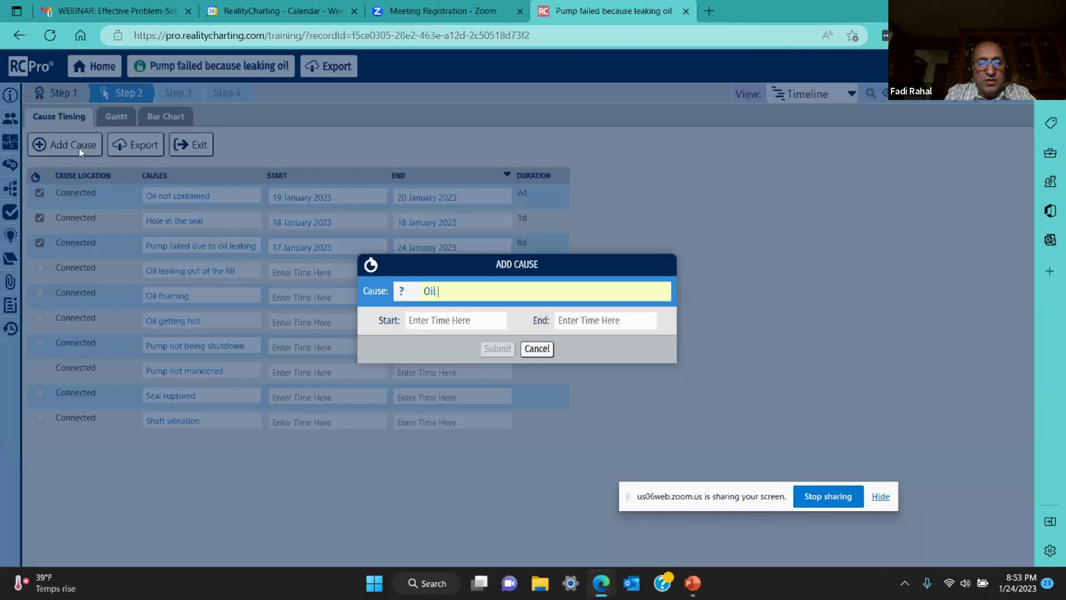
text( was be)
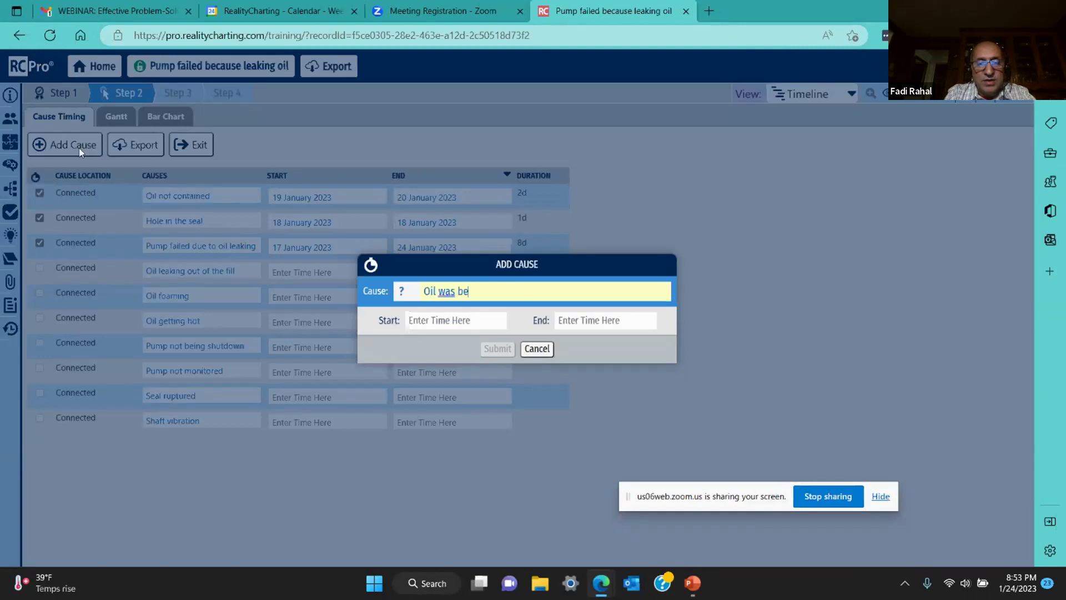
text(ing delive)
key(Tab)
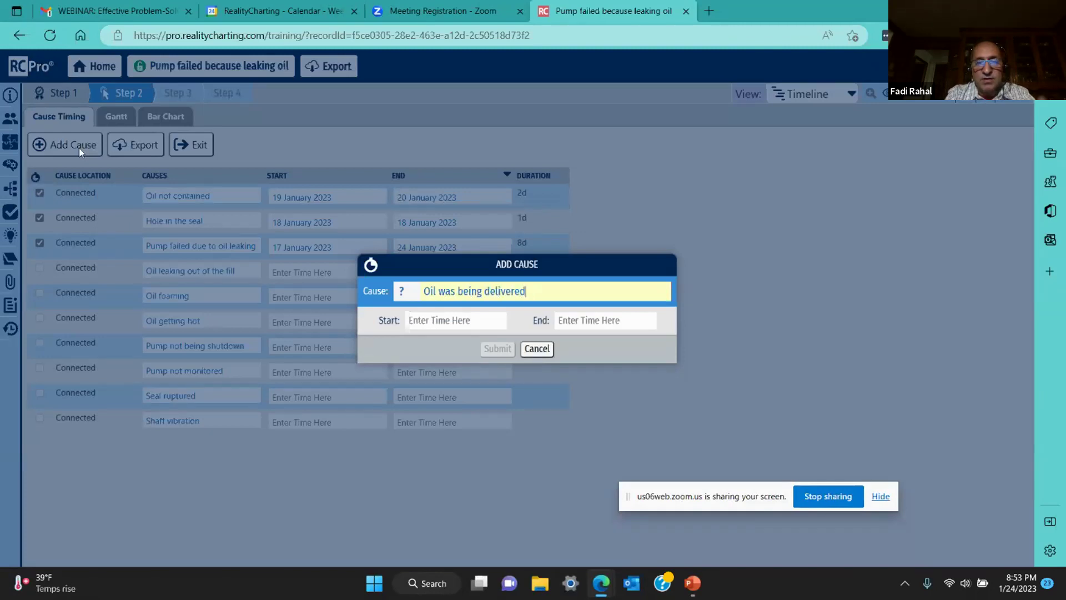
click(451, 320)
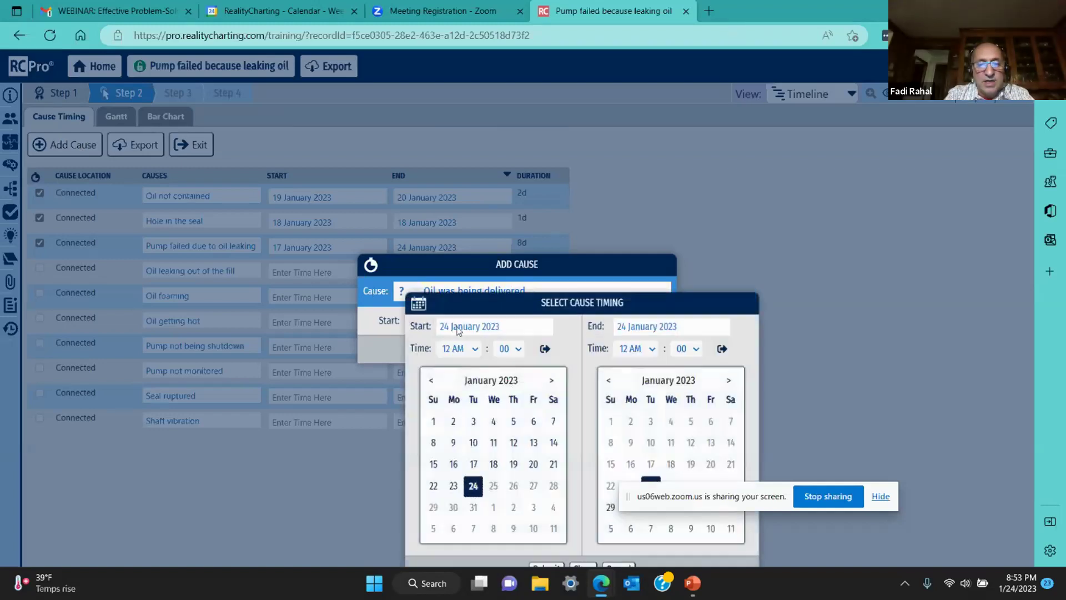
click(552, 467)
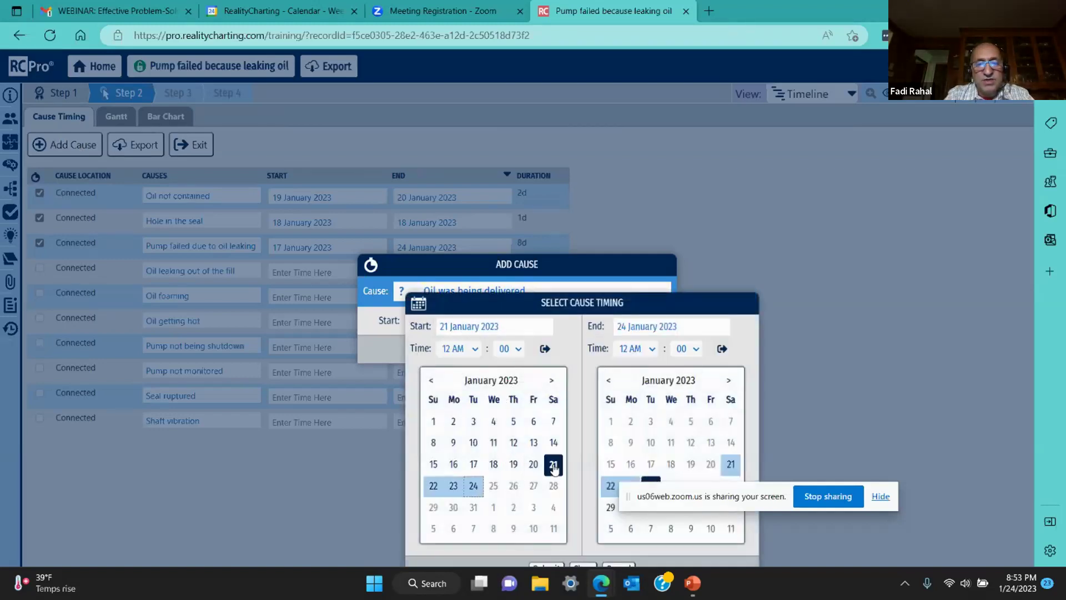
click(728, 464)
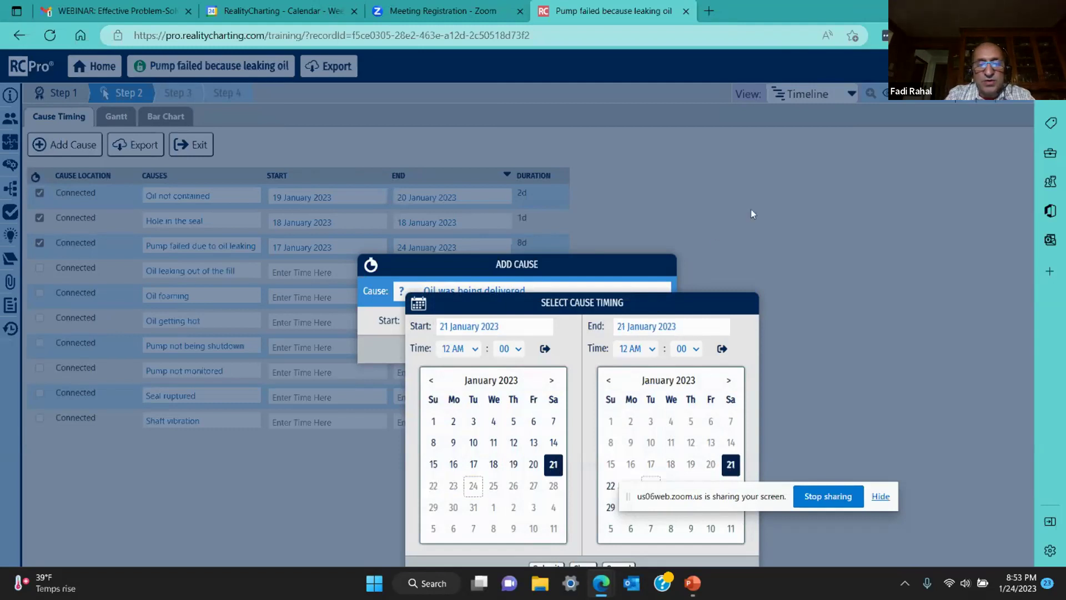
click(549, 565)
click(506, 354)
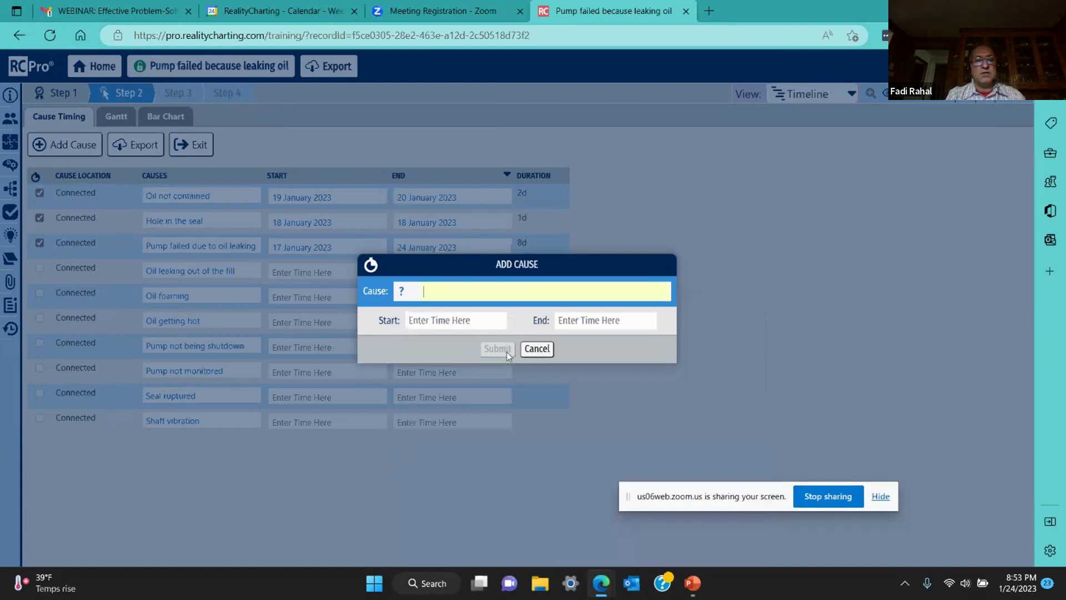
click(535, 351)
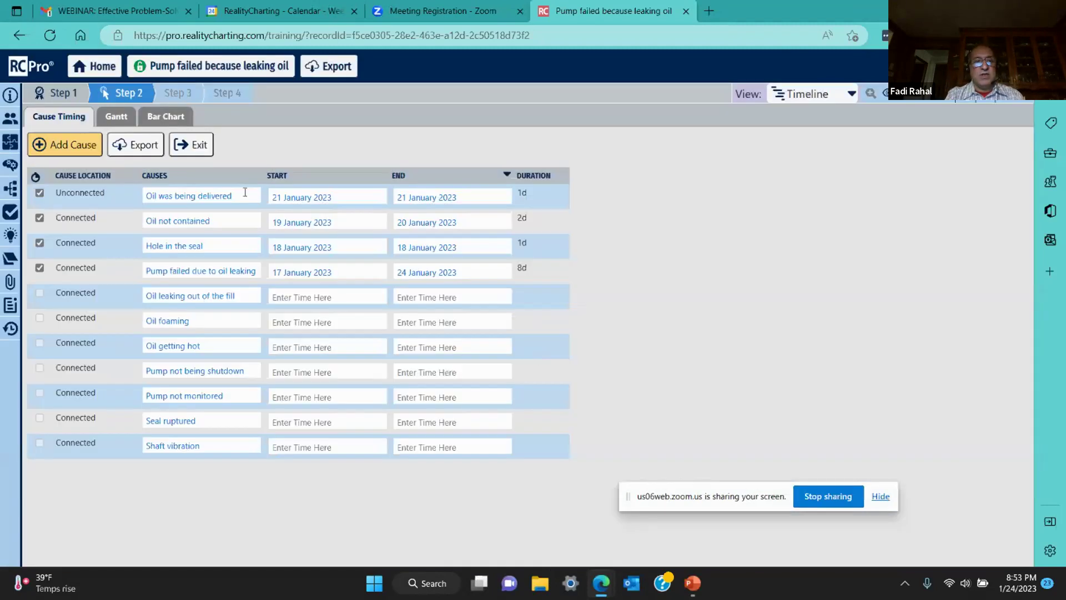
Step: View the timed causes as a Gantt chart and as a bar chart
click(116, 121)
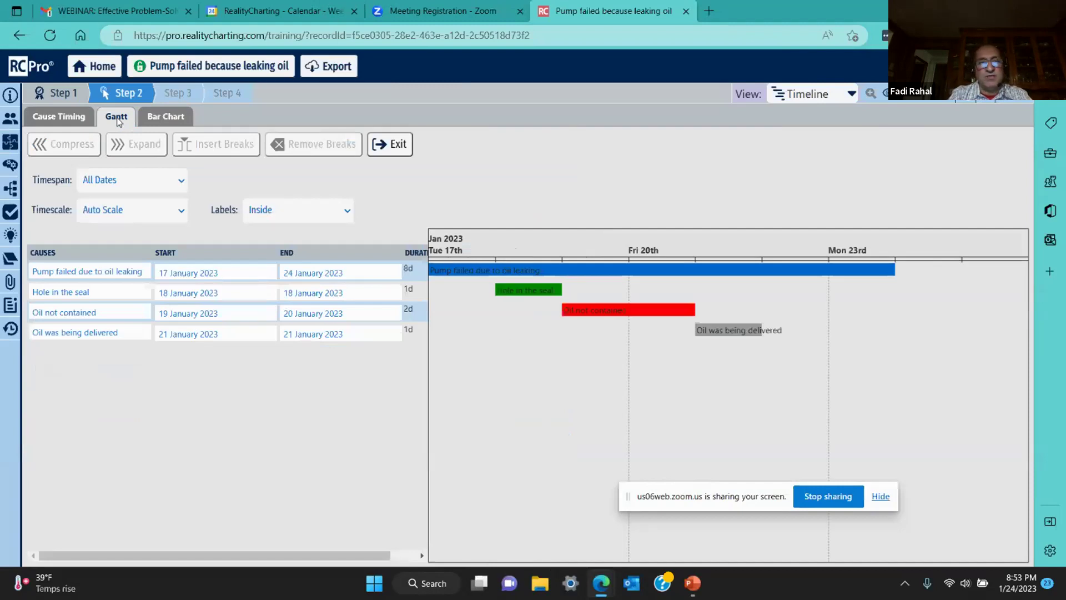
click(157, 117)
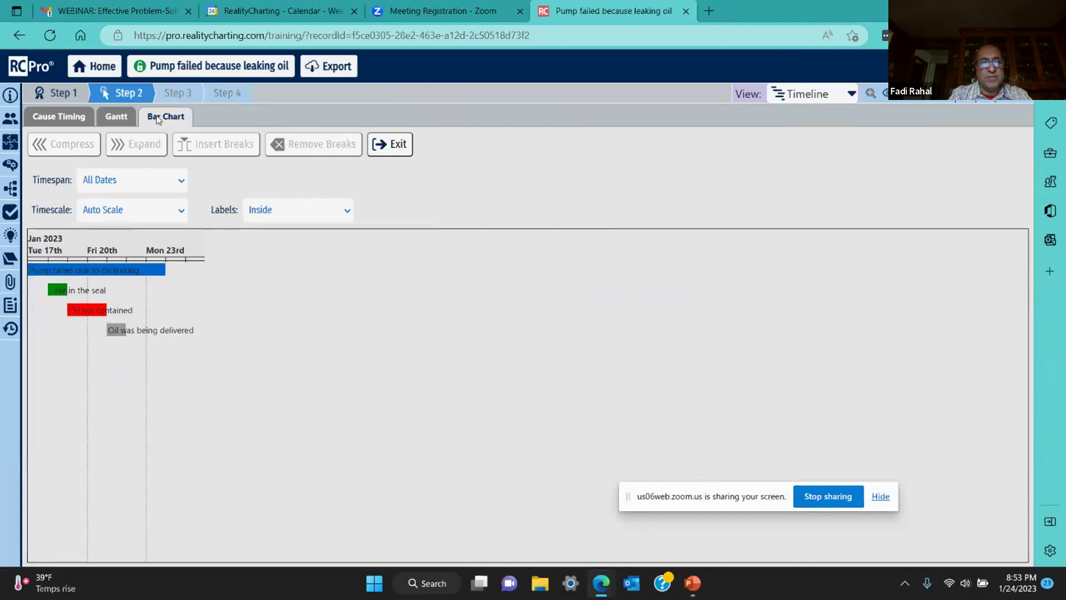
click(122, 121)
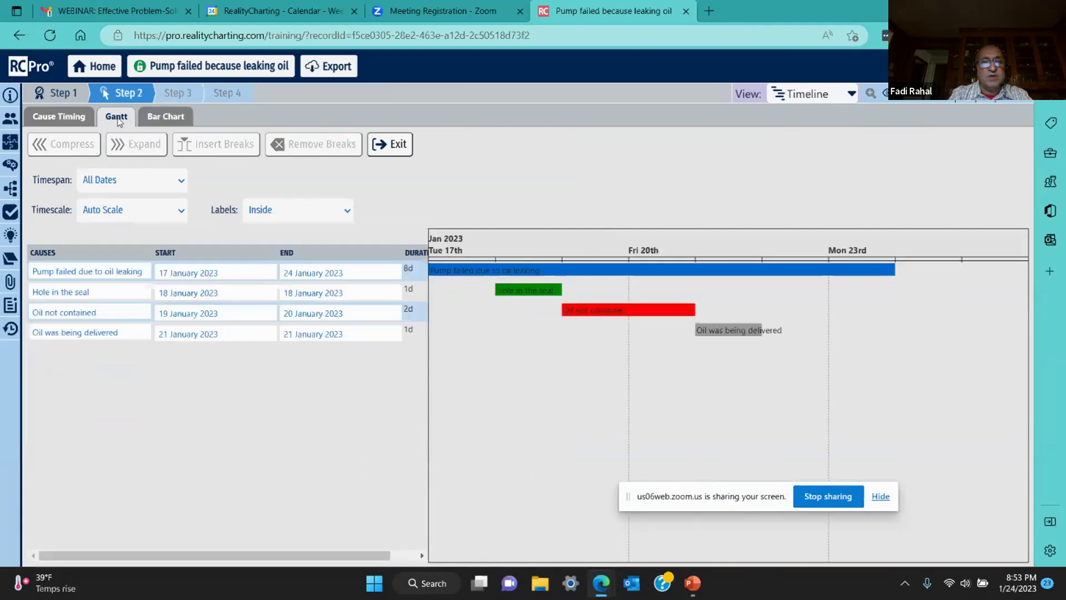
Step: Return to the Chart view and look at the collected causes in the Brainstorm holding area
click(835, 99)
click(799, 118)
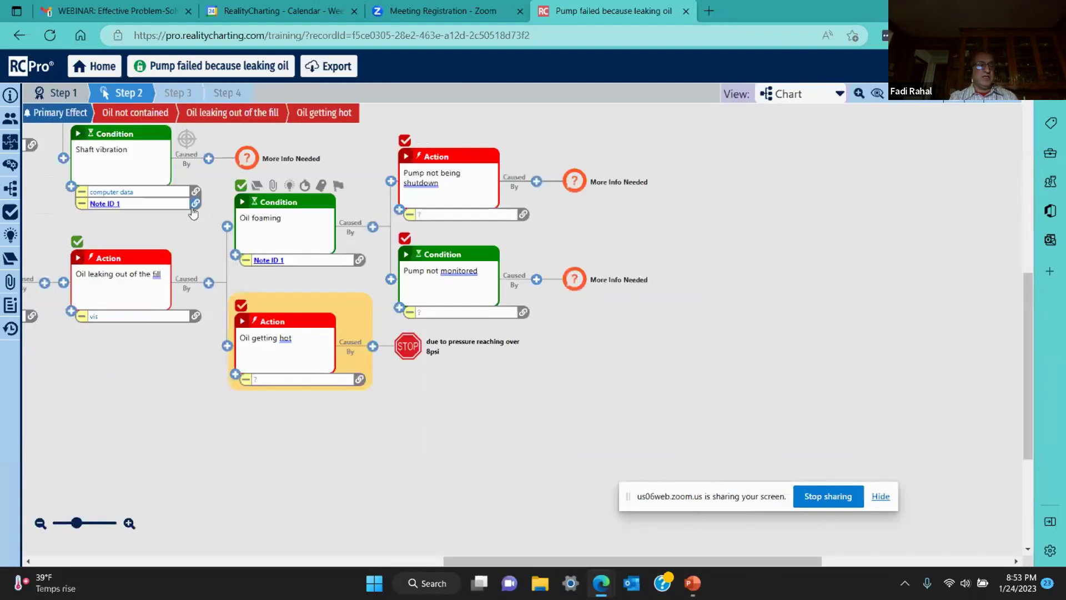
click(9, 146)
click(10, 164)
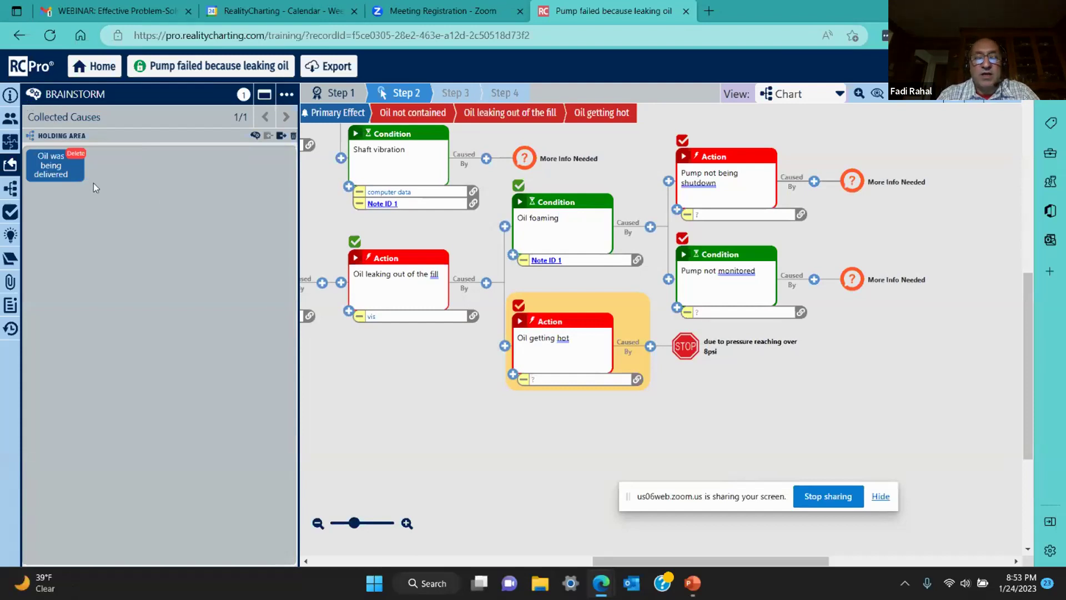
Step: Start solution generation and add the solution "Shutdown the pumps after 15 hours of straight operation" to the cause "Pump not being shutdown"
click(17, 234)
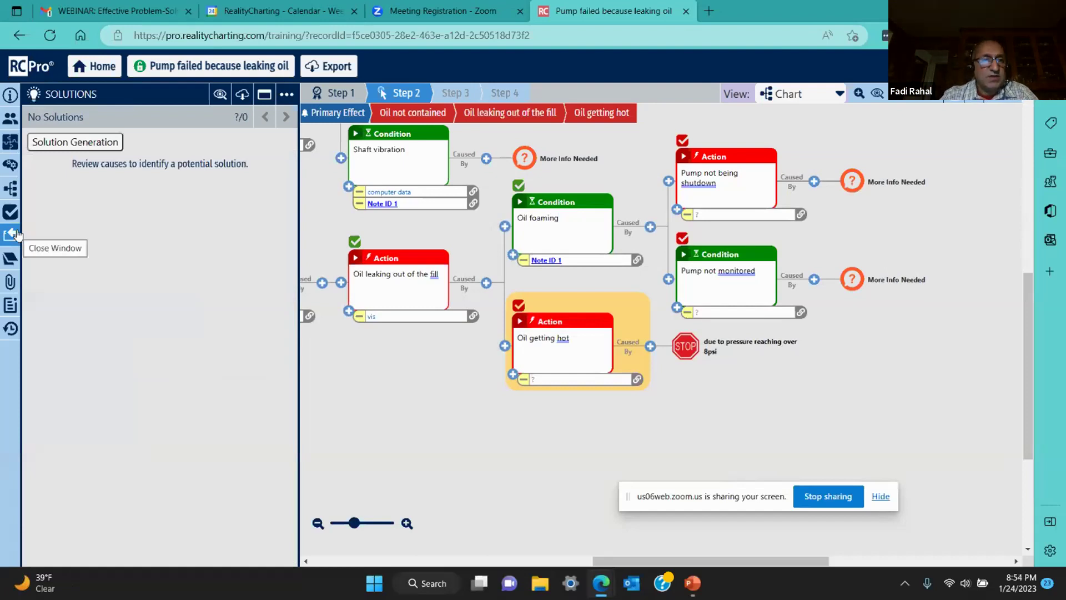
click(102, 144)
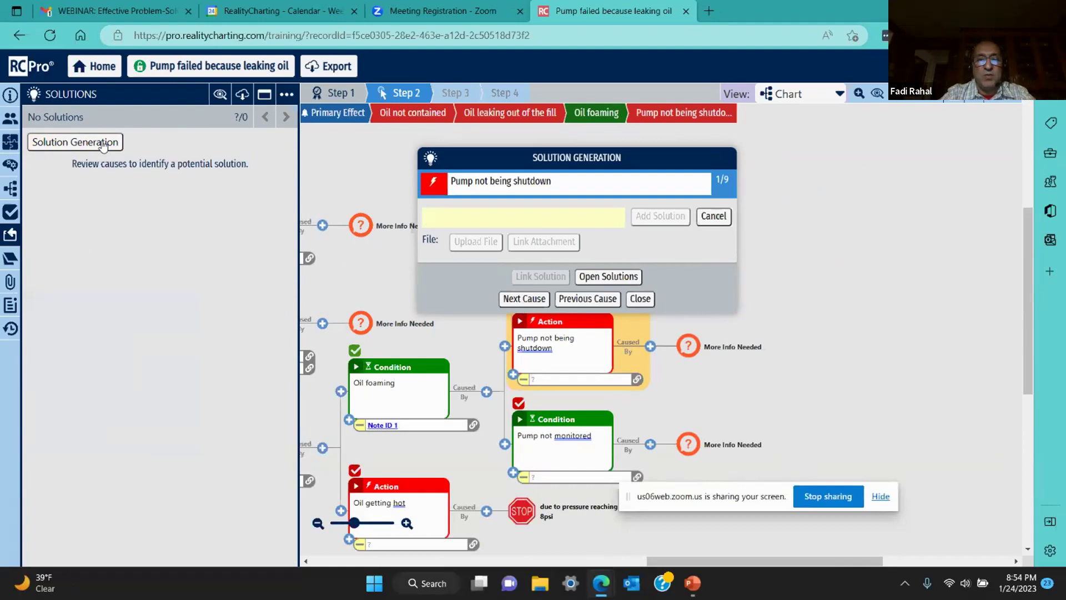
click(470, 218)
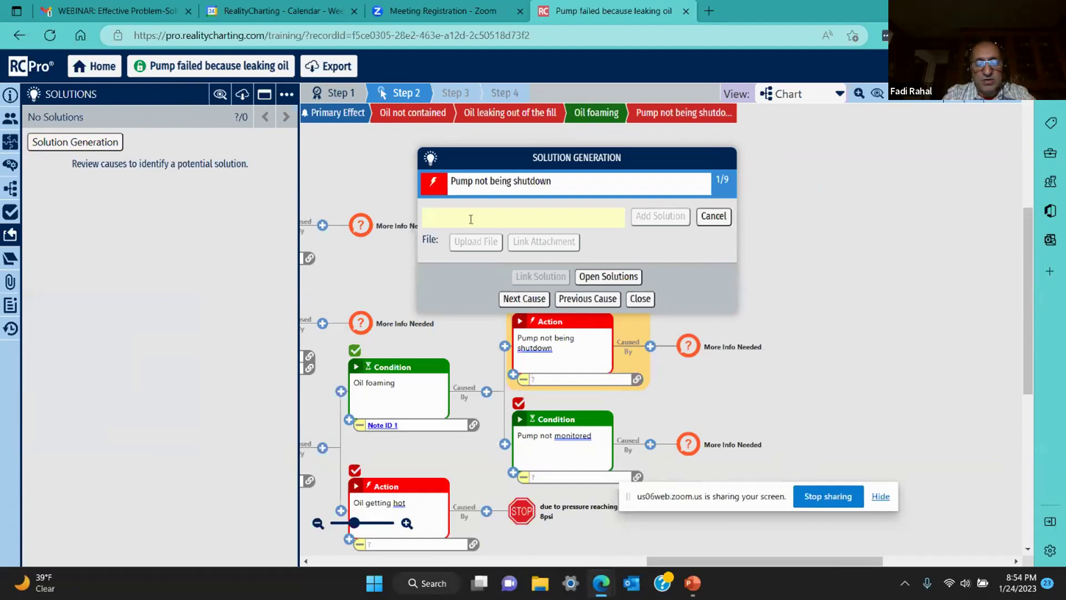
text(Shutdown)
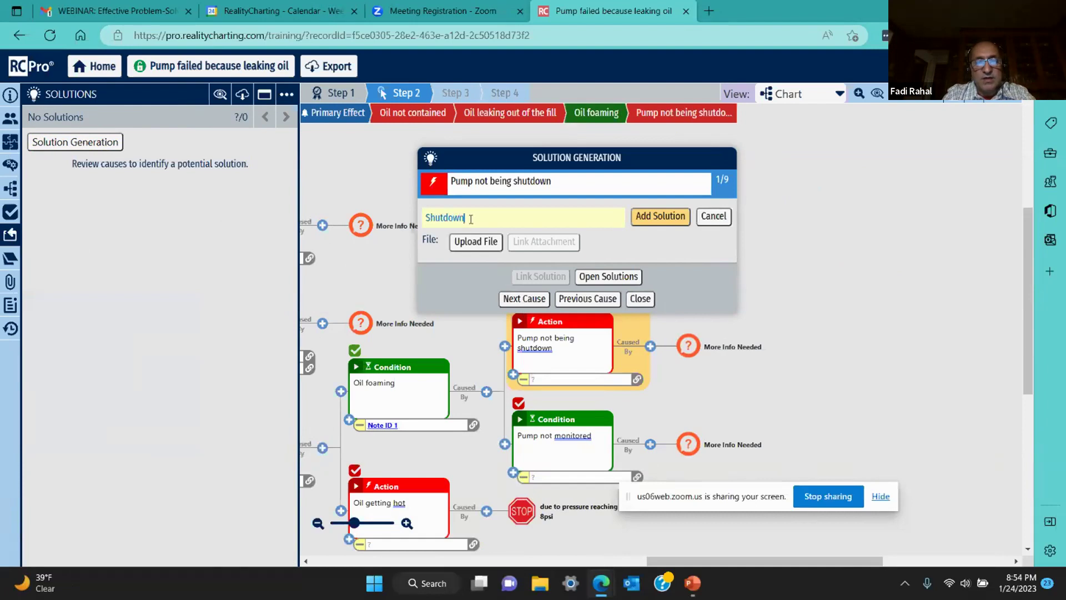
text( the pumps af)
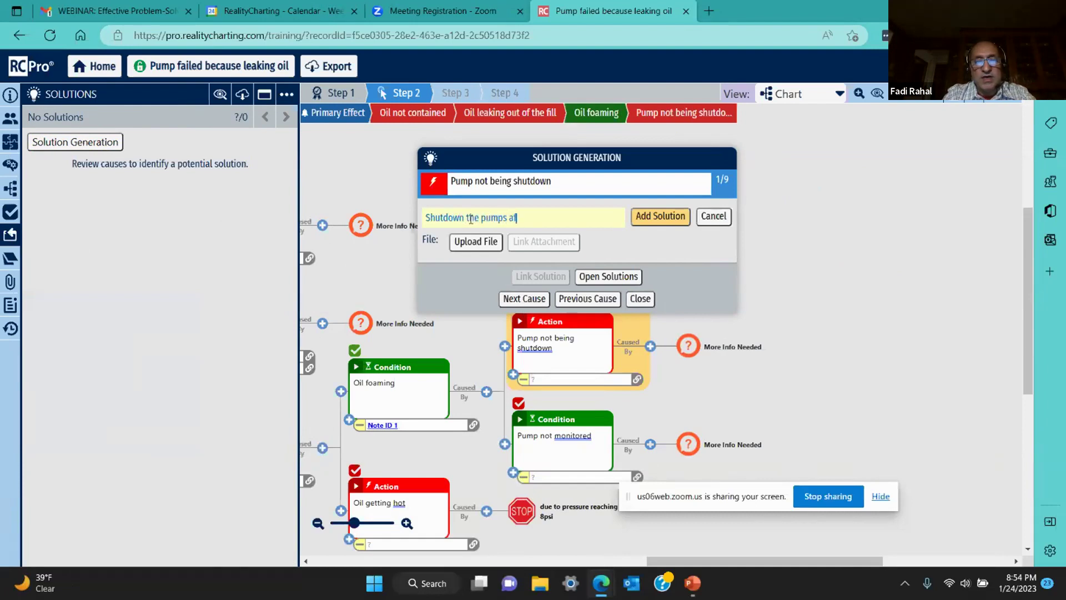
text(ter 15 hours of straight operation)
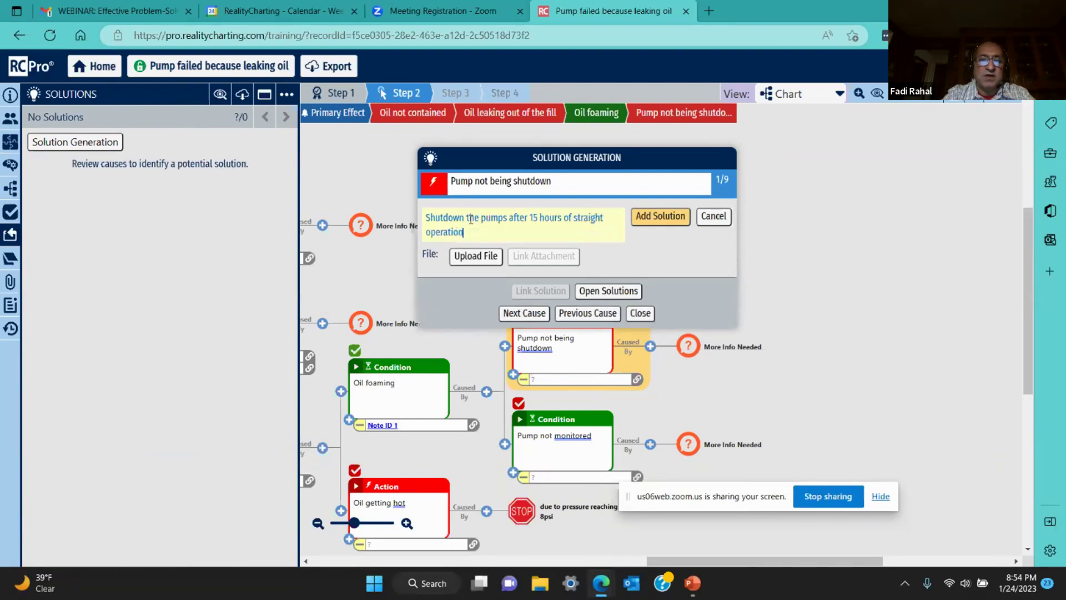
click(661, 219)
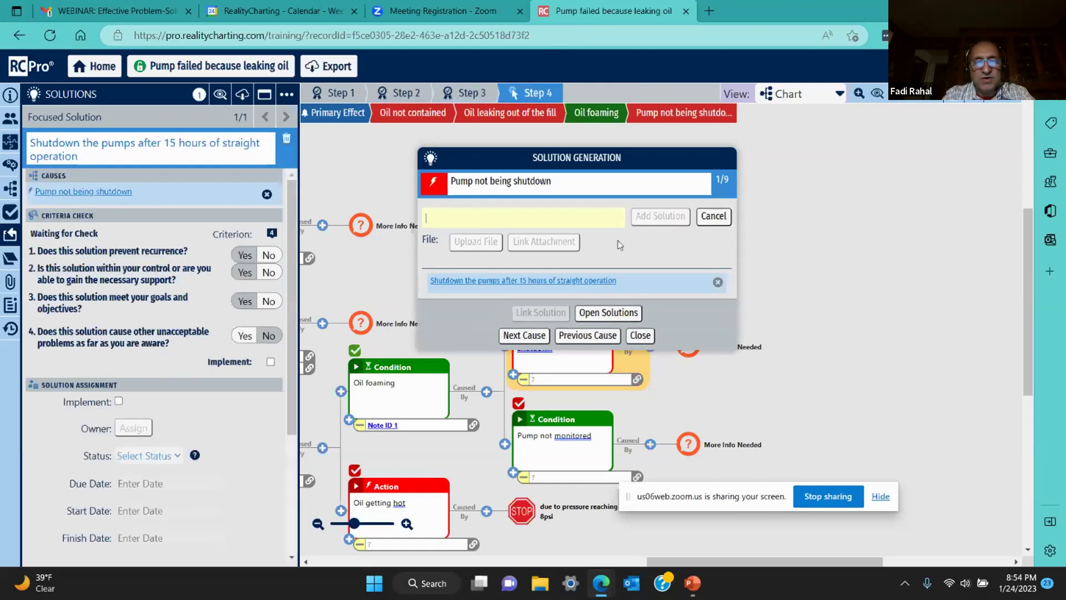
Step: Add the solution "Monitor across all THREE shift" to the next cause, "Pump not monitored"
click(519, 335)
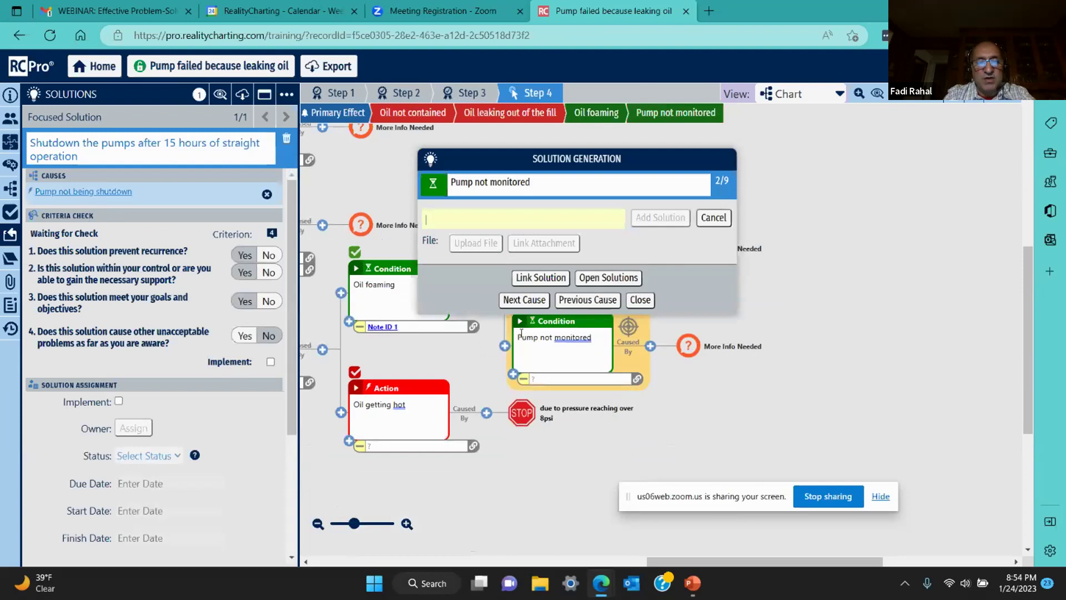
text(Monitored ac)
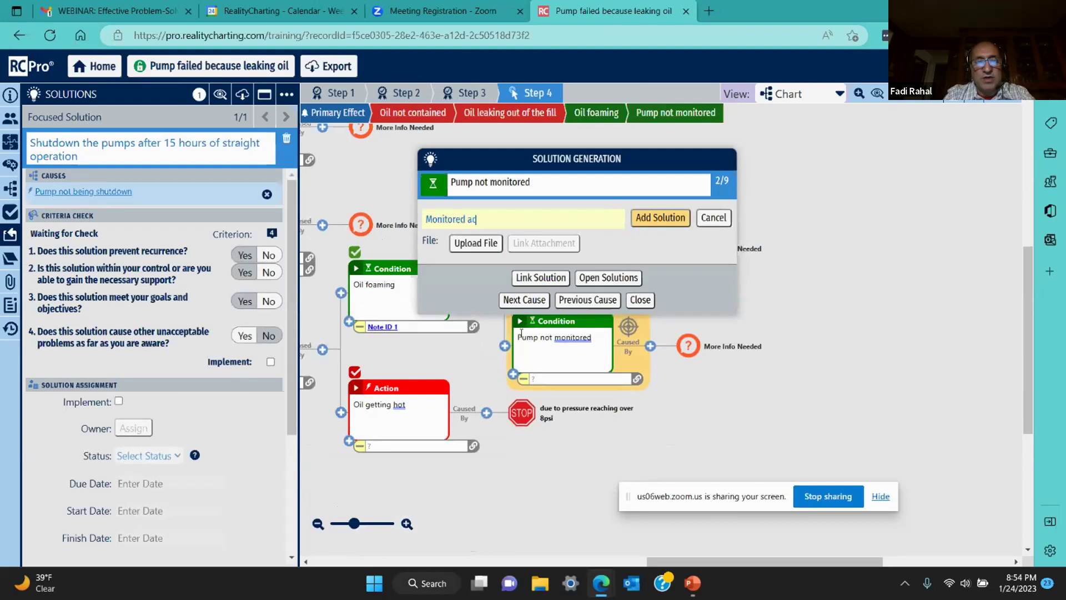
text(ross all THREE)
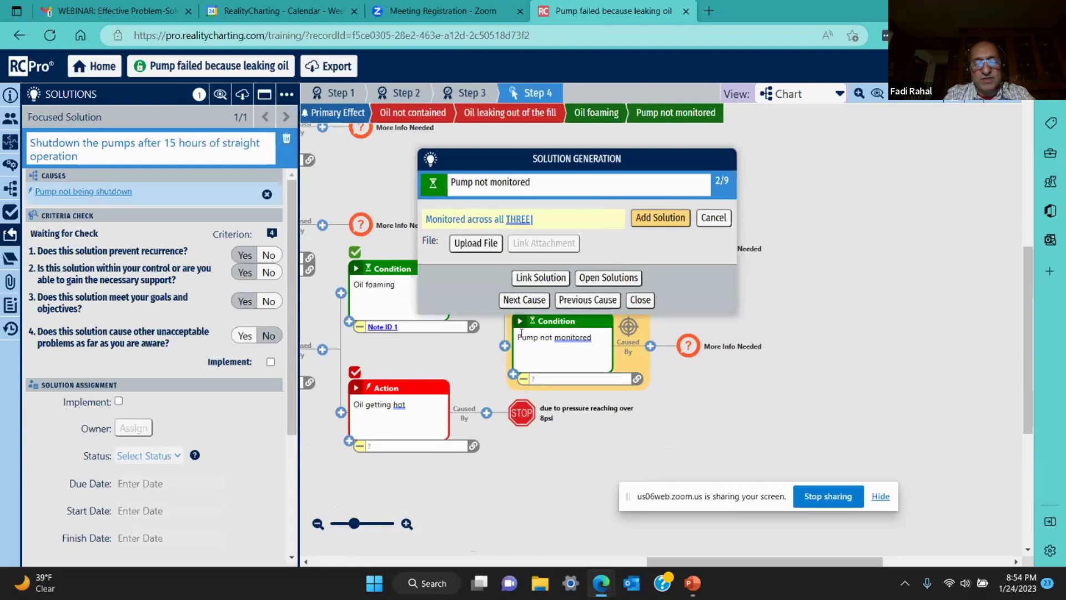
text( shift)
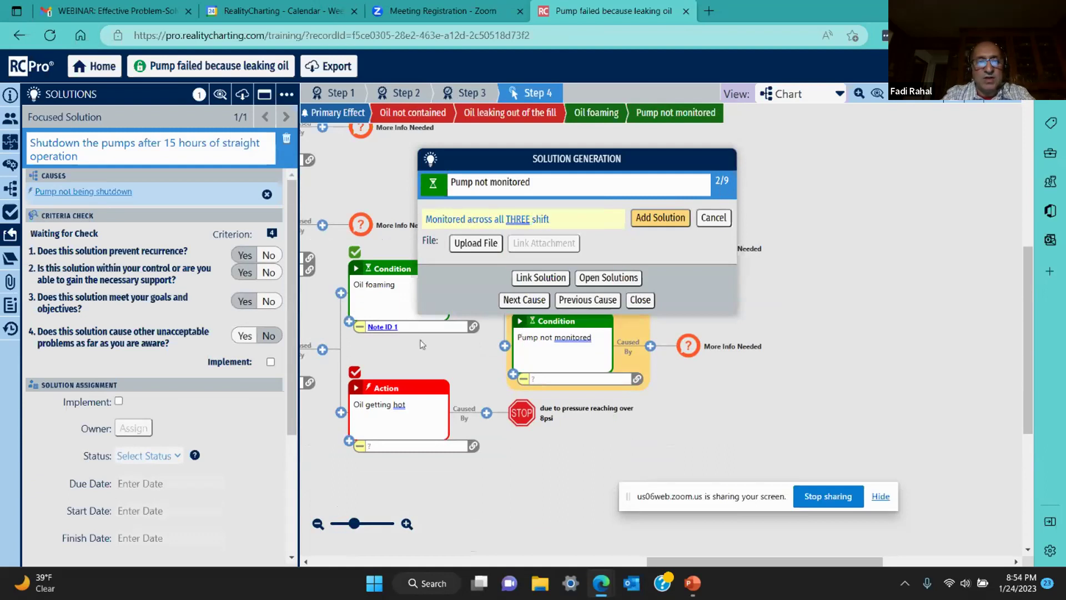
click(468, 218)
key(BackSpace)
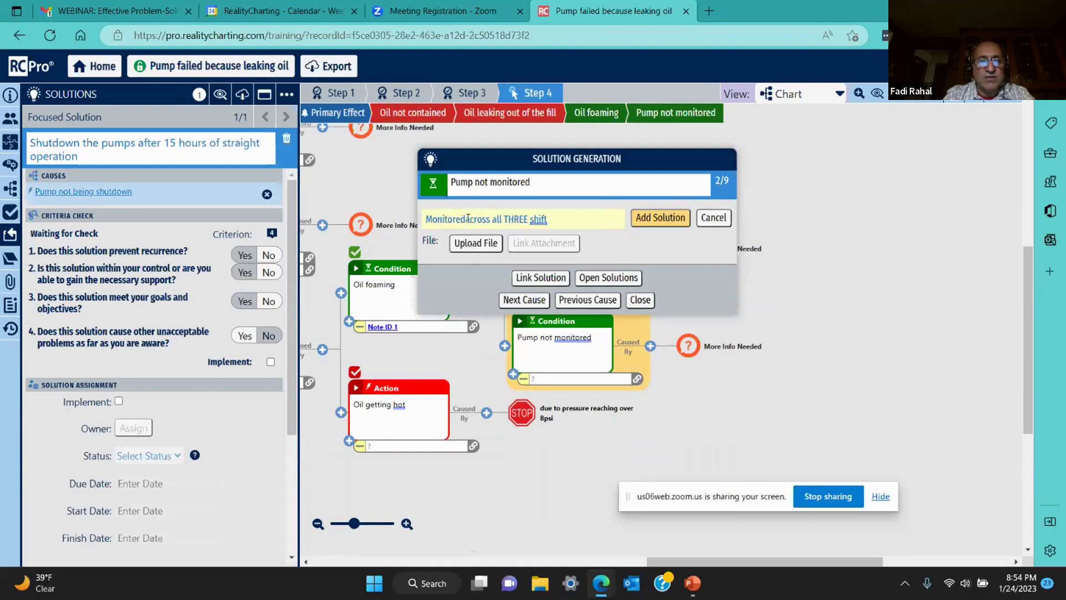
key(BackSpace)
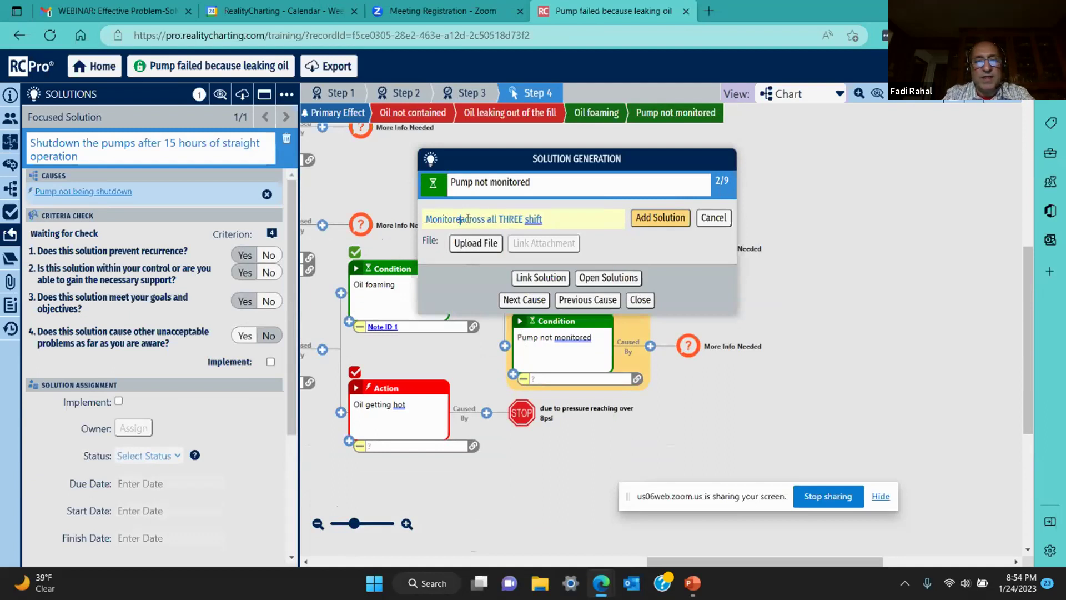
key(Return)
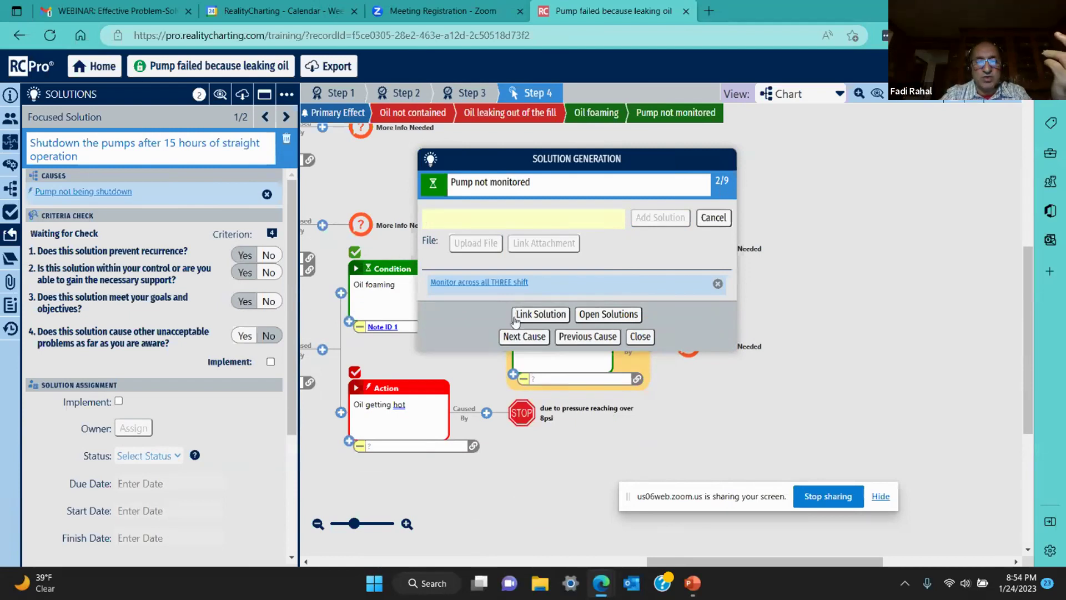
Step: Add the solution "Add anti foaming agent to oil" to the next cause, "Oil foaming"
click(525, 336)
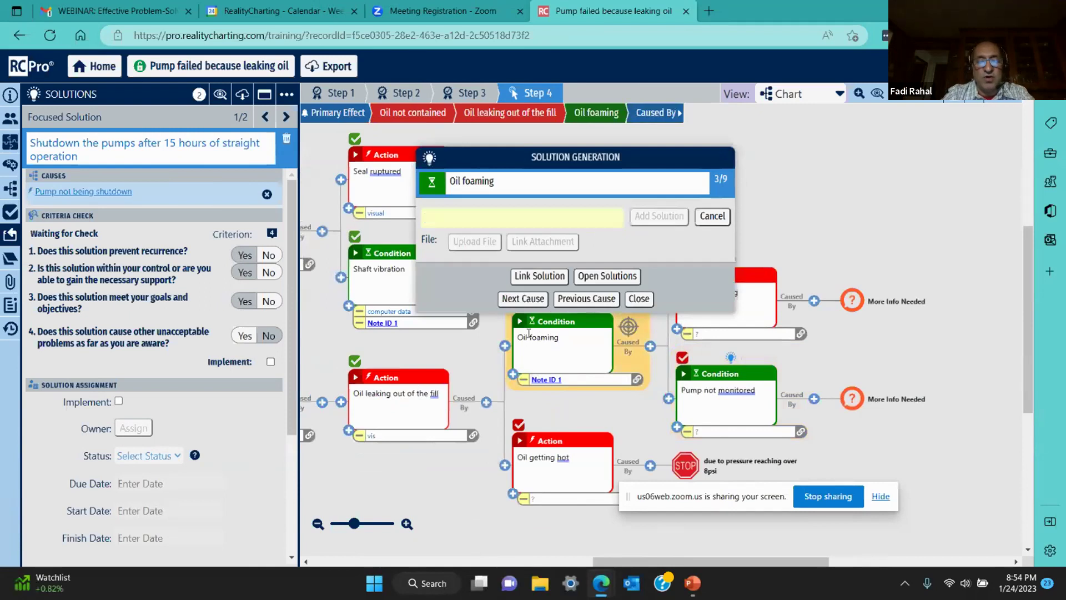
text(Add anti foaming a)
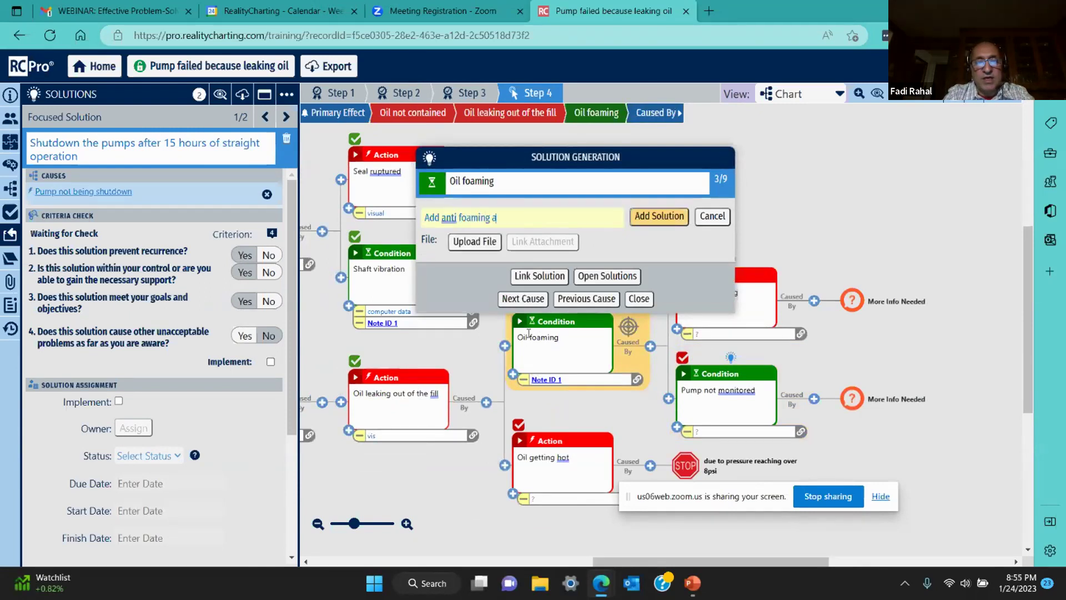
text(gaent to oil)
click(660, 217)
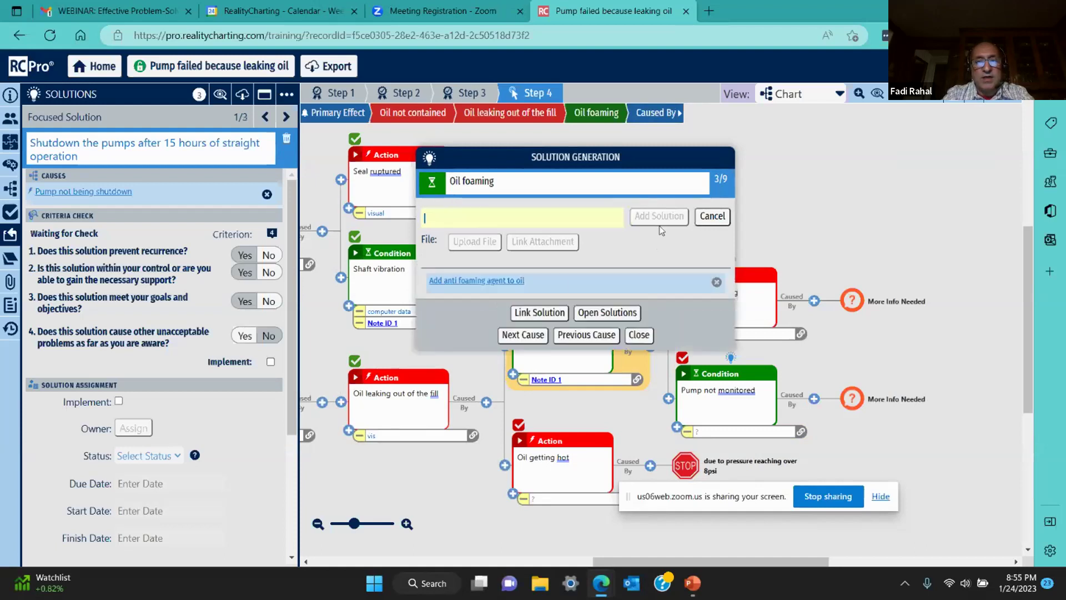
Step: Add the solution "Develop new oil that stands temp over 300deg F" to the next cause, "Oil getting hot"
click(533, 334)
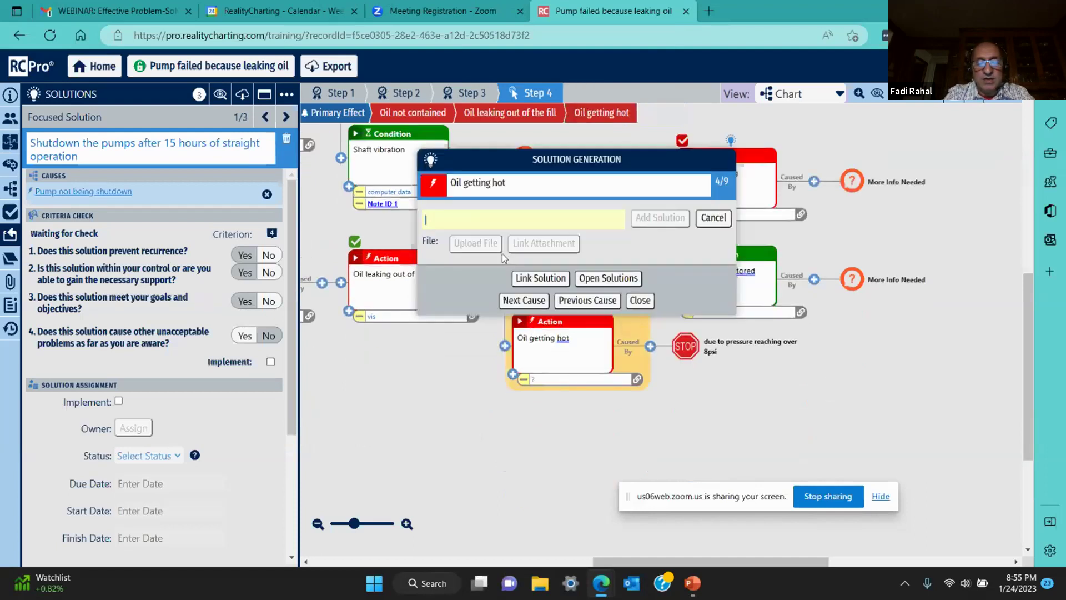
text(Develo)
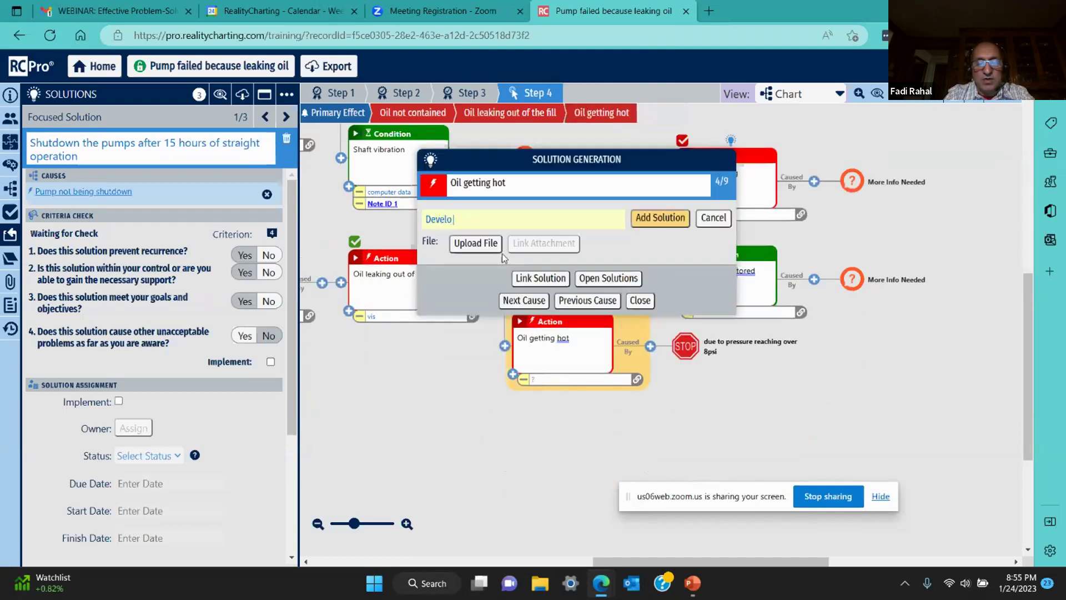
text(p new oil that)
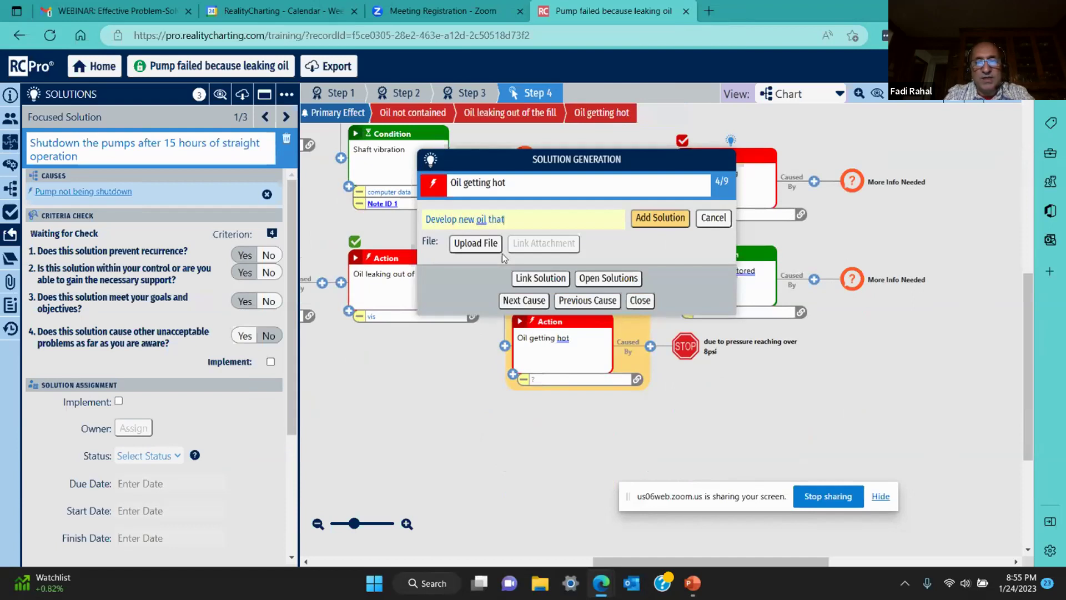
text( stands temp over 300deg F)
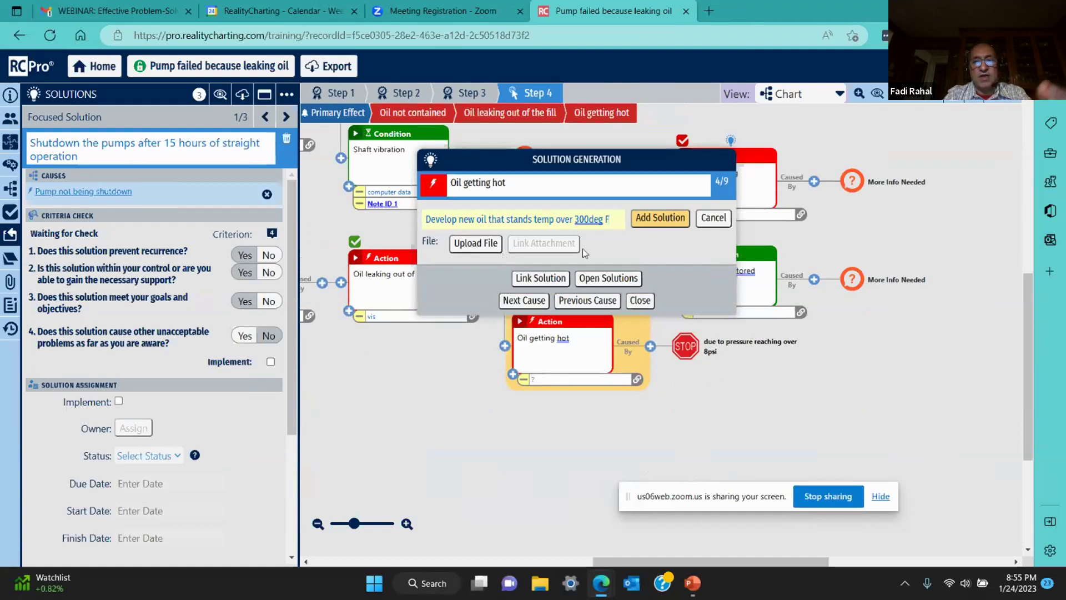
click(660, 219)
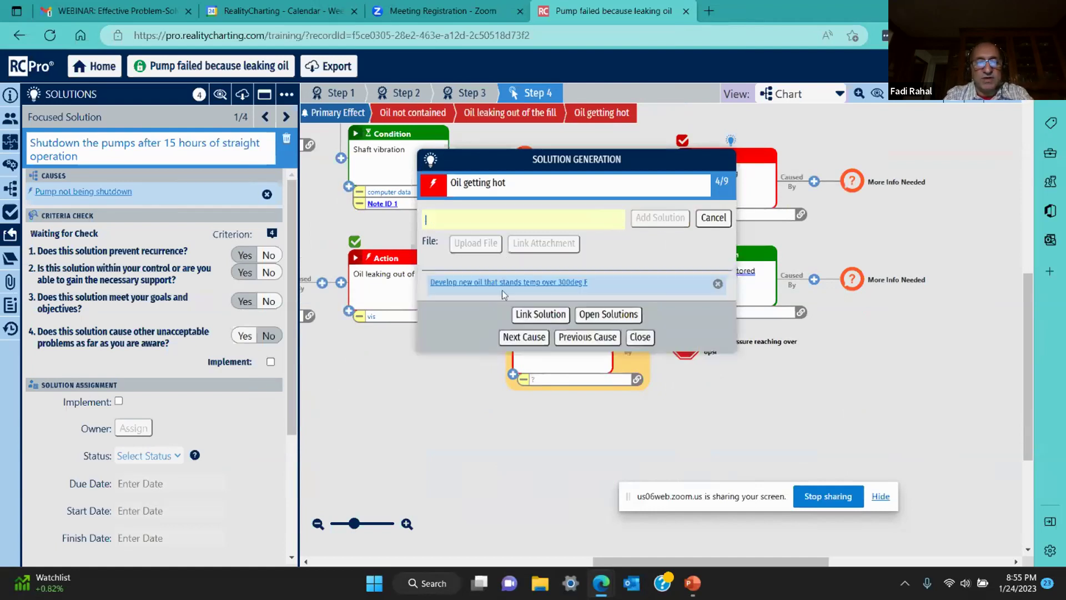
Step: Add the solution "Replace seal" to the next cause, "Seal ruptured"
click(533, 341)
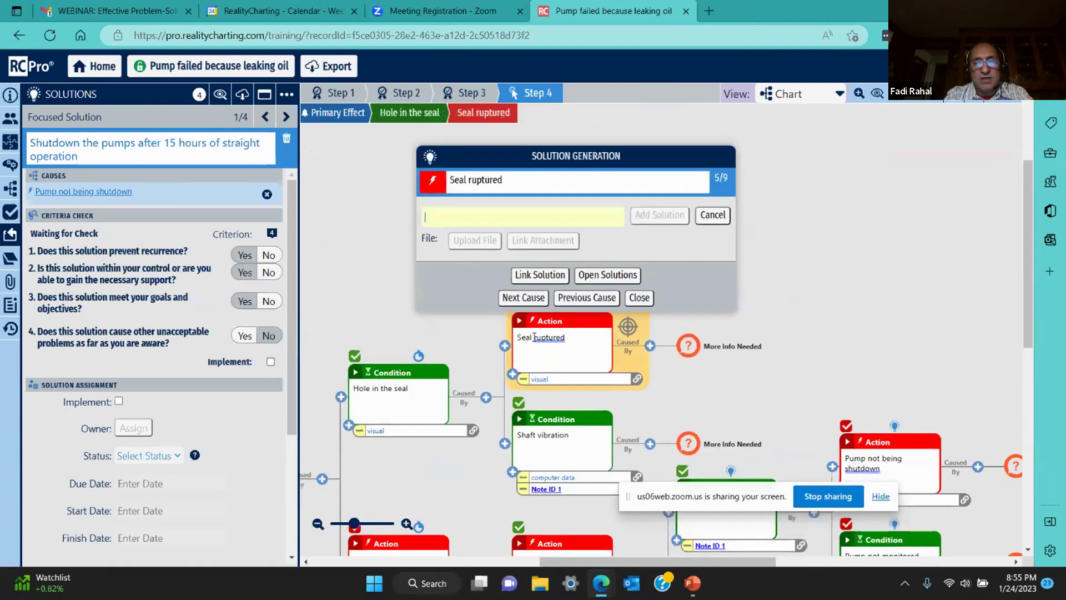
text(Repla)
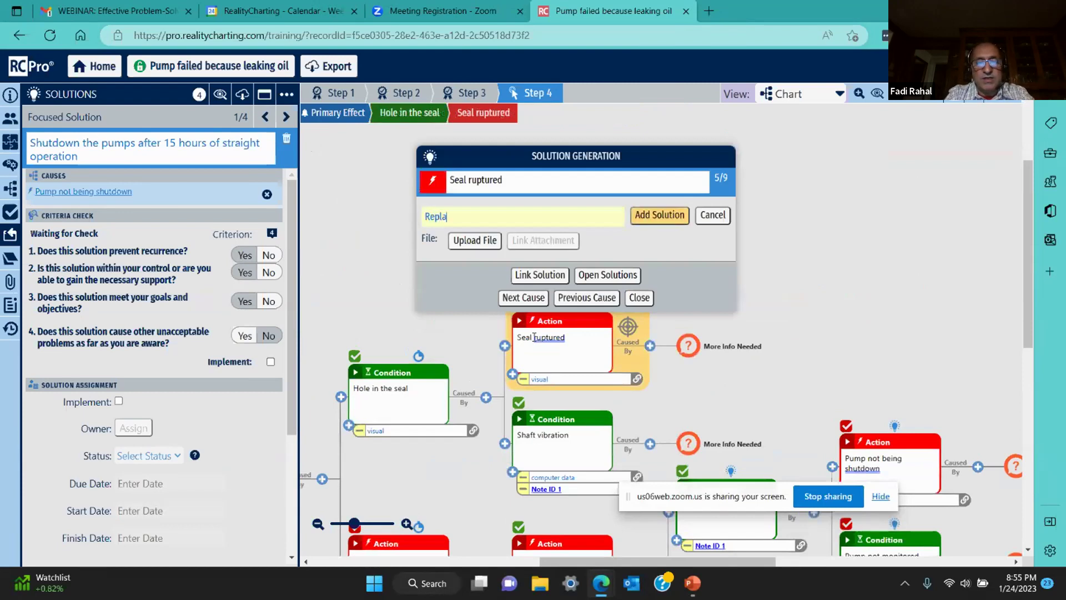
text(ce seal)
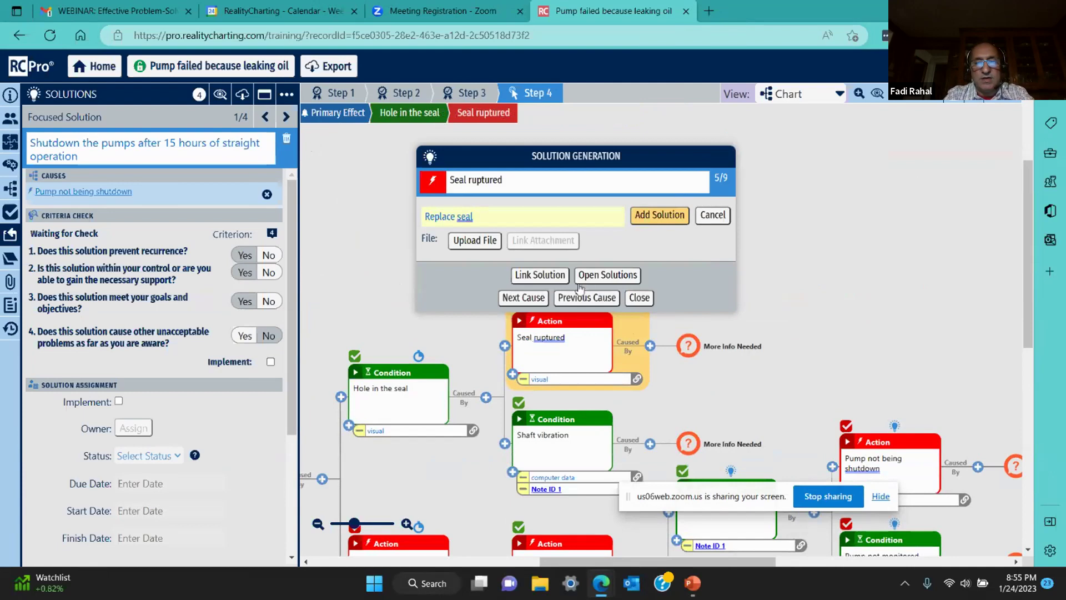
click(650, 221)
Step: Add the solution "Measure vib and determine next steps" to the next cause, "Shaft vibration"
click(529, 333)
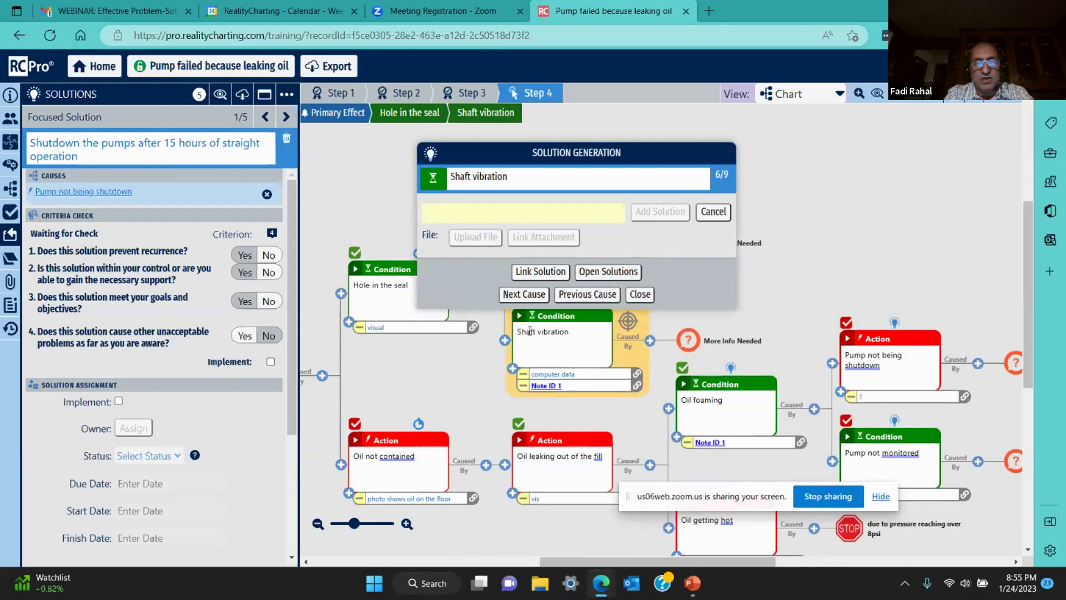
text(Measure)
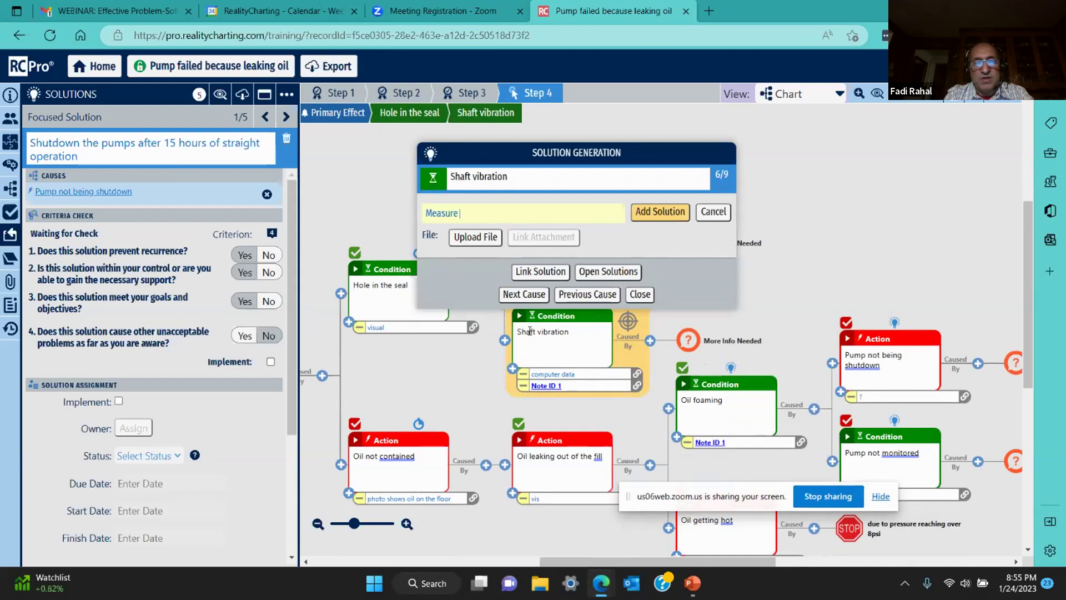
text( vib and determine next t)
key(BackSpace)
text(s)
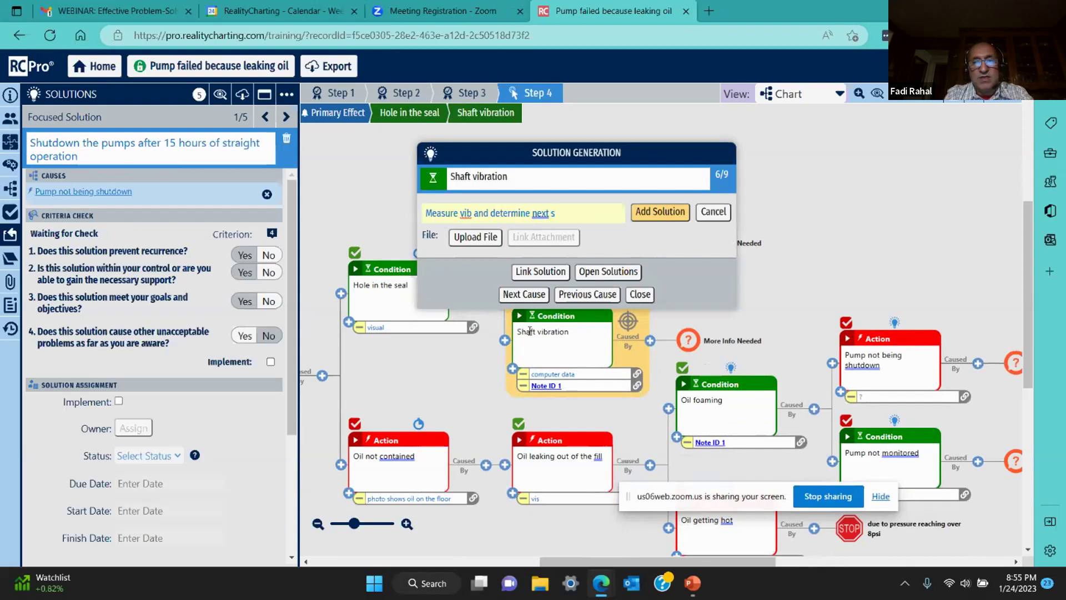
text(teps)
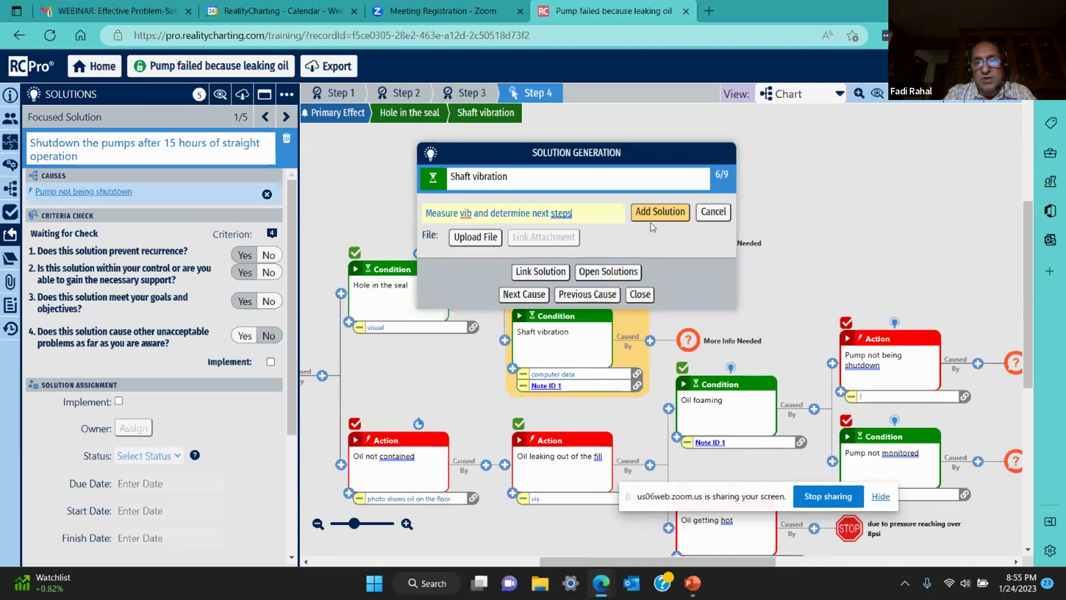
click(653, 219)
Step: Add the solution "Add cap to fill pipe" to the next cause, "Oil leaking out of the fill"
click(529, 330)
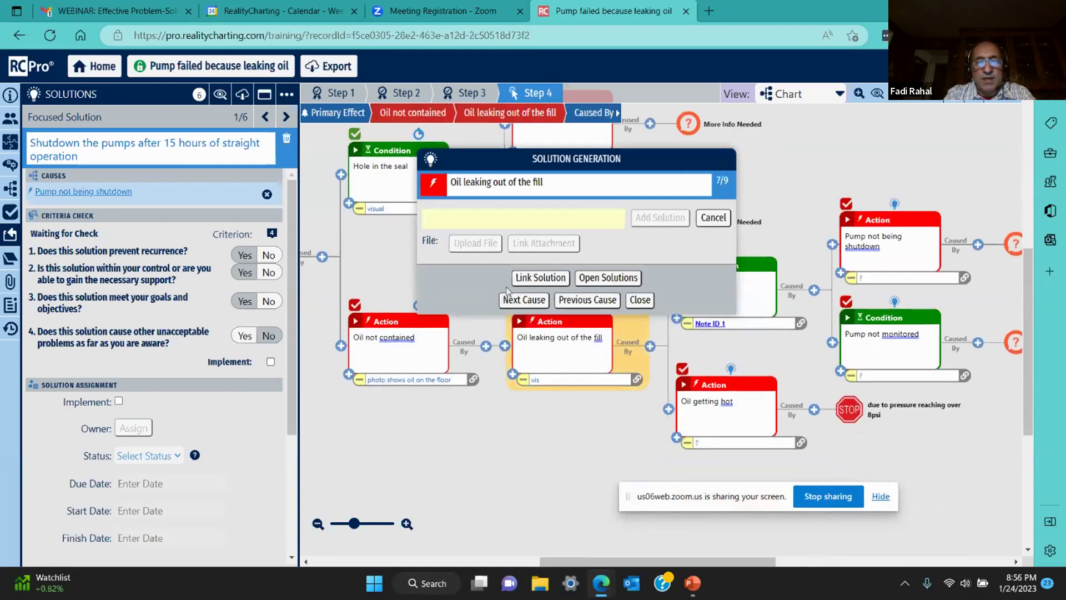
click(504, 220)
click(504, 220)
text(Add)
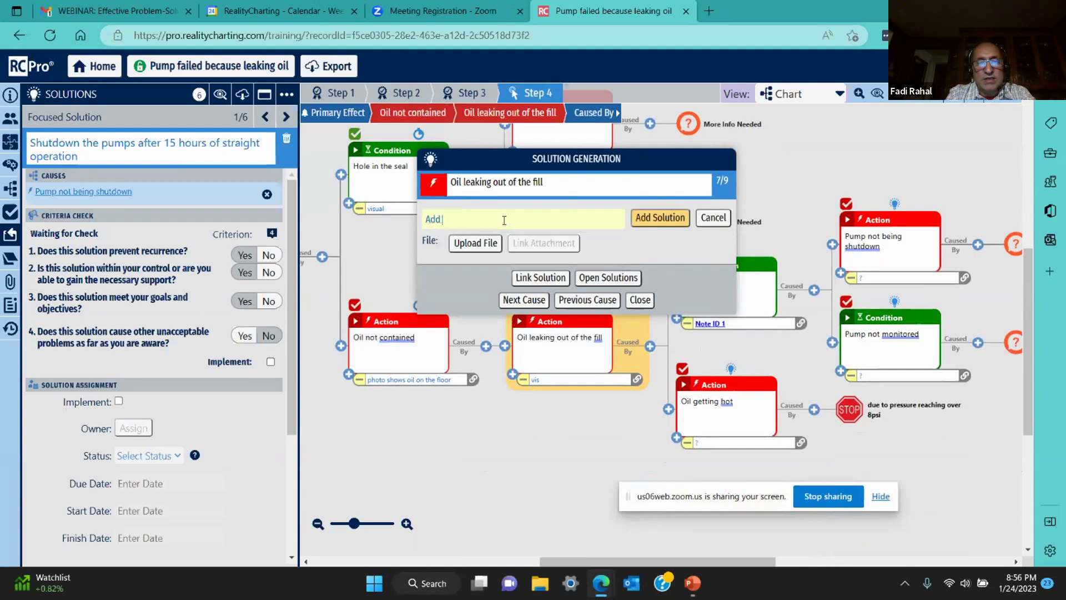
text( cap to fill pipe)
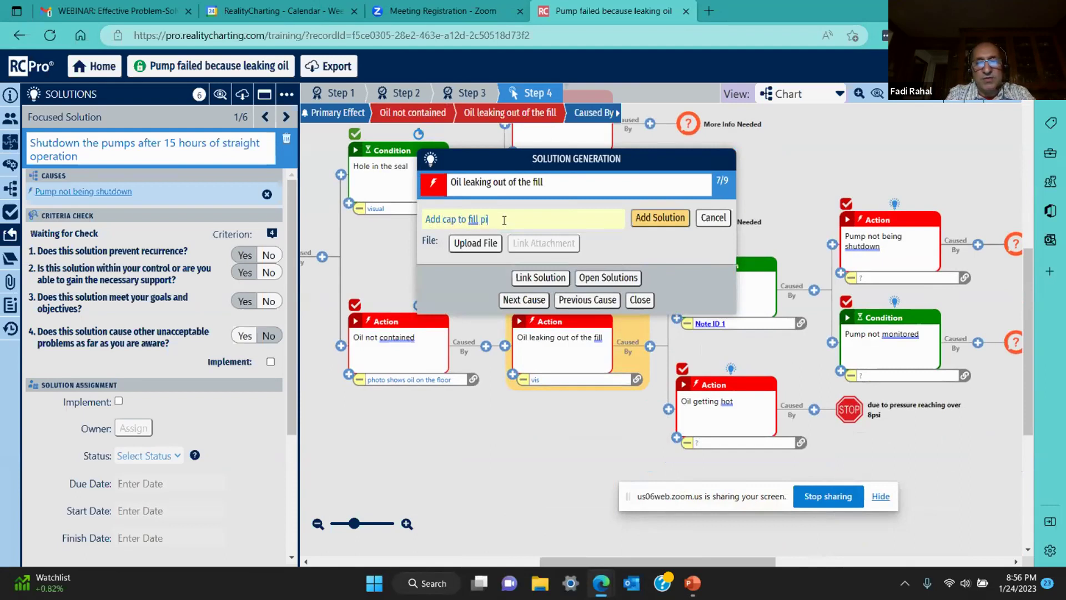
click(641, 218)
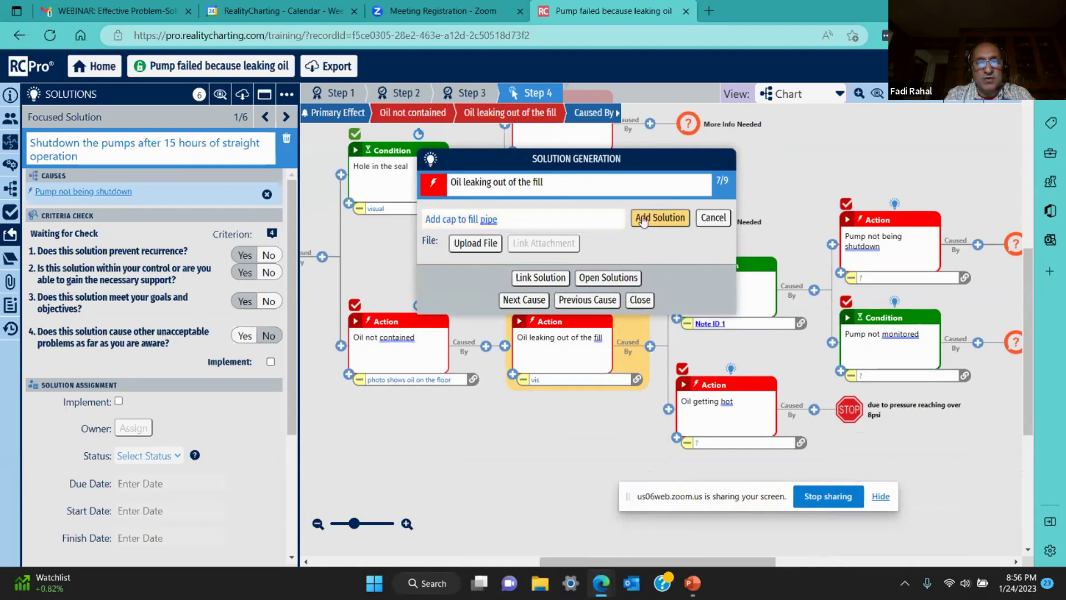
Step: Link the existing solution "Replace seal" to the next cause, "Hole in the seal"
click(523, 337)
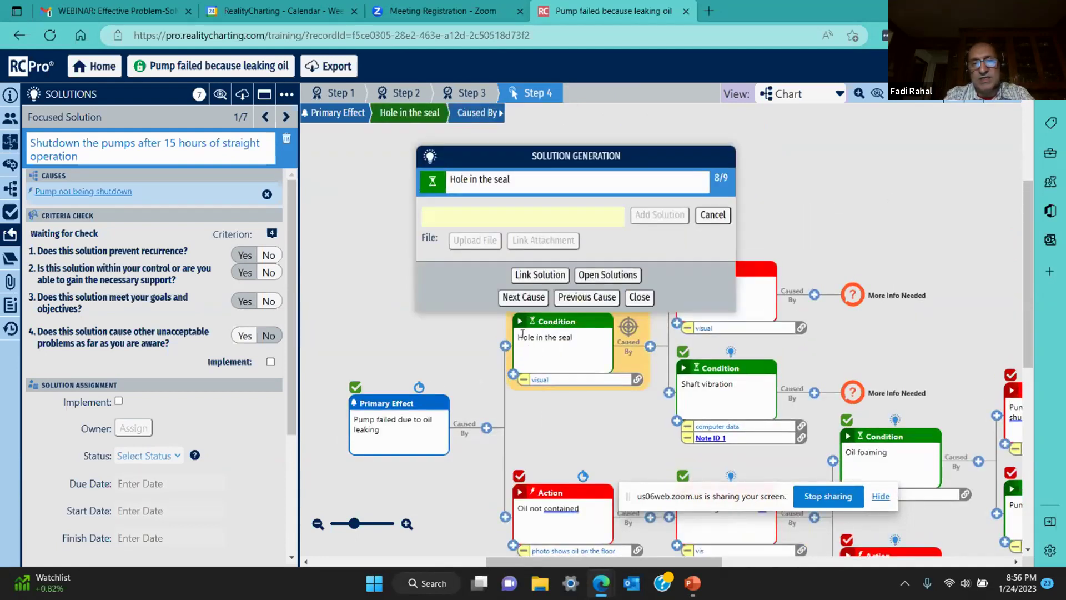
click(541, 276)
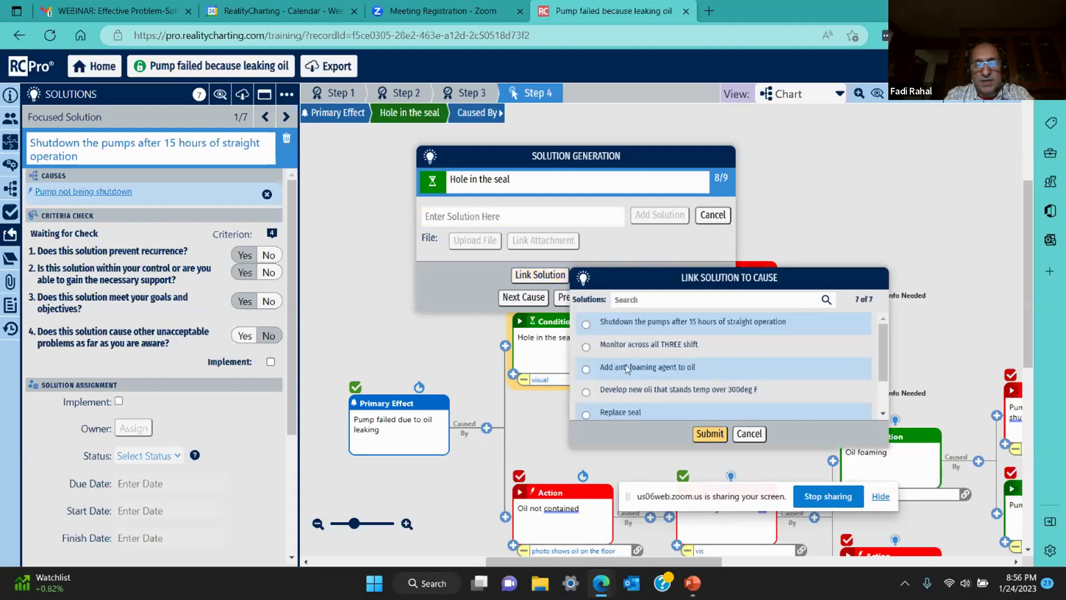
click(589, 416)
click(709, 433)
Step: Add the solution "Place containment under fil pipe" to the last cause, "Oil not contained"
click(522, 339)
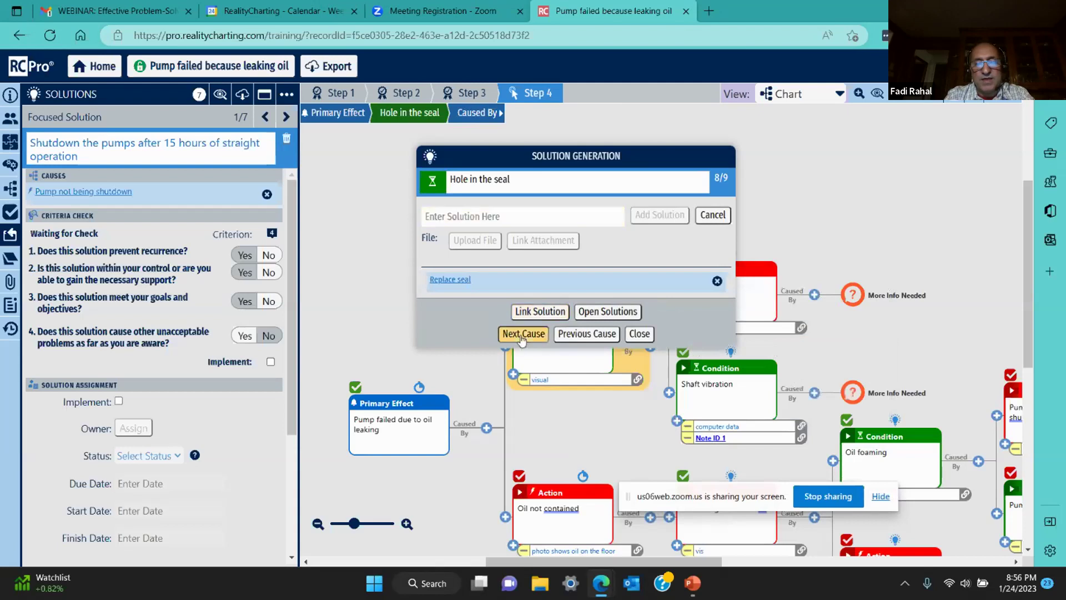
click(506, 222)
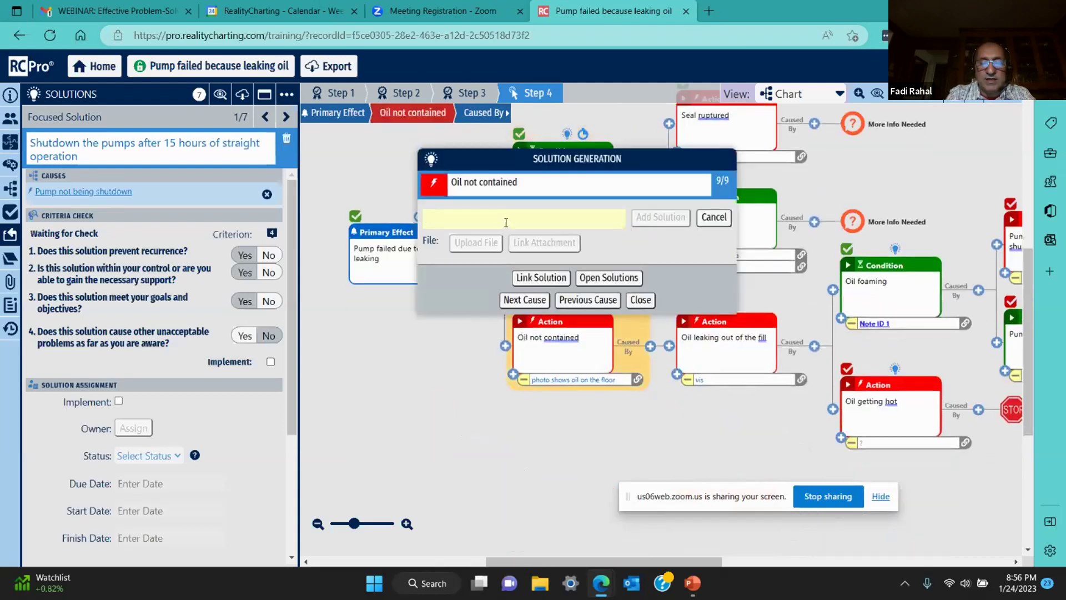
text(Place contain)
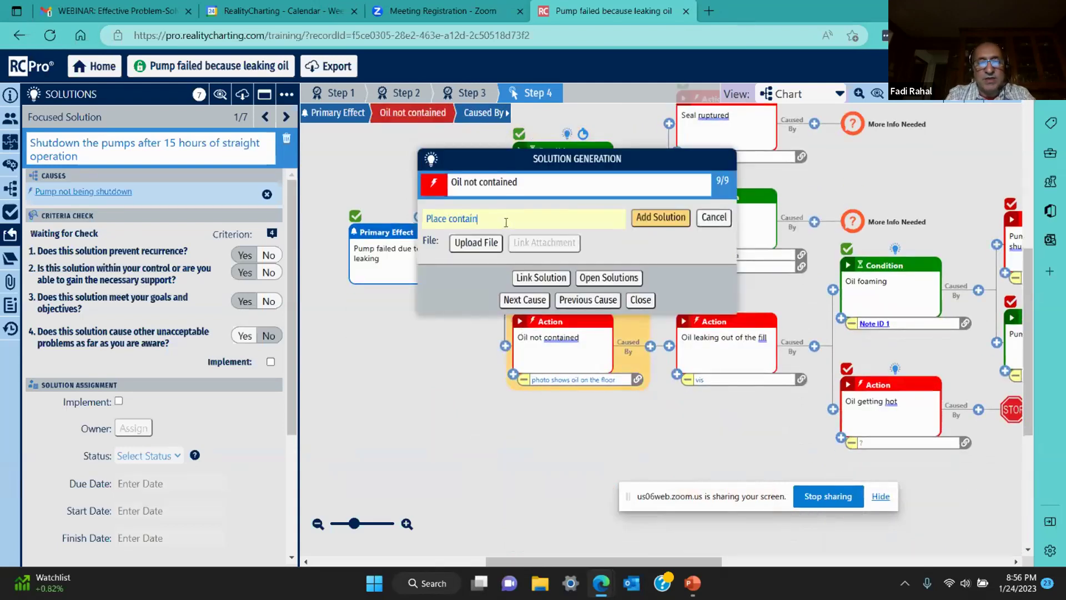
text(ment unde)
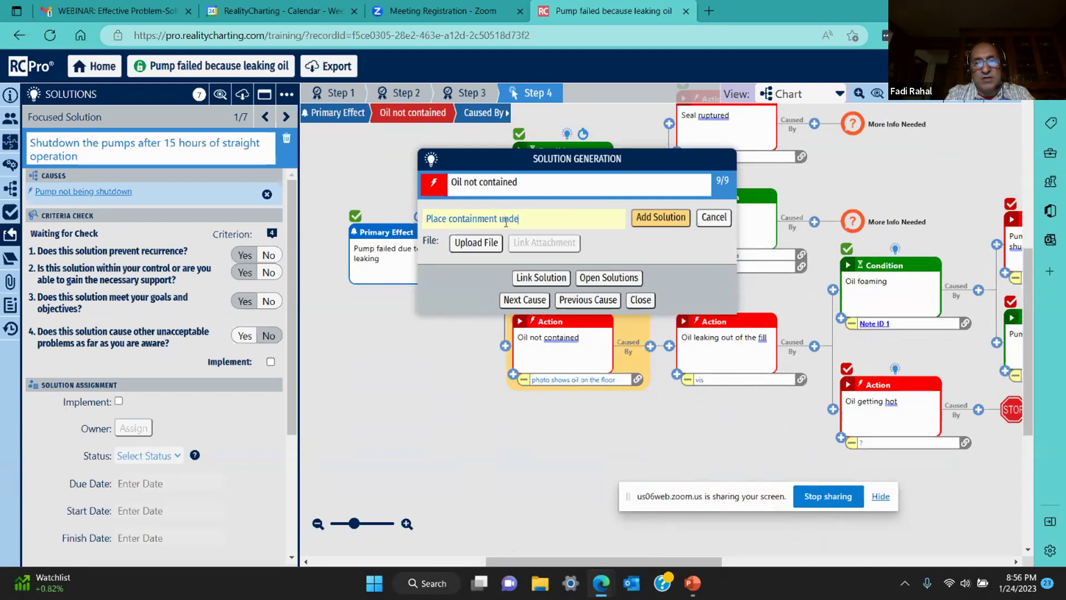
text(r fil pipe)
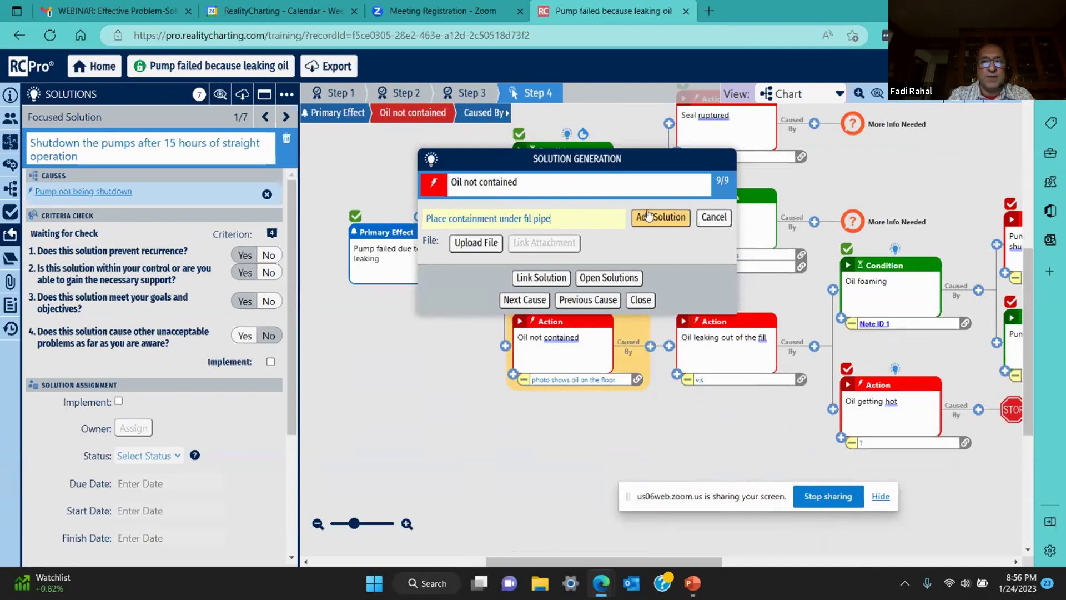
click(647, 215)
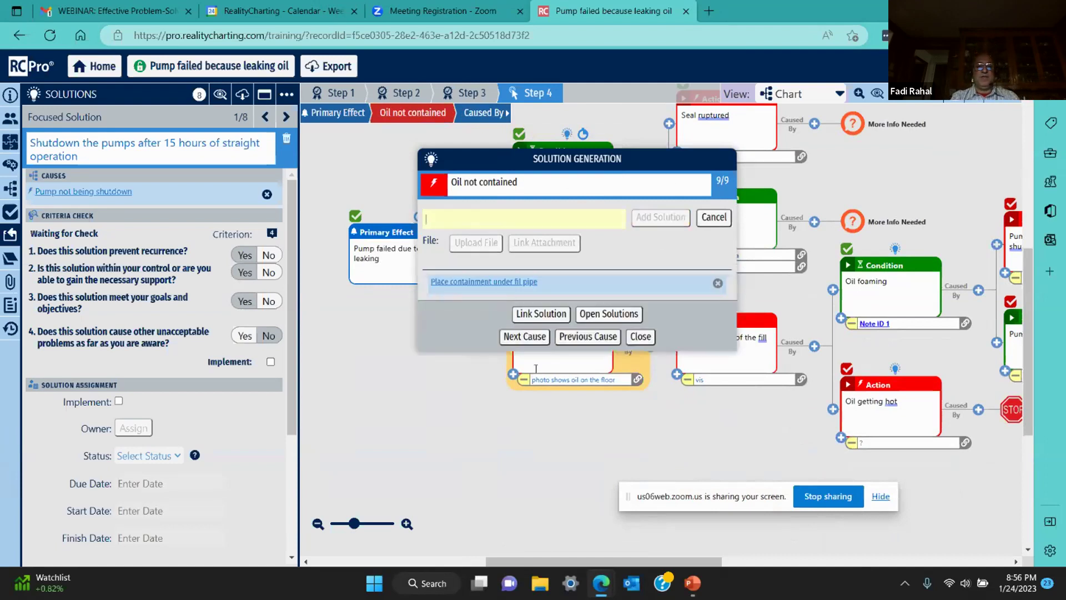
Step: Finish the cause review and answer the criteria check of the pump shutdown solution with Yes for the first three questions and No for the fourth
click(525, 337)
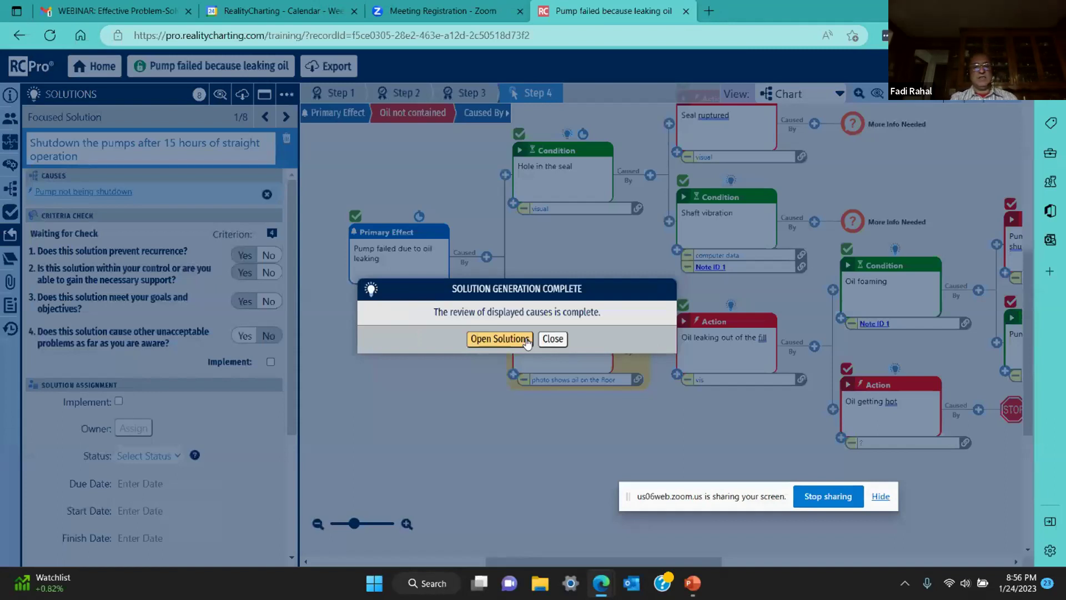
click(526, 338)
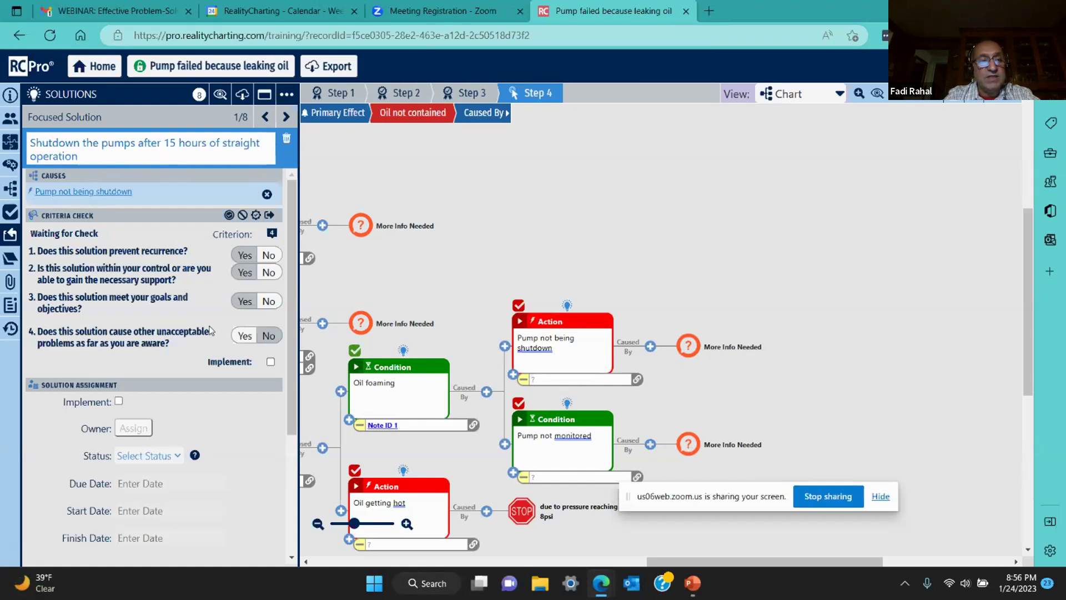
click(244, 260)
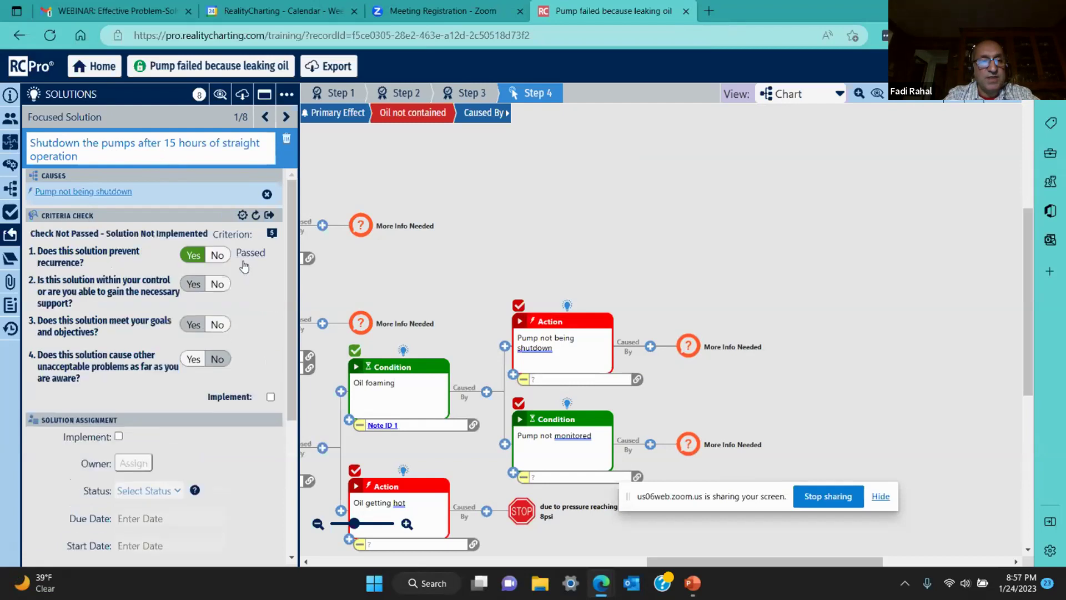
click(200, 286)
click(194, 326)
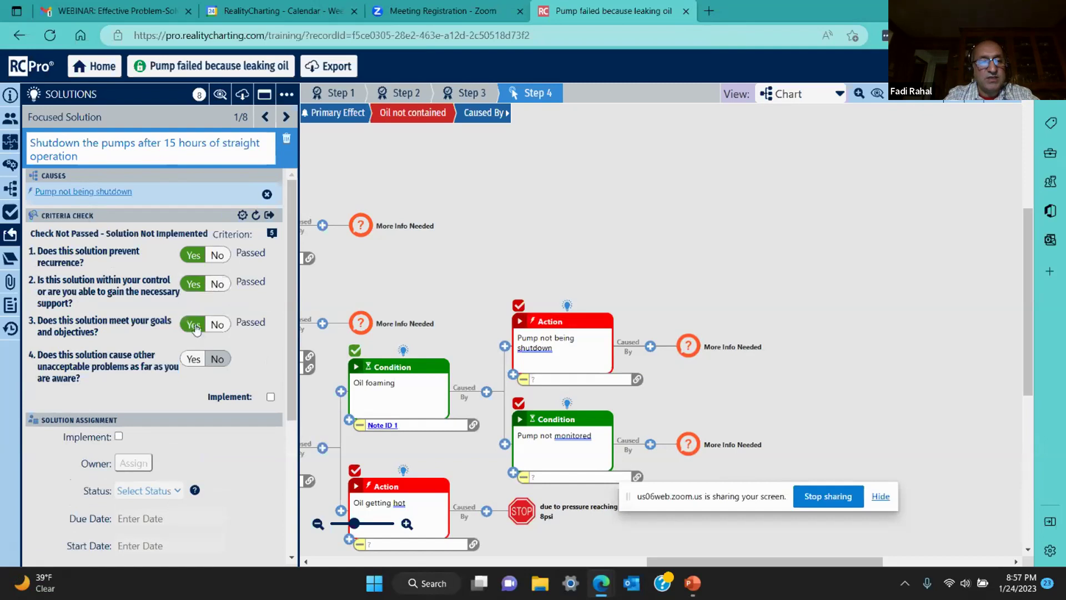
click(219, 360)
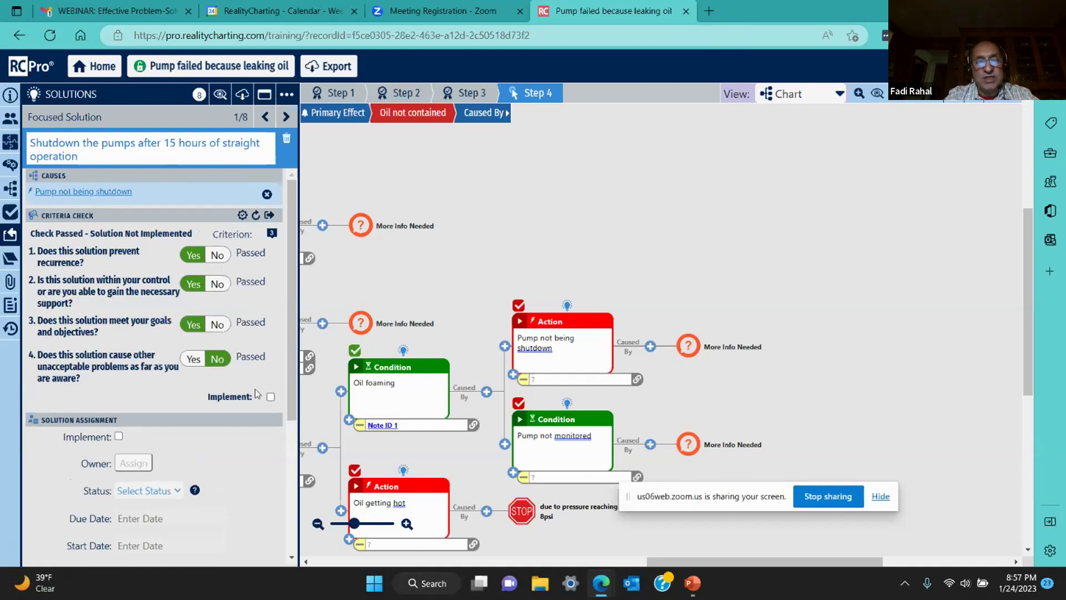
Step: Mark the pump shutdown solution as implemented, toggling the mark off and on again to show its effect on the linked cause
click(271, 398)
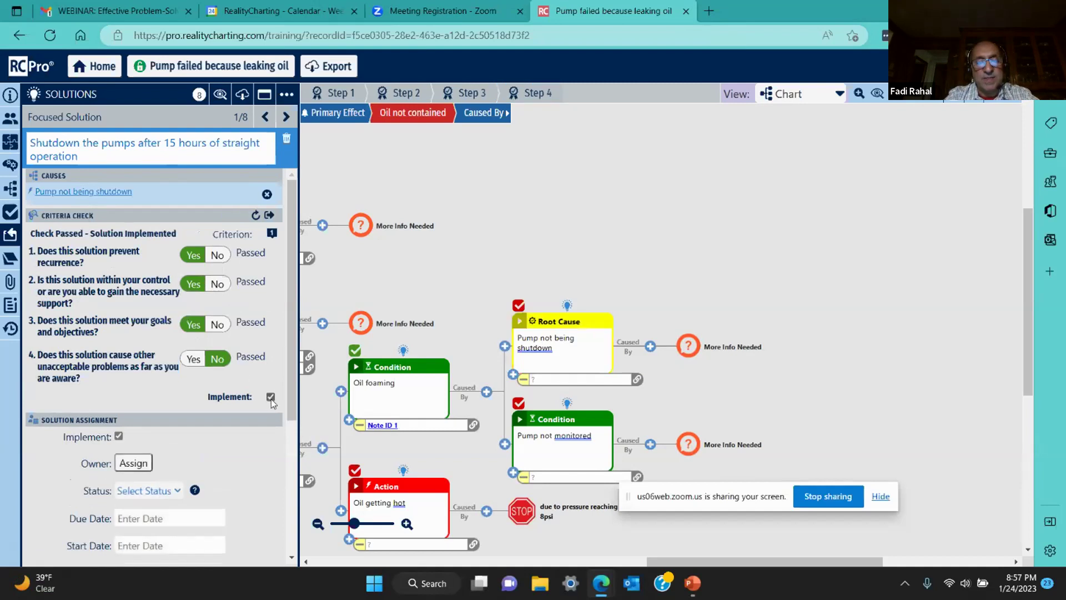
click(271, 397)
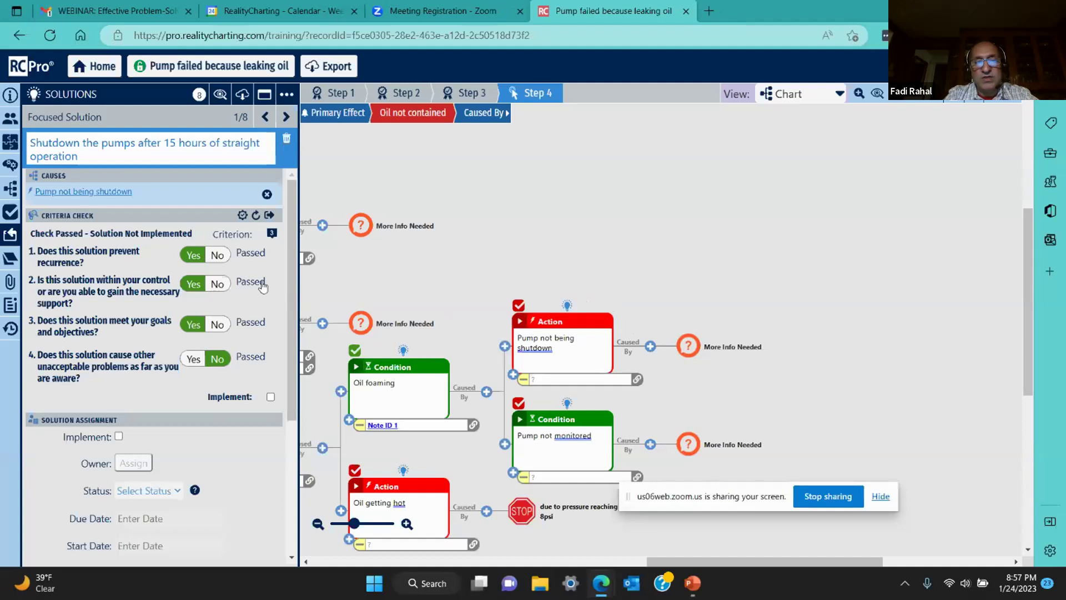
click(270, 397)
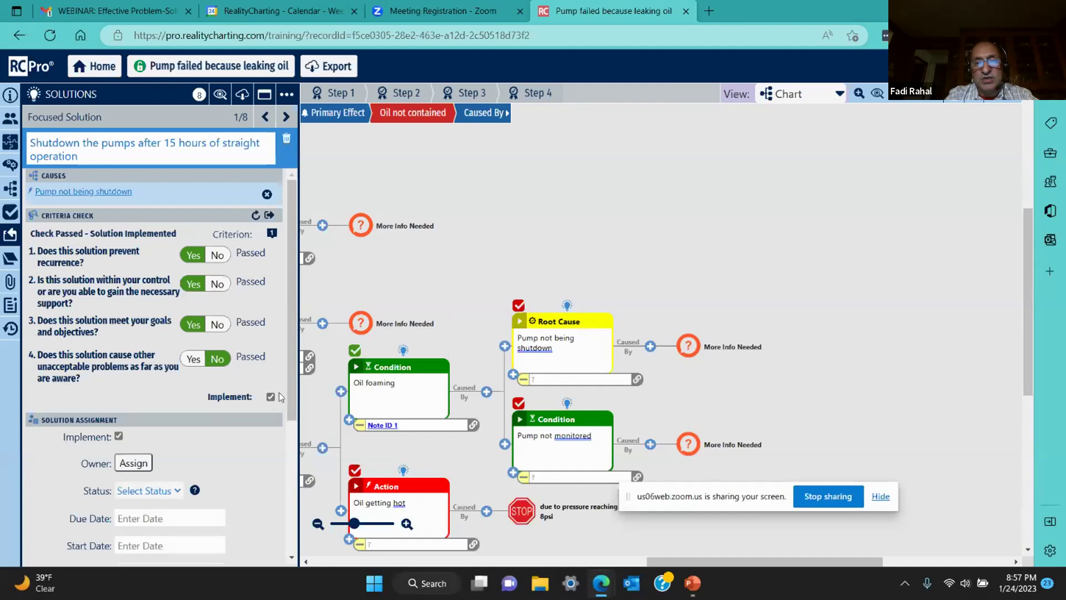
Step: Toggle the pump shutdown solution's implementation mark off and back on twice to compare how its linked cause is classified
click(270, 397)
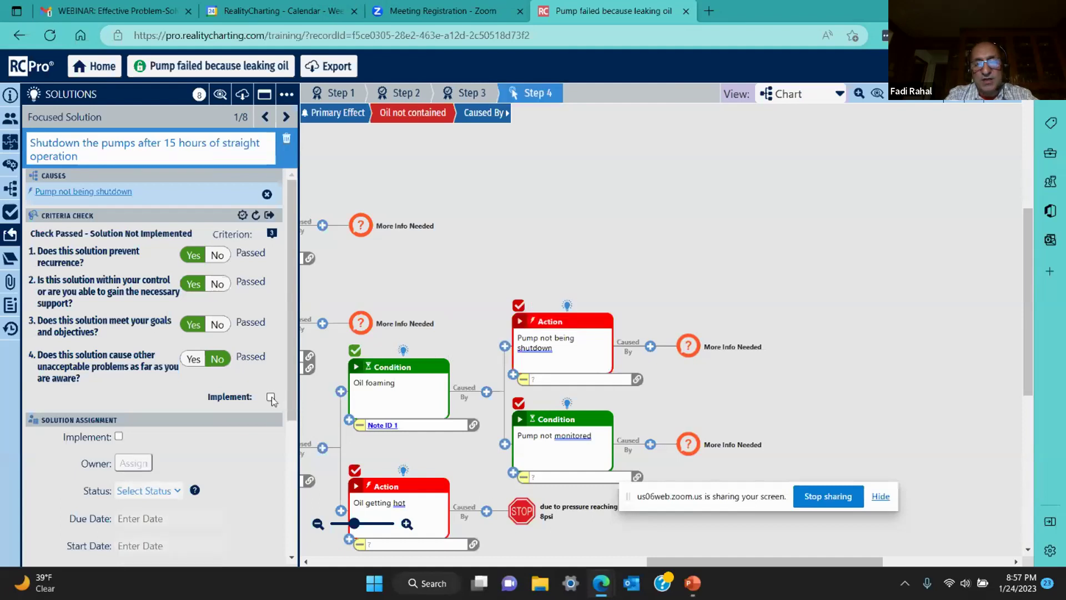
click(270, 397)
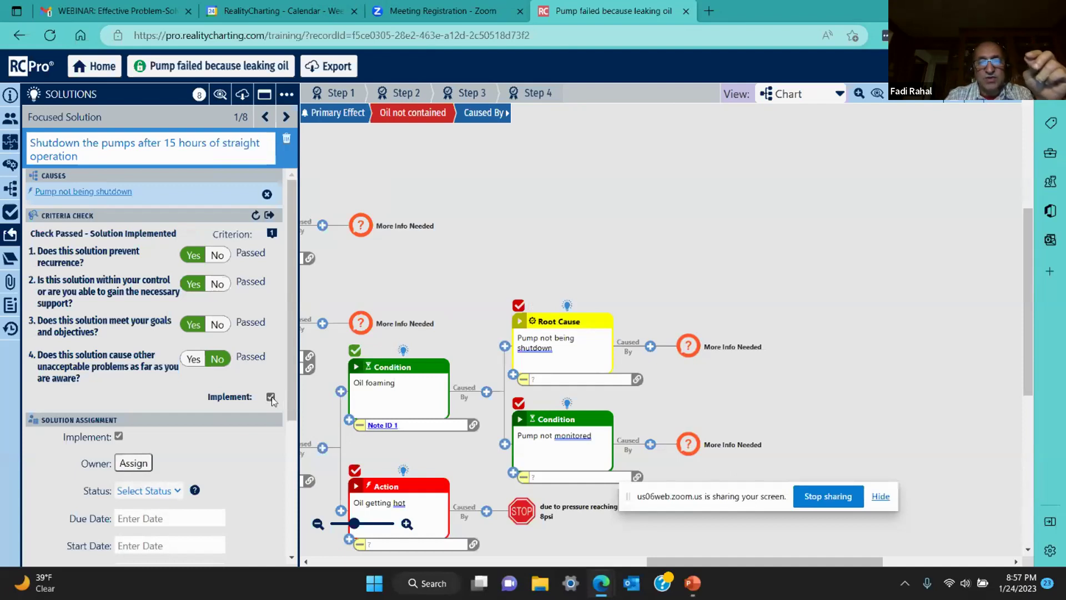
click(271, 397)
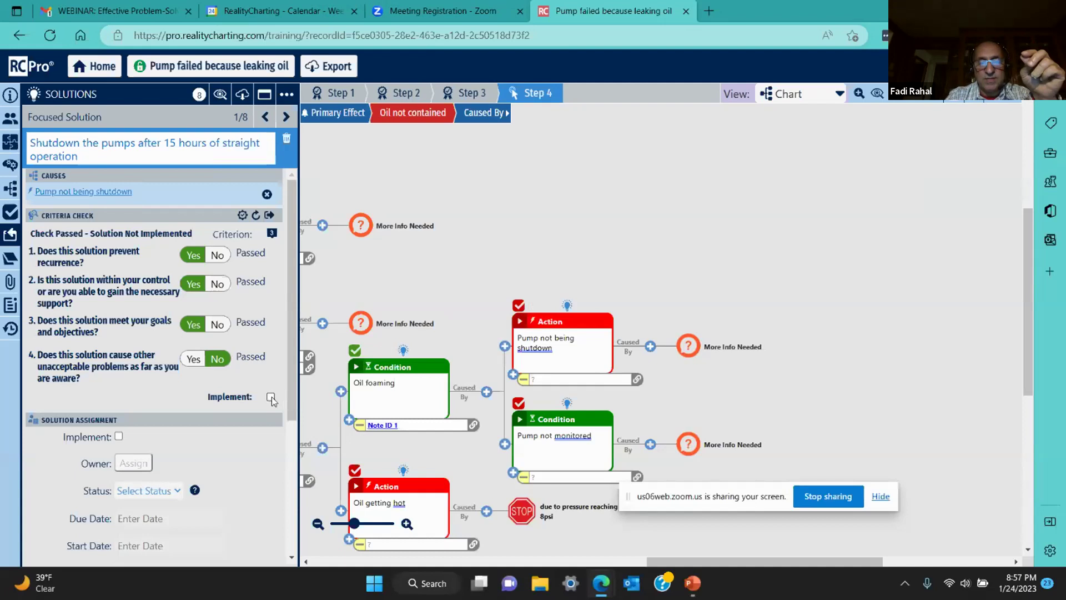
click(271, 397)
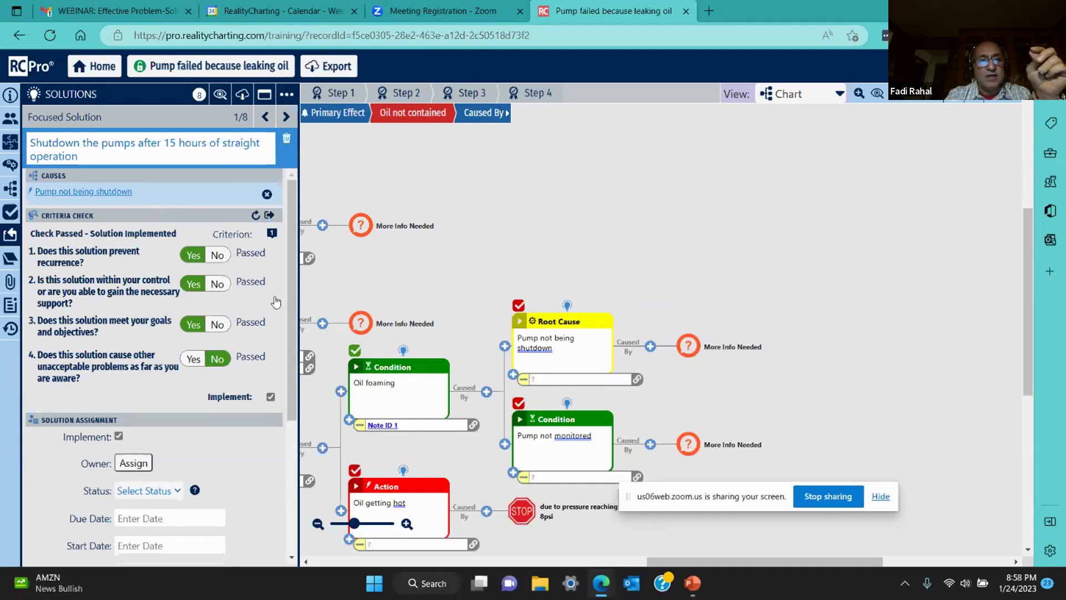
Step: Mark the solution "Monitor across all THREE shift" as implemented and answer its criteria check with Yes for the first three questions and No for the fourth
click(285, 121)
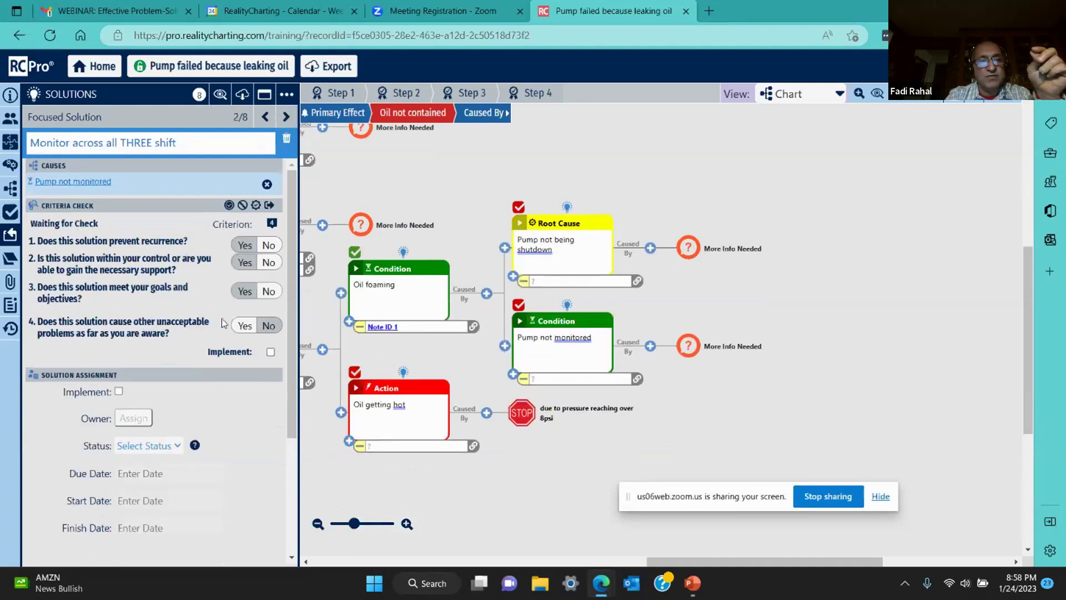
click(270, 353)
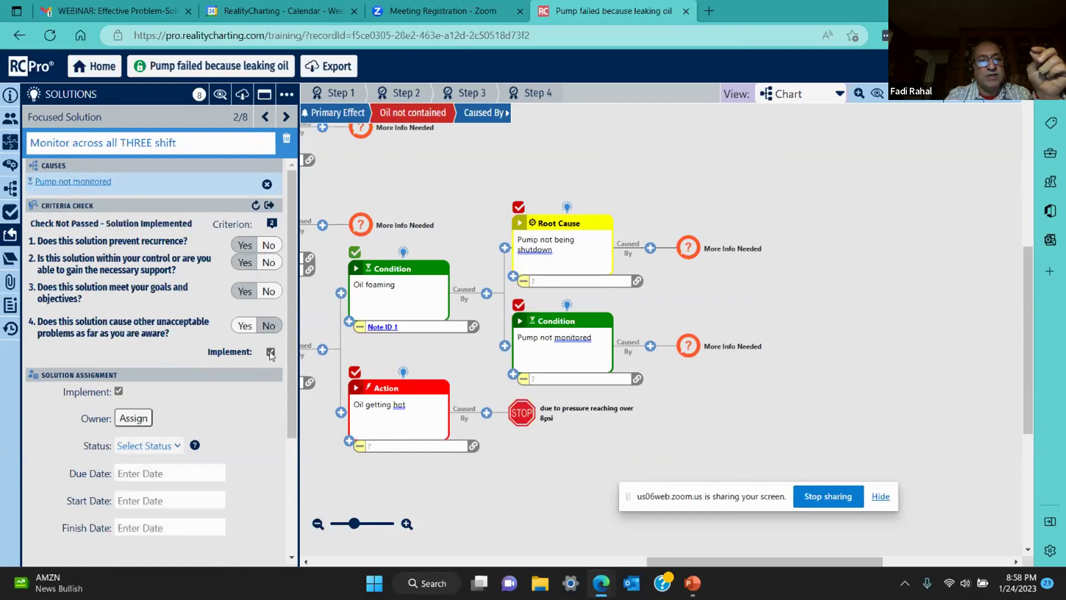
click(246, 245)
click(195, 275)
click(194, 314)
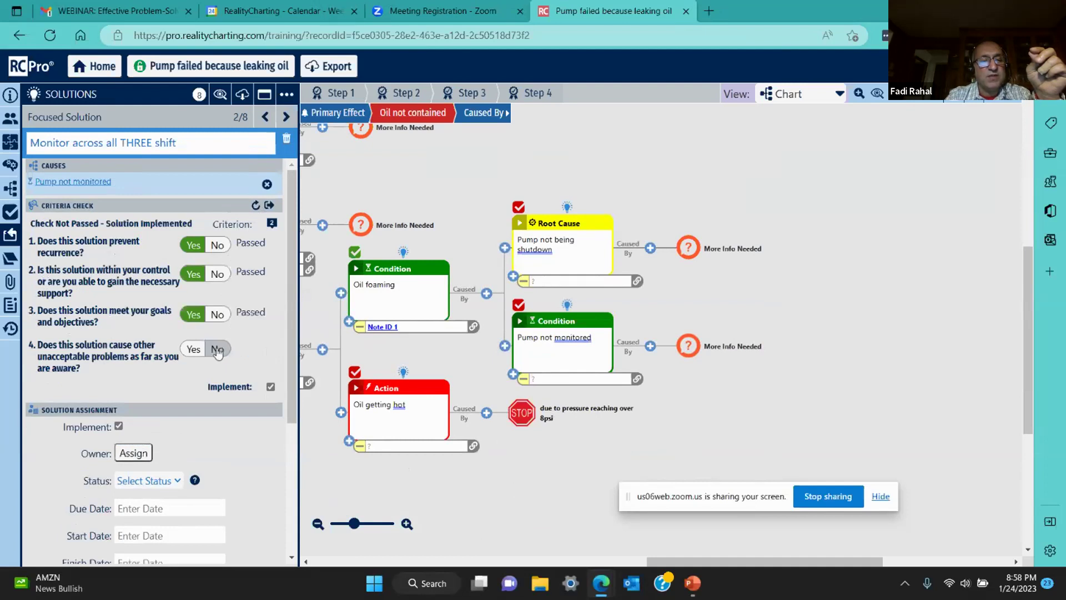
click(217, 348)
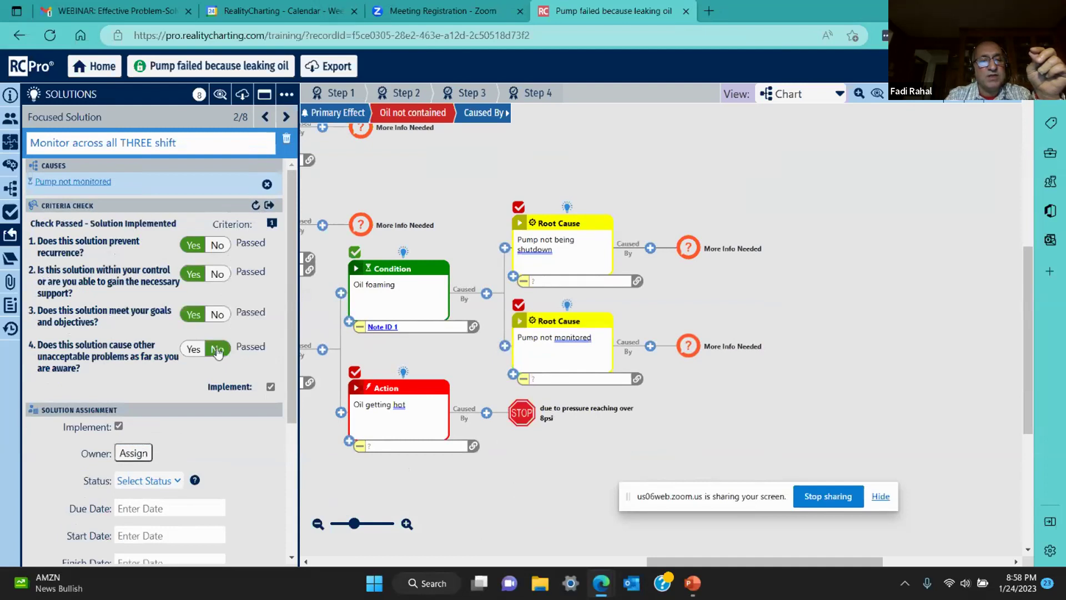
Step: Answer the criteria check of "Add anti foaming agent to oil" with Yes for the first question and No for the other three, and mark it as implemented
click(285, 118)
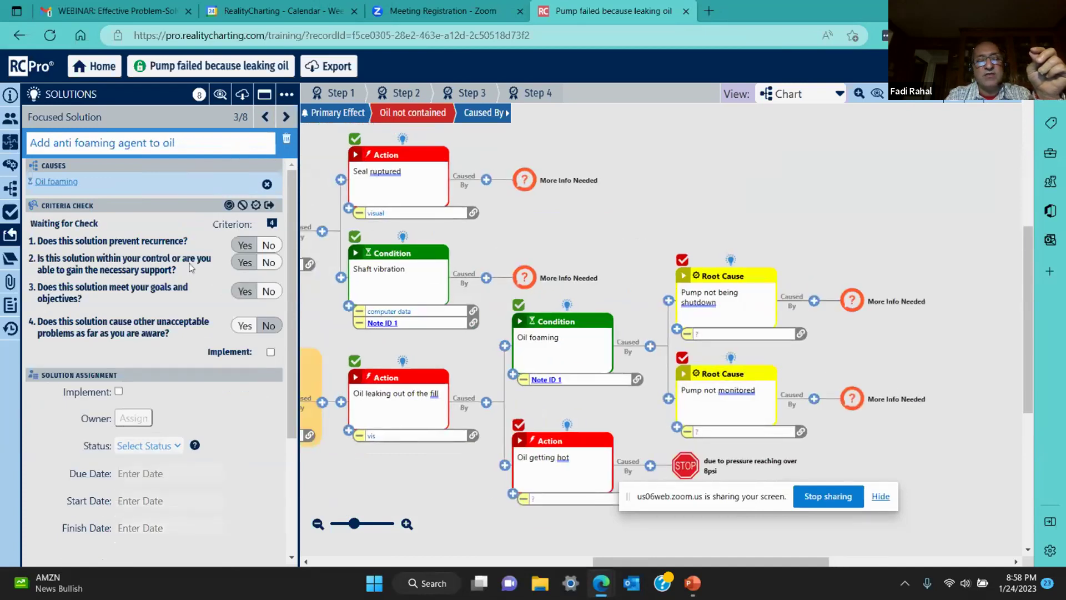
click(244, 246)
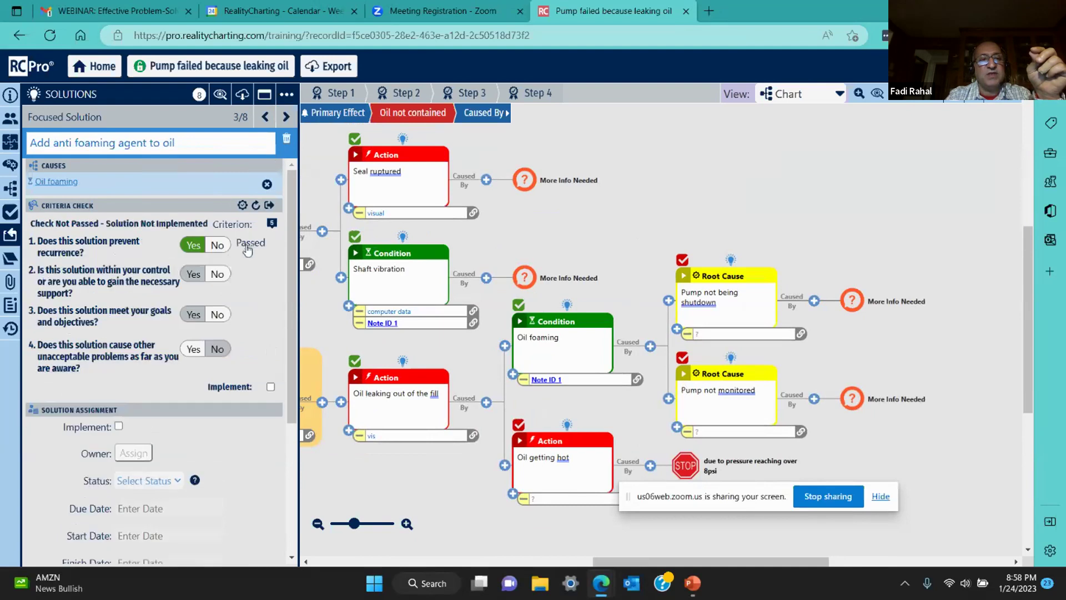
click(216, 276)
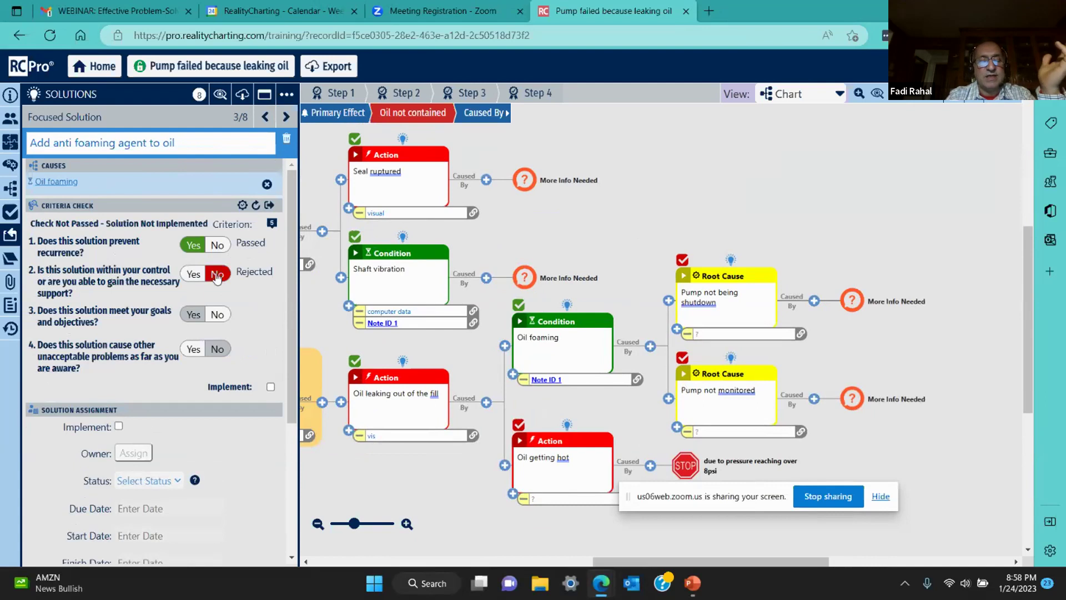
click(213, 320)
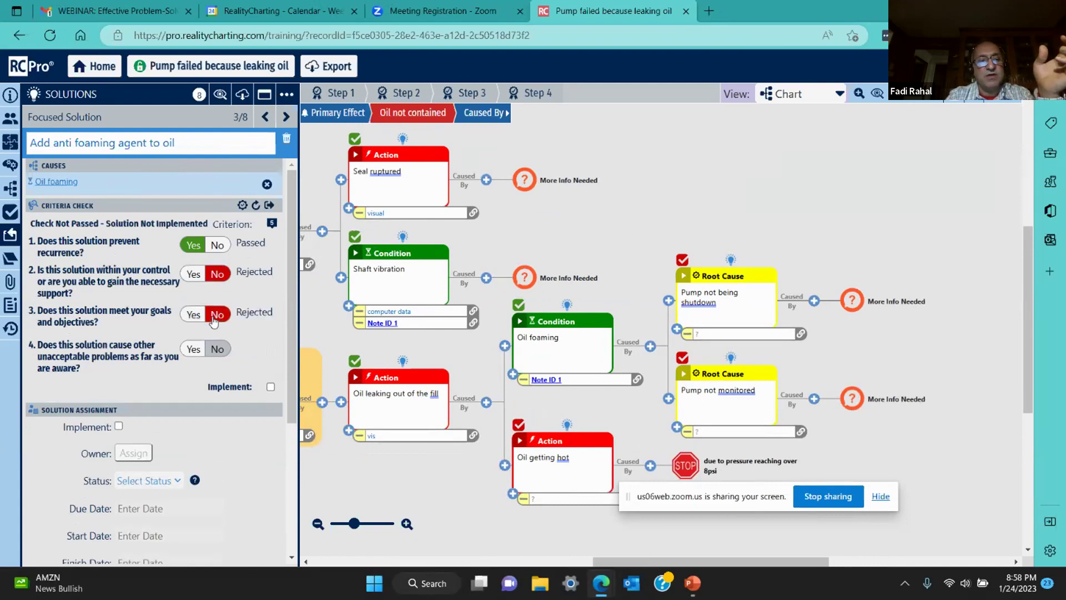
click(215, 350)
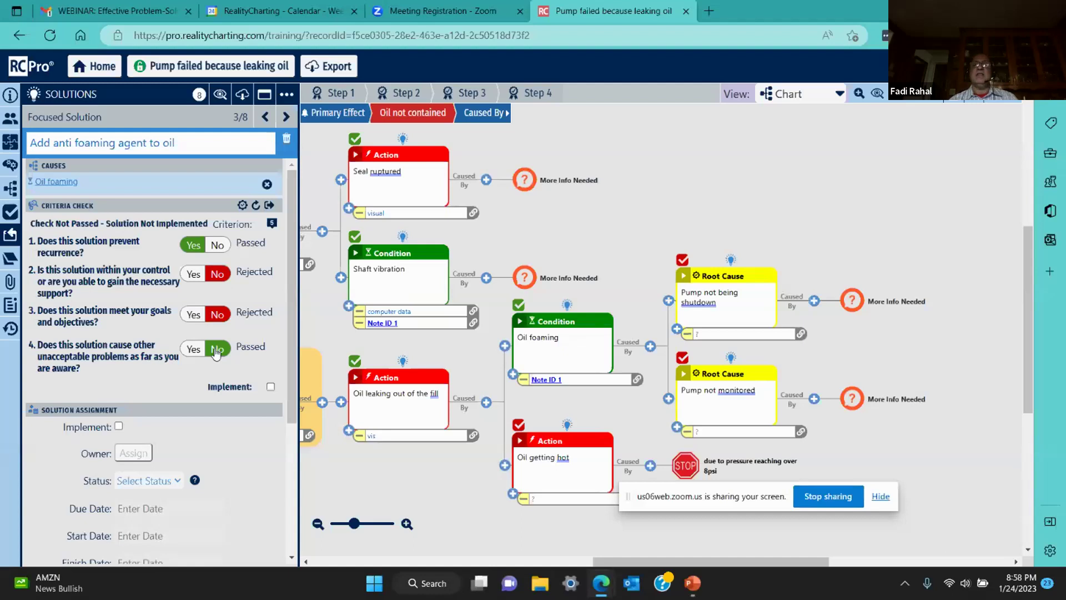
click(270, 387)
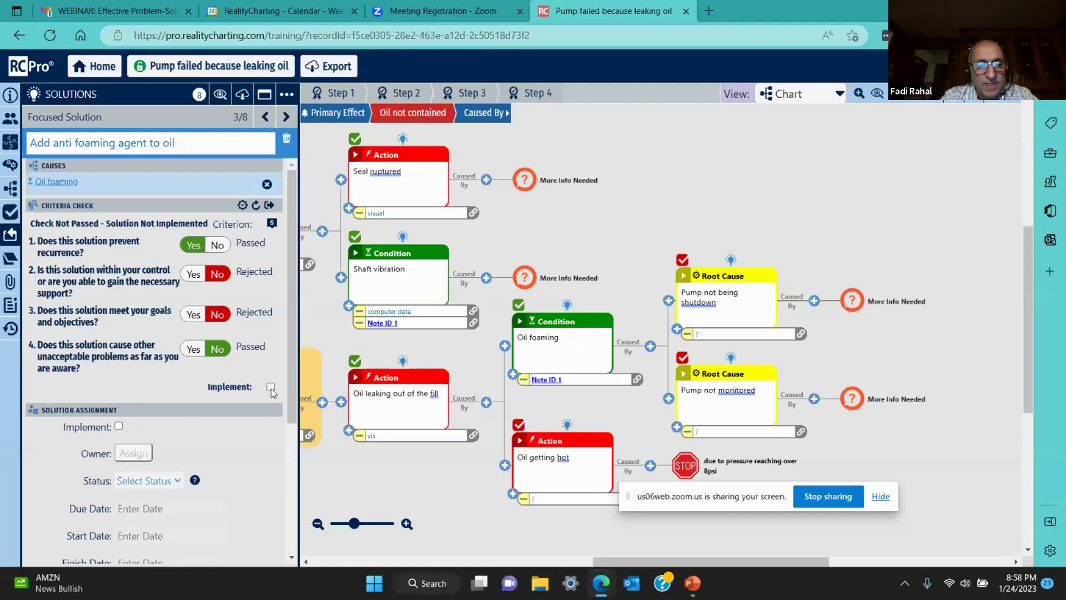
mouse_move(581, 333)
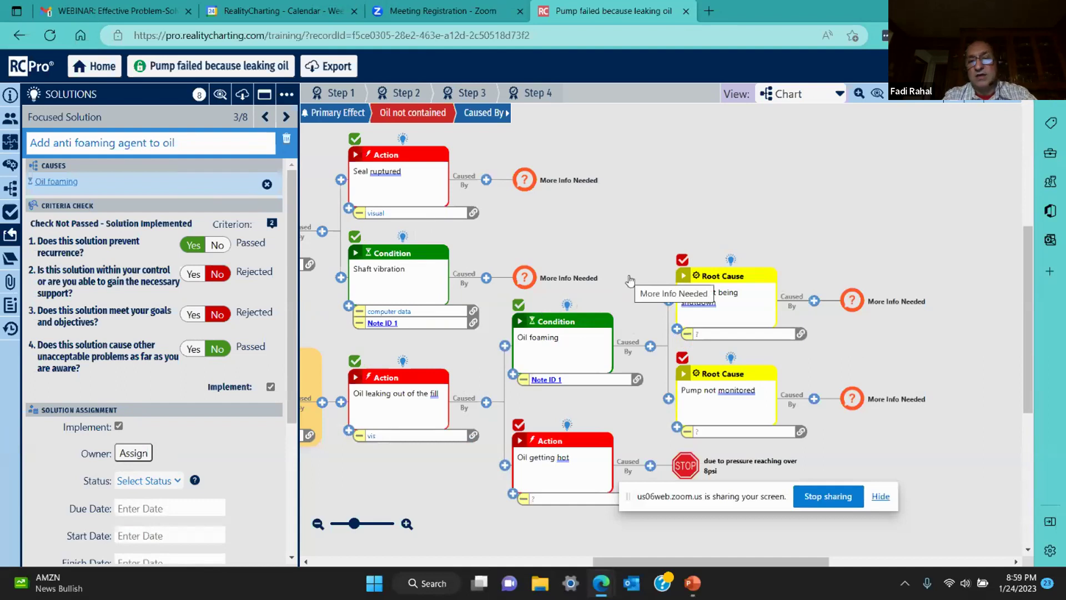
Step: Mark the new 300deg F oil solution as implemented, and pass "Replace seal" on all criteria at once and mark it as implemented too
click(286, 117)
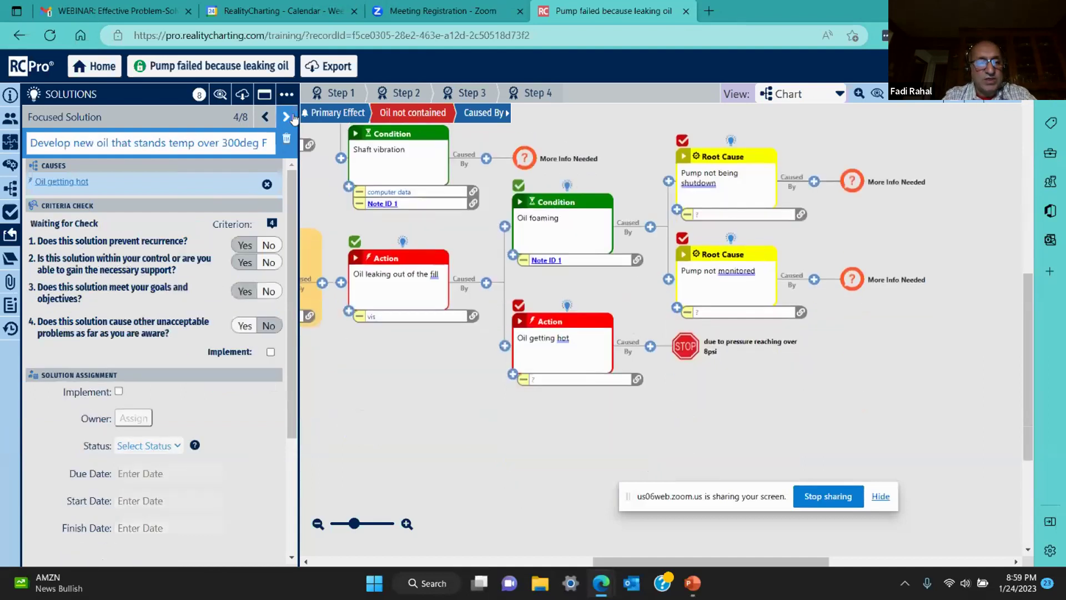
click(270, 352)
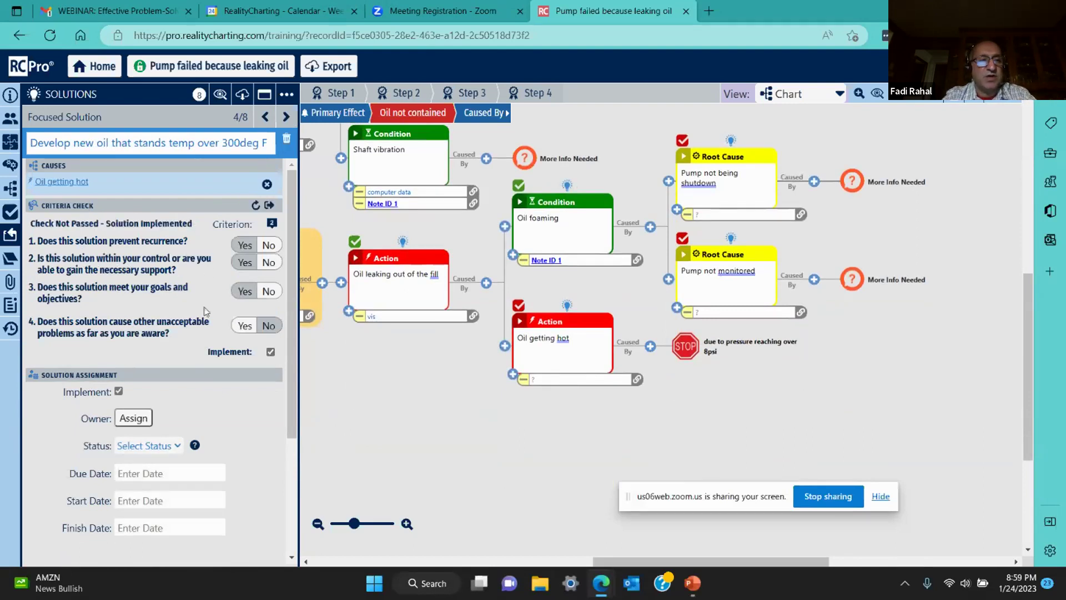
click(286, 116)
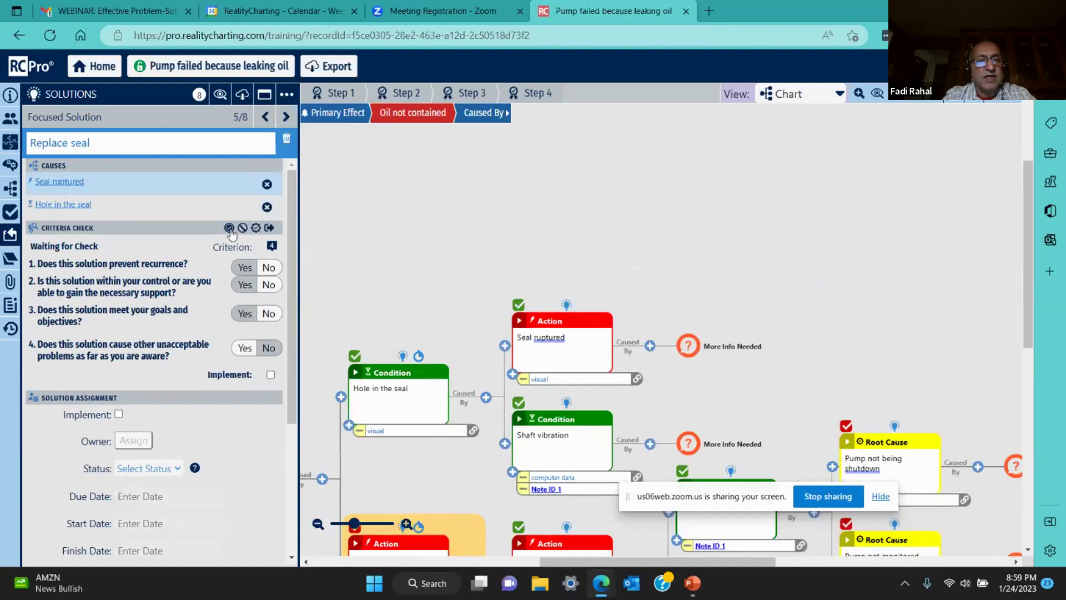
click(229, 228)
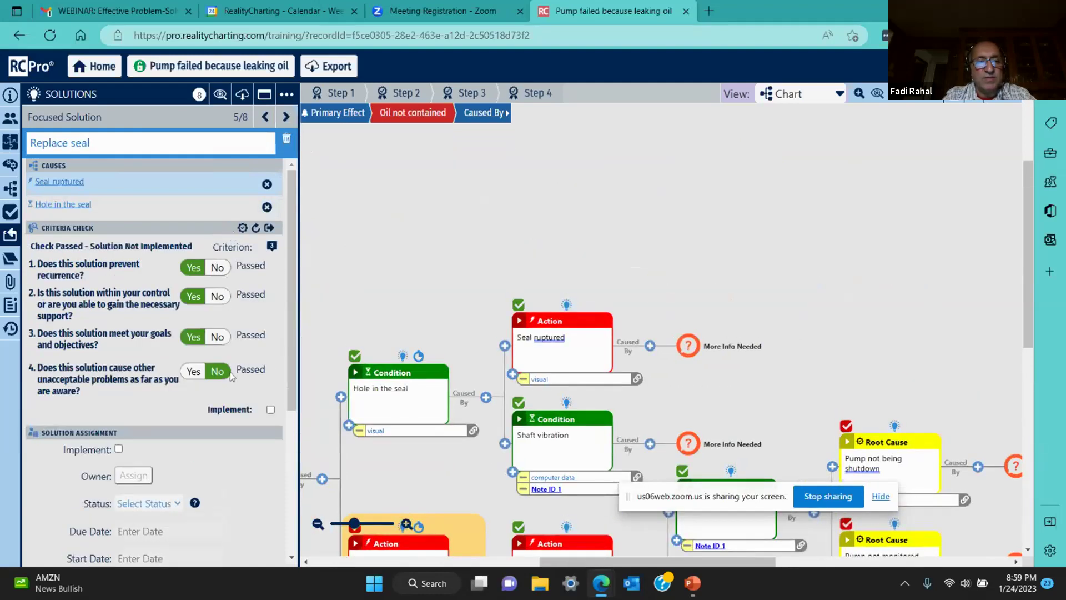
click(270, 409)
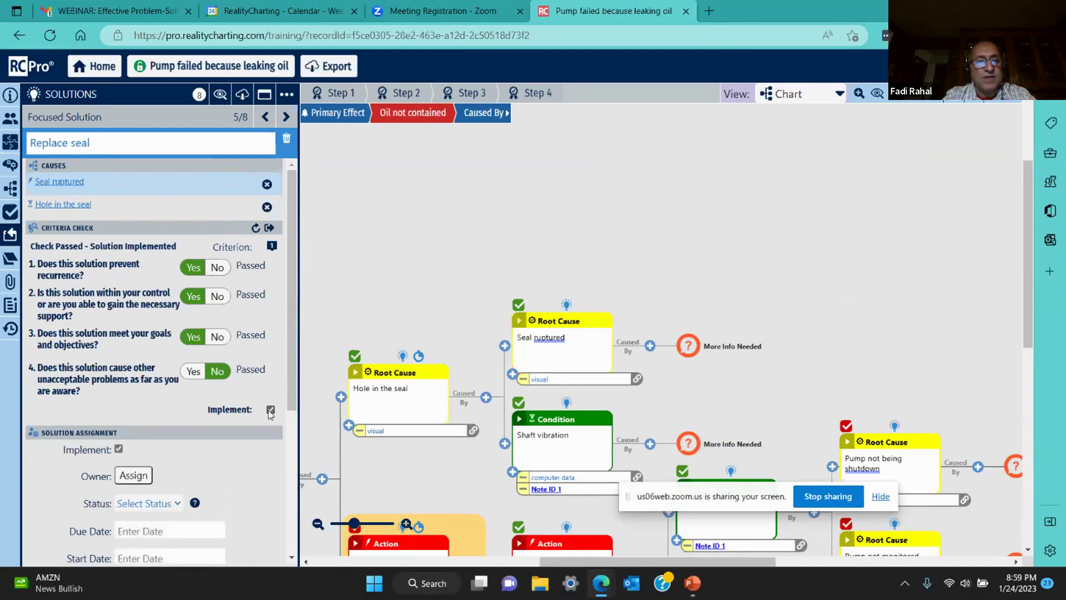
Step: Go through the remaining solutions back to the pump shutdown solution and assign the first listed team member as its owner
click(286, 118)
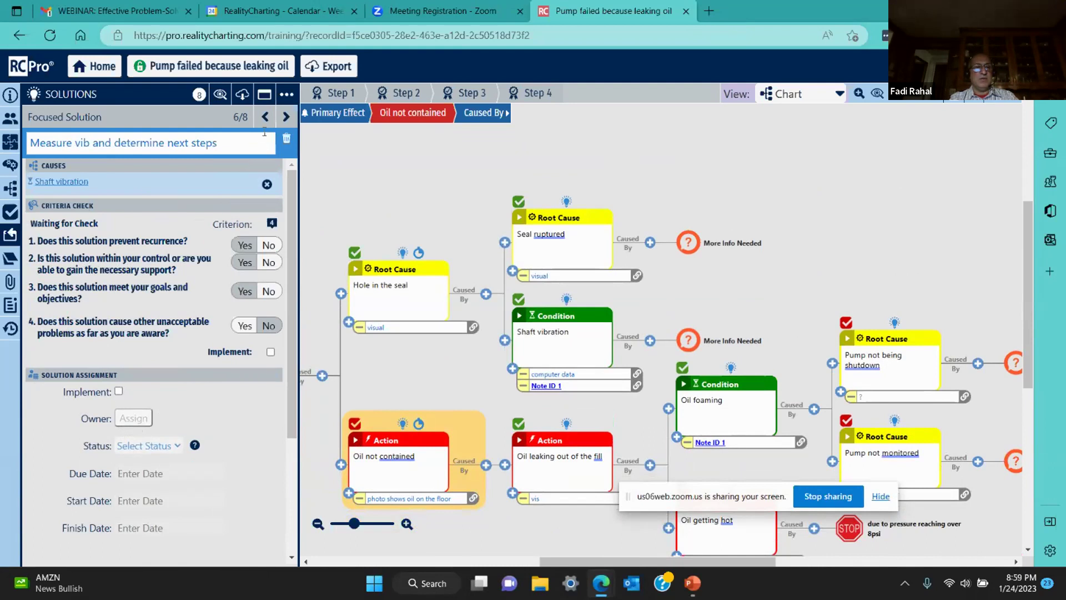
click(290, 117)
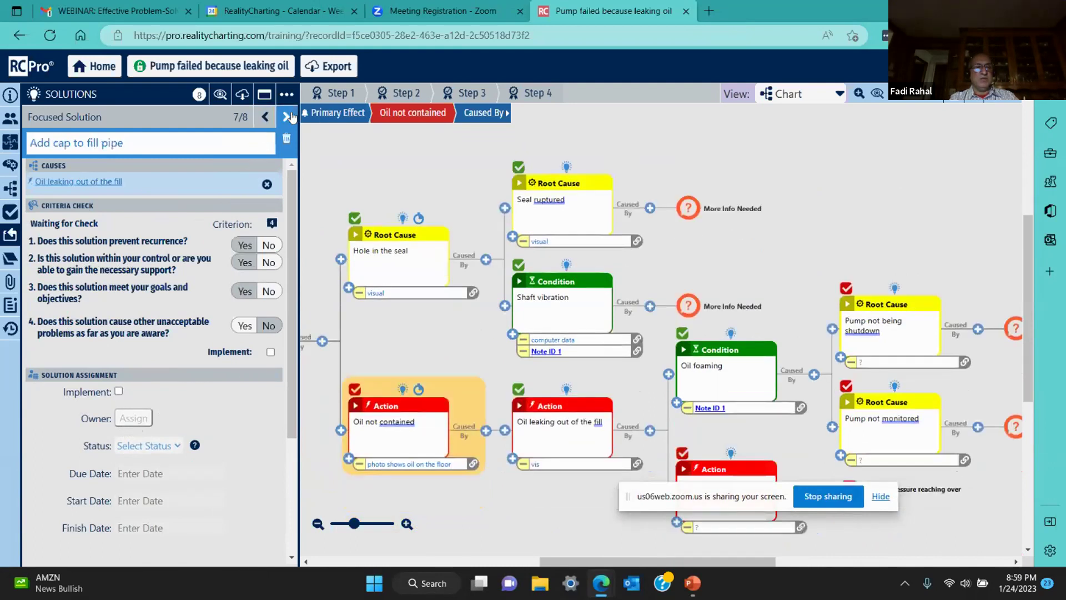
click(290, 116)
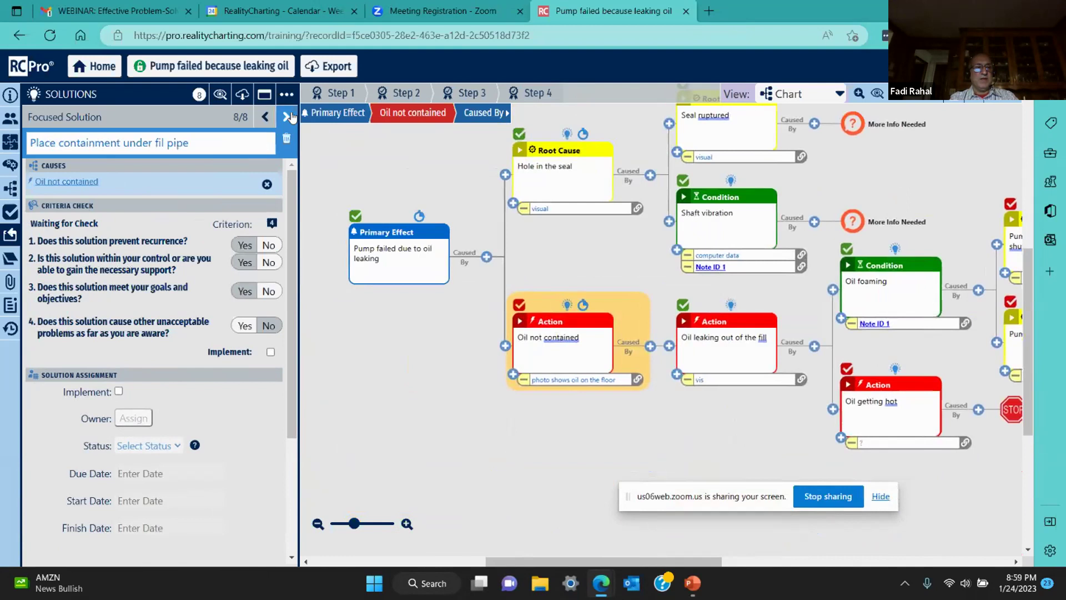
click(289, 117)
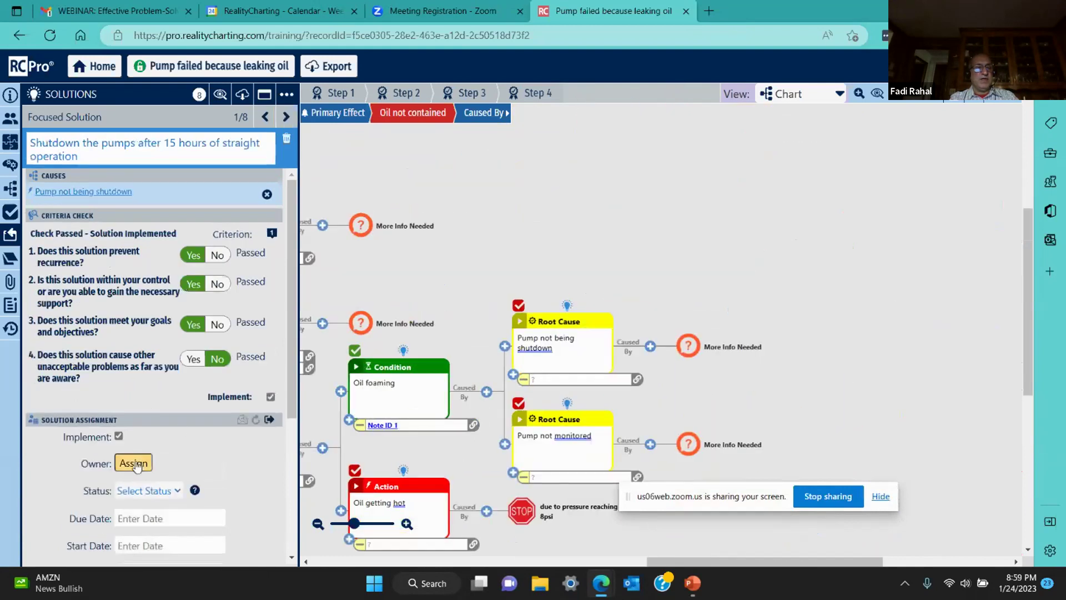
click(135, 463)
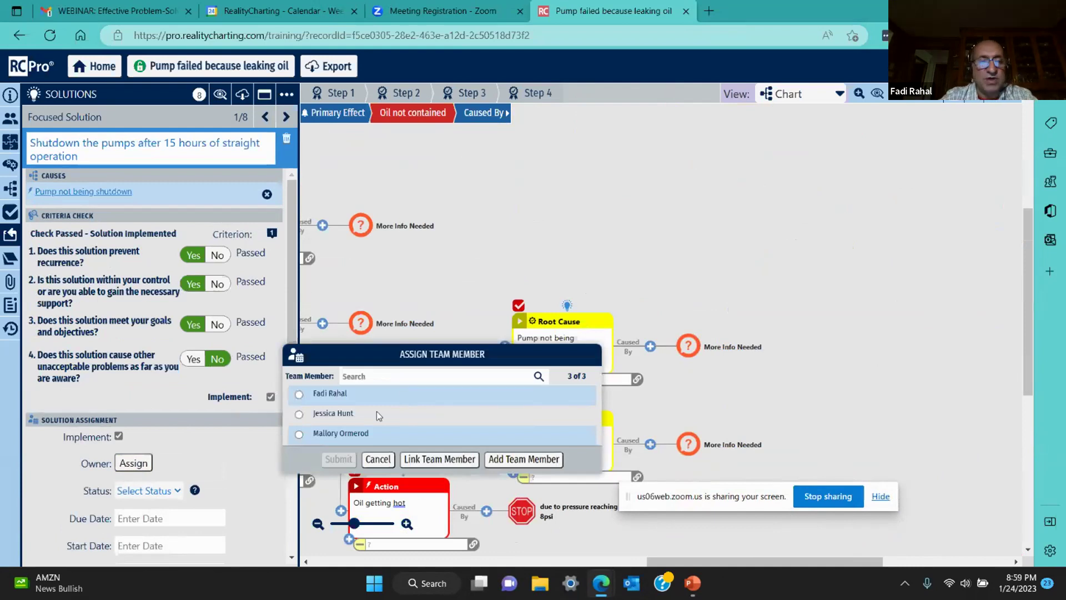
click(299, 396)
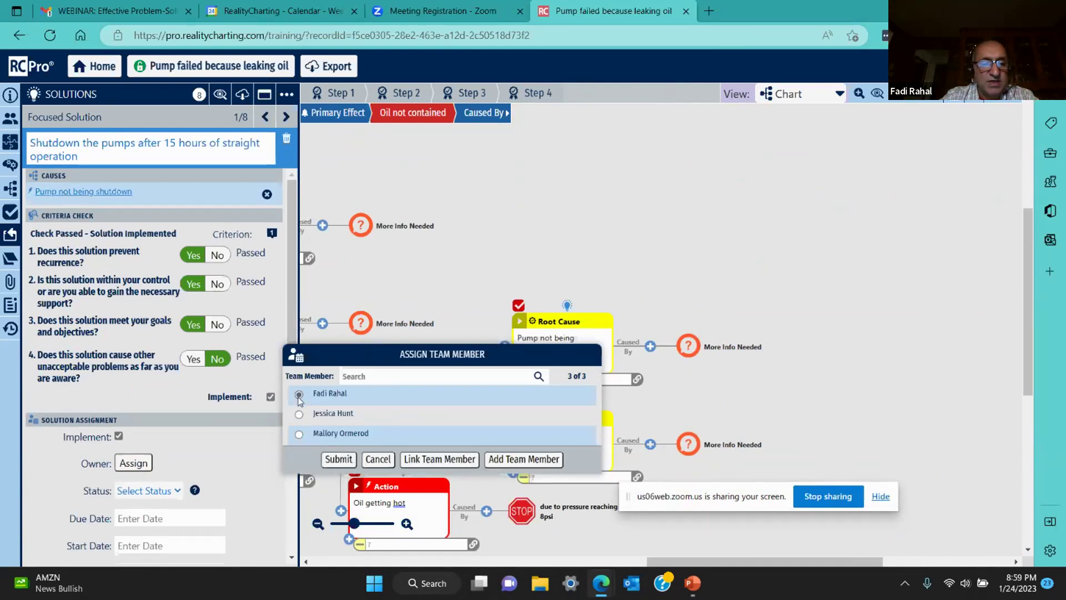
click(338, 458)
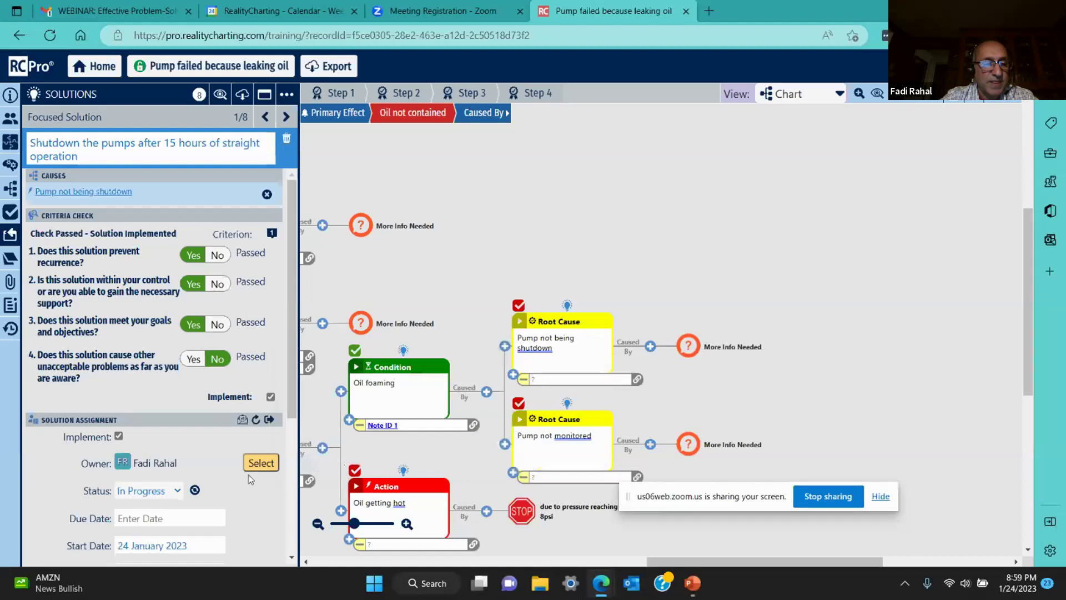
Step: Set the due date of the pump shutdown solution to 03 February 2023
scroll(164, 428, down, 2)
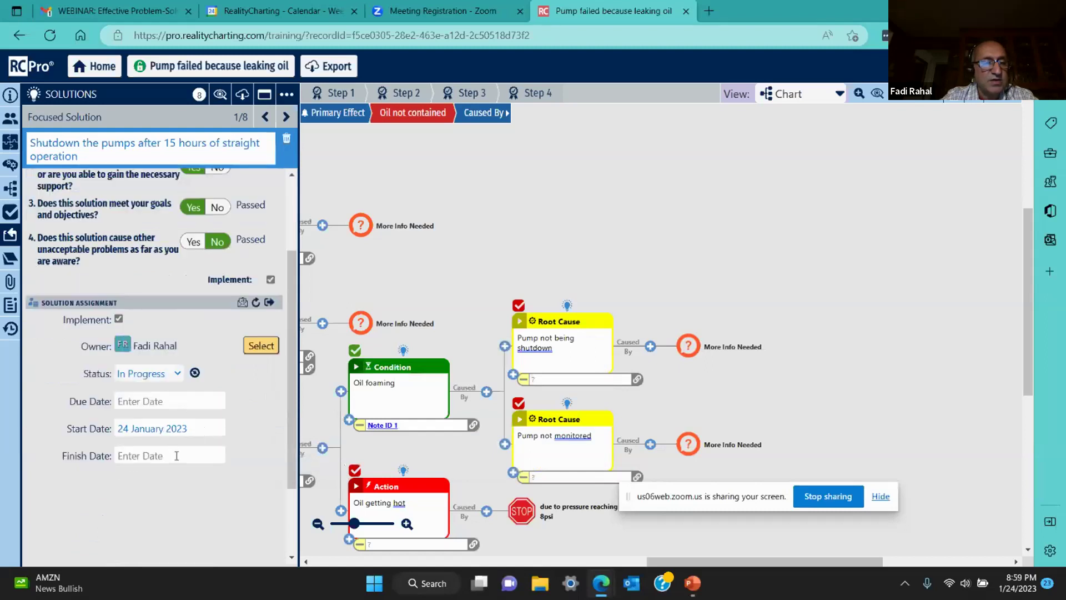
click(177, 401)
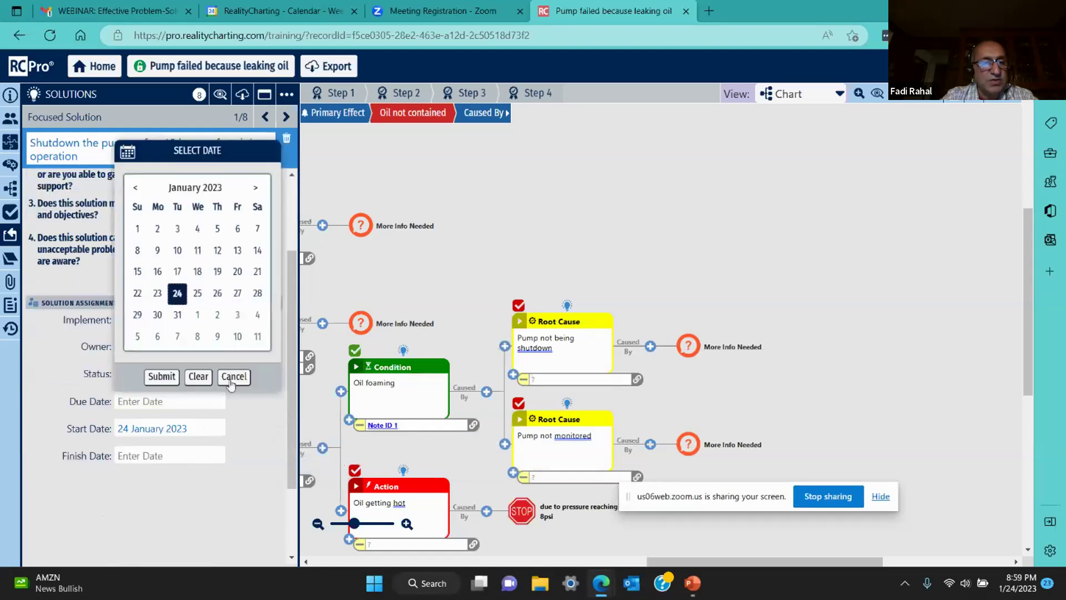
click(237, 319)
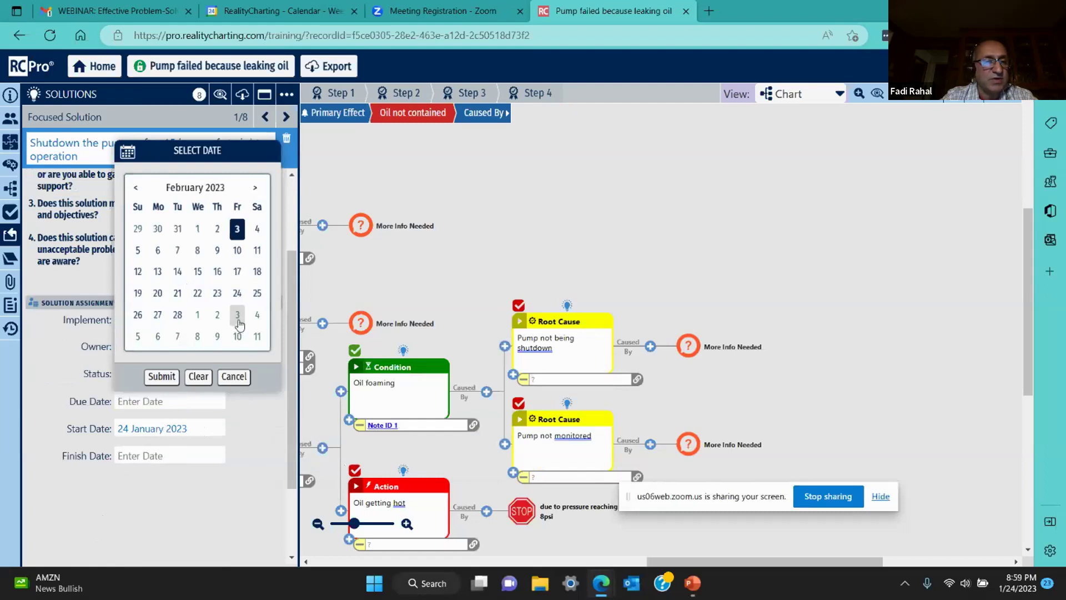
click(161, 376)
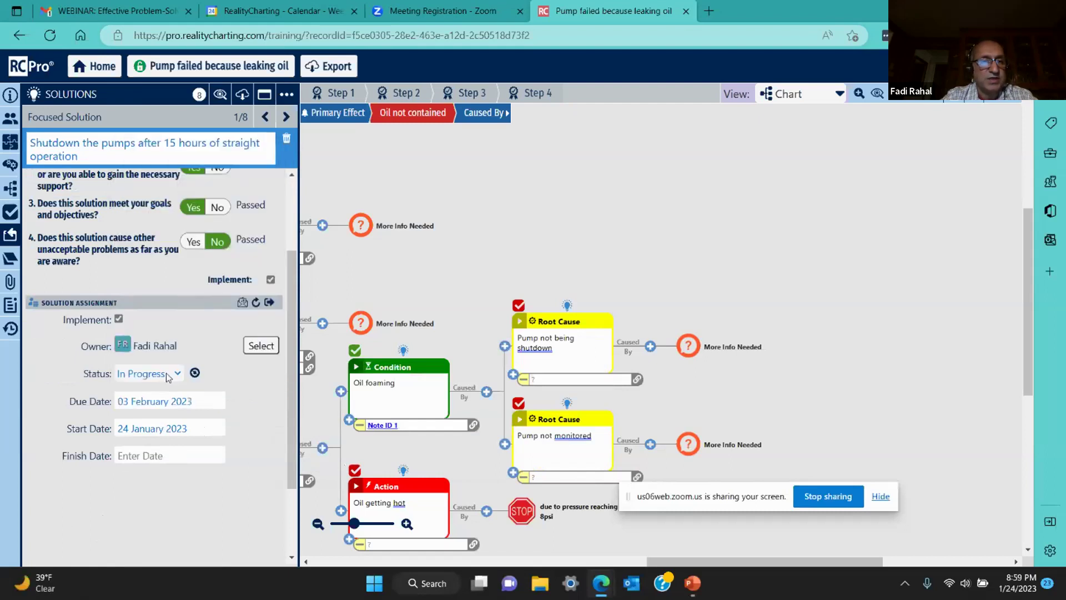
Step: Assign the second listed team member as owner of the solution "Monitor across all THREE shift"
click(287, 116)
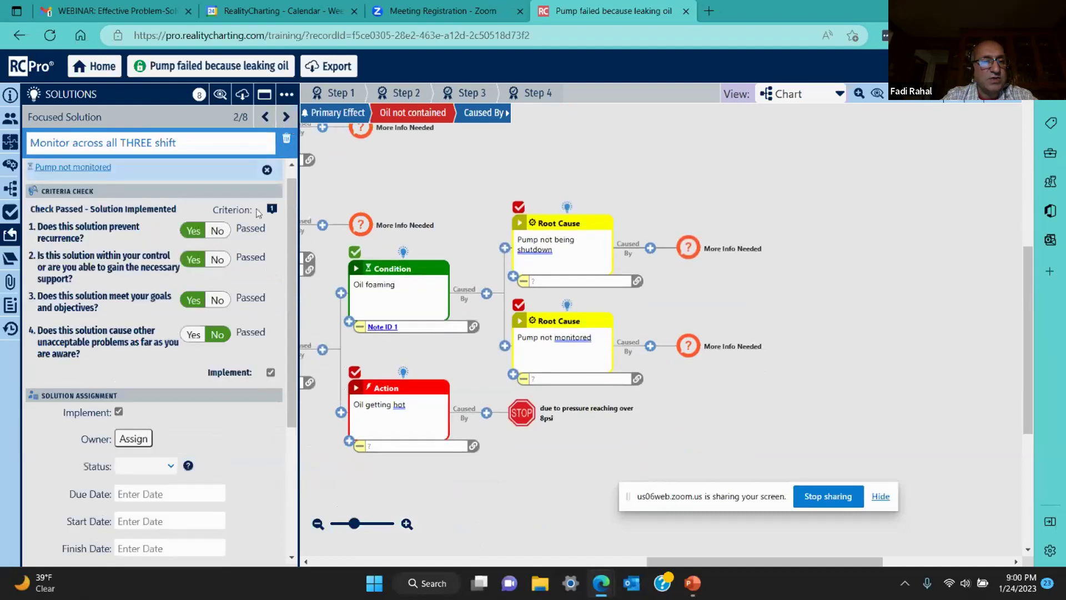
click(135, 439)
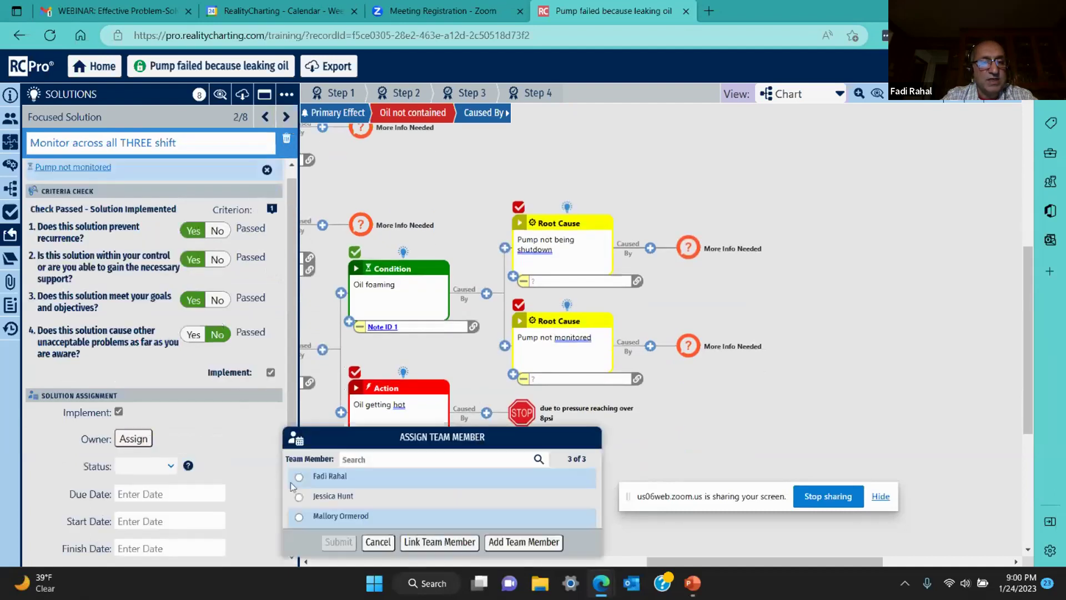
click(298, 497)
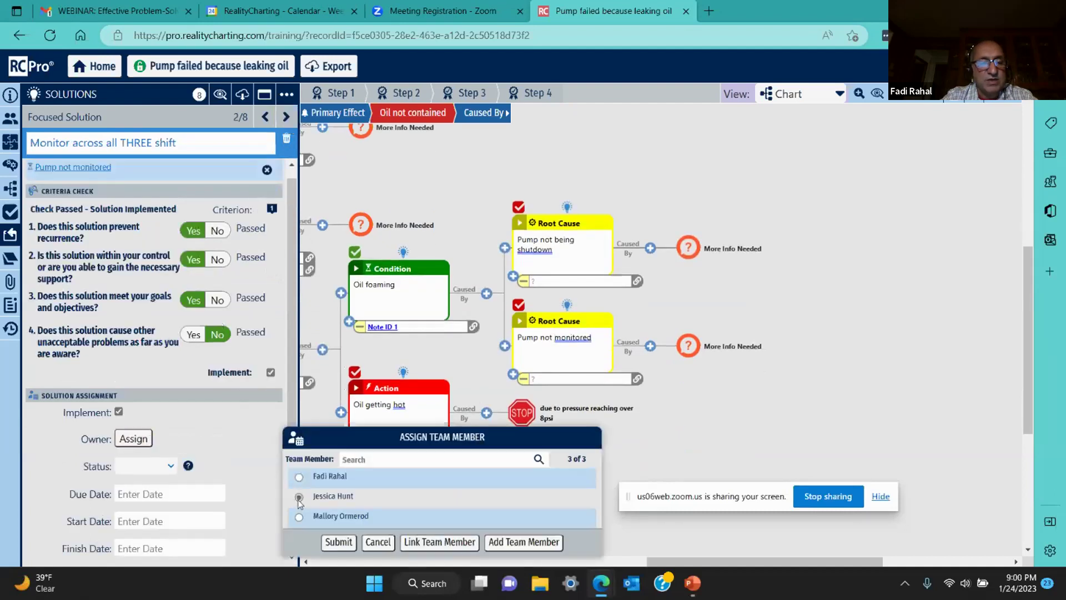
click(335, 542)
scroll(222, 444, down, 2)
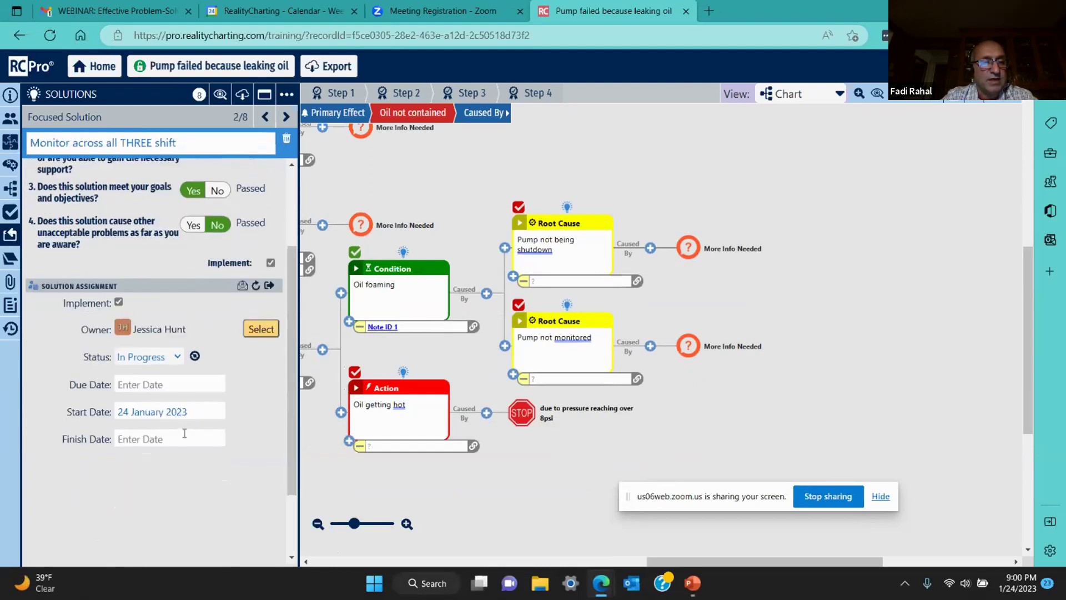
Step: Set the due date of the solution "Monitor across all THREE shift" to 08 February 2023
click(198, 389)
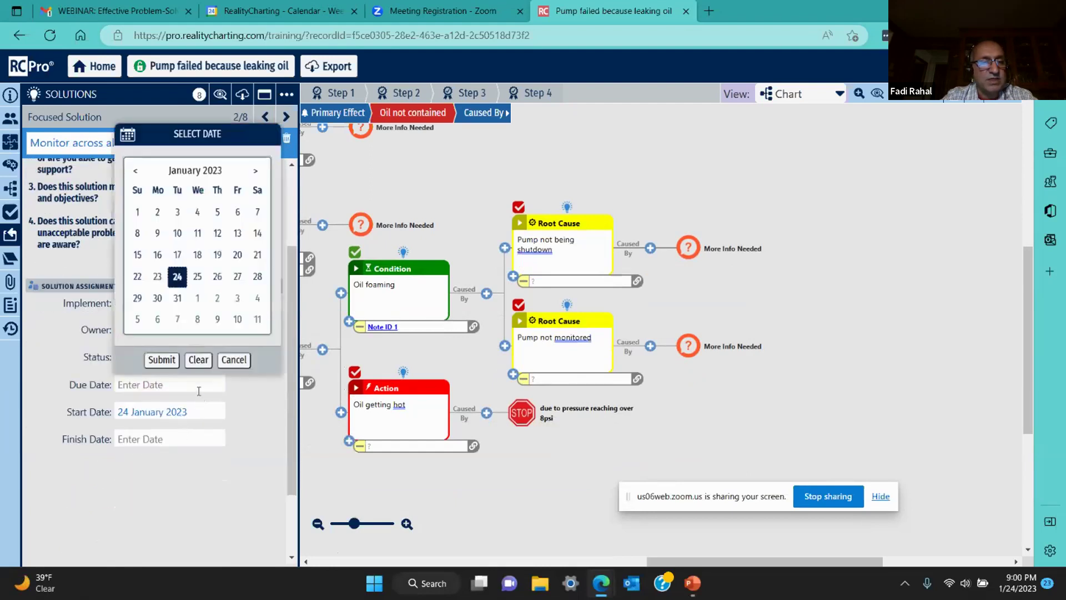
click(197, 320)
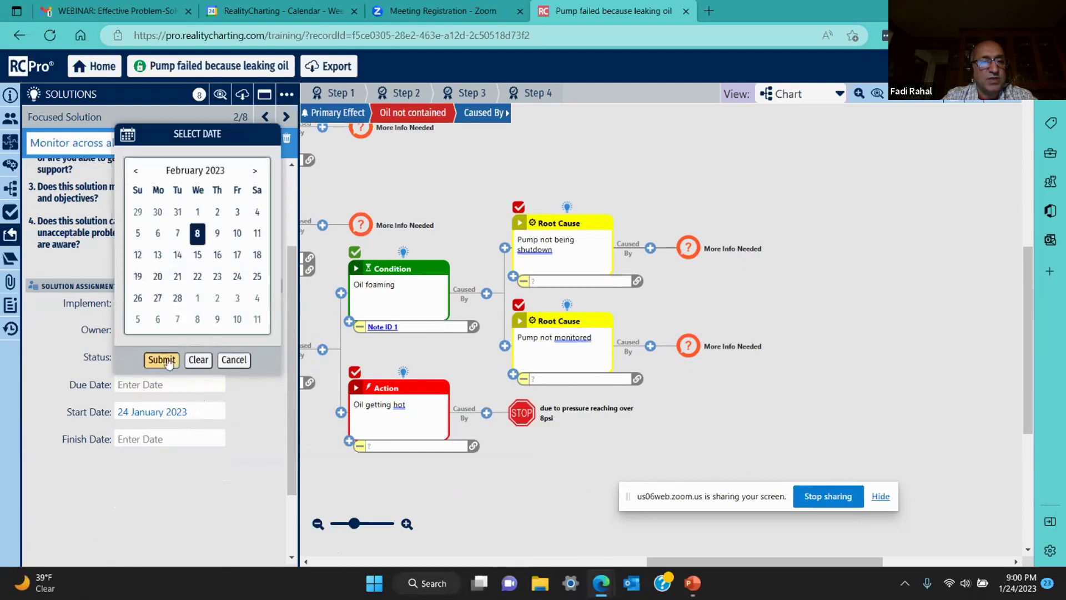
click(161, 359)
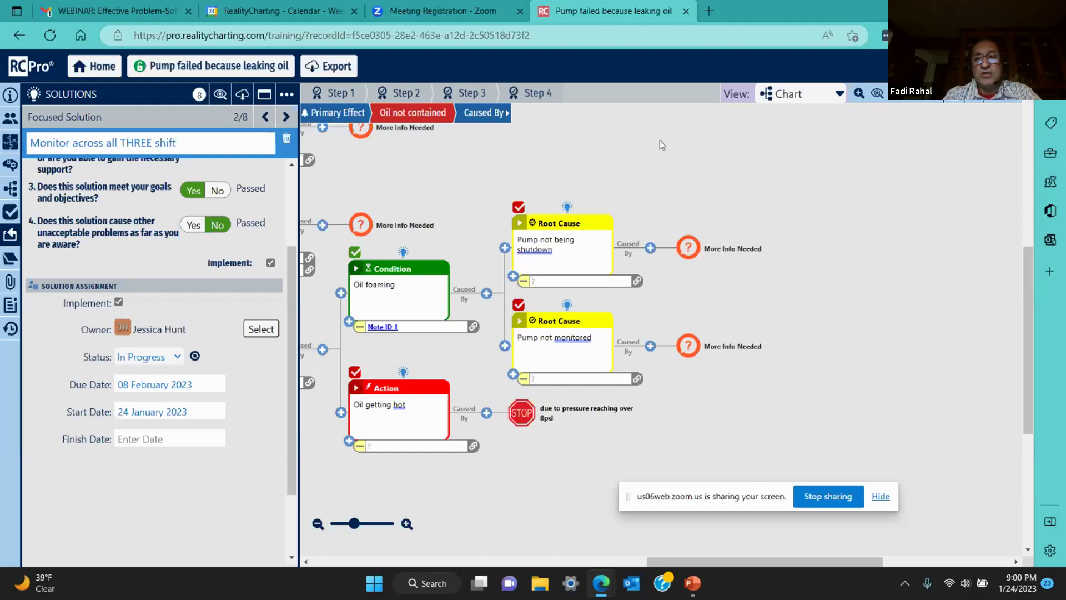
Step: Switch the view from the chart to Solutions, hide the focused solution details, and show the assignments of all solutions
click(825, 95)
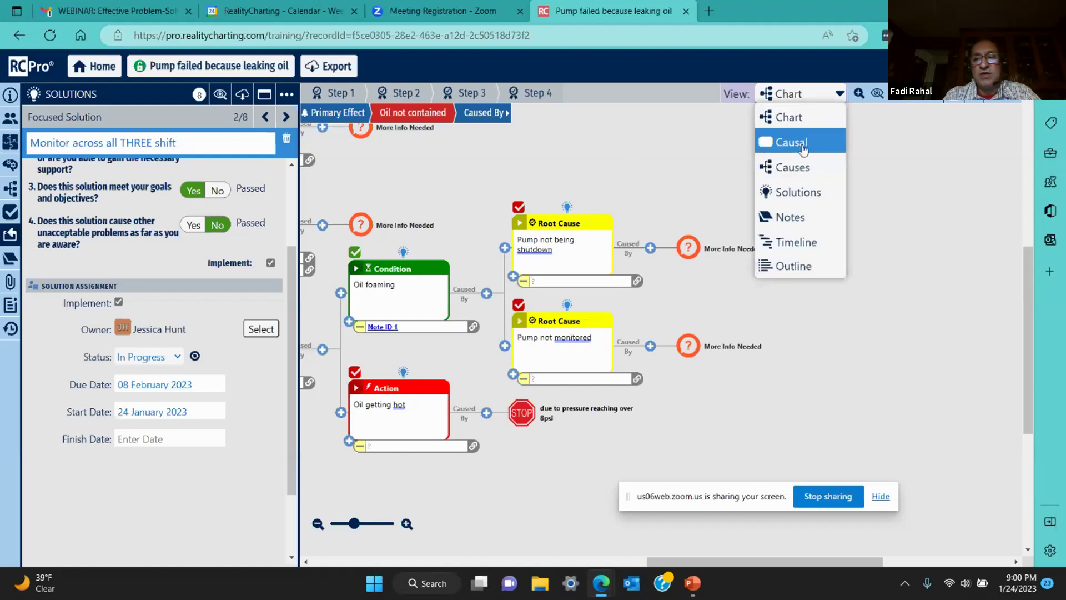
click(796, 193)
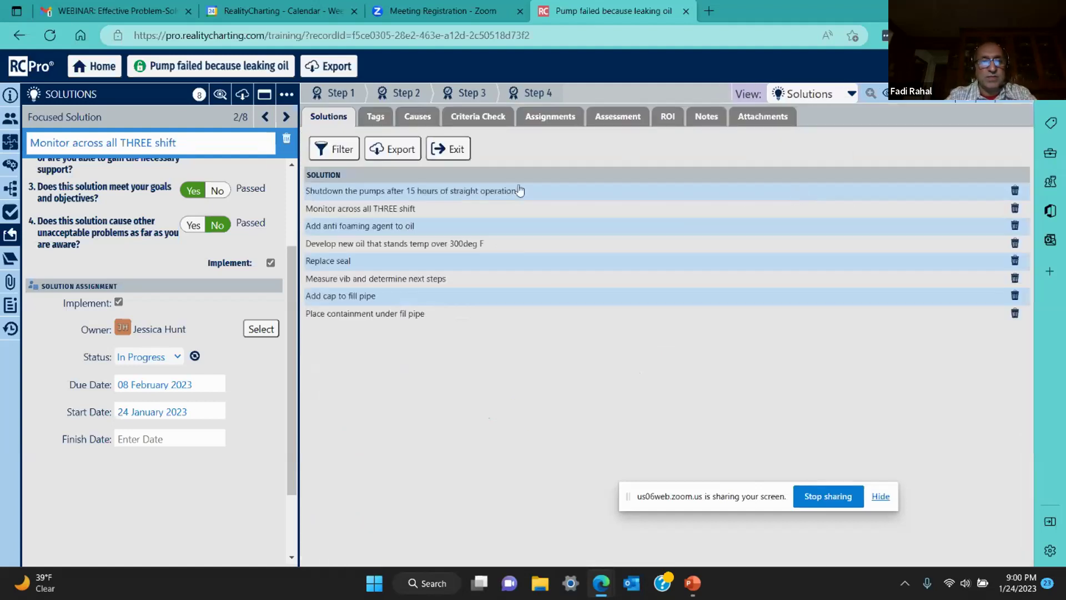
mouse_move(15, 243)
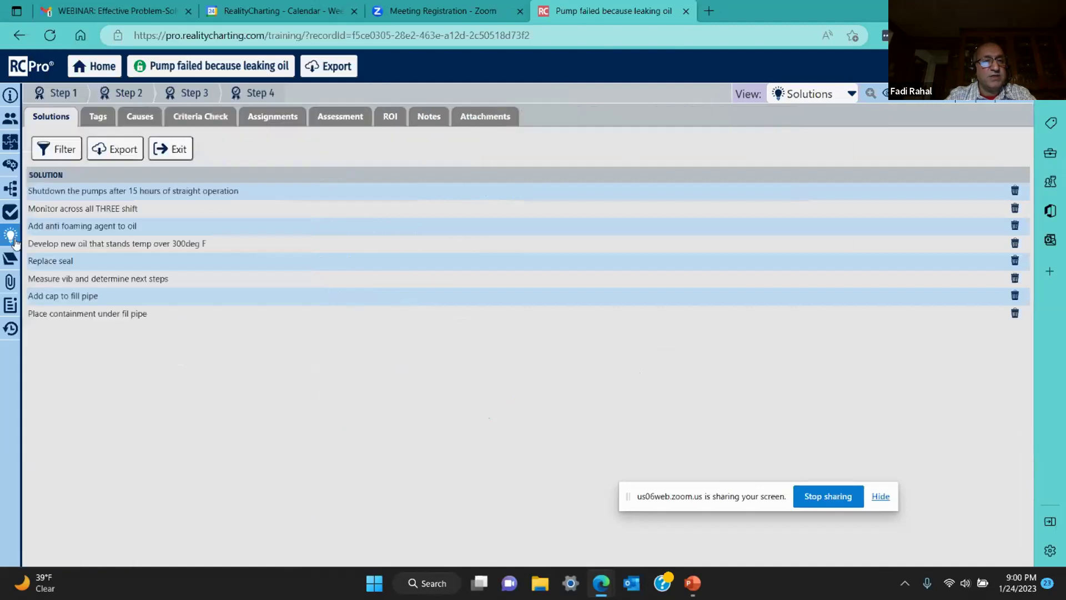
click(187, 122)
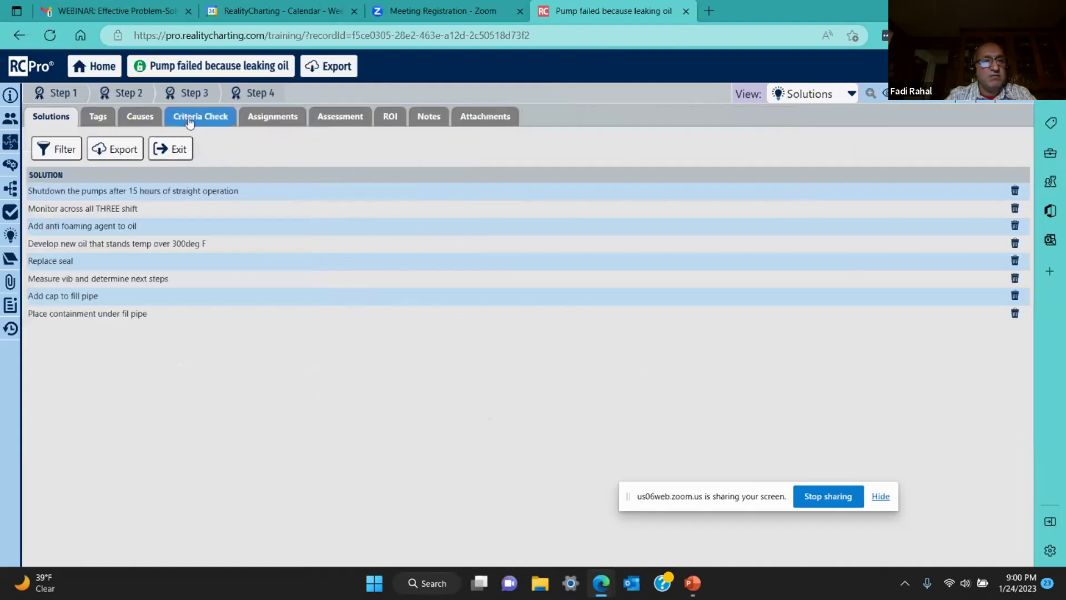
click(263, 121)
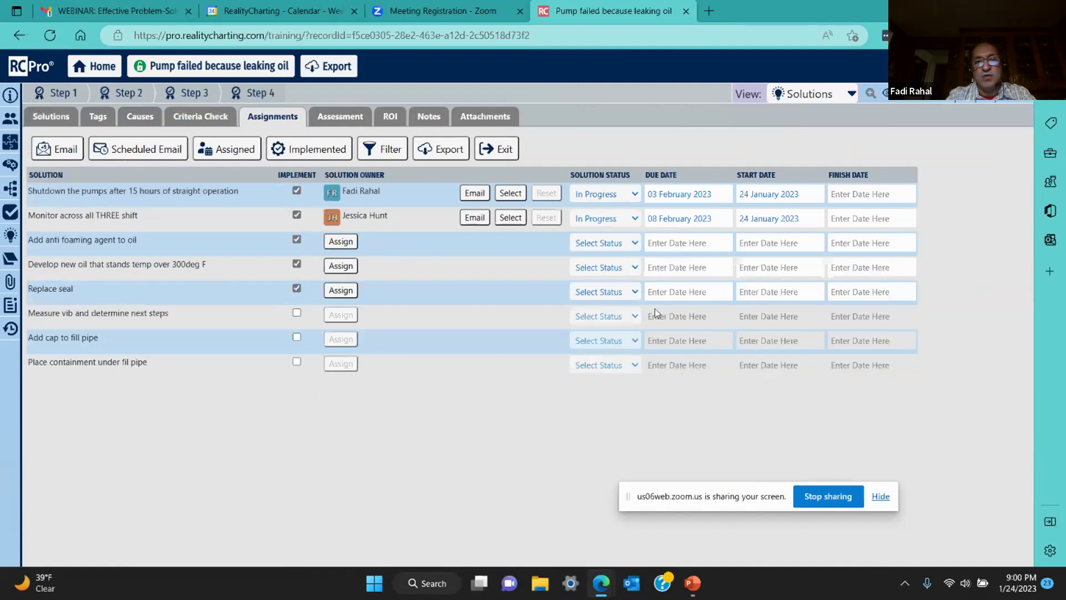
Step: Assign the first listed team member to "Add anti foaming agent to oil" and the third to "Develop new oil that stands temp over 300deg F"
click(342, 243)
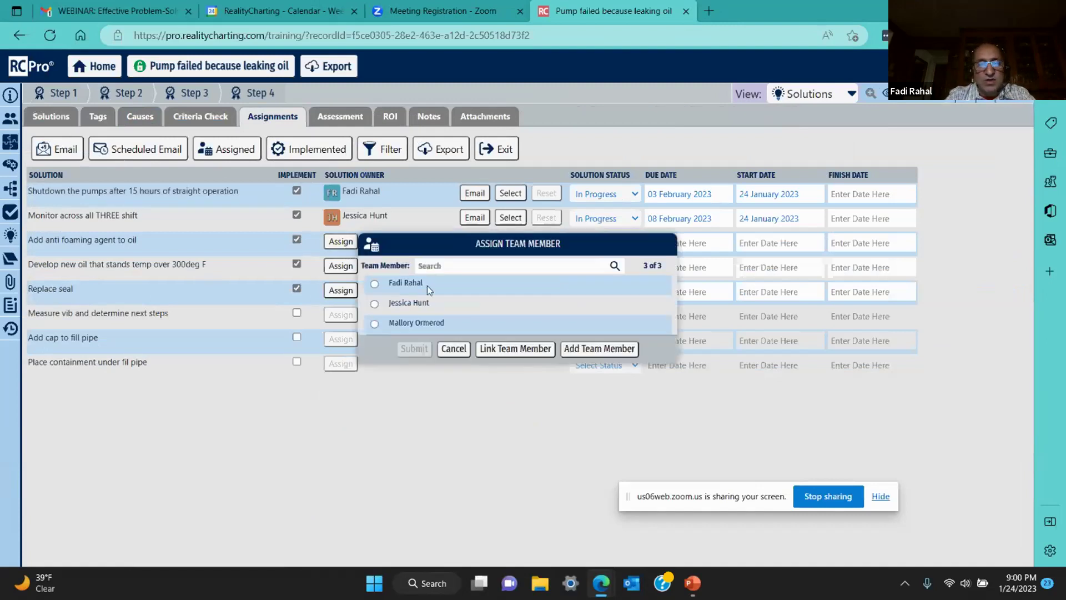
click(375, 284)
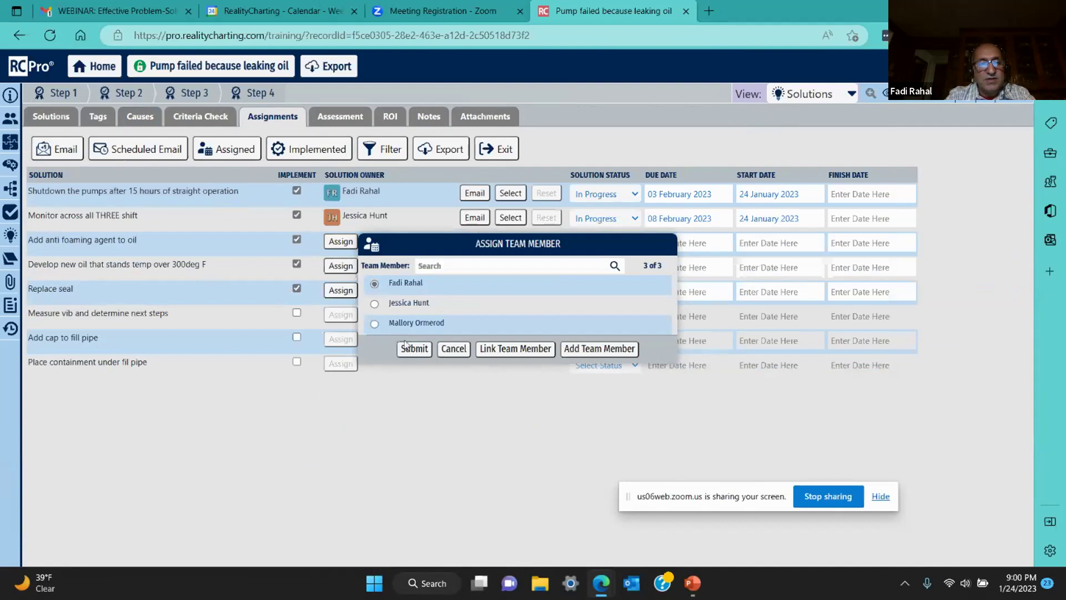
click(414, 348)
click(341, 266)
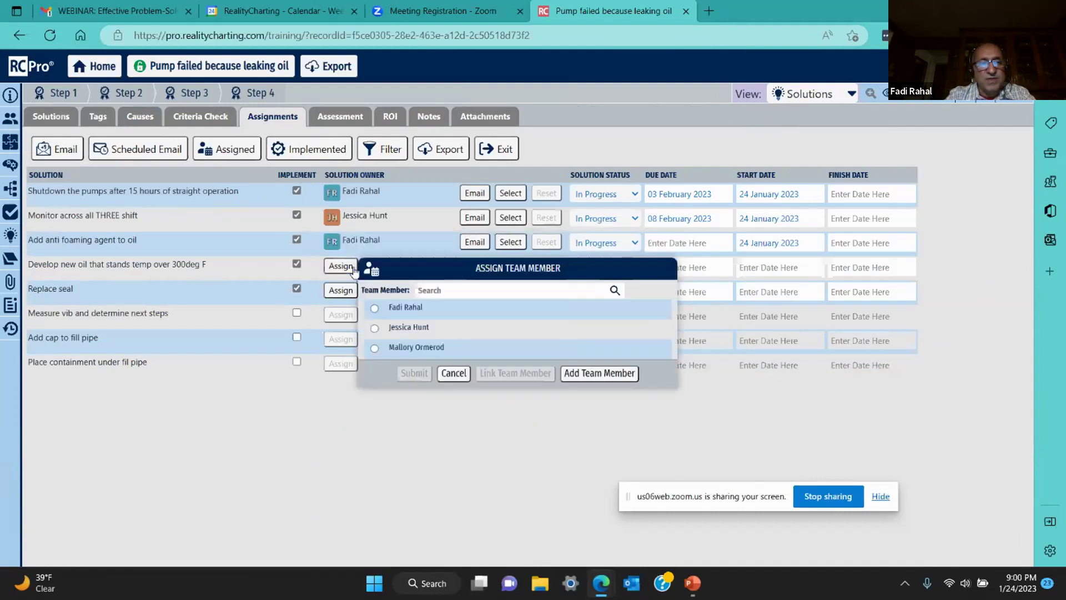
click(374, 347)
click(414, 376)
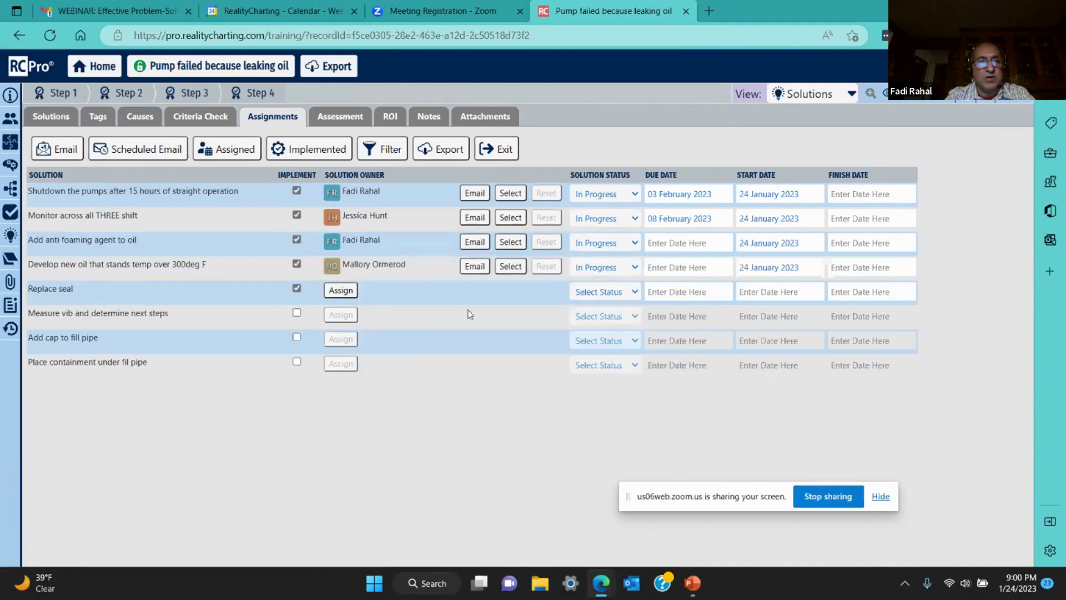
Step: Examine the assessment criteria and scores of the solutions, and return to the chart view
click(345, 117)
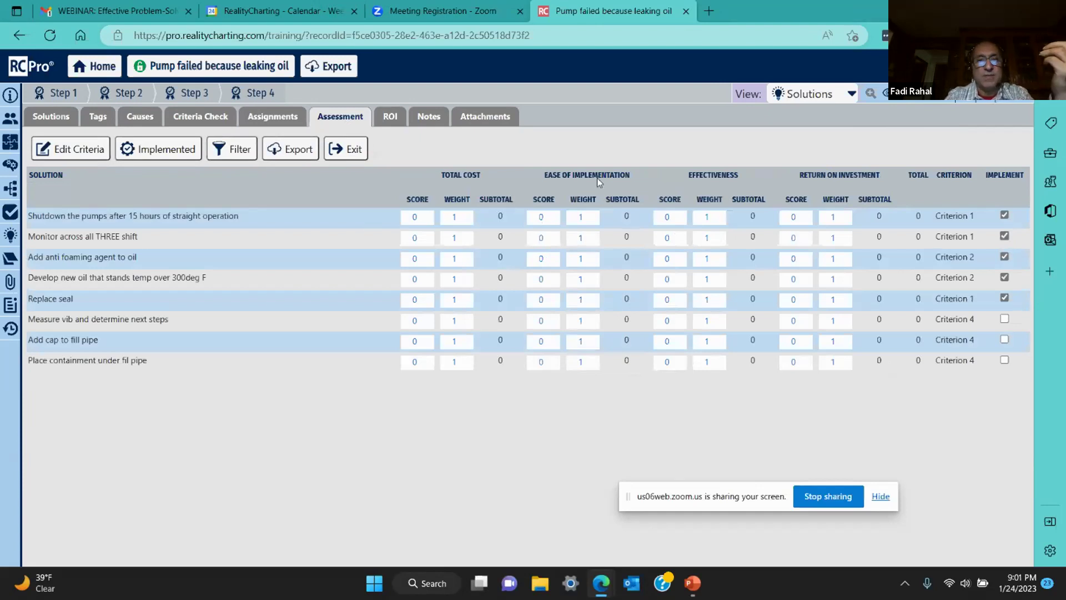
click(817, 94)
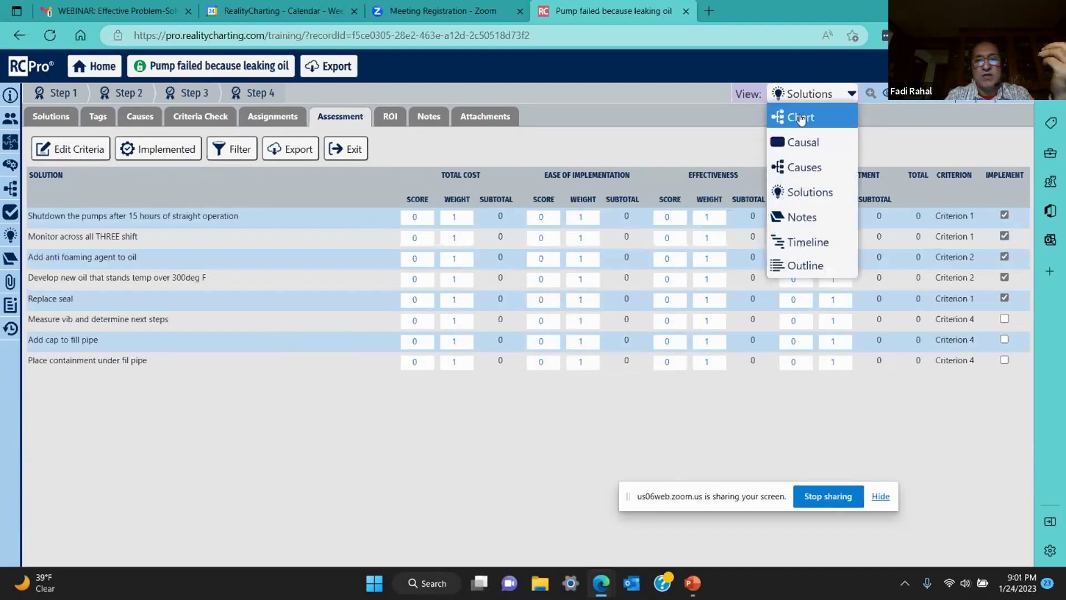
click(799, 118)
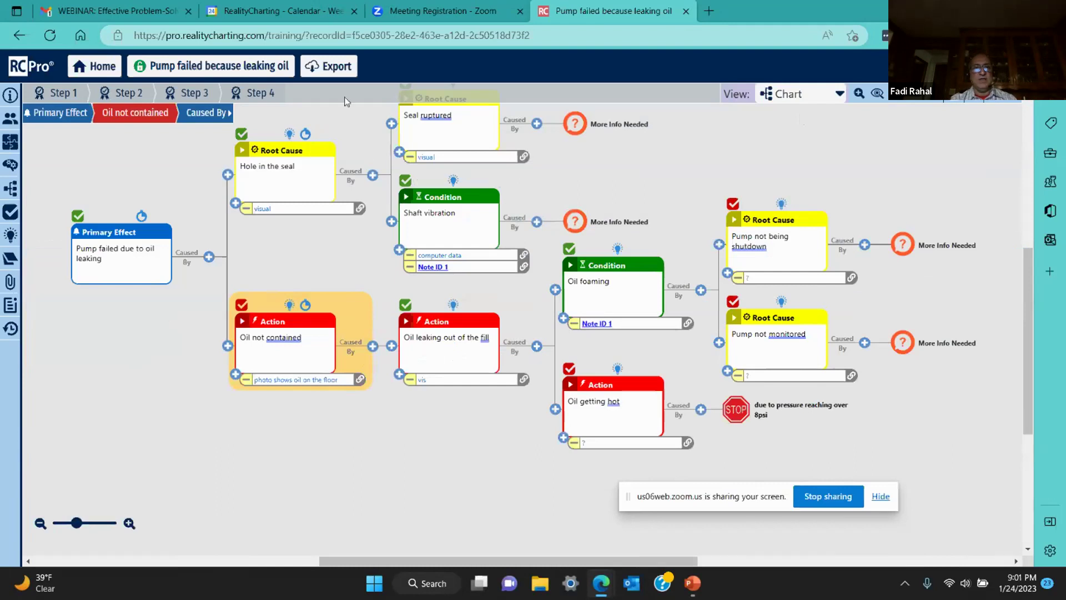
Step: Switch to the Zoom meeting to look at the chat, and on to the PowerPoint slide with the chatbox questions
key(alt+Tab)
key(alt+Tab)
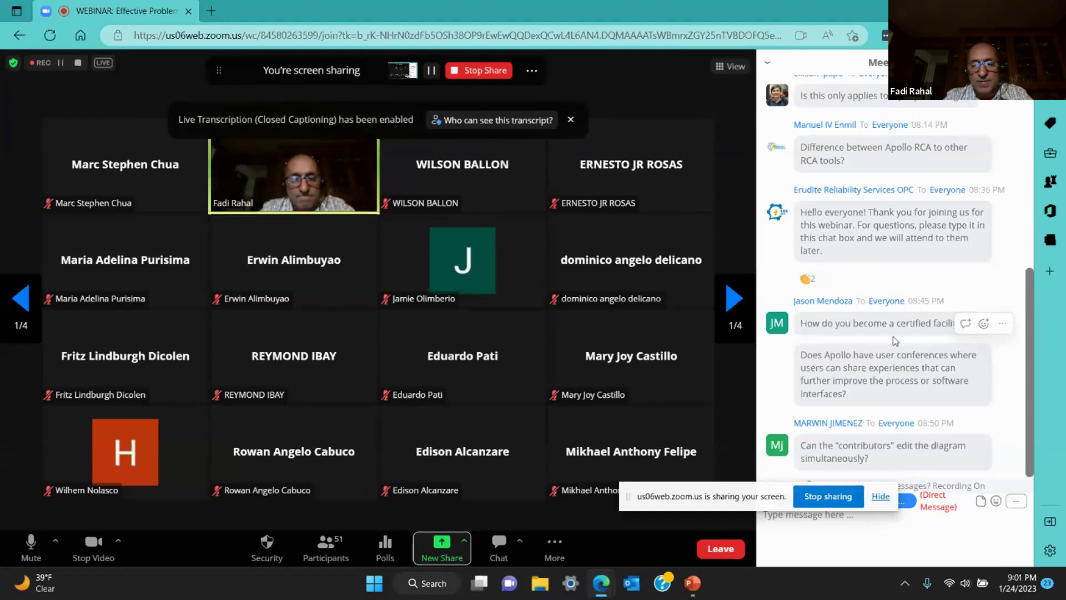
key(alt+Tab)
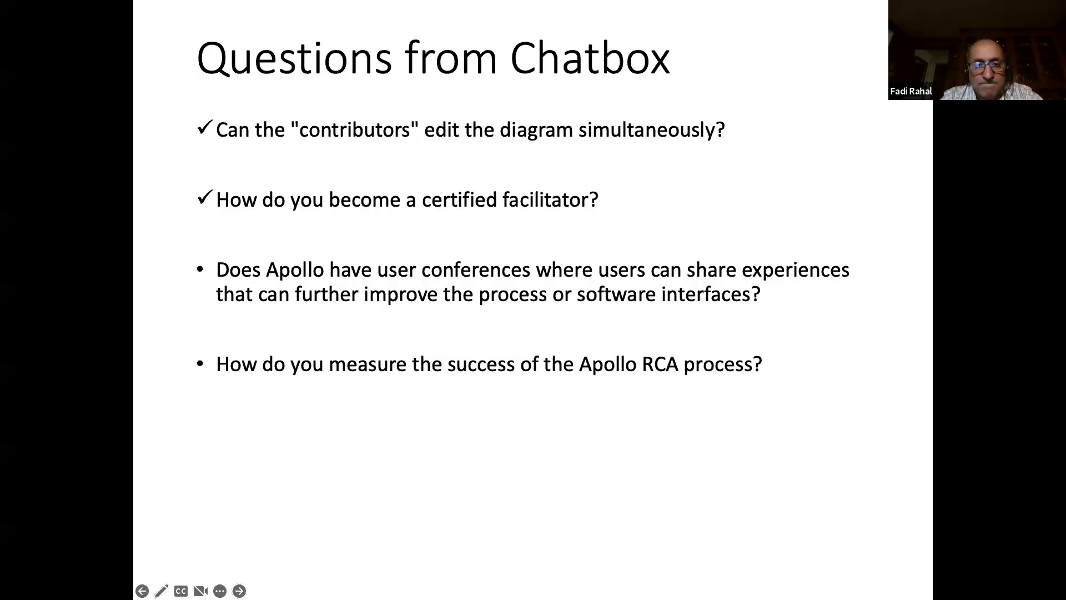
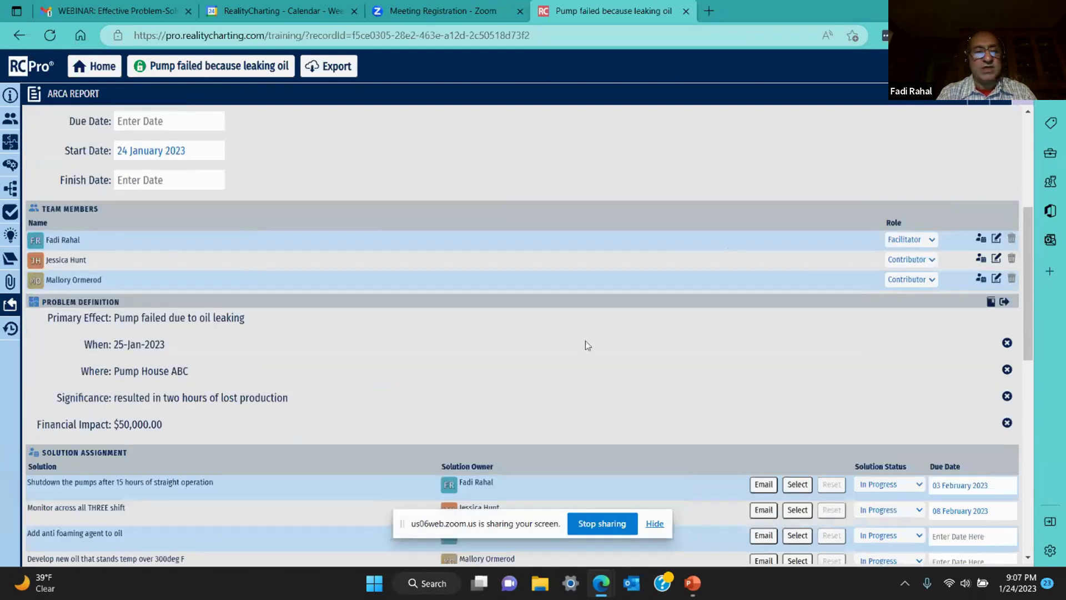
Step: Append the words "type it here" to the existing text in the ARCA report's summary
scroll(585, 340, down, 1)
scroll(314, 372, down, 1)
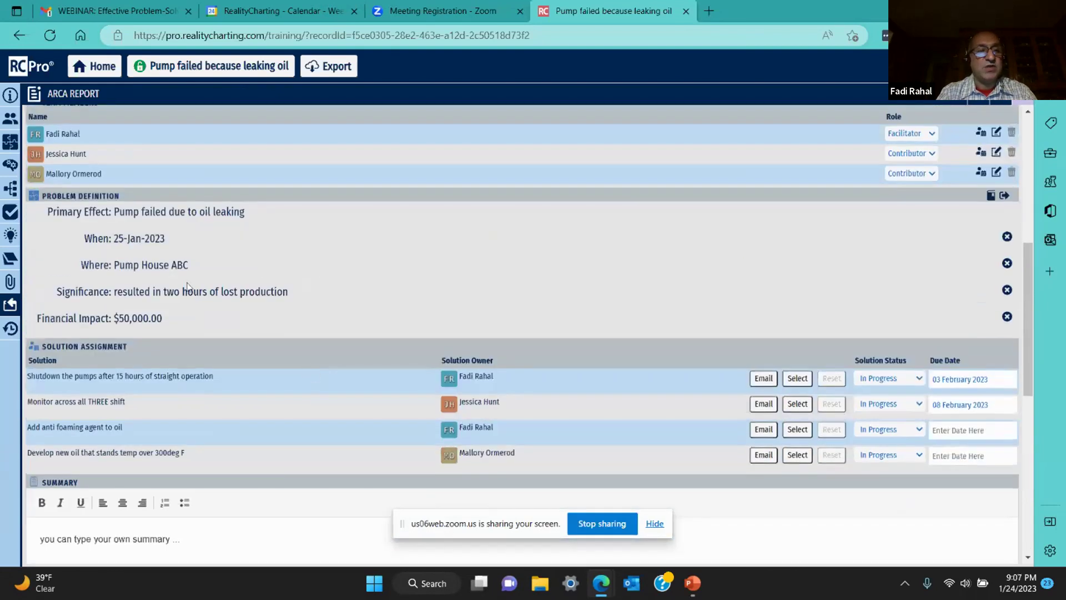
scroll(240, 283, down, 1)
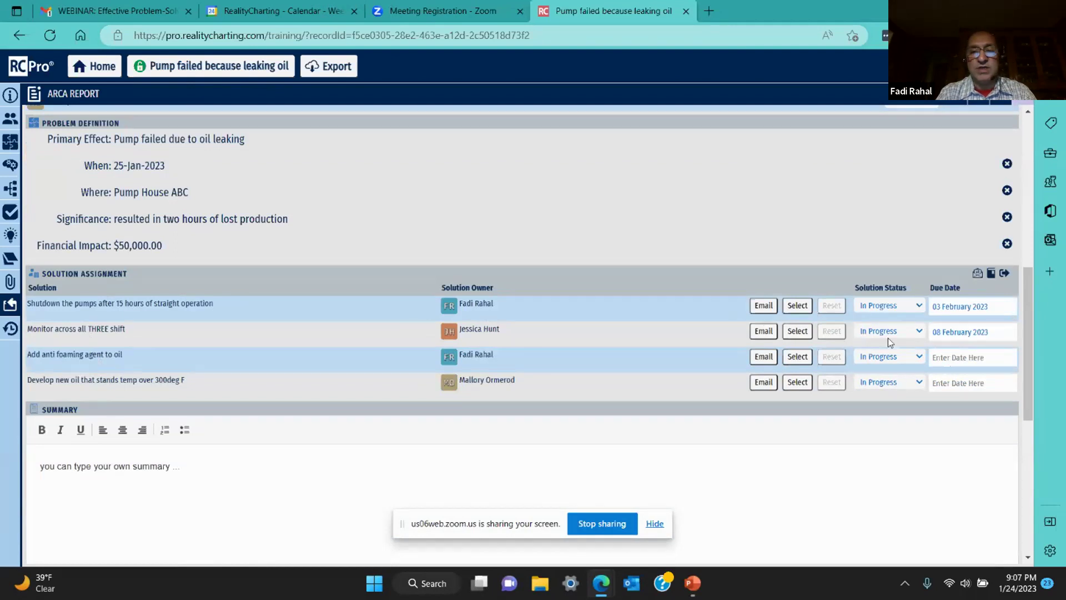
scroll(590, 345, down, 1)
scroll(280, 388, down, 1)
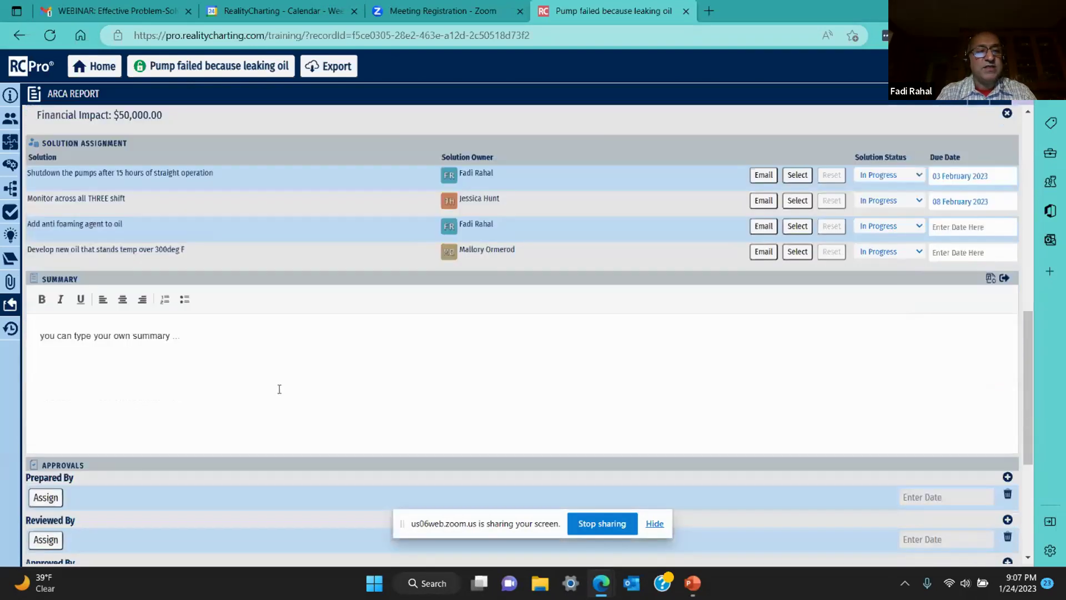
scroll(279, 389, down, 1)
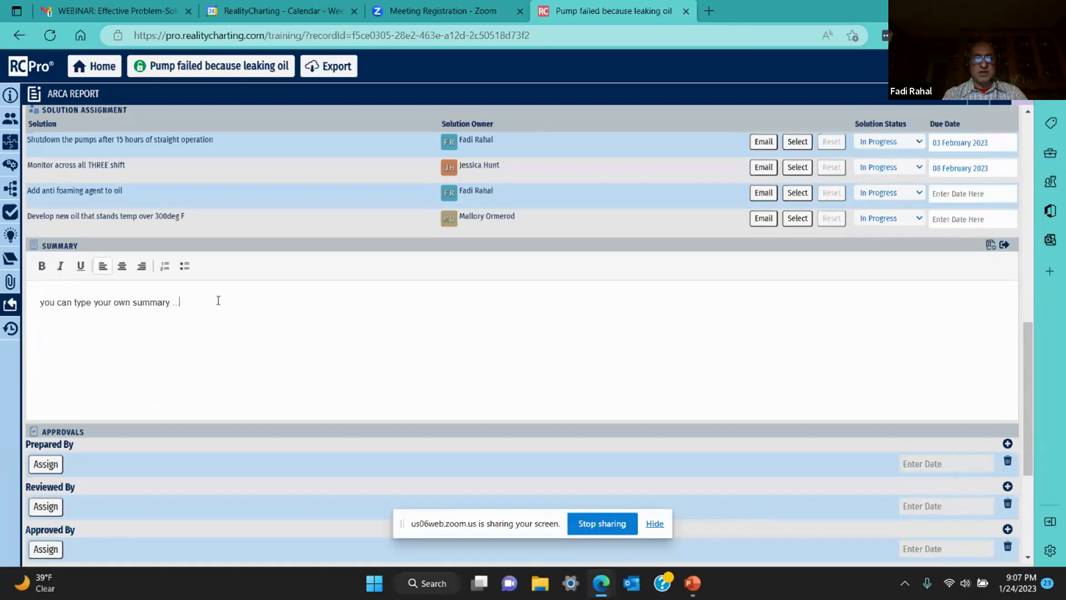
text(ty)
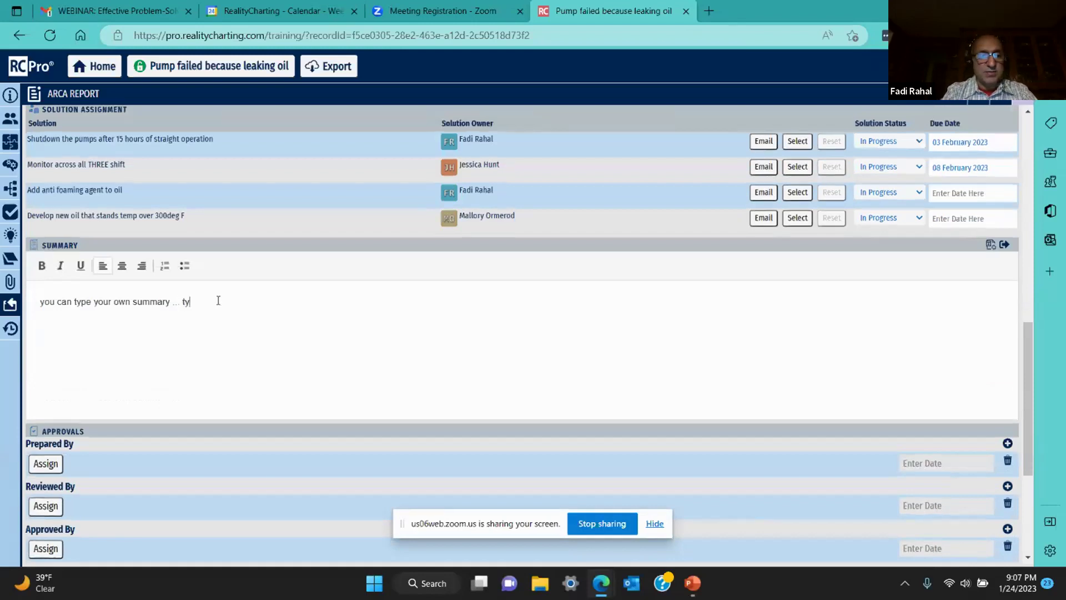
text(pe it here)
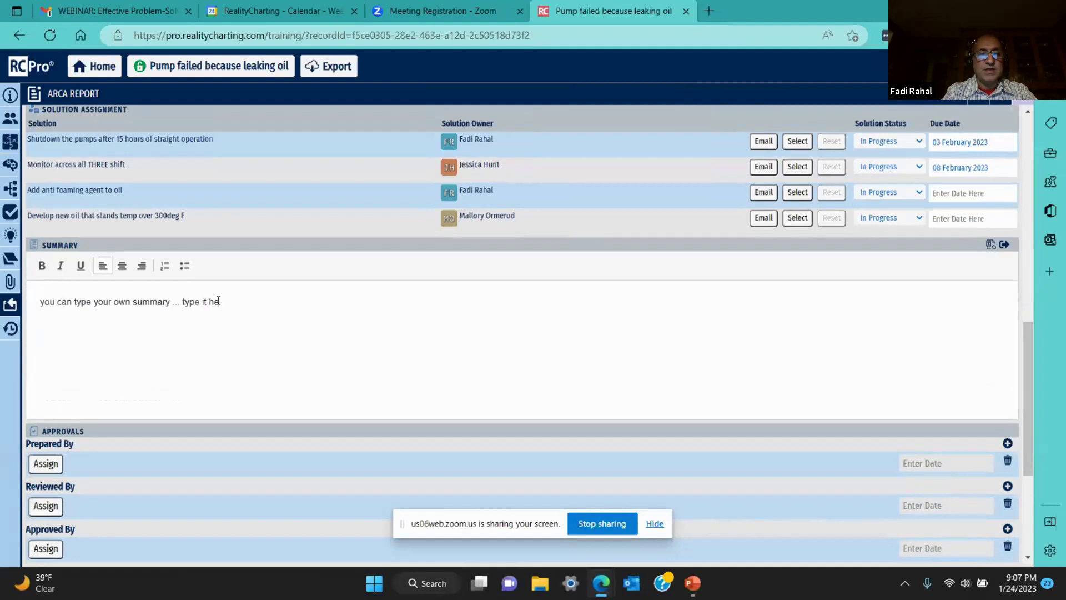
Step: Delete all text from the summary of the ARCA report
key(BackSpace)
key(BackSpace)
key(BackSpace)
key(BackSpace)
key(BackSpace)
key(BackSpace)
key(BackSpace)
key(BackSpace)
key(BackSpace)
key(BackSpace)
key(BackSpace)
key(BackSpace)
key(BackSpace)
key(BackSpace)
key(BackSpace)
key(BackSpace)
key(BackSpace)
key(BackSpace)
key(BackSpace)
key(BackSpace)
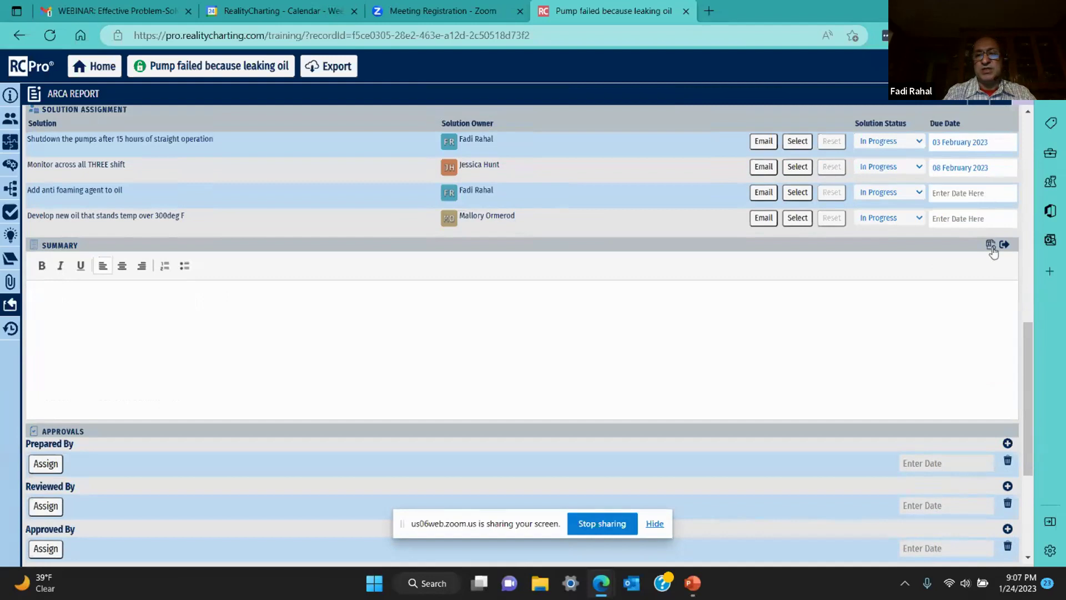
Step: Generate the report summary from the anti foaming agent, three-shift monitoring and pump shutdown solutions, and review the generated text
click(990, 246)
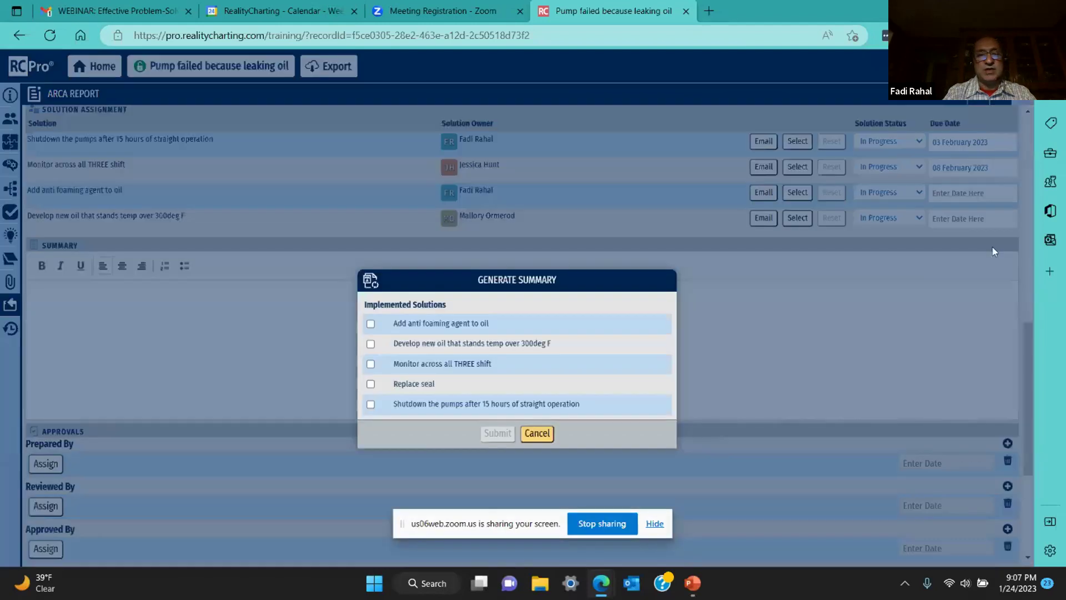
click(372, 324)
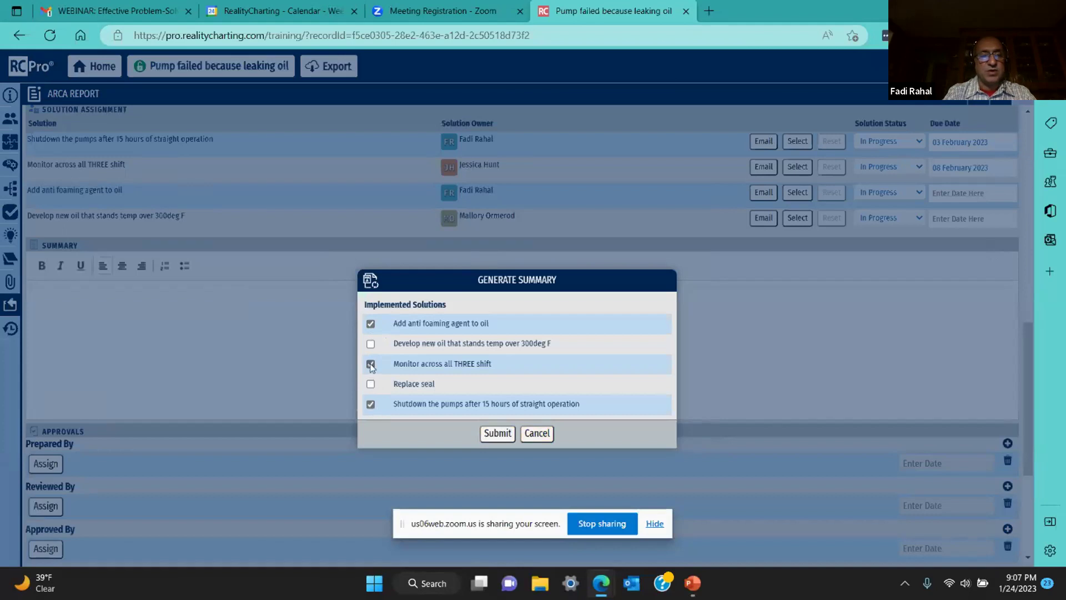
click(497, 433)
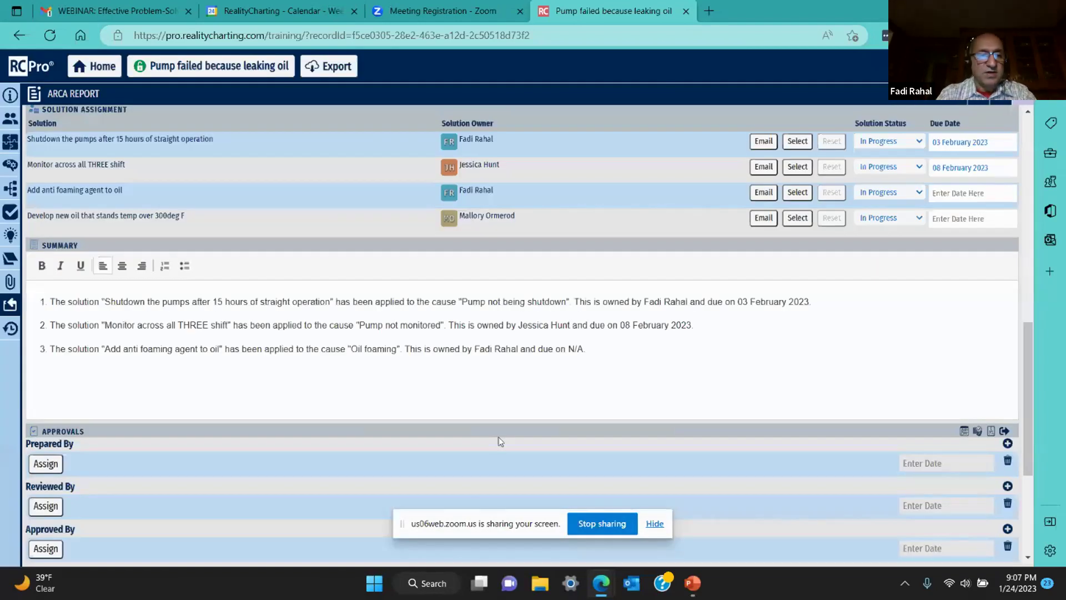
scroll(404, 374, down, 2)
scroll(406, 380, up, 3)
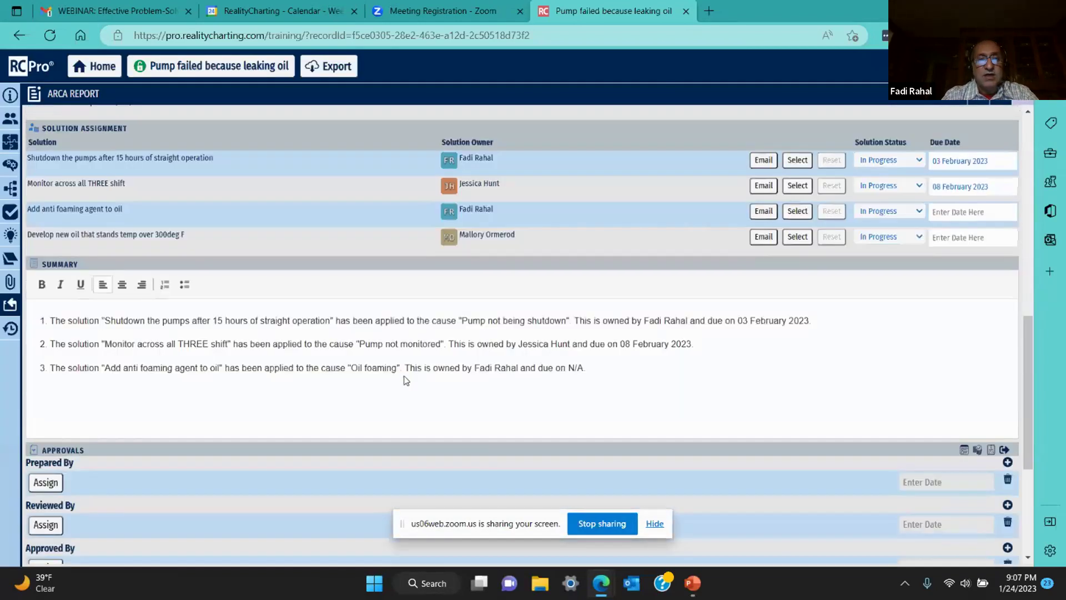
scroll(407, 375, up, 1)
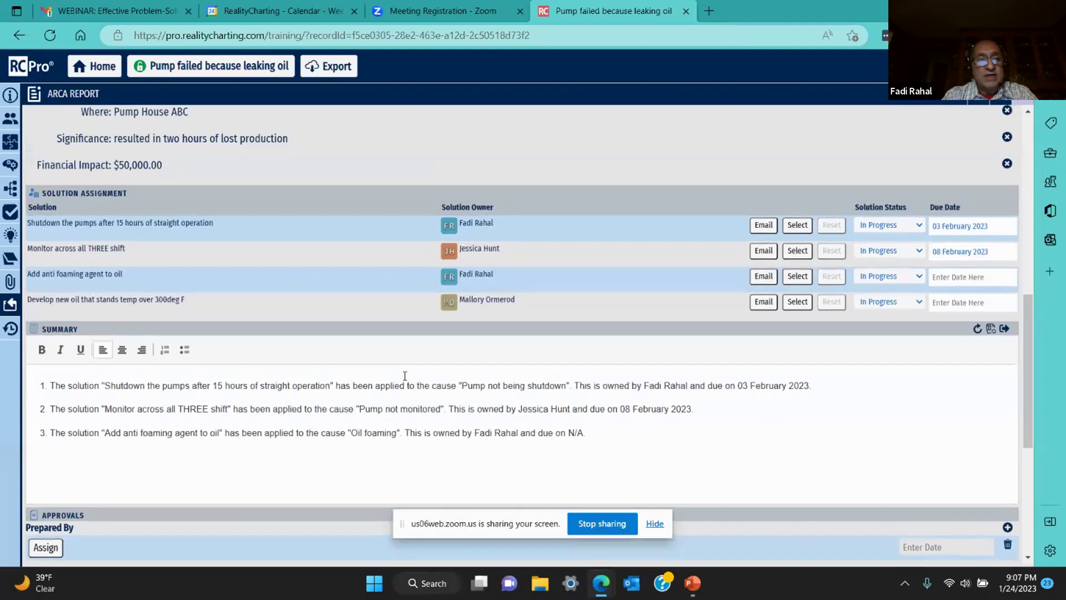
Step: Export the ARCA Report and the chart as a PDF, with all chart markers included and the chart fitted to the page
click(9, 306)
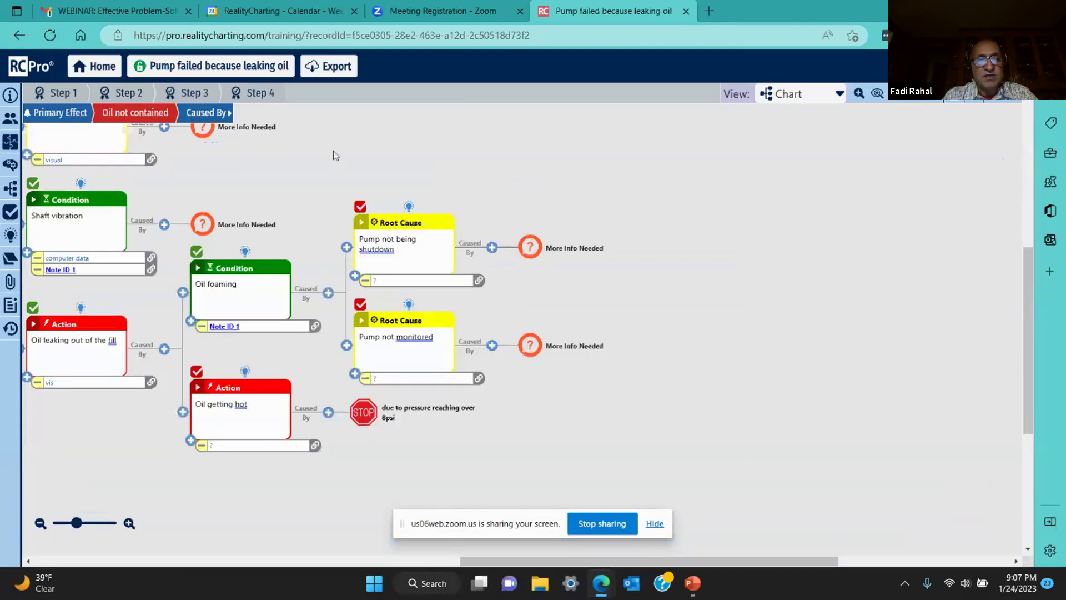
click(340, 70)
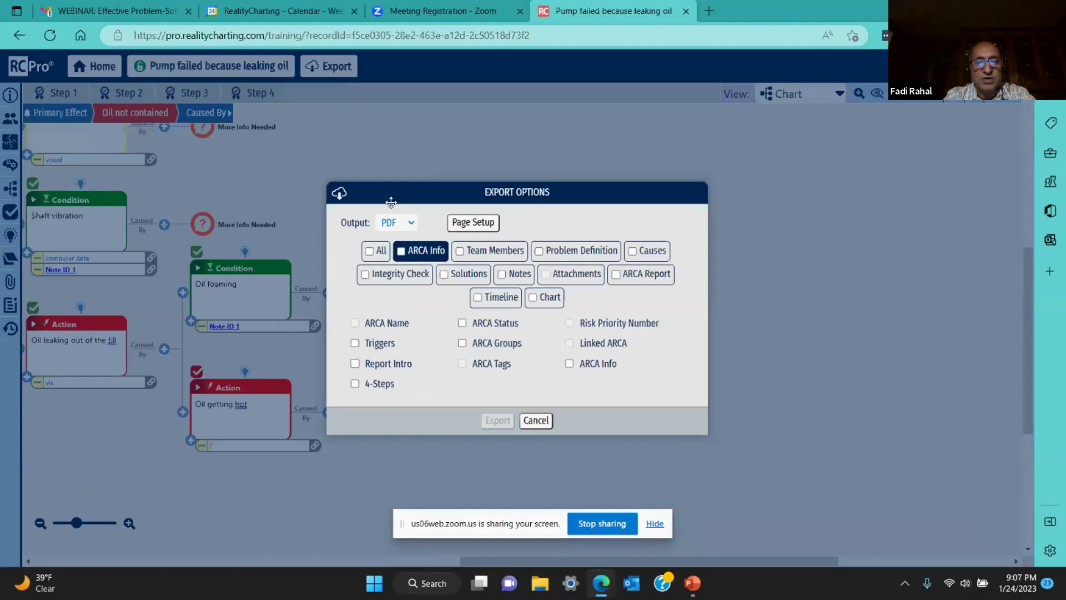
click(397, 222)
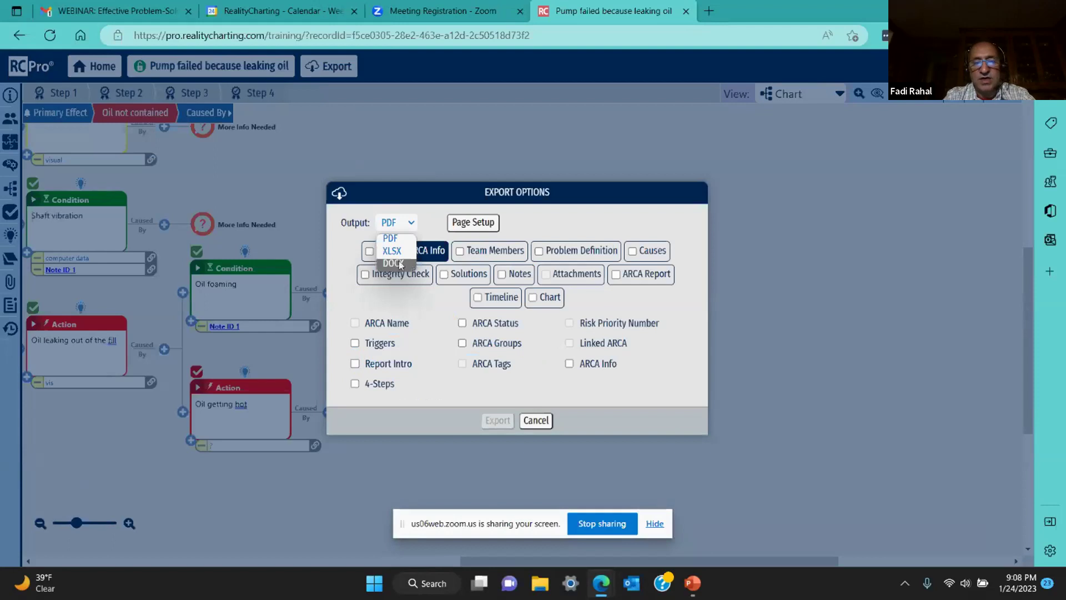
click(402, 241)
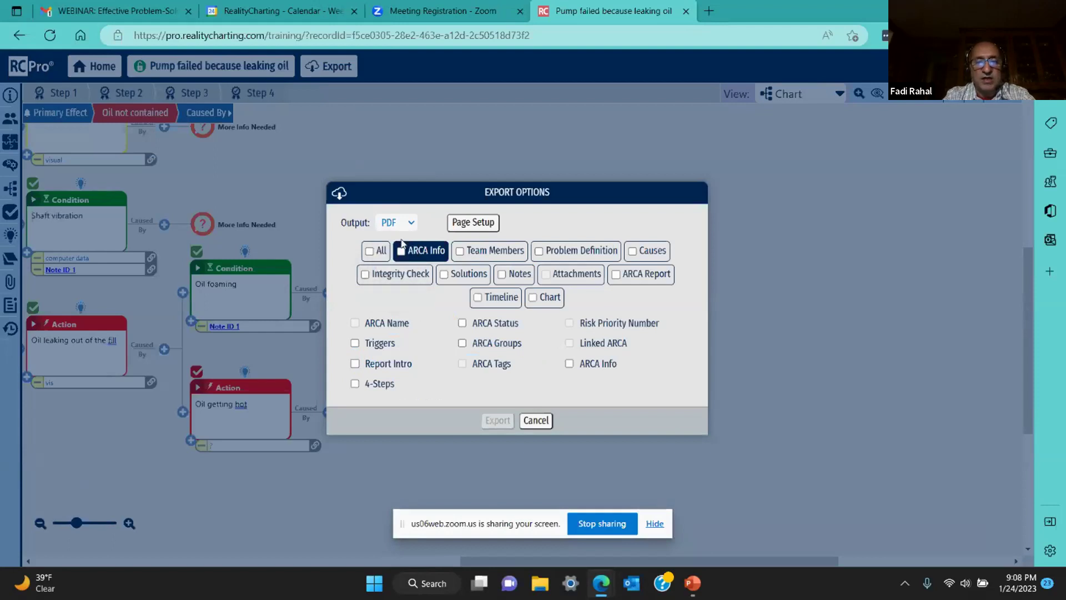
click(616, 276)
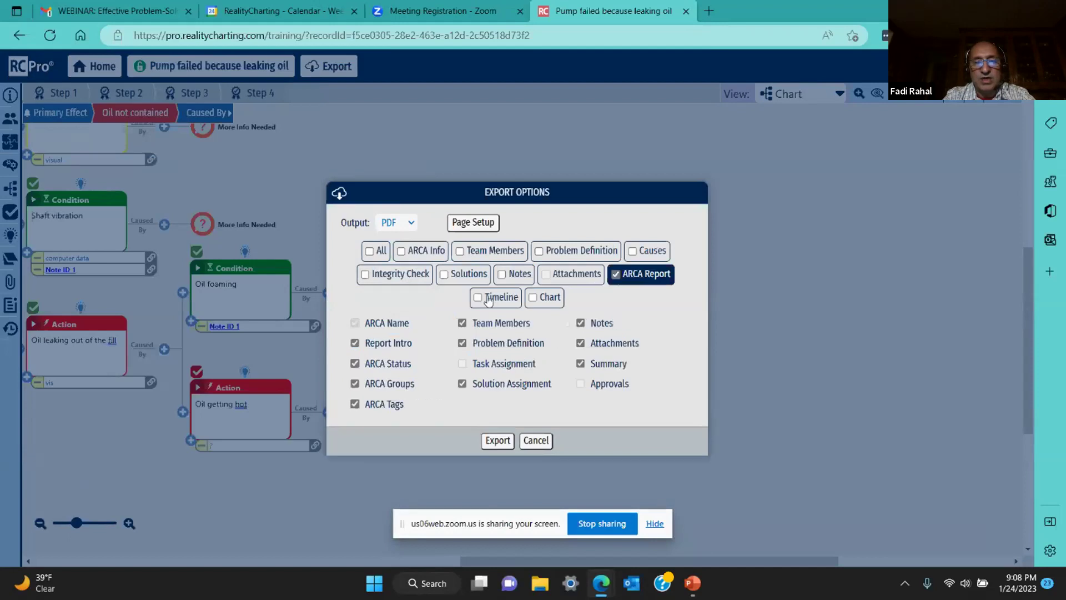
click(533, 298)
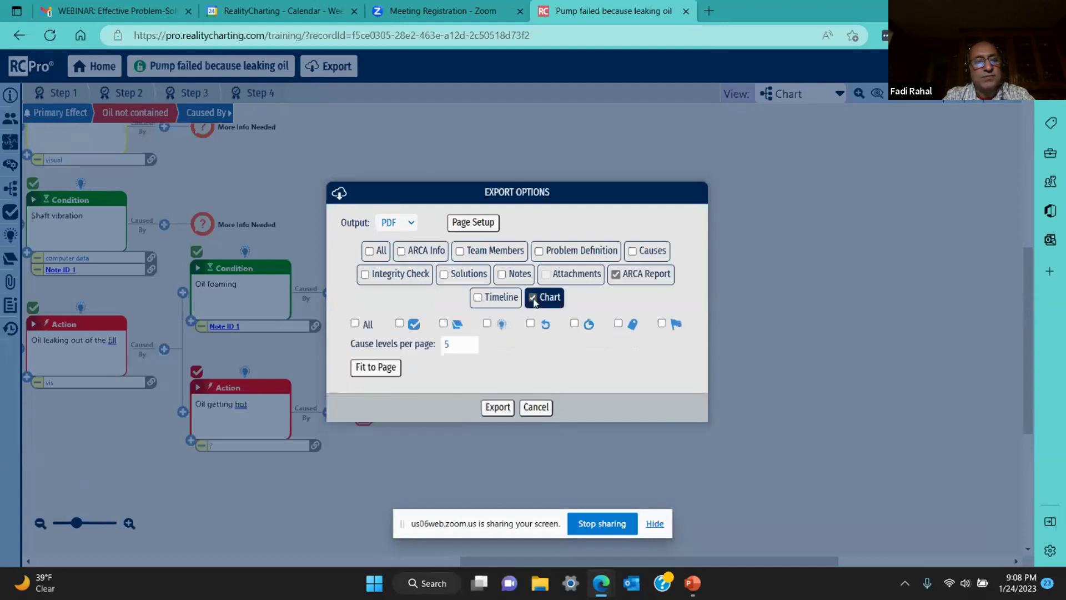
click(354, 325)
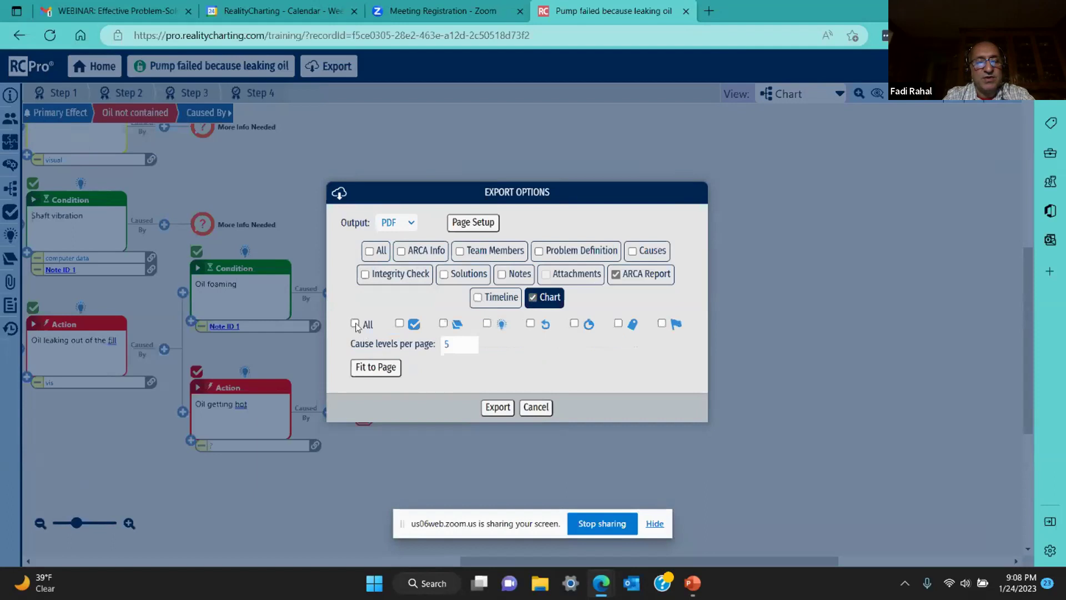
click(372, 369)
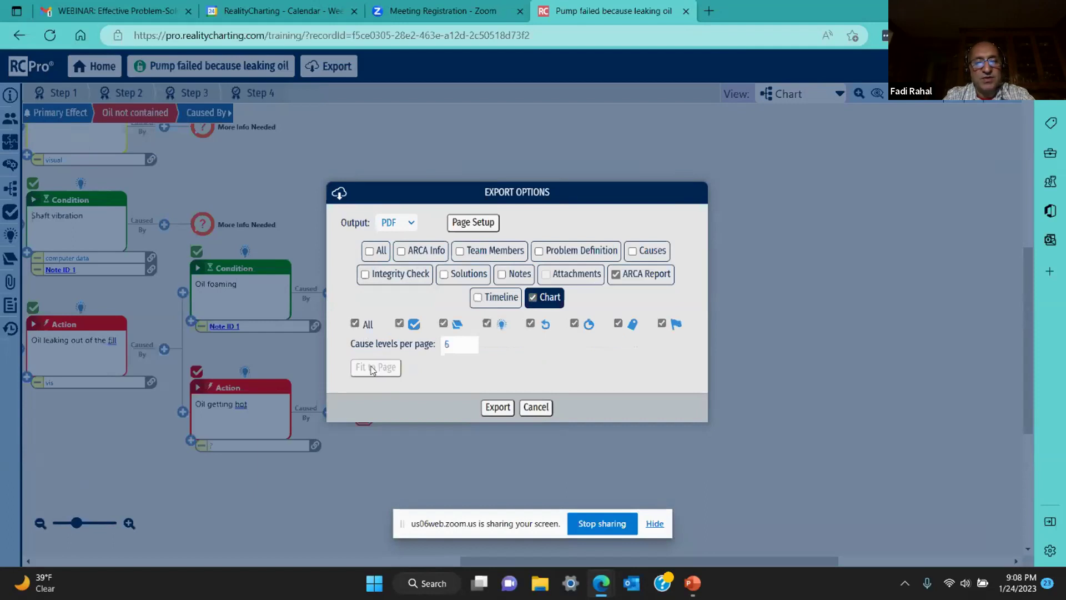
click(493, 410)
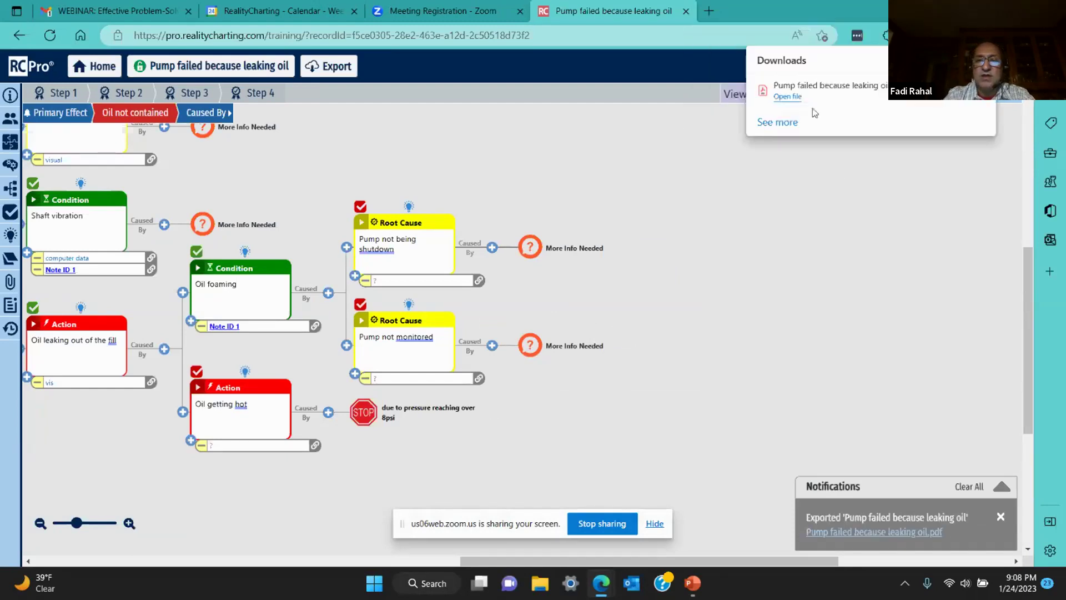
Step: Open the exported PDF and review the report from its intro through the solutions and summary to the cause chart
click(793, 96)
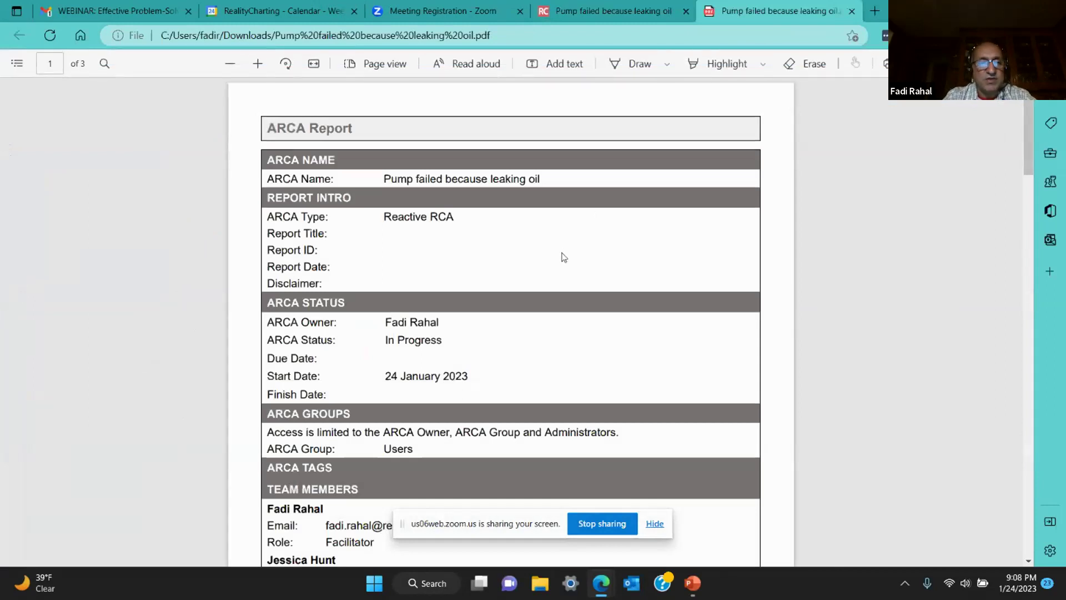
scroll(564, 257, down, 5)
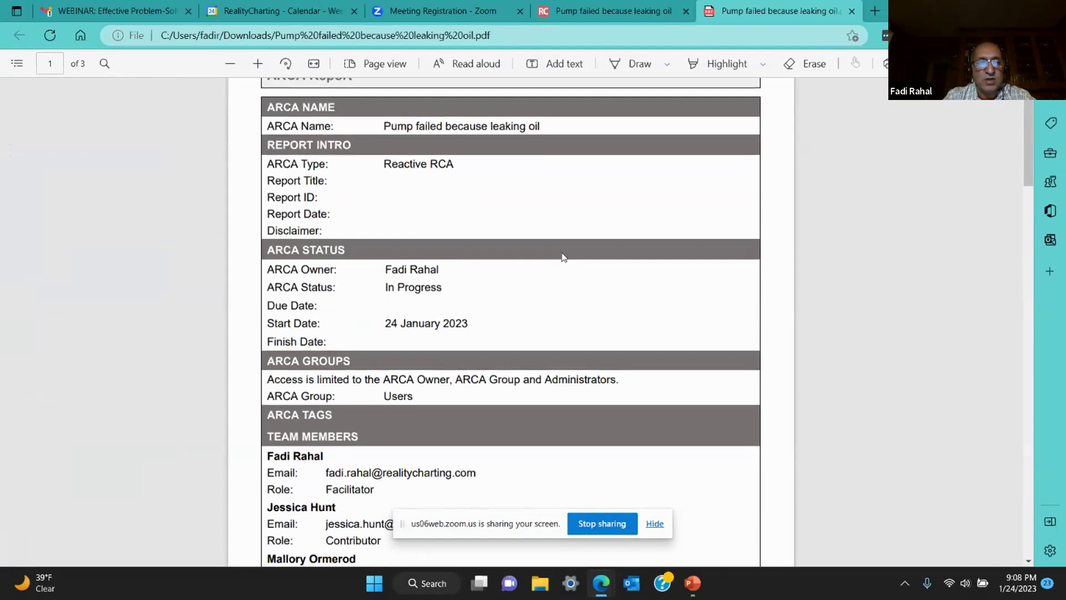
scroll(564, 257, down, 10)
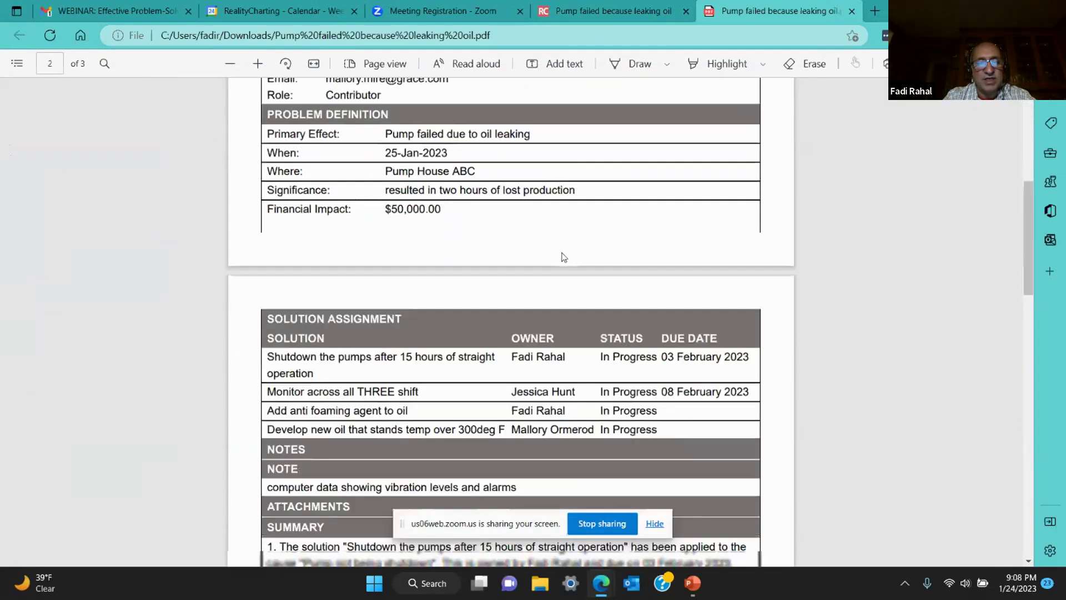
scroll(562, 257, down, 9)
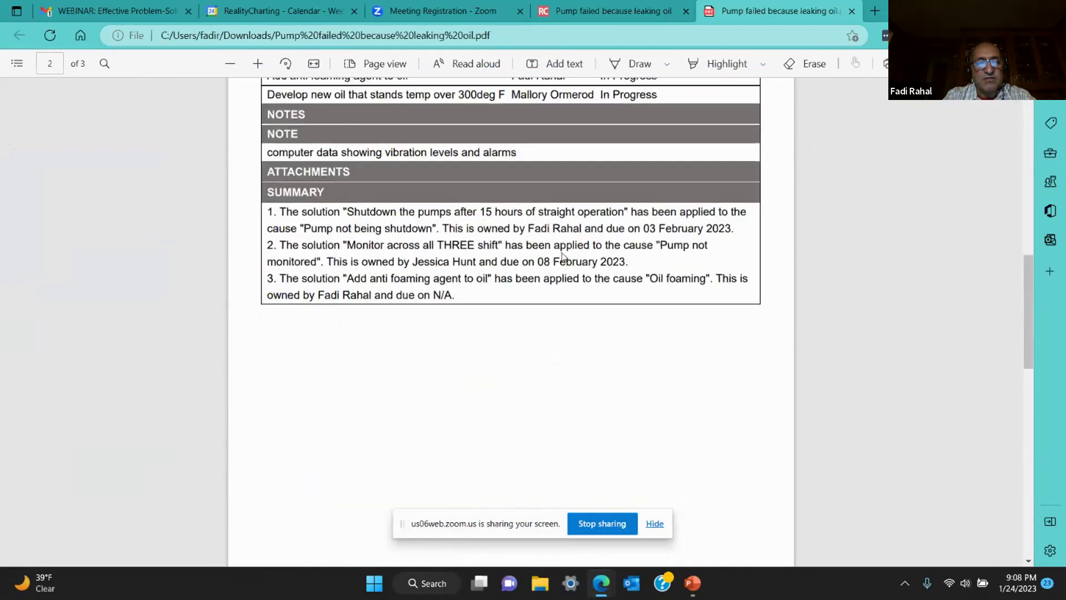
scroll(564, 257, down, 9)
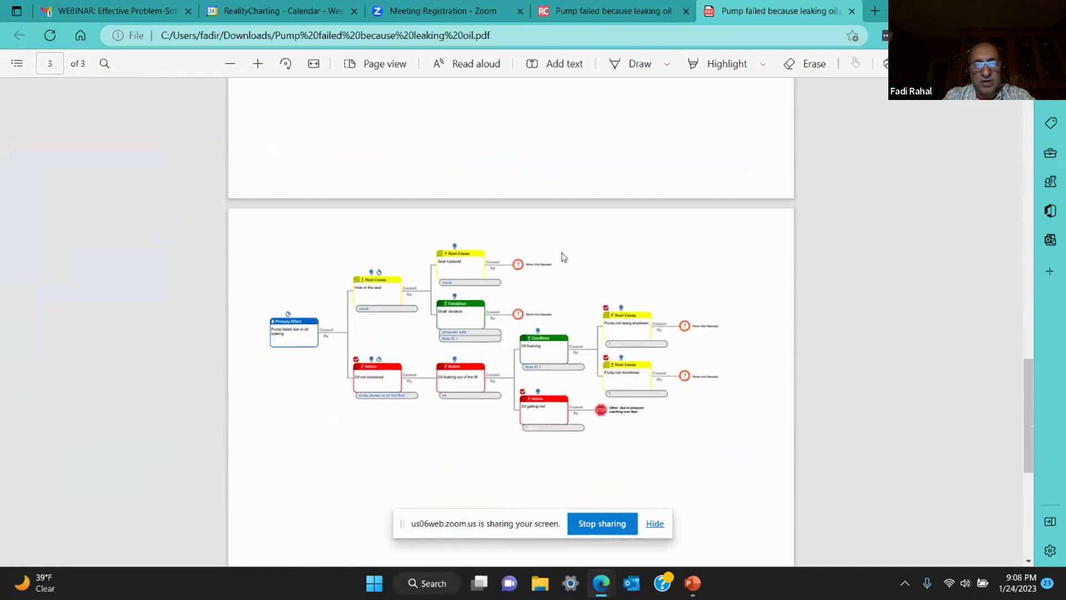
scroll(519, 300, up, 5)
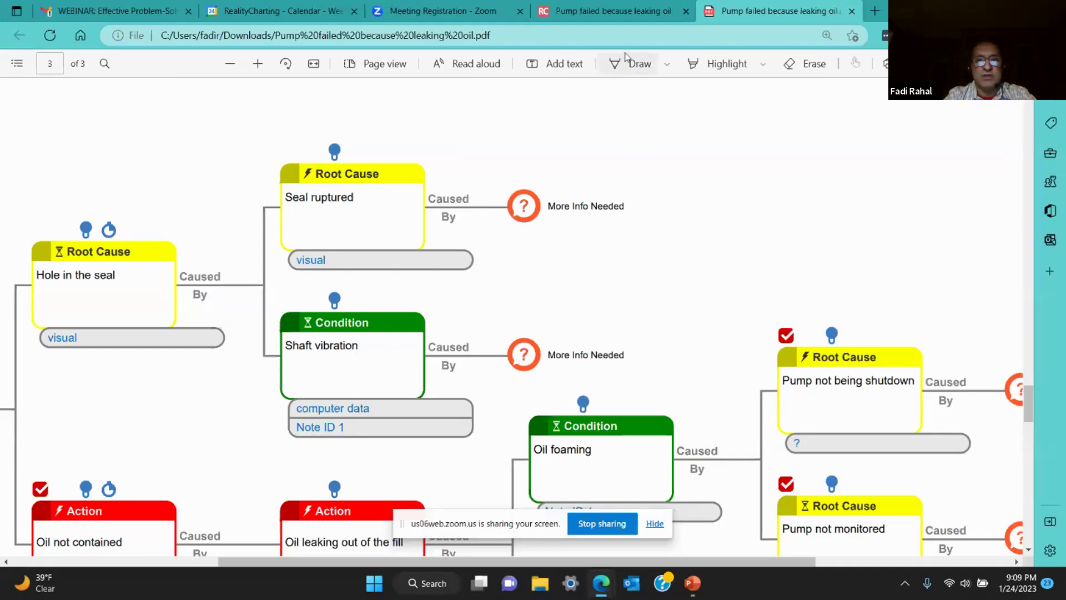
click(606, 14)
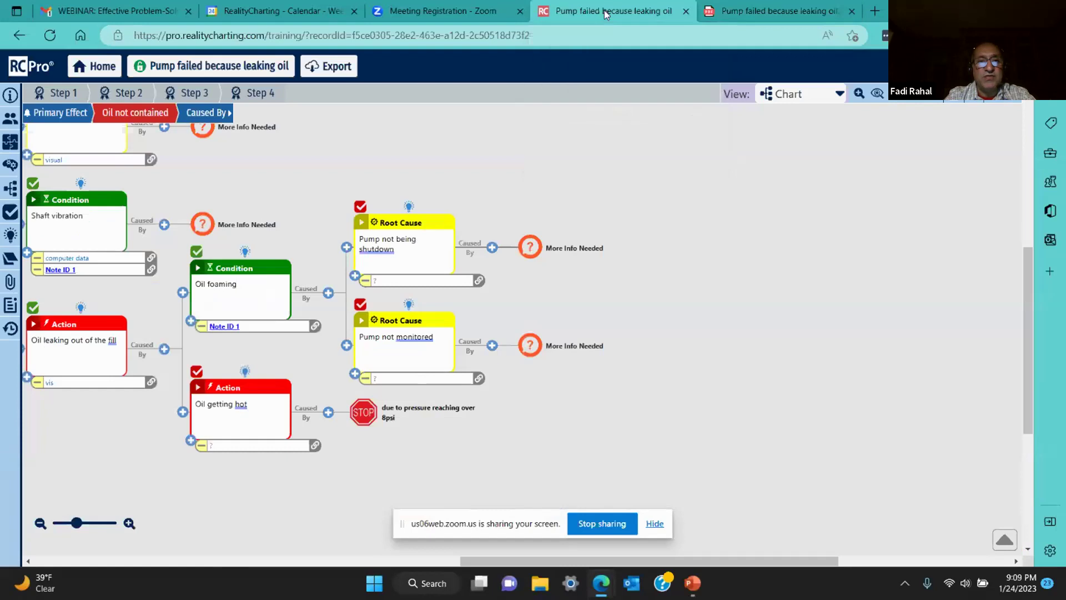
click(349, 67)
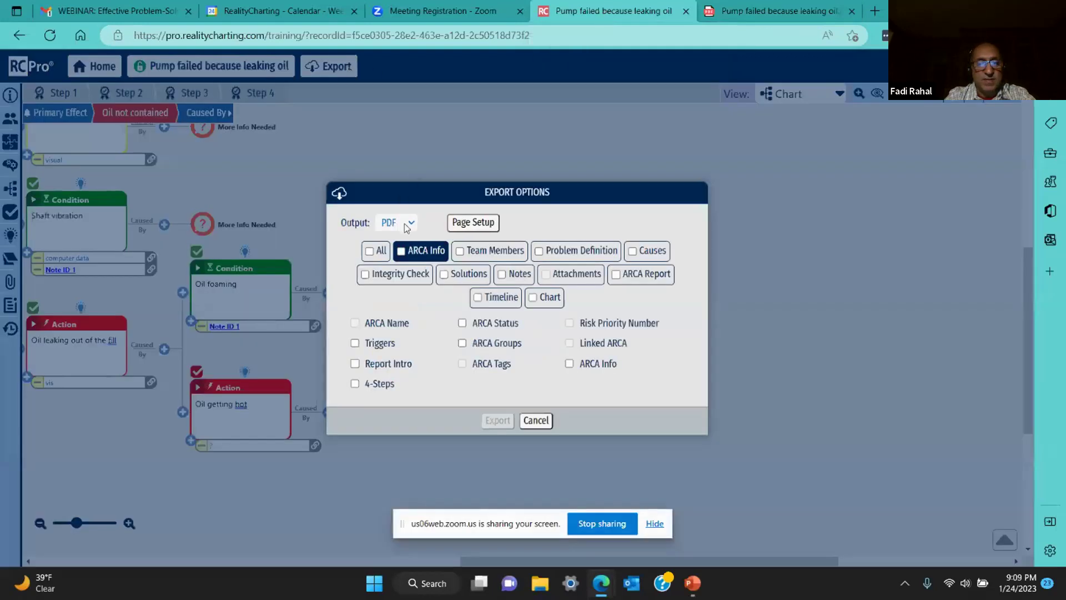
click(407, 223)
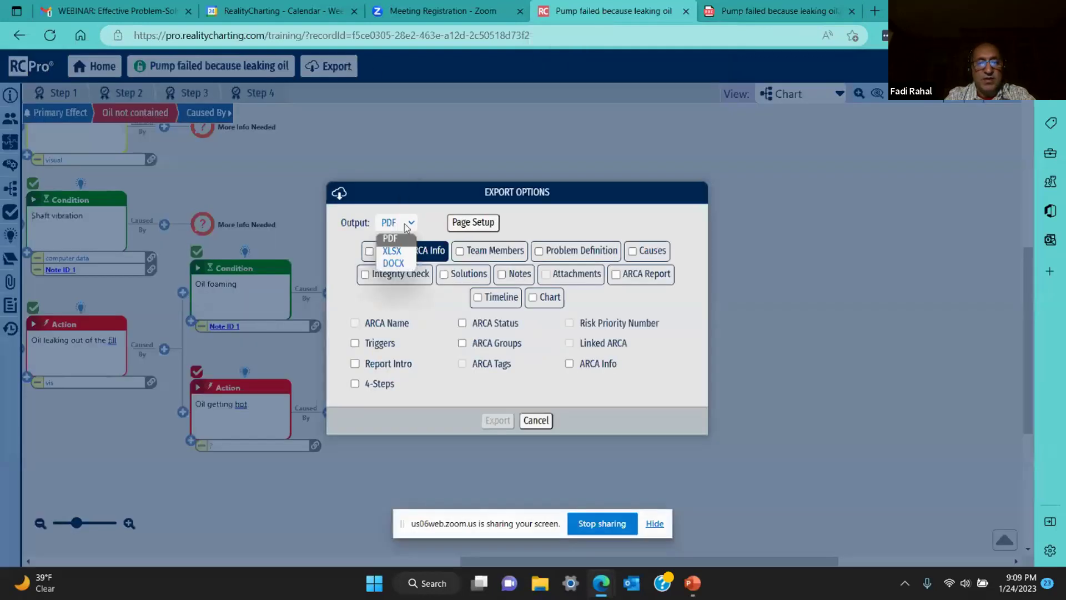
click(402, 263)
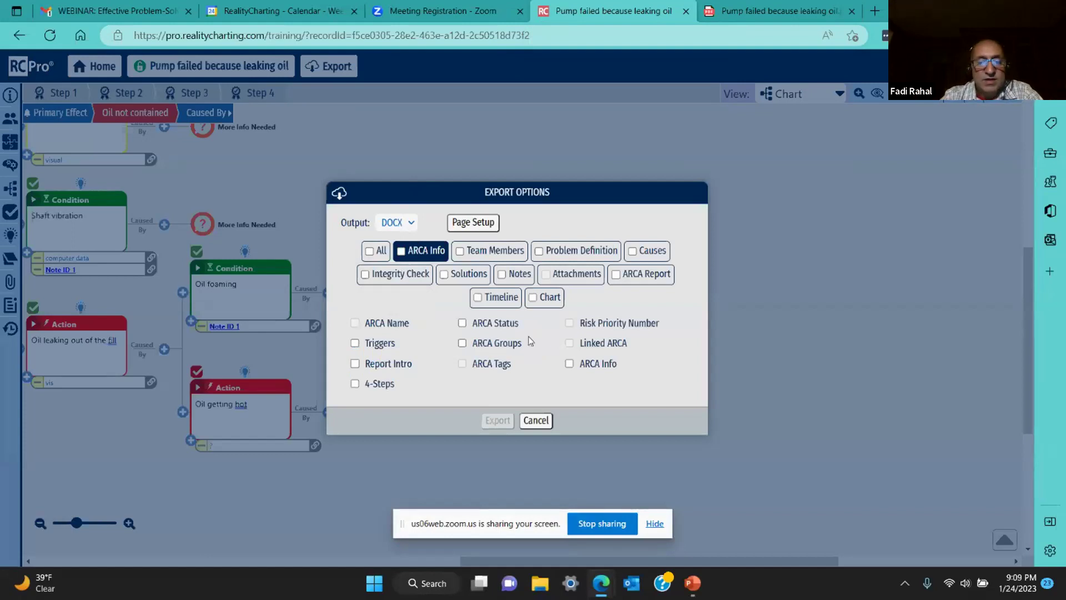
click(537, 420)
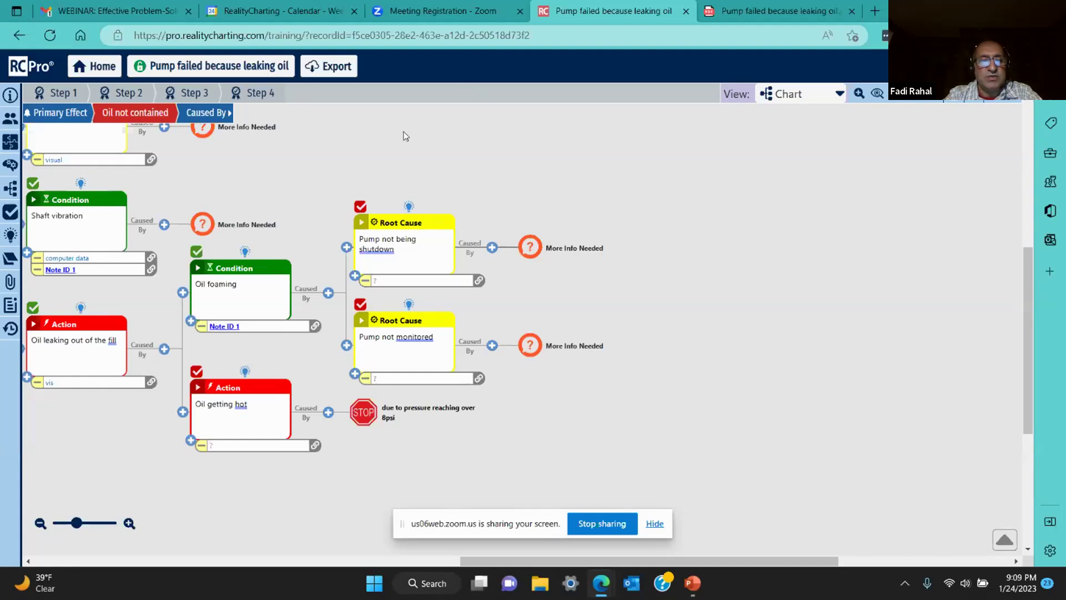
Step: Return to the home page with the recent ARCAs and display the application's additional options, including Import ARCA
drag(353, 157, 521, 164)
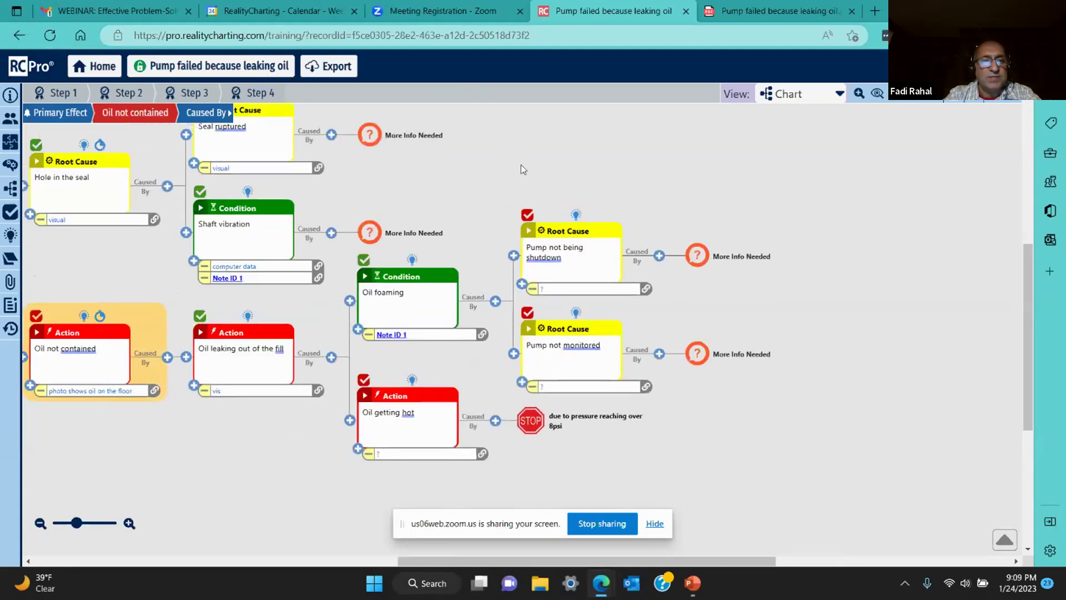
click(44, 75)
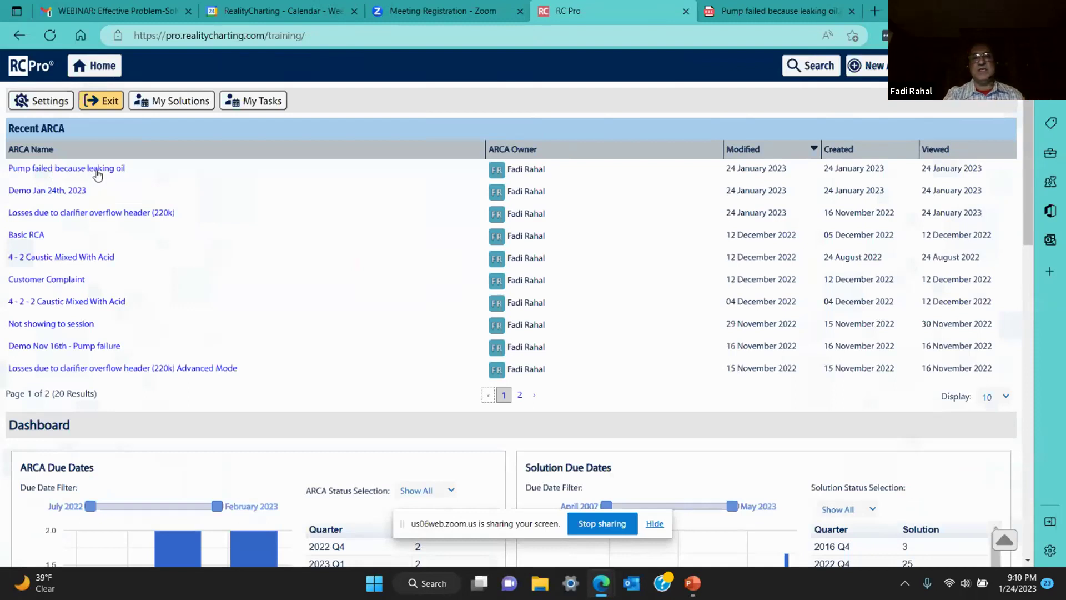
click(977, 66)
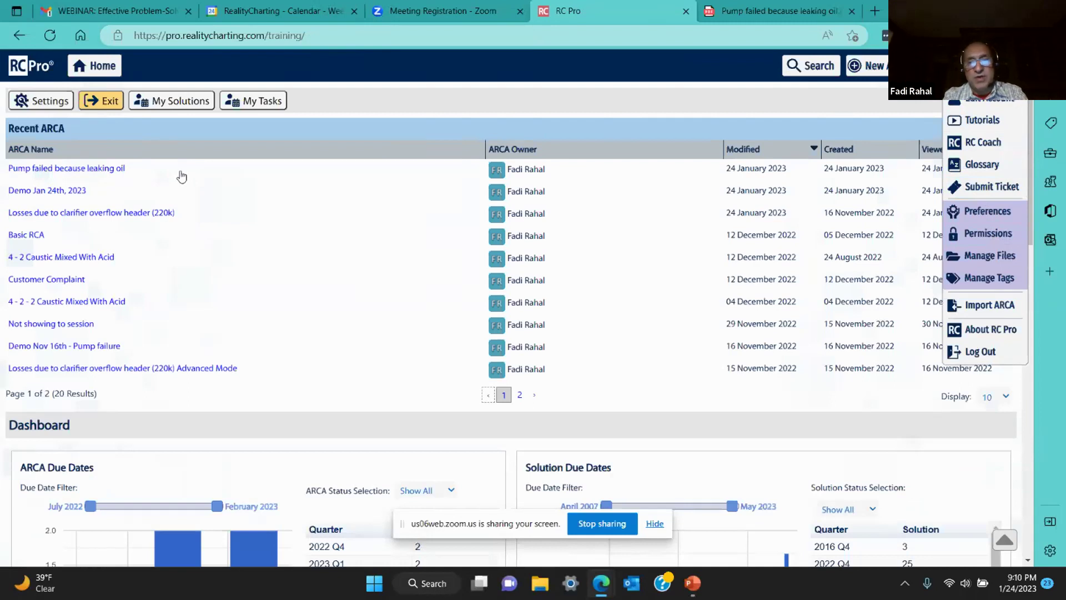
Step: Reopen the ARCA "Pump failed because leaking oil" and display the additional ARCA Info actions, including Check Out ARCA
click(105, 173)
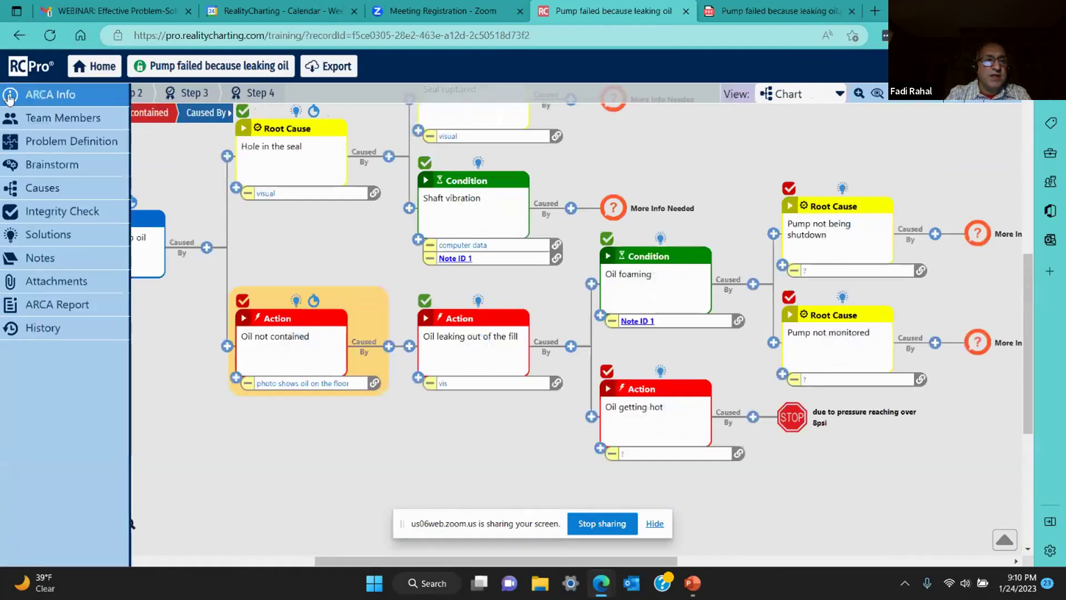
click(22, 95)
click(287, 95)
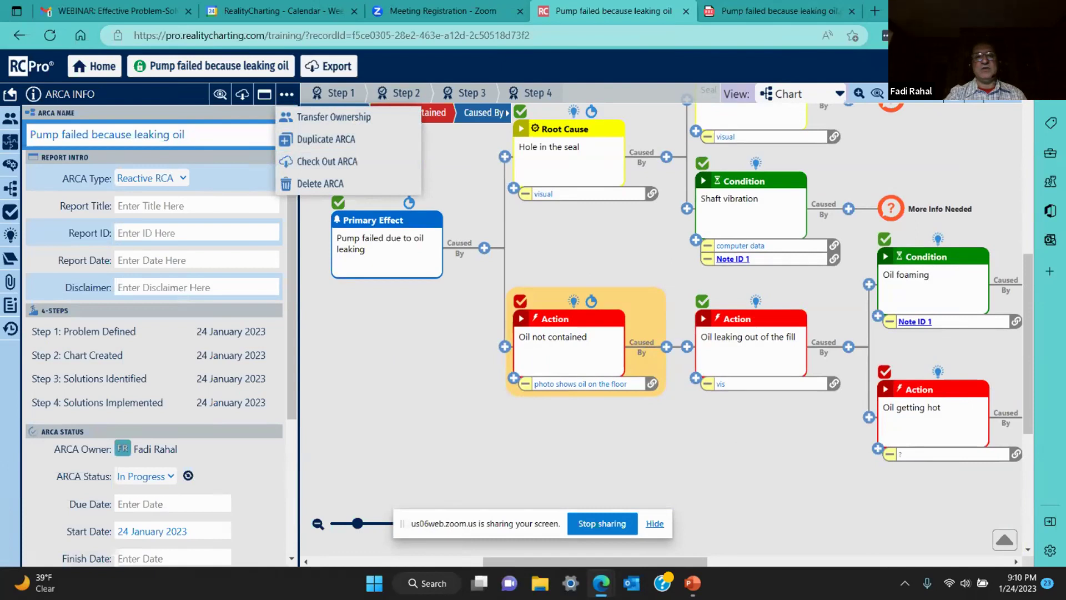
Step: Launch RC Pro Desktop, open the ARCA "Losses due to clarifier overflow header (220k)" and look over its cause chart
key(alt+Tab)
key(super+d)
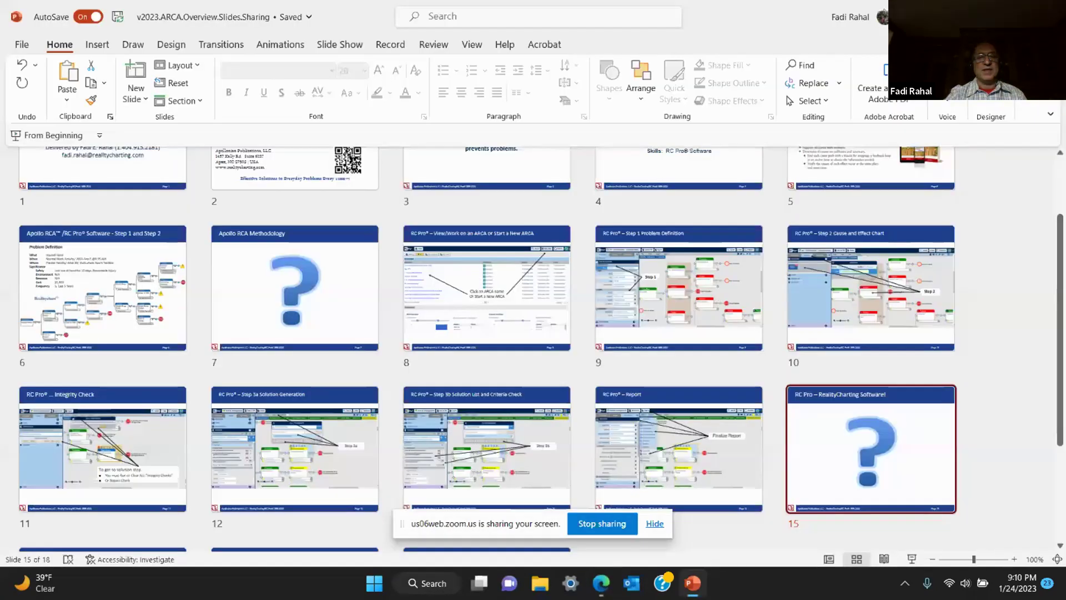
double_click(42, 426)
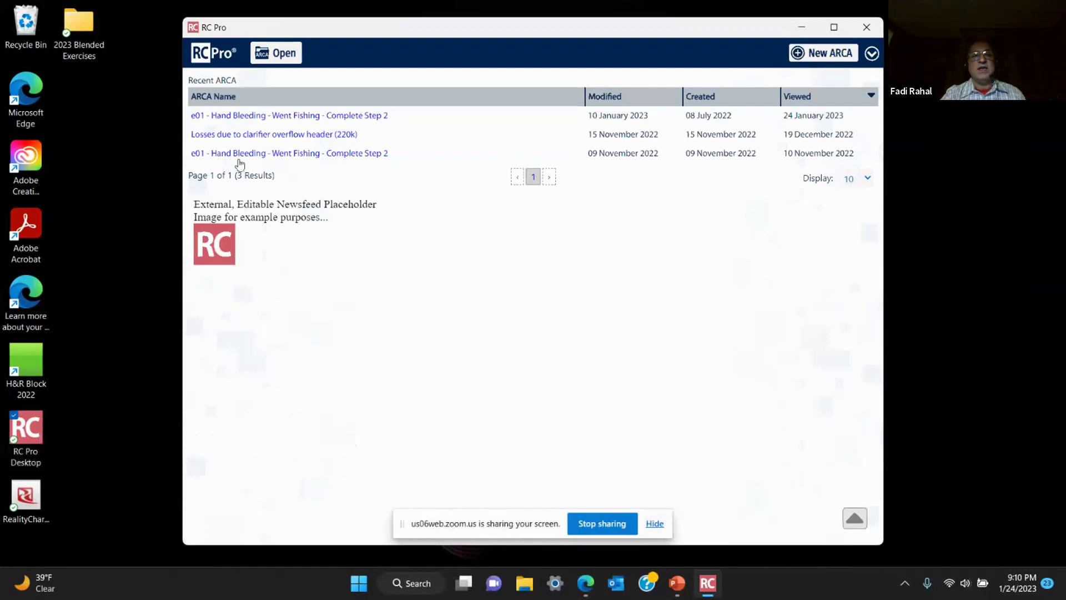
click(264, 135)
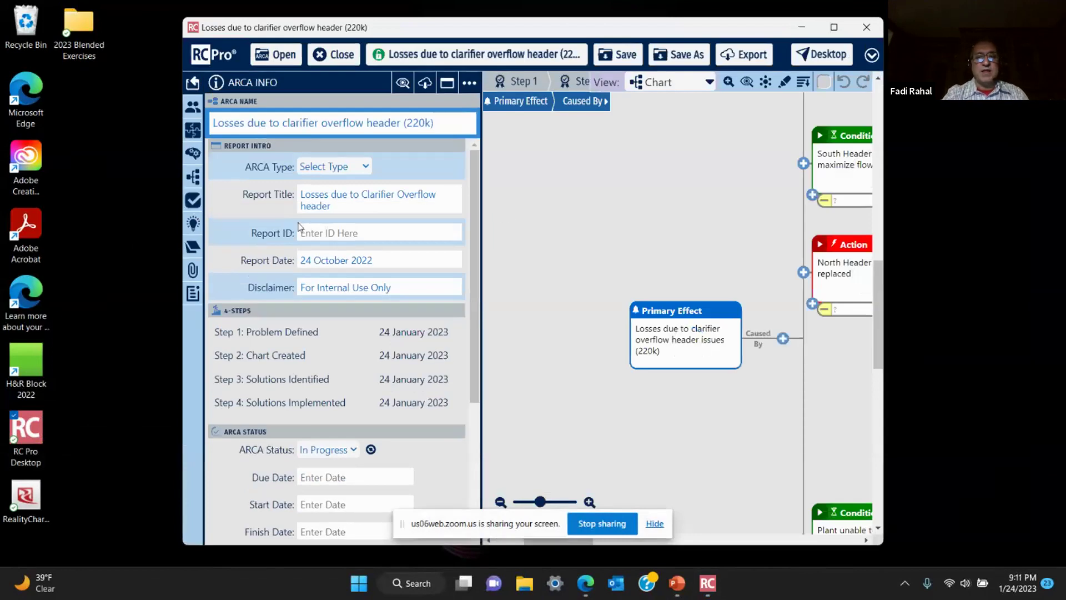
drag(659, 231, 488, 248)
drag(710, 245, 605, 238)
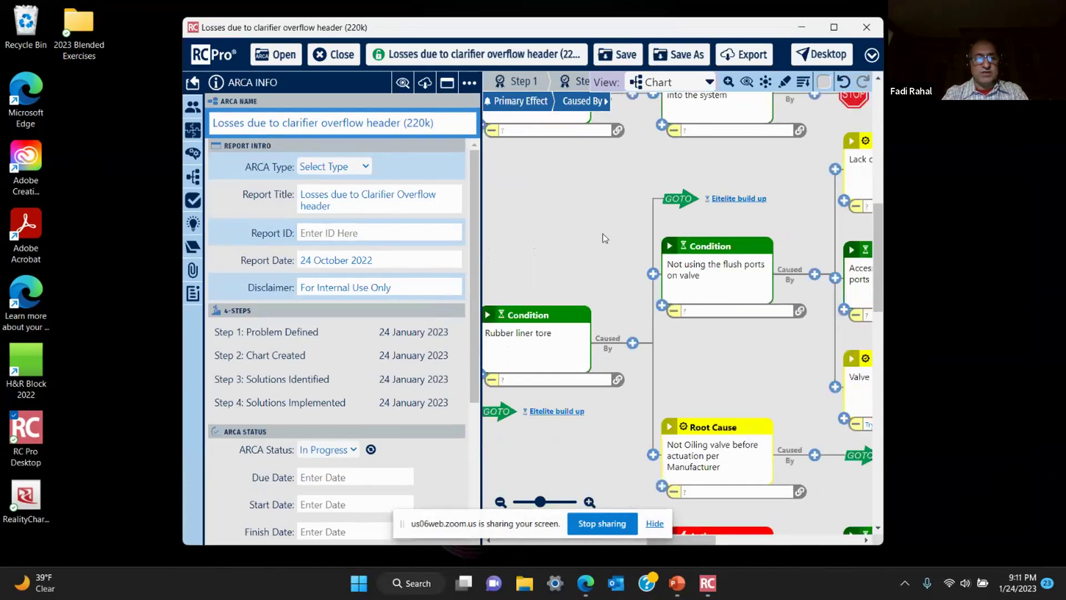
Step: Switch to Edge to display the application menu for the pump failure ARCA, and on to the Zoom Meeting Registration page
key(alt+Tab)
key(Tab)
key(Tab)
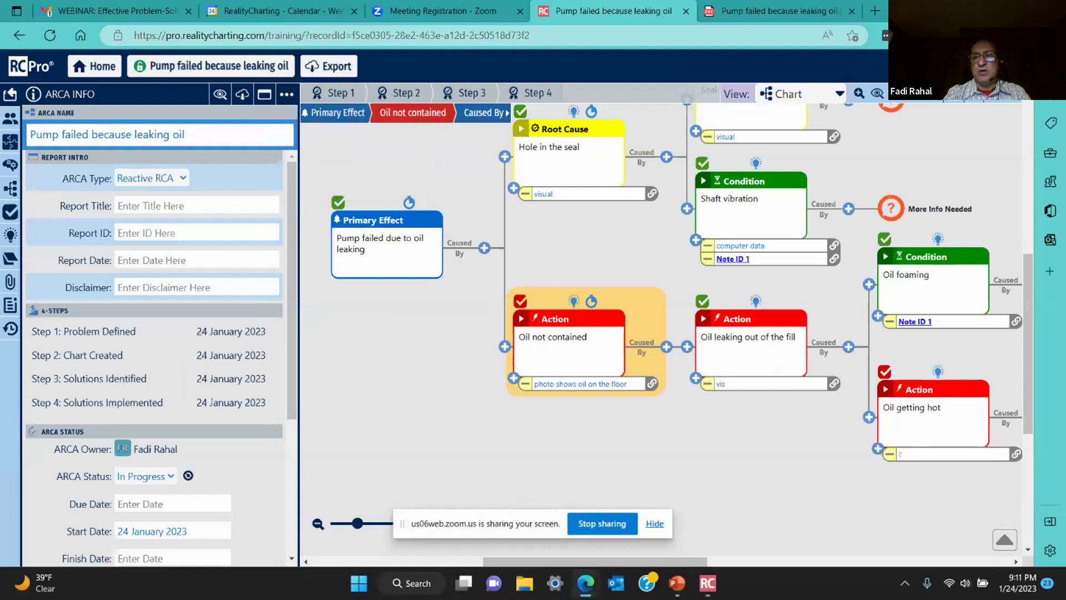
click(1044, 66)
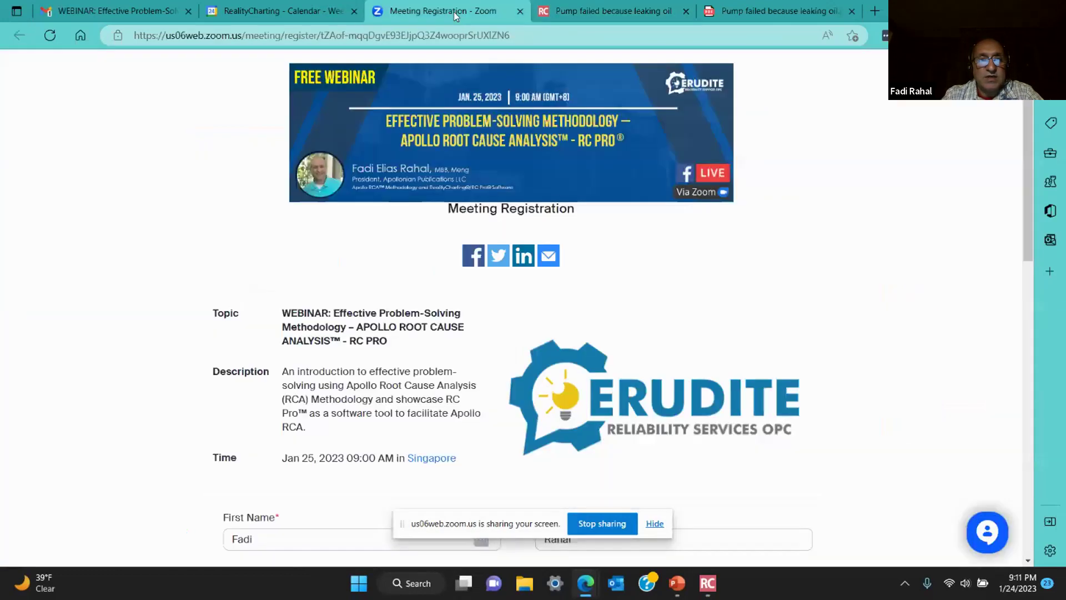
click(449, 11)
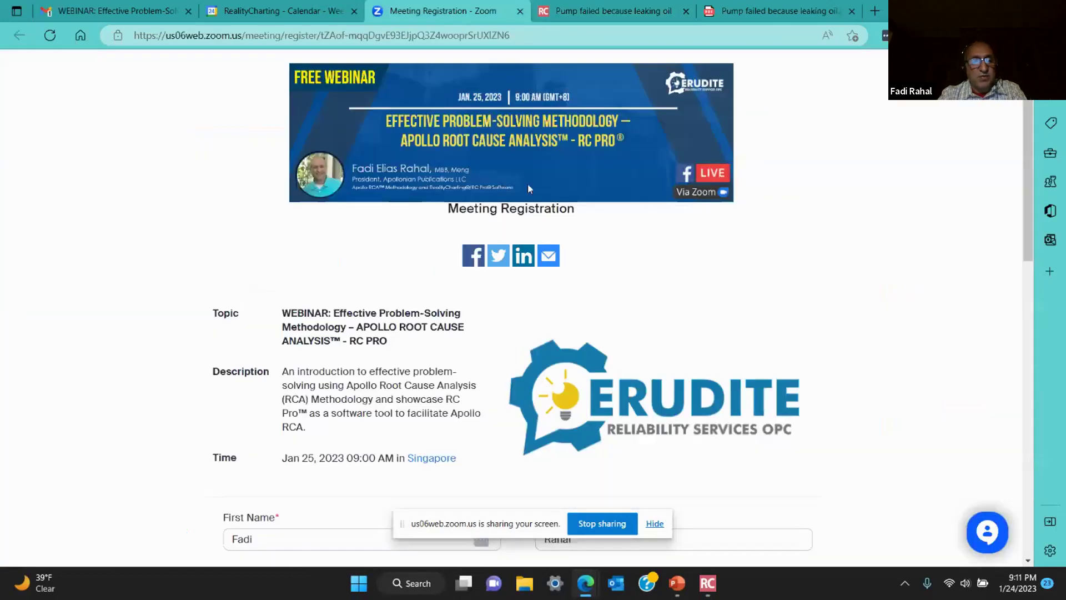
Step: Switch to the PowerPoint deck v2023.ARCA.Overview.Slides.Sharing and open slide 16, Continuous Improvement
key(alt+Tab)
key(Tab)
key(Tab)
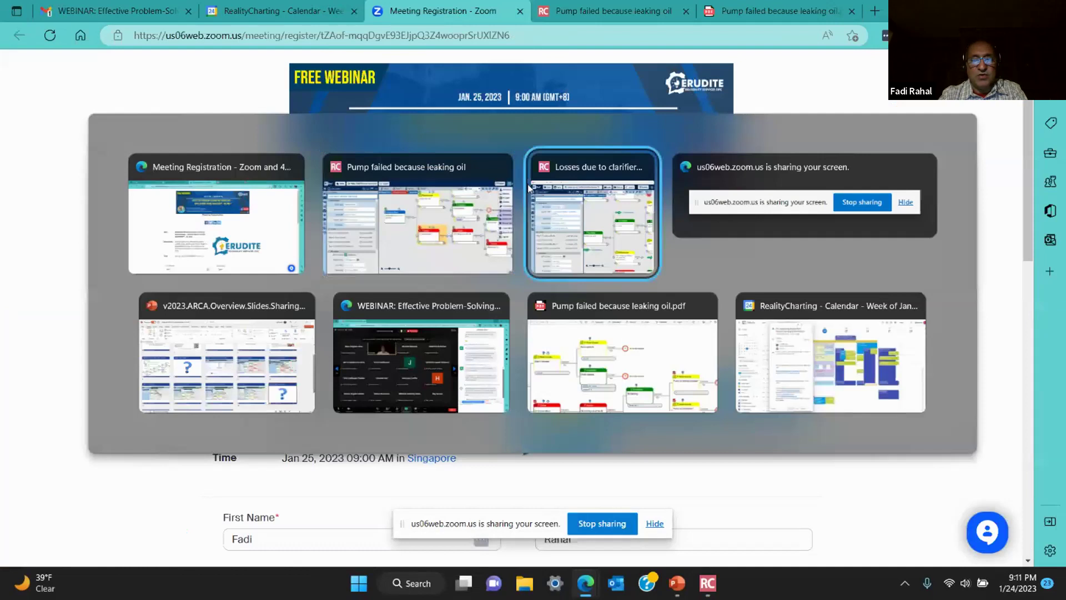
key(Tab)
key(Tab)
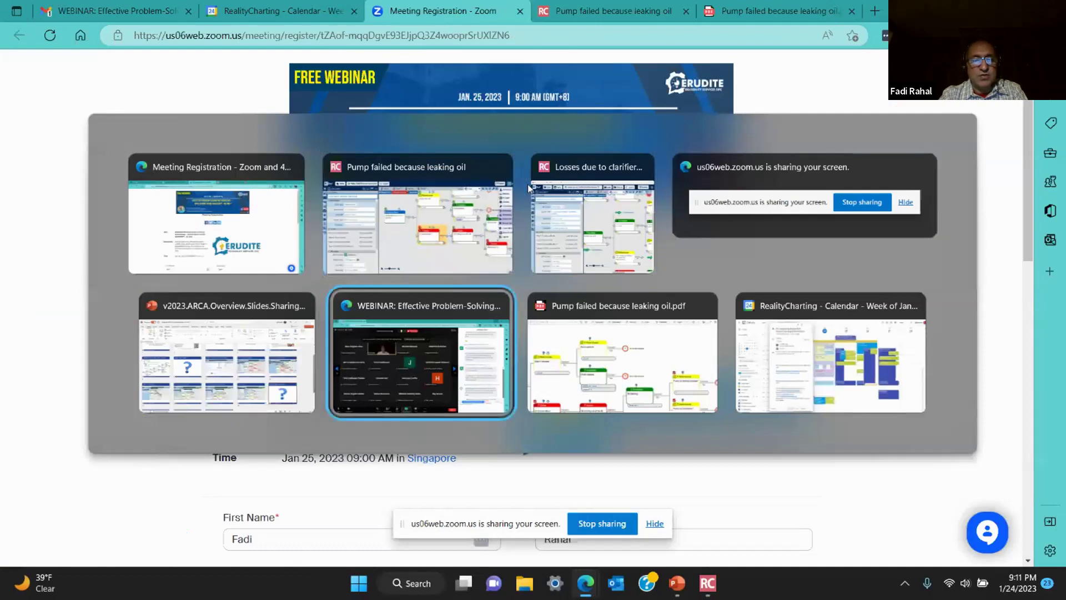
key(Tab)
key(Tab)
key(Tab)
key(Tab)
key(Tab)
key(Tab)
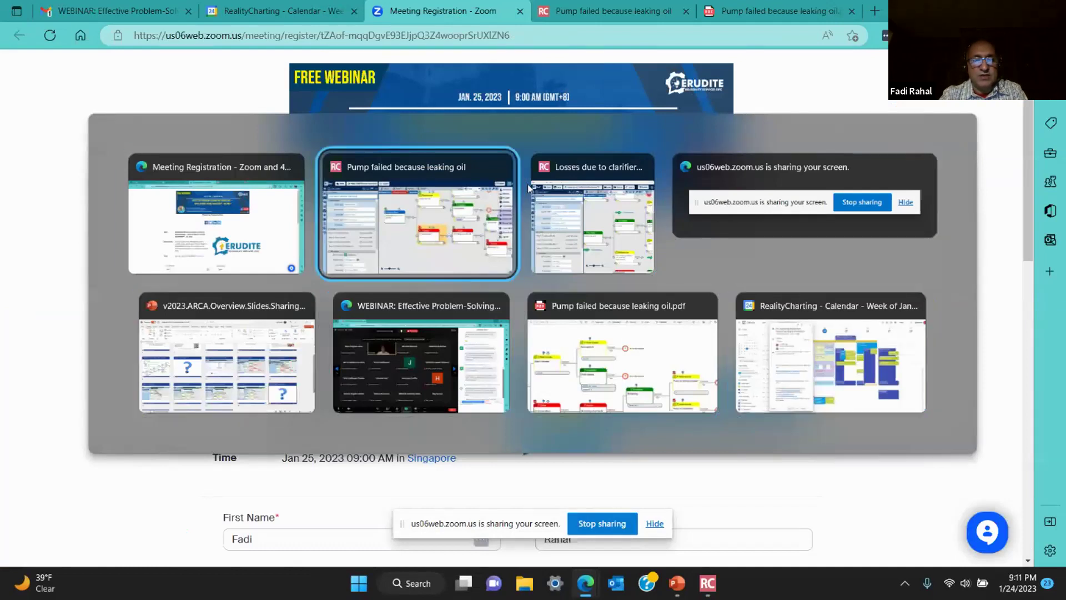
key(Escape)
key(alt+Tab)
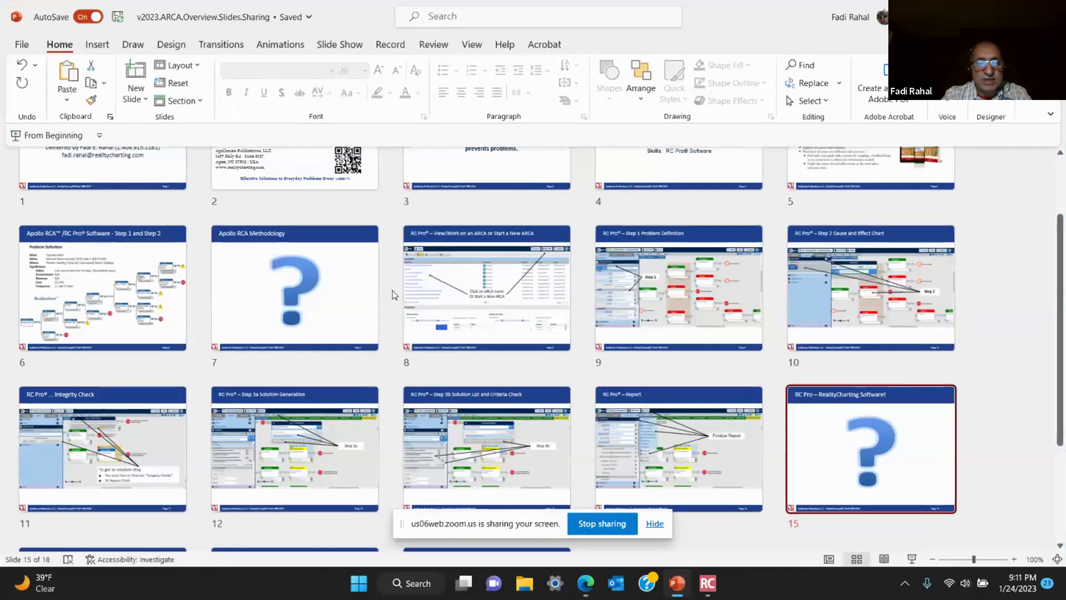
scroll(529, 360, down, 3)
double_click(107, 465)
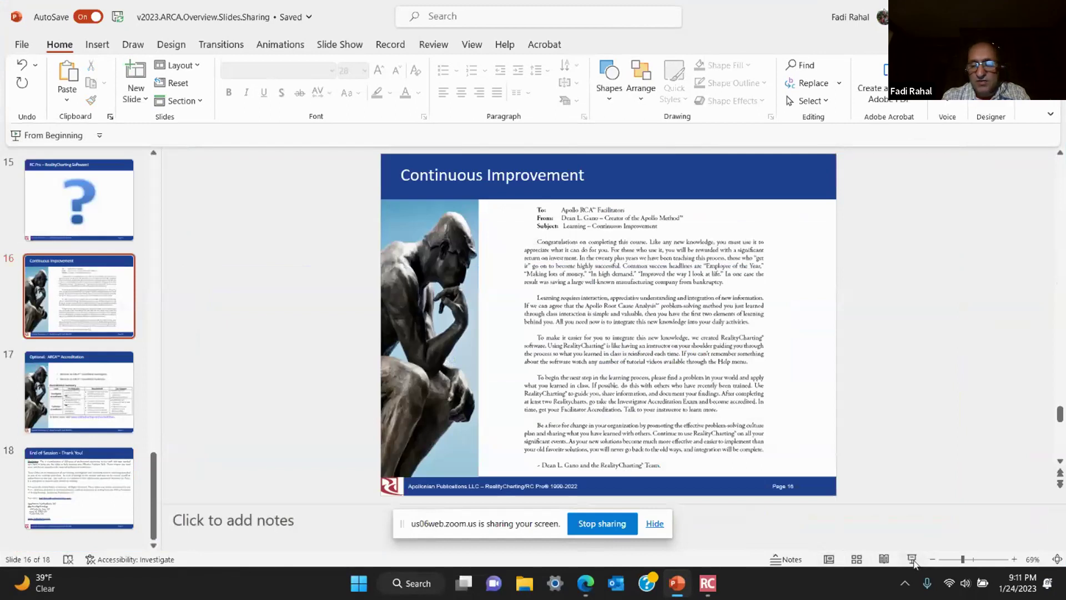
Step: Present the slides from Continuous Improvement through Optional: ARCA Accreditation to End of Session, and end the slide show
click(912, 559)
key(Right)
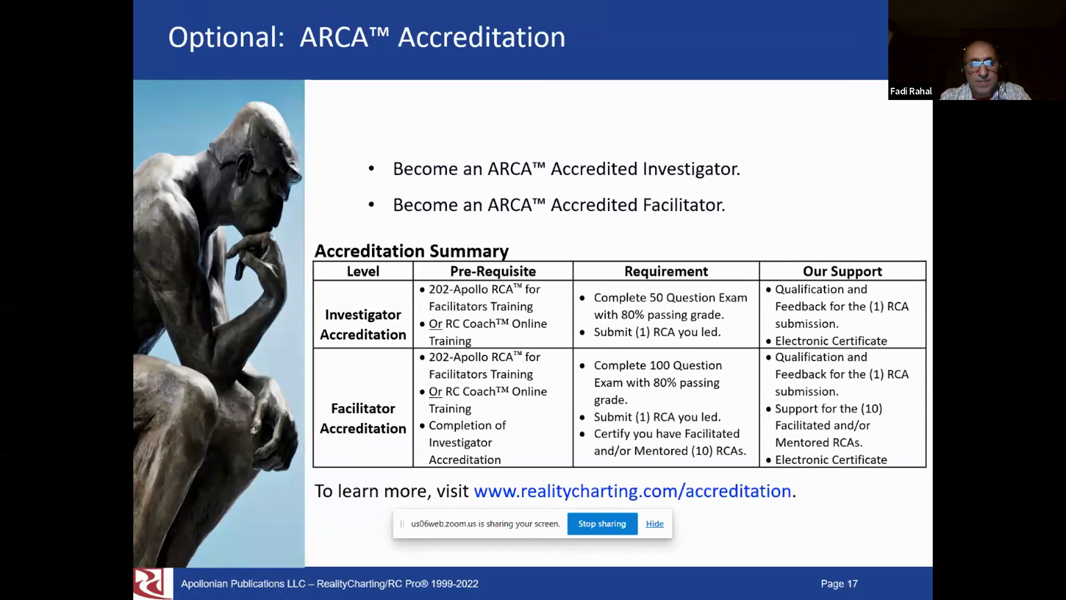
key(Right)
key(Escape)
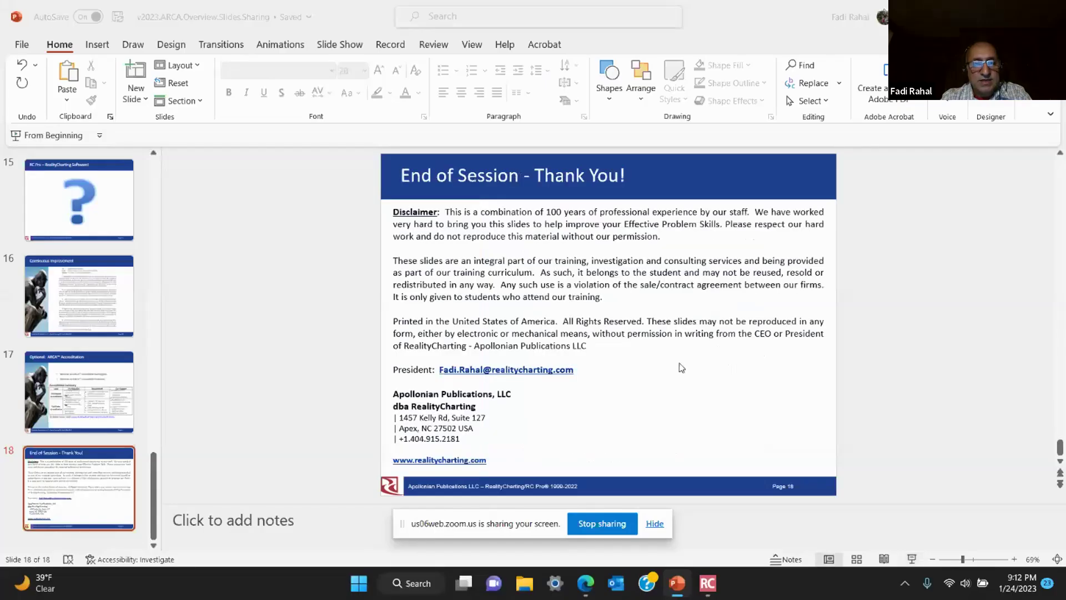
Step: Switch back to the Zoom Meeting Registration page in Edge and look through the other open windows
key(alt+Tab)
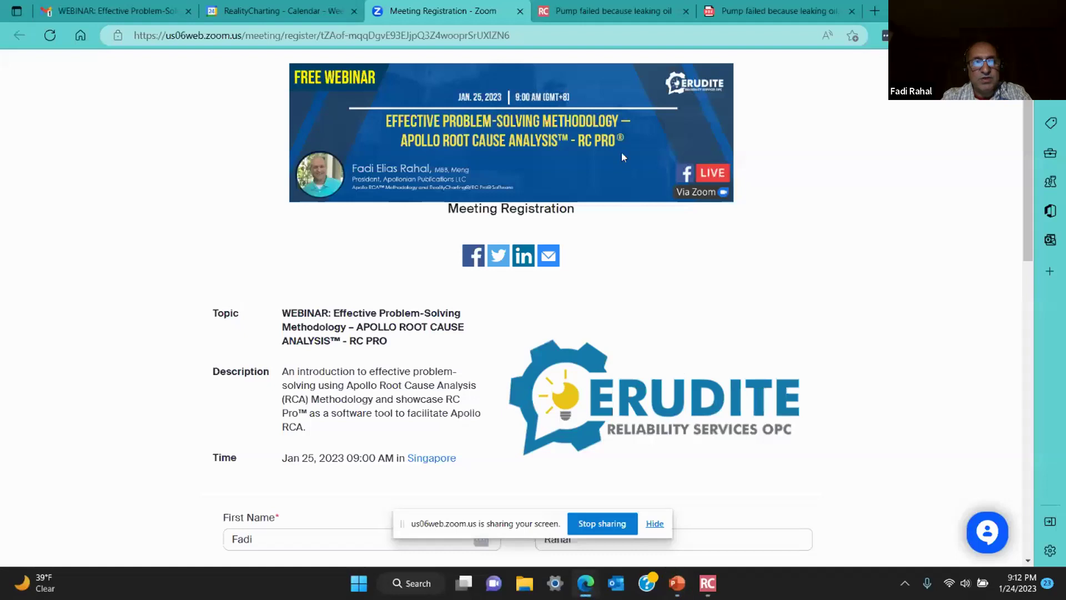
key(alt+Tab)
key(Tab)
key(Tab)
key(Tab)
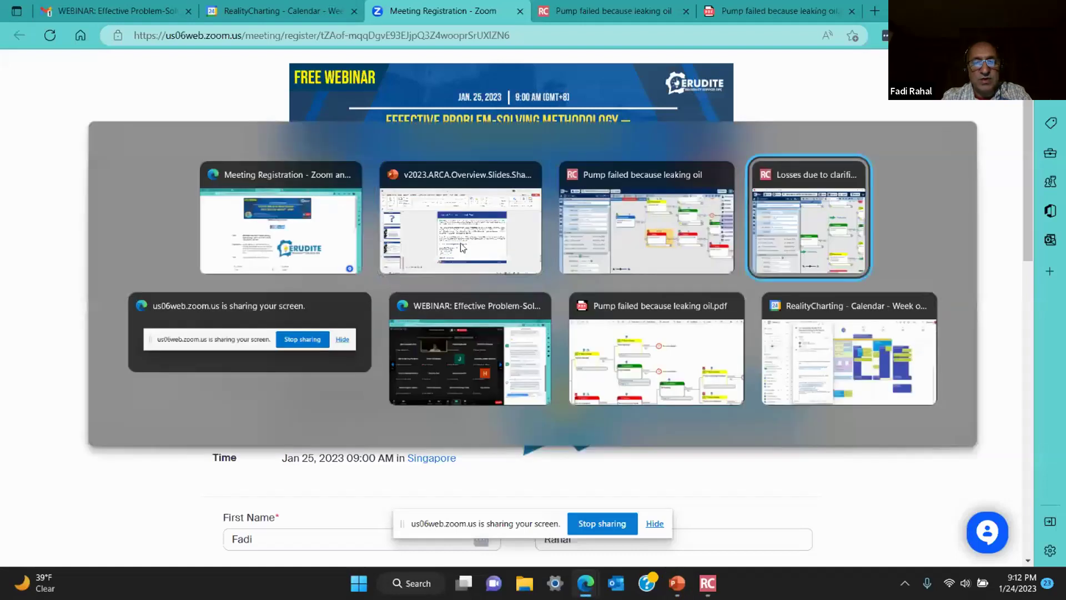
key(alt+Tab)
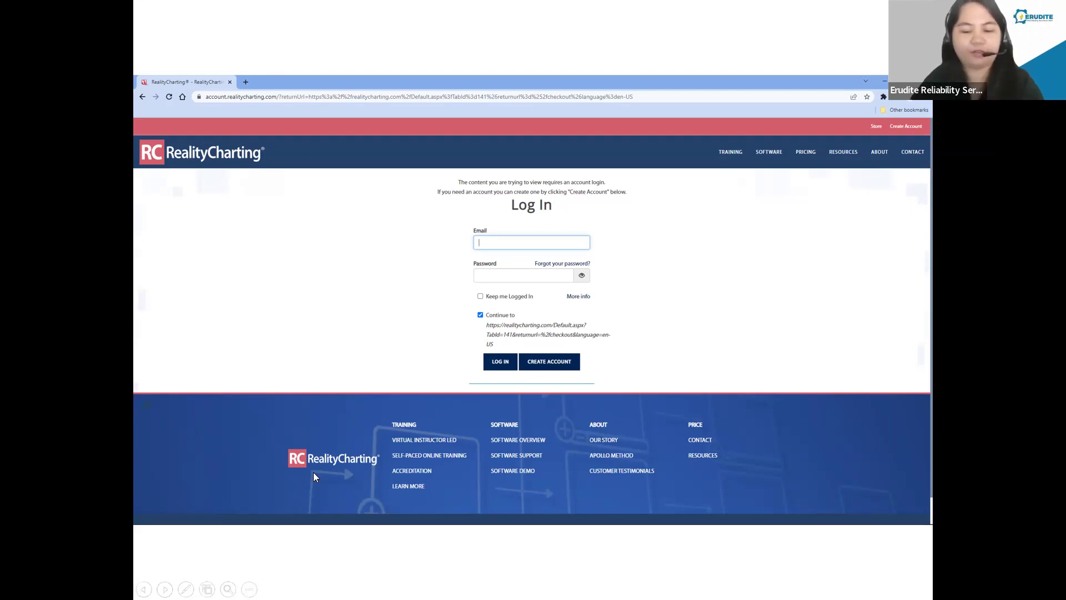
Step: Present the RealityCharting login, account creation and cart demonstrations, and play the Erudite website video on the social media slide
click(371, 478)
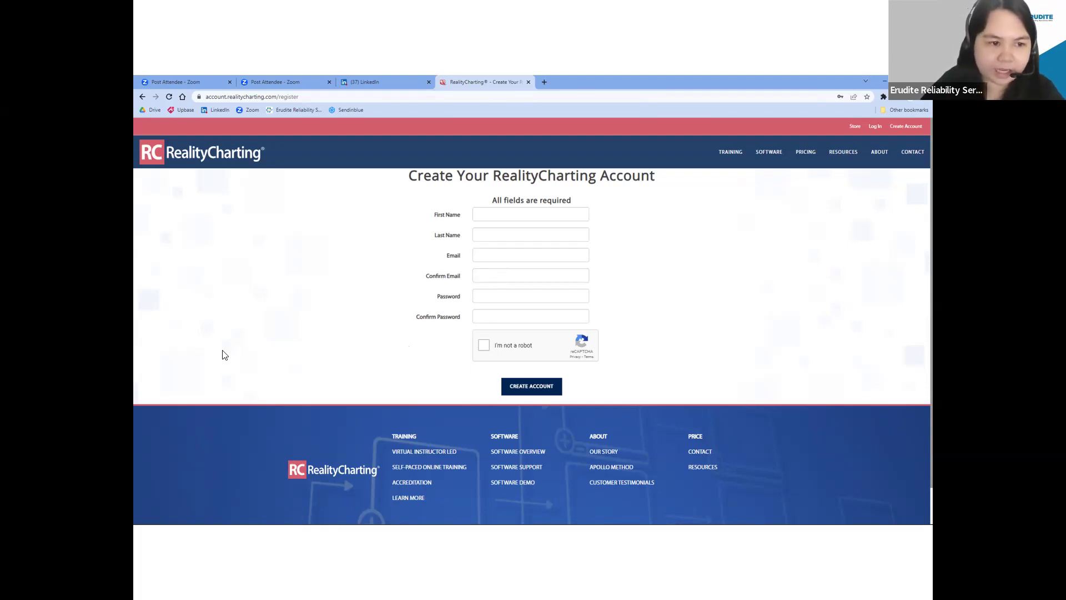
click(370, 380)
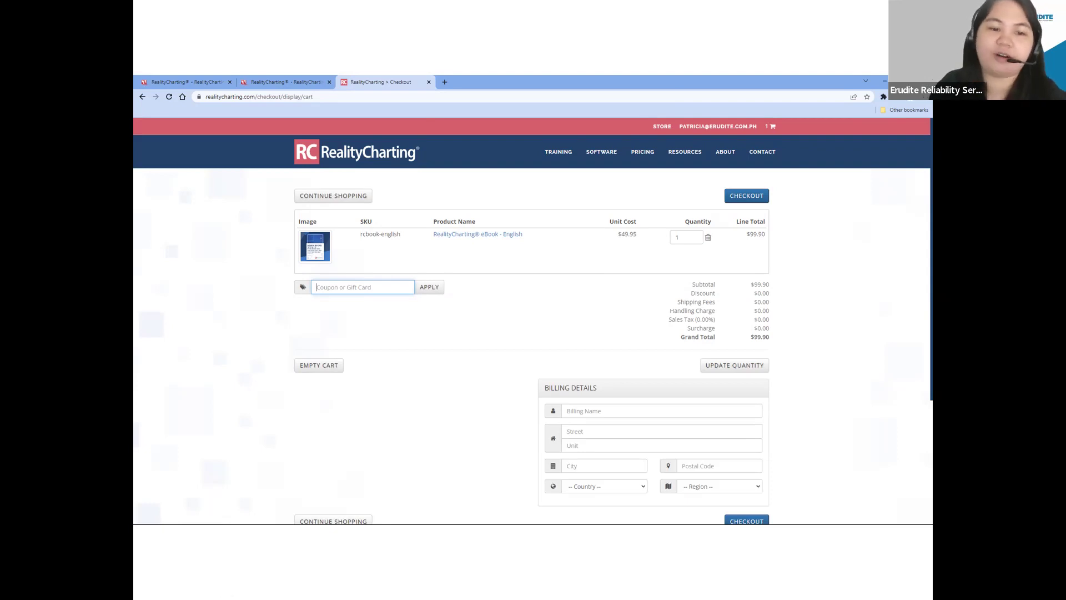
key(Right)
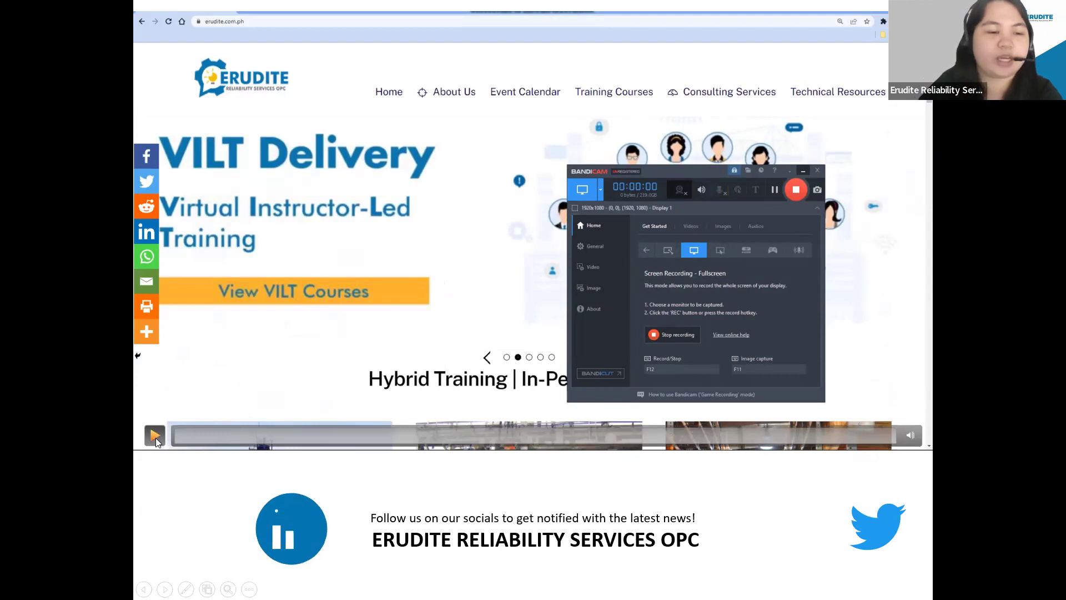
click(156, 437)
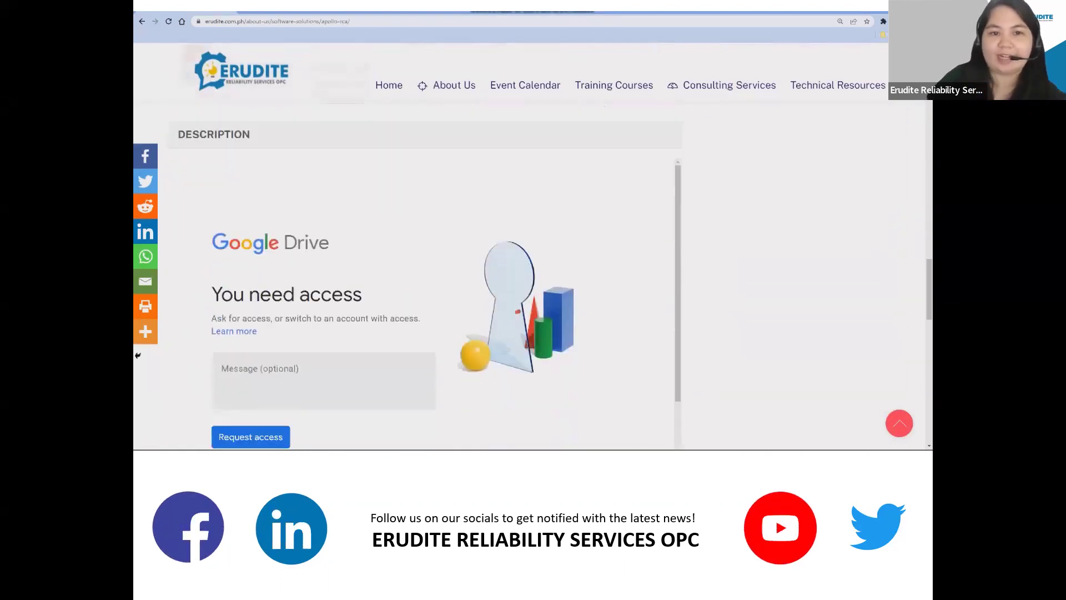
click(844, 337)
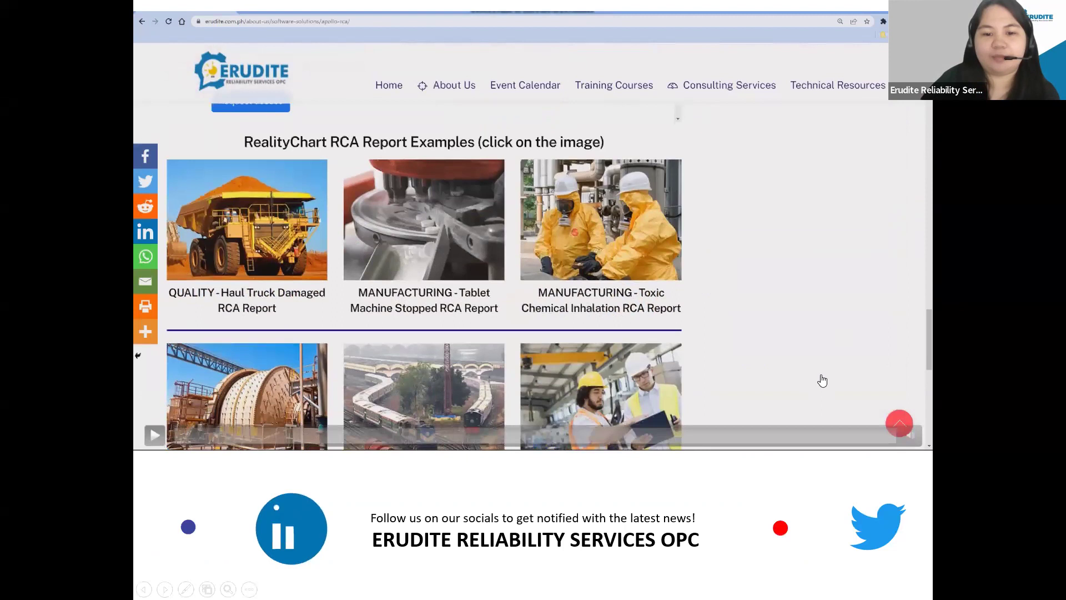